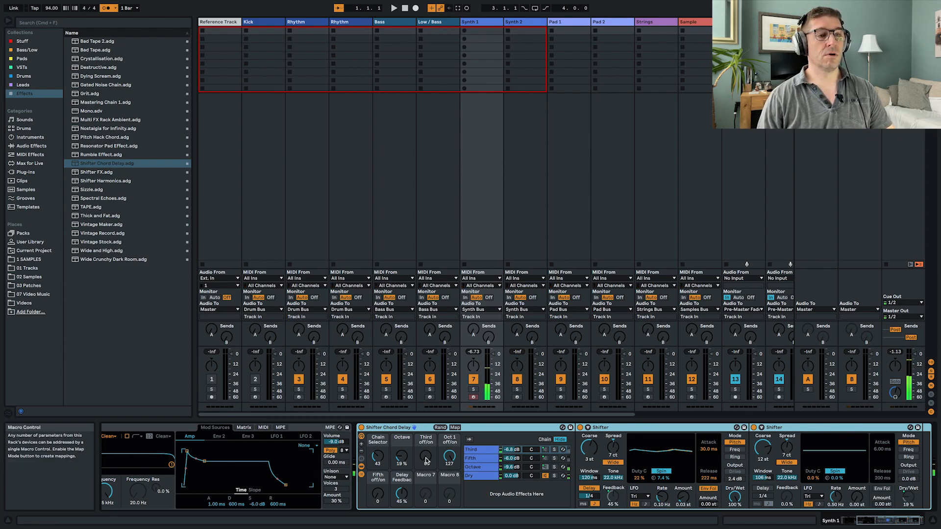
- Set the Shifter Chord Delay's Octave macro to 45 % and its Delay Feedback macro to 41 %
drag(426, 461, 426, 431)
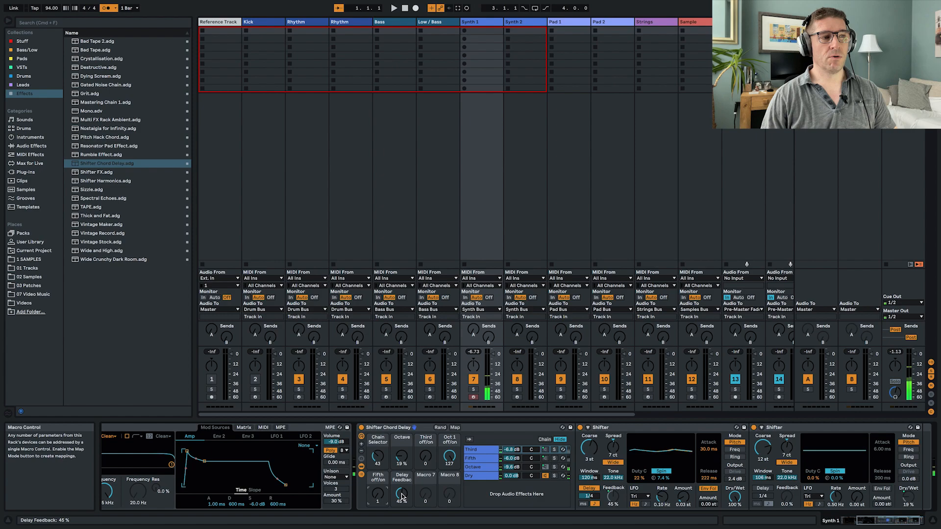
drag(402, 457, 403, 458)
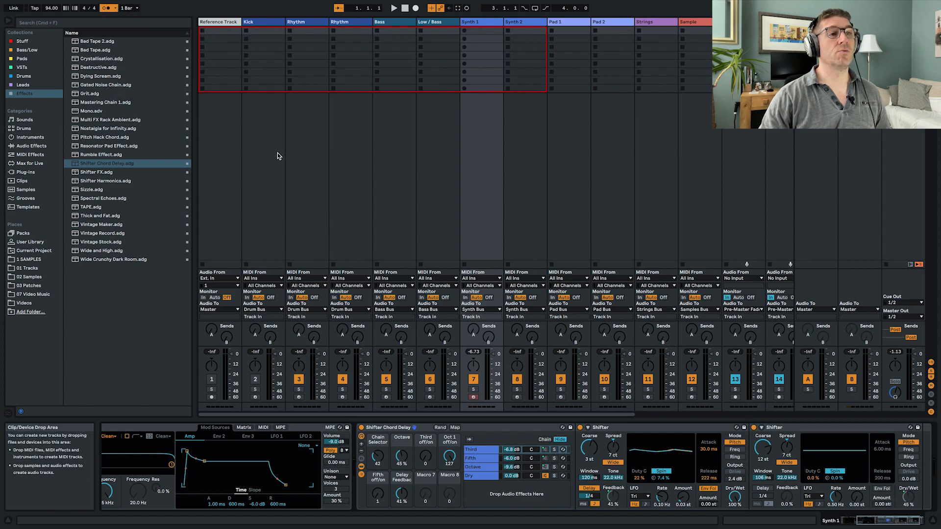
- Record a four-bar melody into the first clip slot of Synth 1 and select all of its notes
click(480, 32)
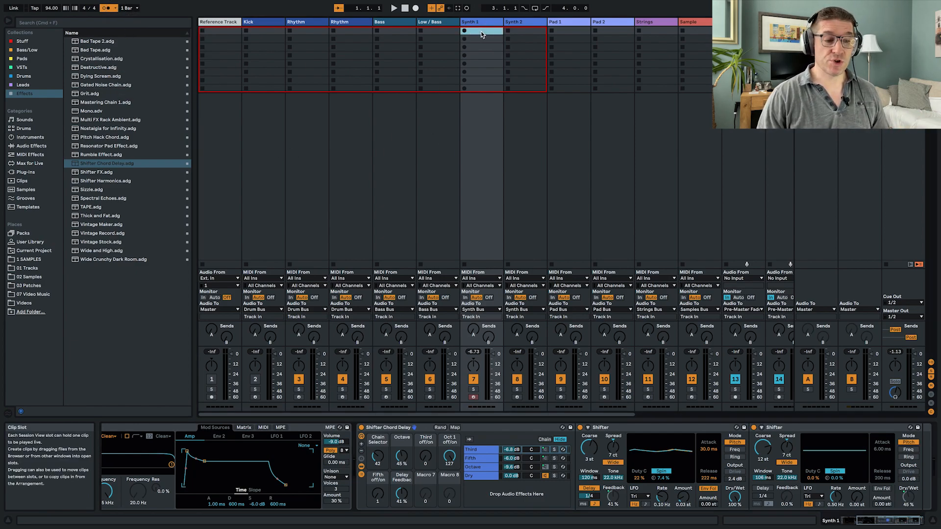
click(474, 396)
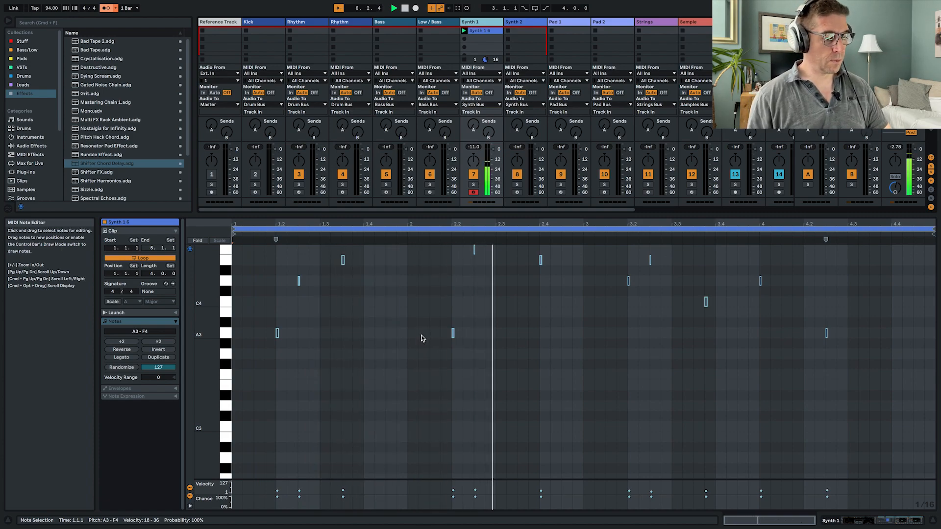
key(super+a)
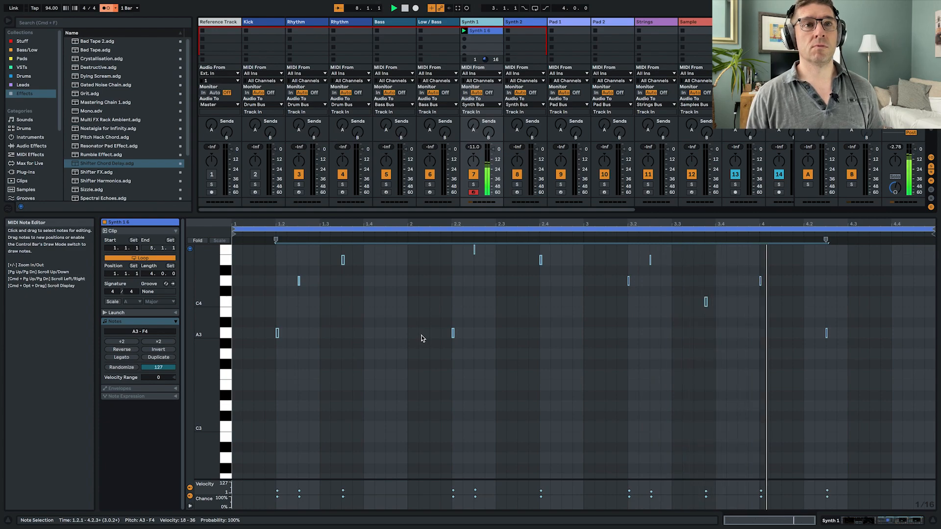
- Move the C4 note in the third bar of the Synth 1 clip one sixteenth earlier to 3.3.3
drag(684, 297, 724, 319)
click(721, 319)
click(628, 235)
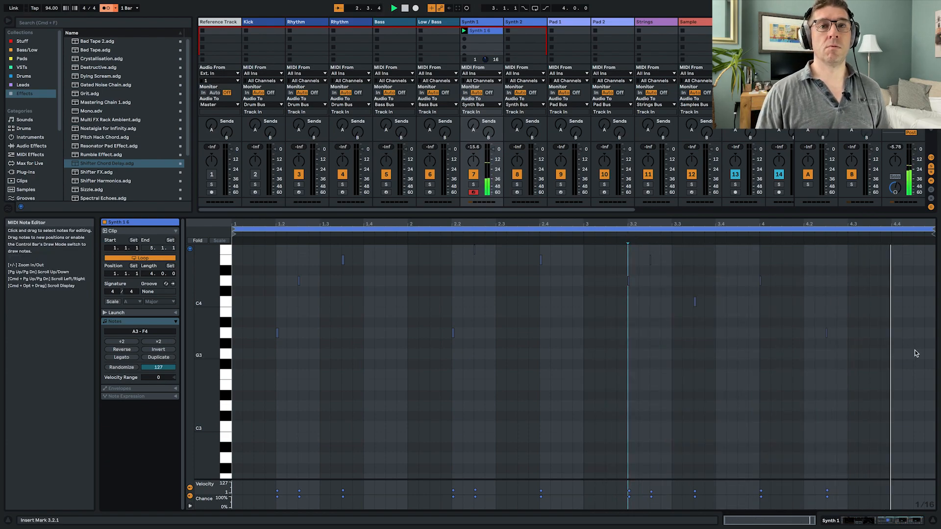
- Raise the last note of the Synth 1 clip to B3 and add a C4 note after it at 4.3.3
click(826, 333)
key(Up)
key(Up)
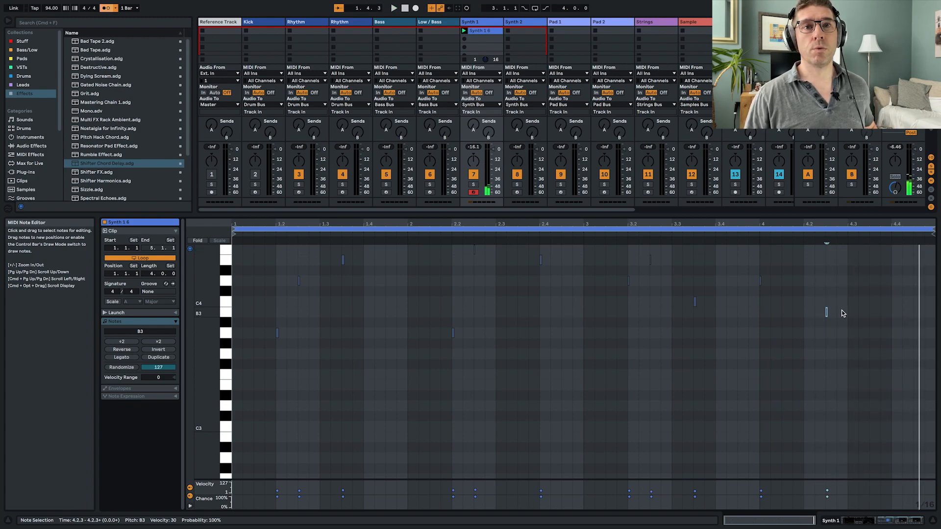
double_click(872, 302)
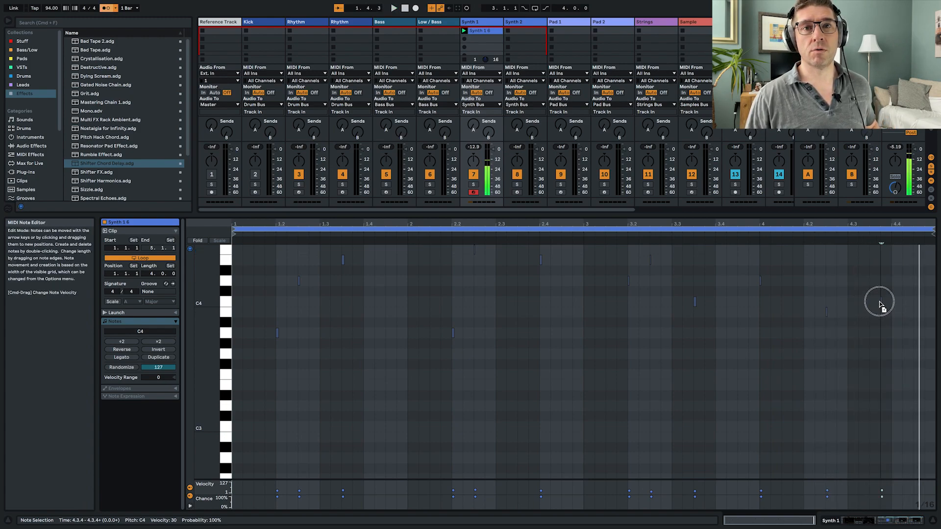
click(759, 240)
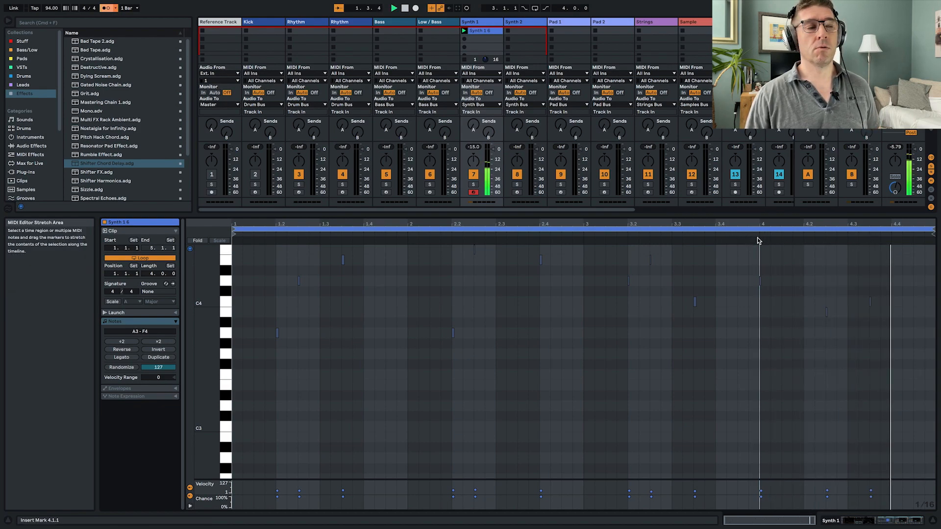
- Return to Synth 1's devices and review the list of planned tracks and techniques in the Word notes
key(shift+Tab)
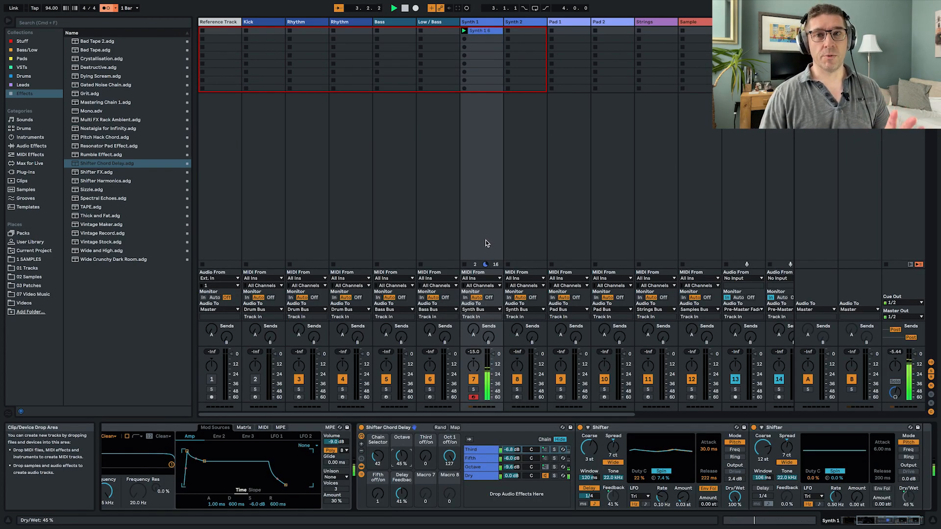
key(super+Tab)
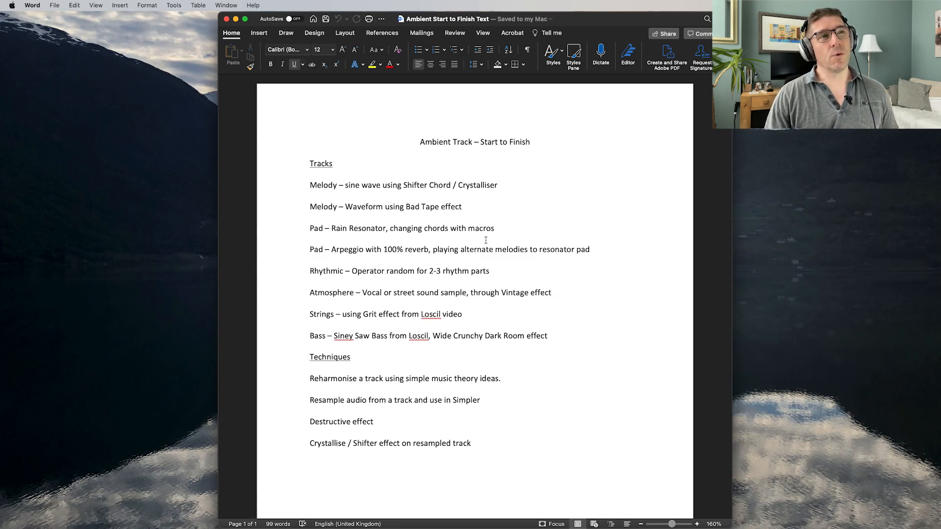
key(super+Tab)
- Load the Analog instrument onto the Synth 2 track and arm that track for recording
click(531, 141)
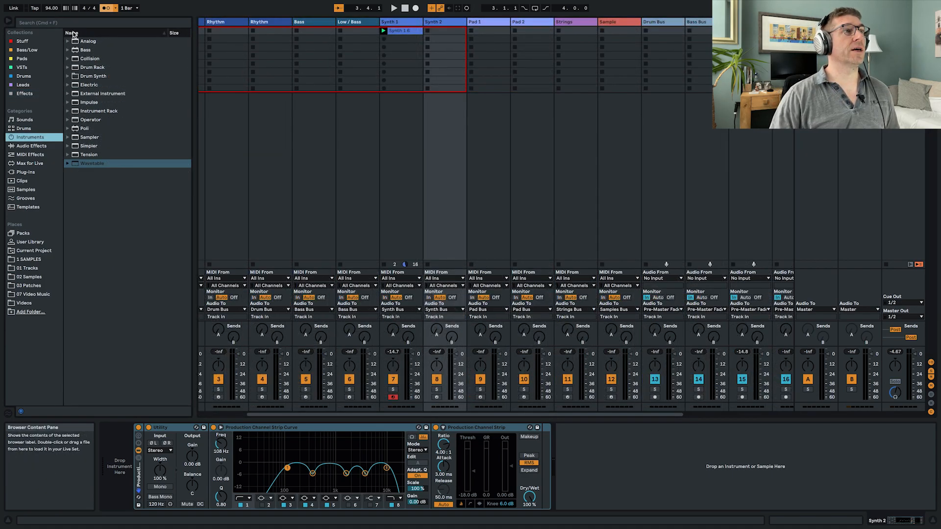
drag(75, 44, 111, 475)
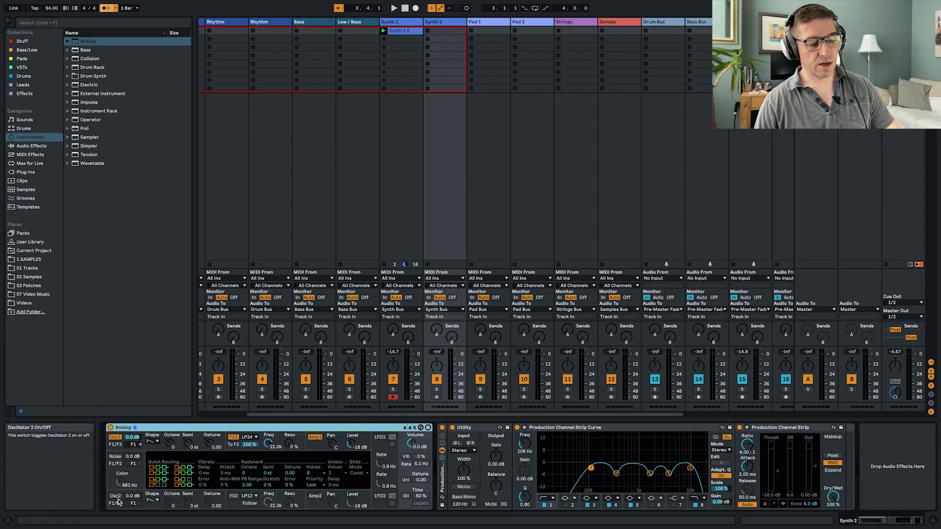
click(437, 398)
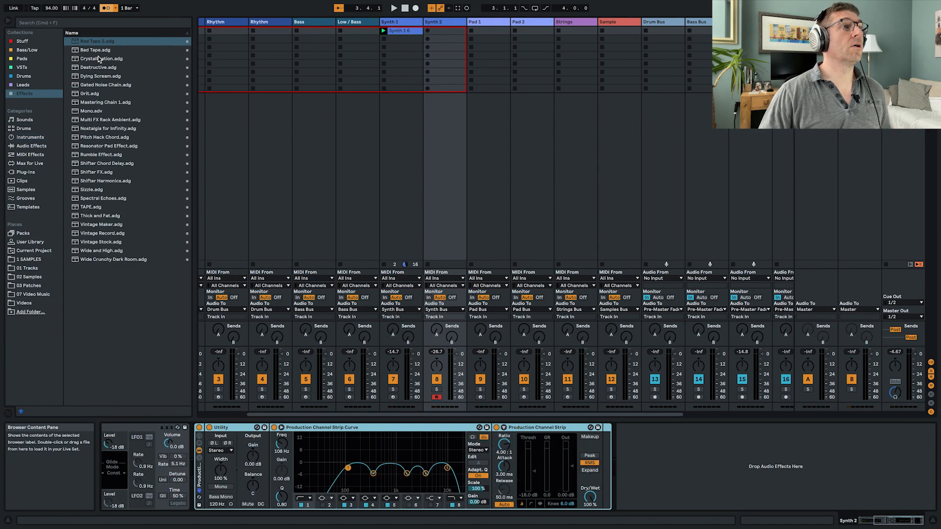
- Insert the Bad Tape effect right after Analog on Synth 2, randomize its macros and leave the effect switched on
mouse_move(96, 53)
mouse_down()
mouse_move(235, 429)
mouse_move(194, 469)
mouse_up()
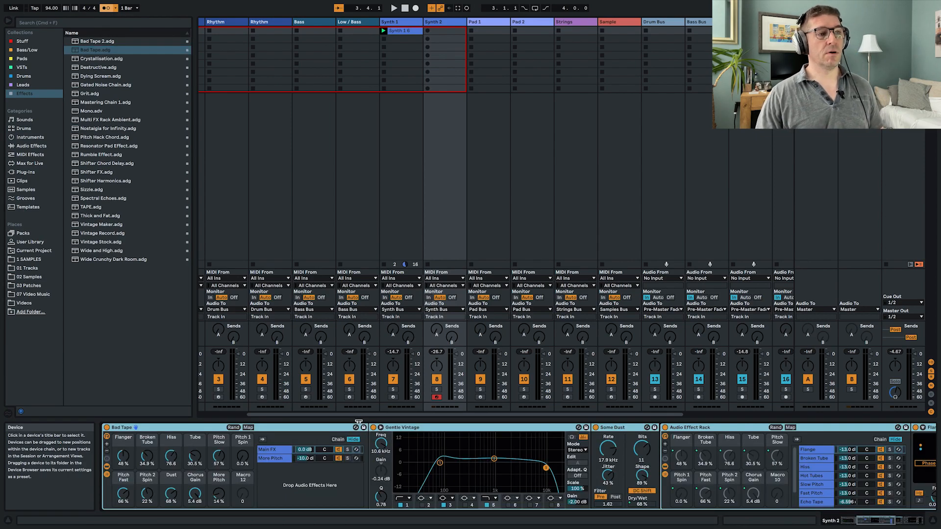
click(234, 427)
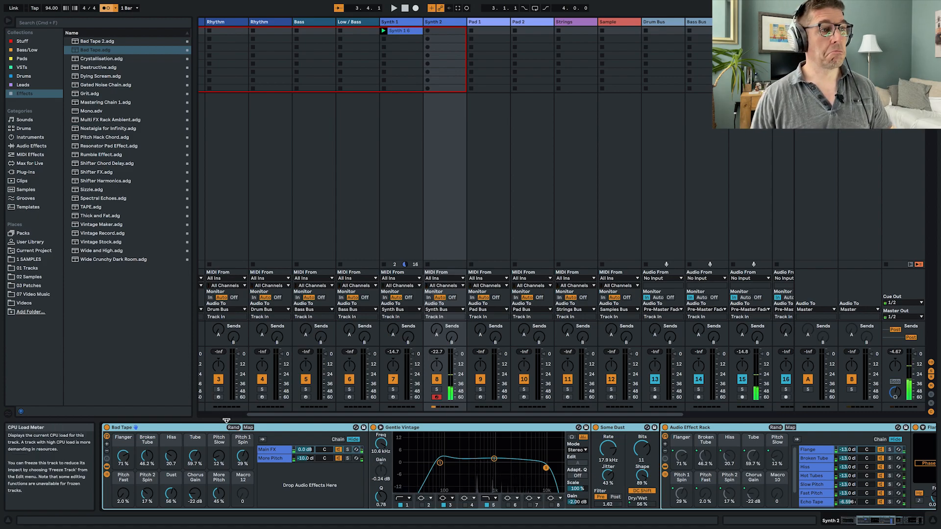
scroll(254, 427, left, 3)
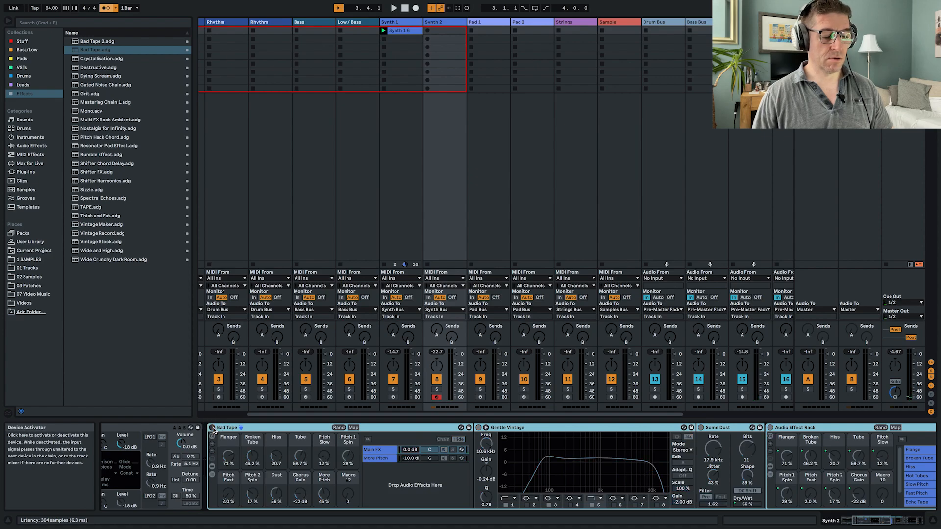
click(212, 428)
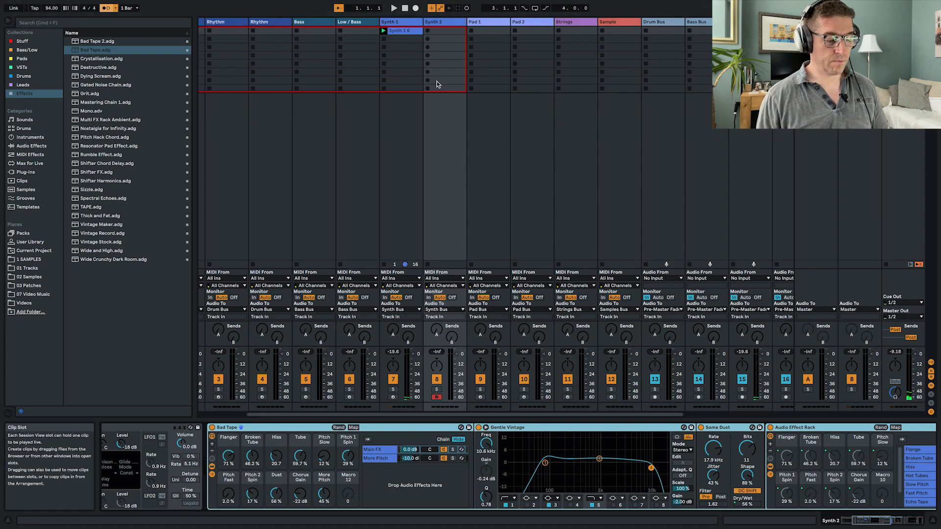
- Record a four-bar melody into the first Synth 2 clip slot, open the clip and select all its notes
key(shift+super+F9)
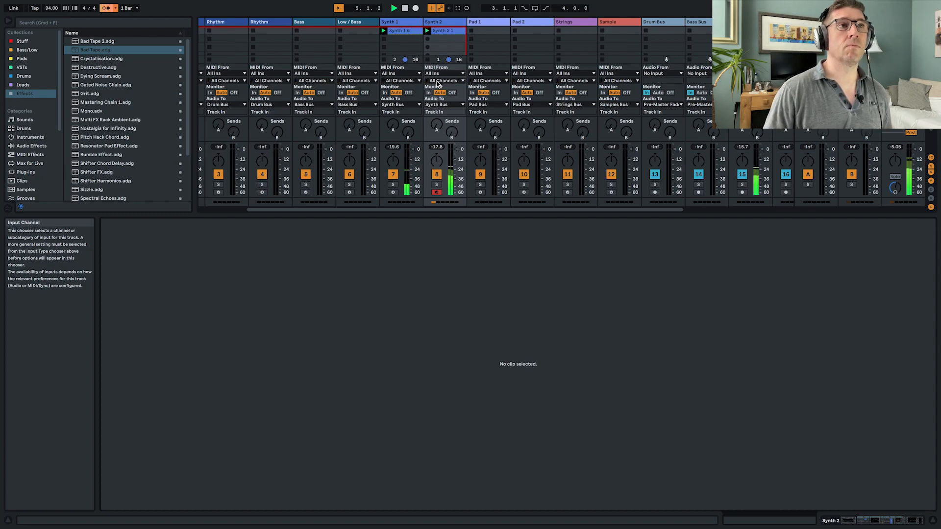
click(447, 31)
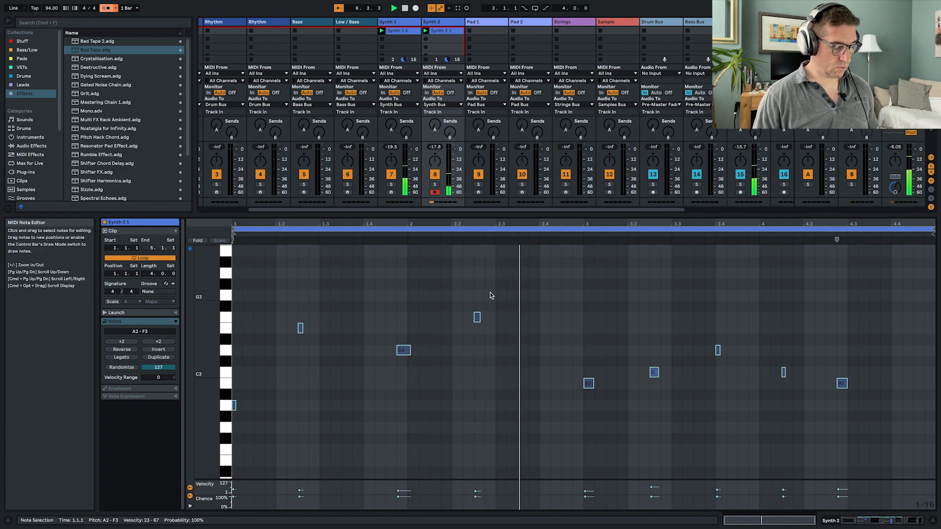
key(super+a)
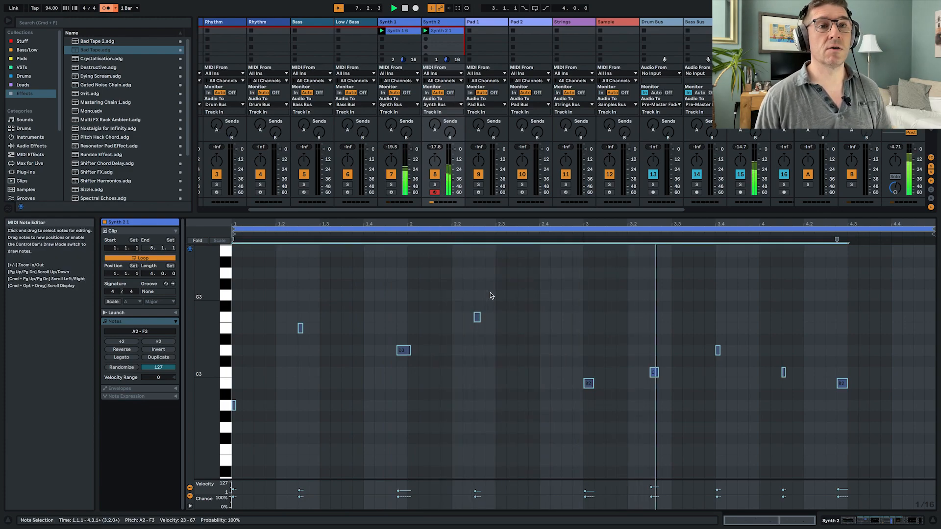
- Lower the C3 note's velocity to 25 and shift the D3 note to 2.1.1 and the last B2 note to 4.3.1
click(654, 488)
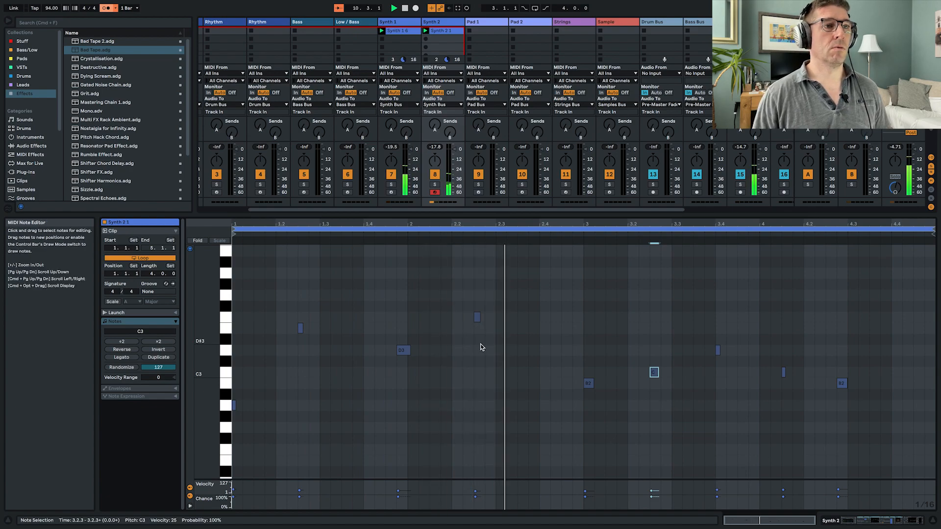
click(406, 351)
key(Right)
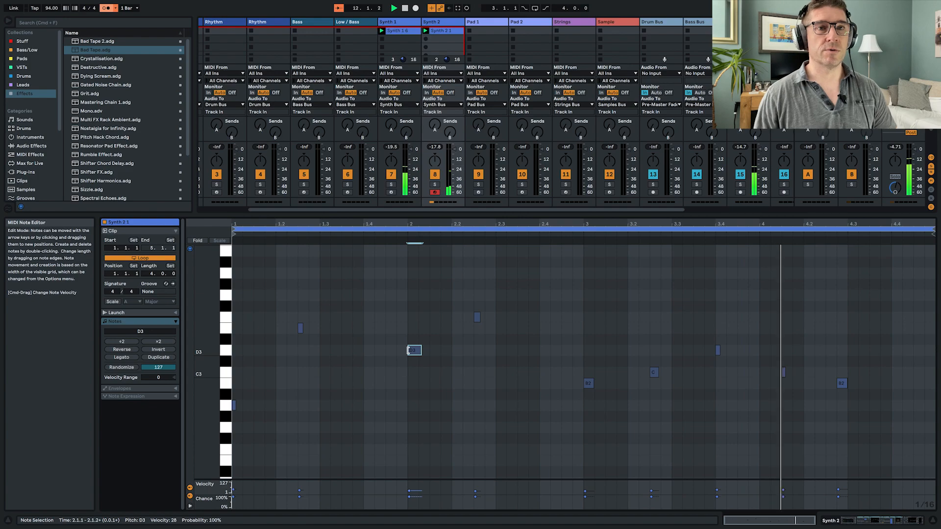
click(841, 383)
key(Right)
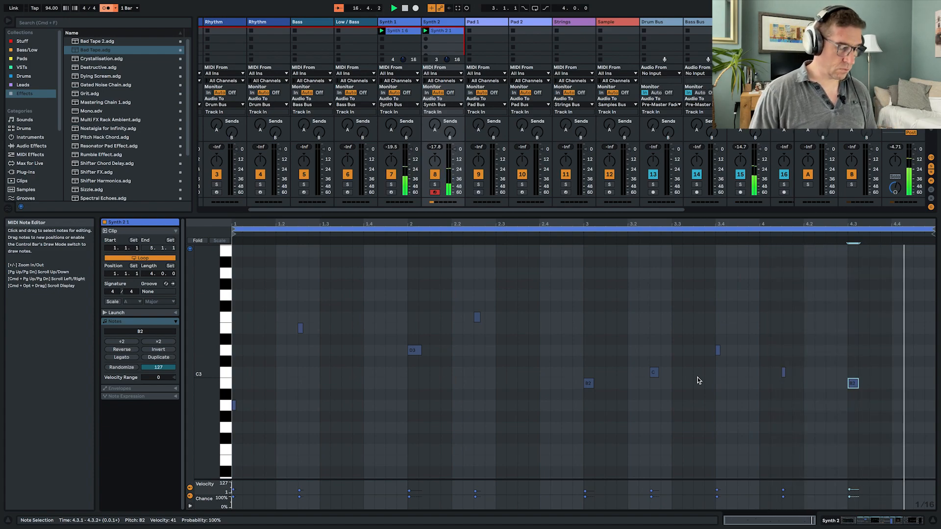
key(Escape)
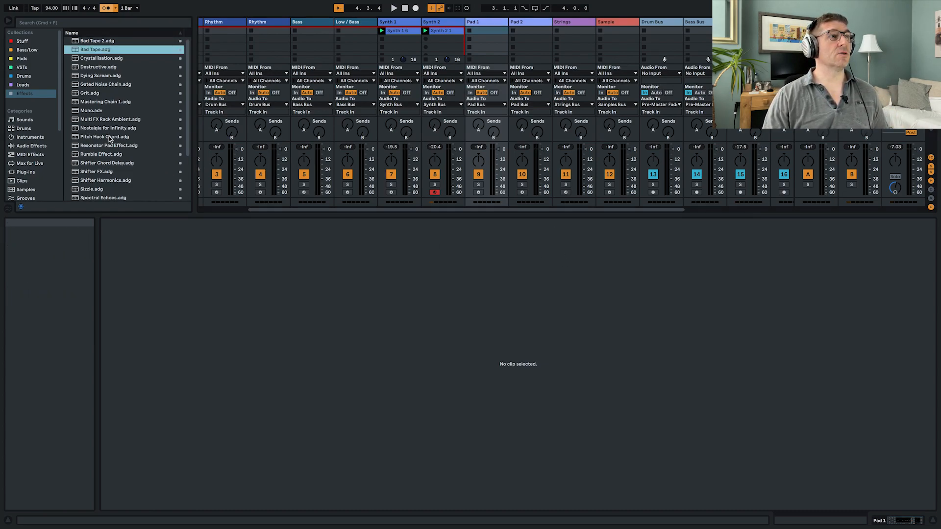
- Add the Resonator Pad Effect to Pad 1 and move the production channel strip rack to the end of the device chain
drag(97, 146, 524, 23)
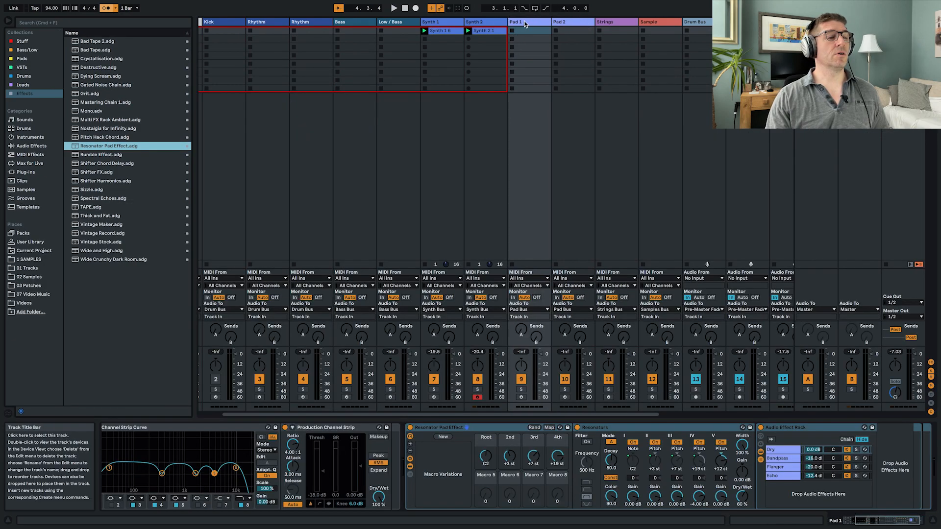
scroll(405, 448, left, 5)
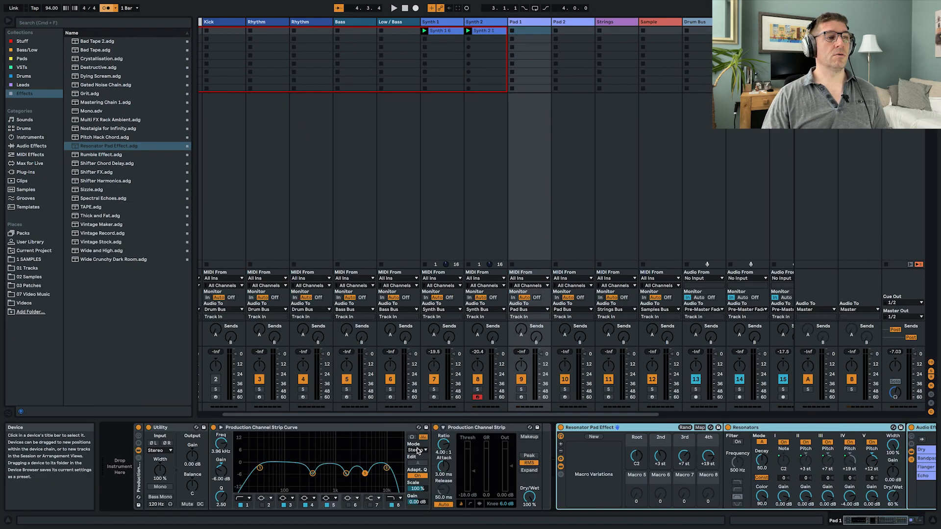
click(144, 479)
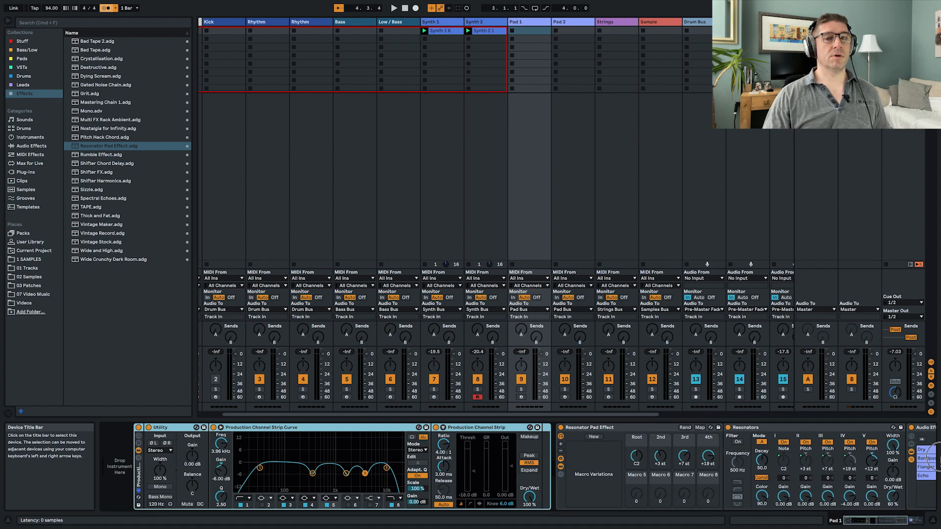
scroll(934, 455, right, 5)
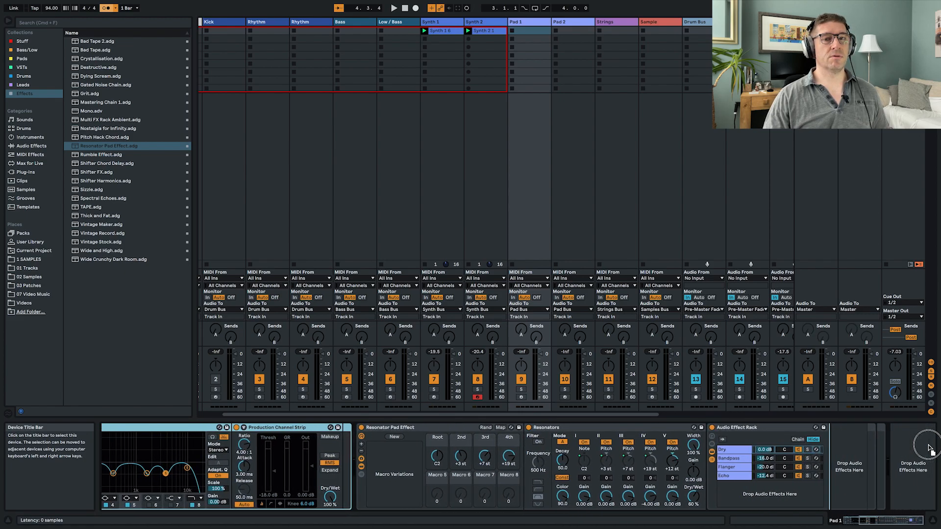
drag(893, 450, 912, 473)
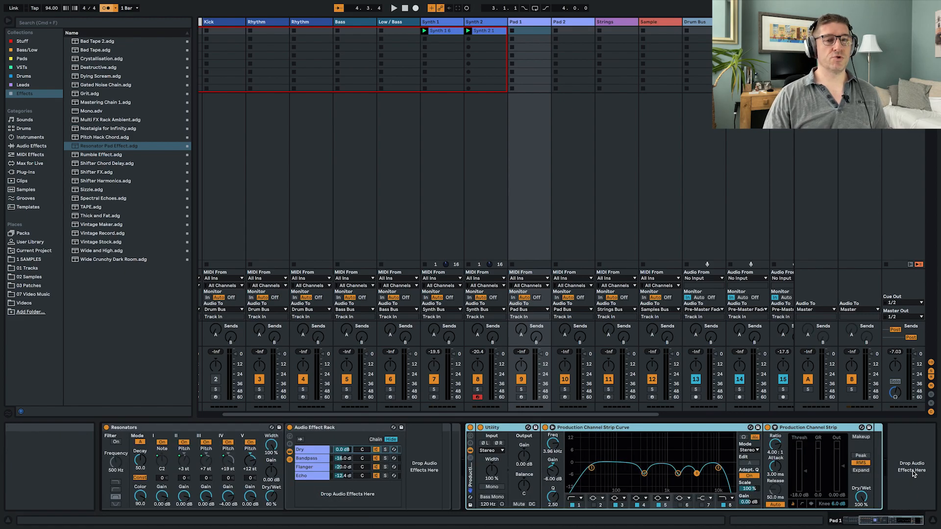
scroll(413, 463, left, 5)
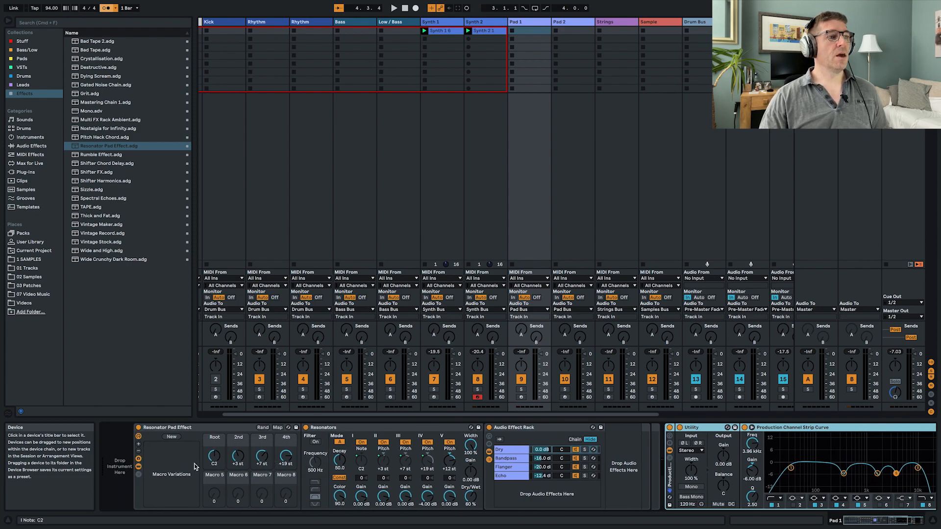
- Load an empty Simpler at the start of Pad 1's device chain
click(31, 137)
drag(89, 147, 119, 471)
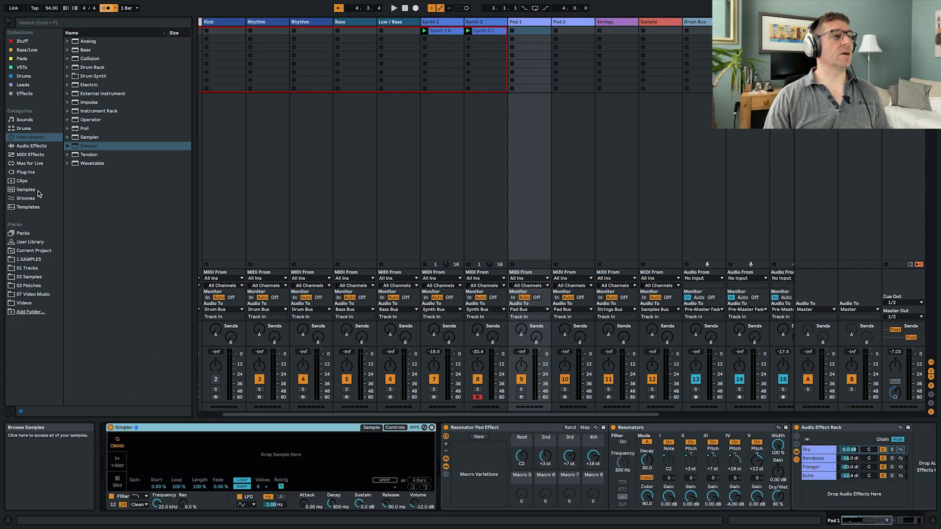
- Audition the samples in the Rain folder of 02 Samples and load Rain 8.aif into Pad 1's Simpler
click(29, 276)
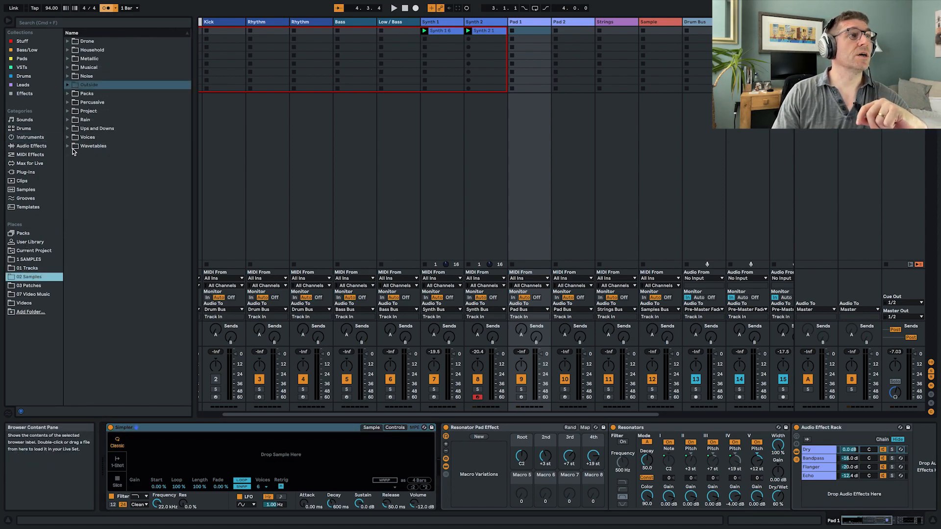
click(68, 120)
click(96, 148)
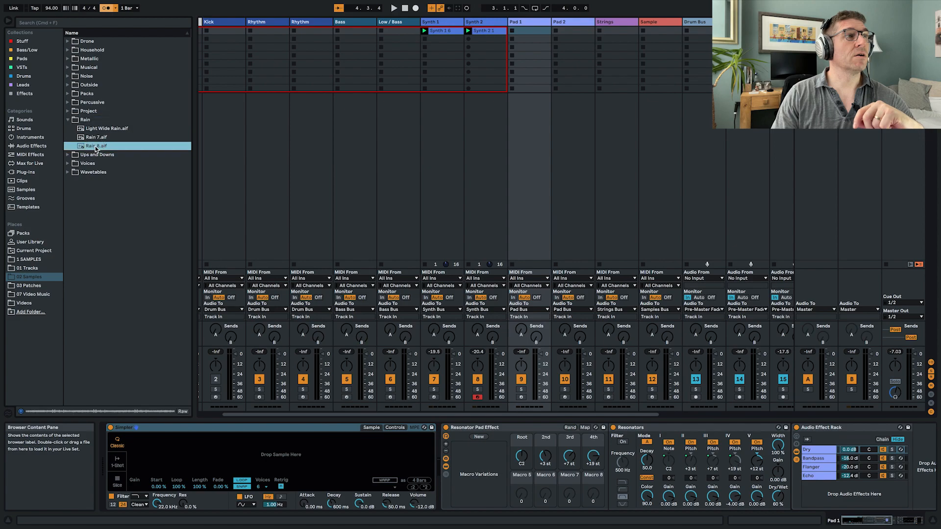
click(92, 137)
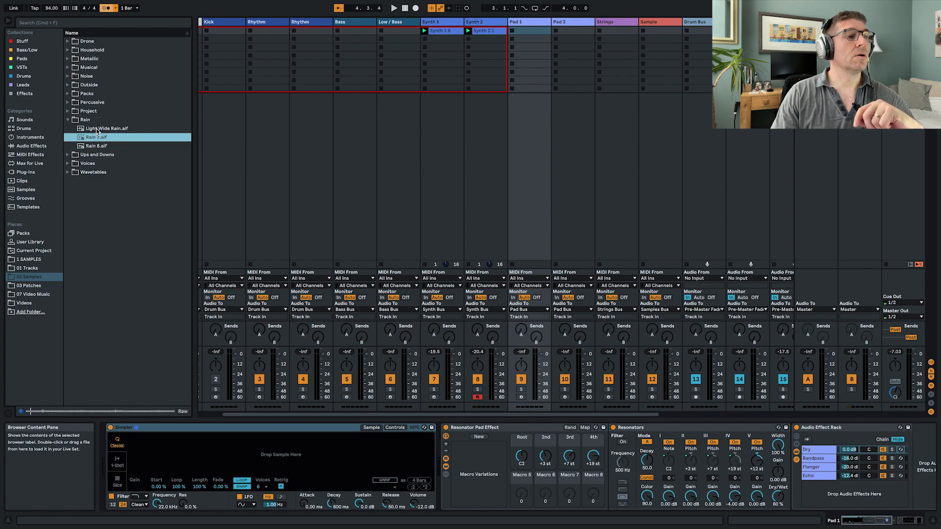
click(97, 130)
click(96, 147)
drag(93, 147, 249, 448)
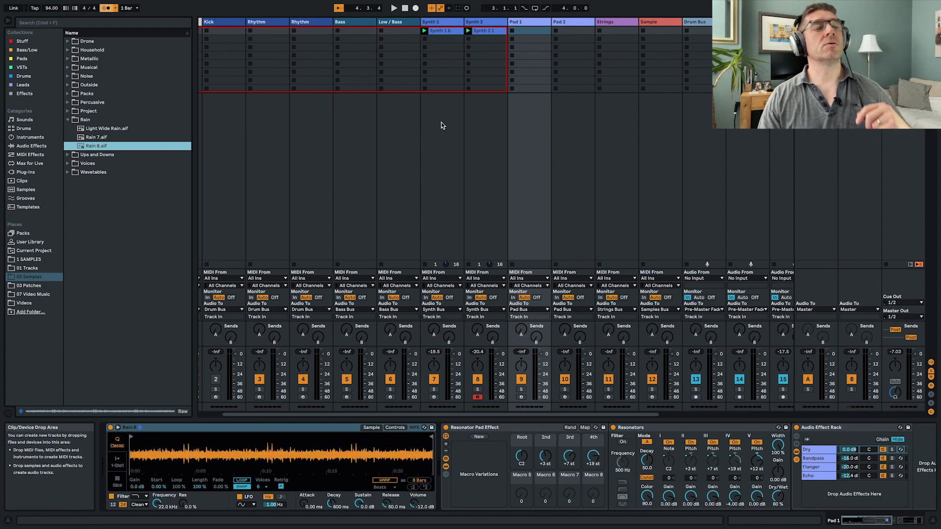
- Create a four-bar MIDI clip in Pad 1's first slot with one C3 note spanning the whole clip, and return to the device chain
key(super+shift+m)
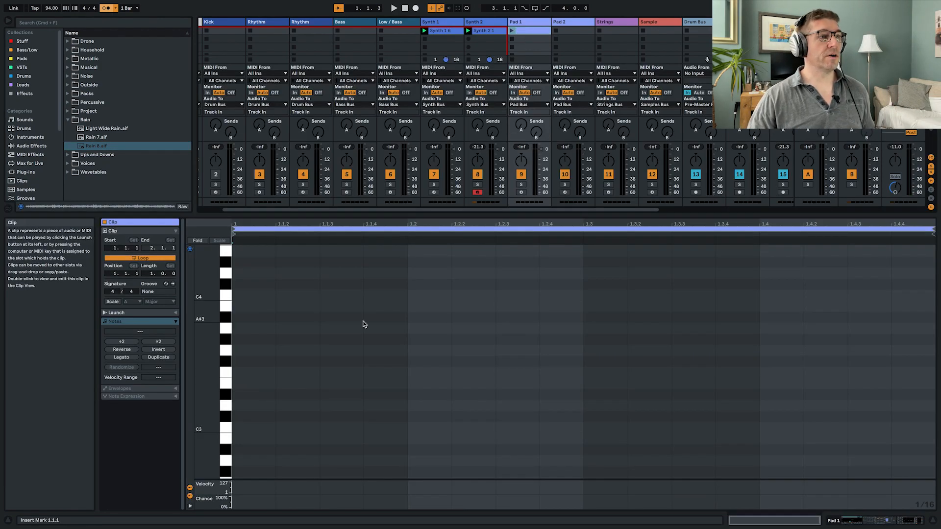
click(154, 276)
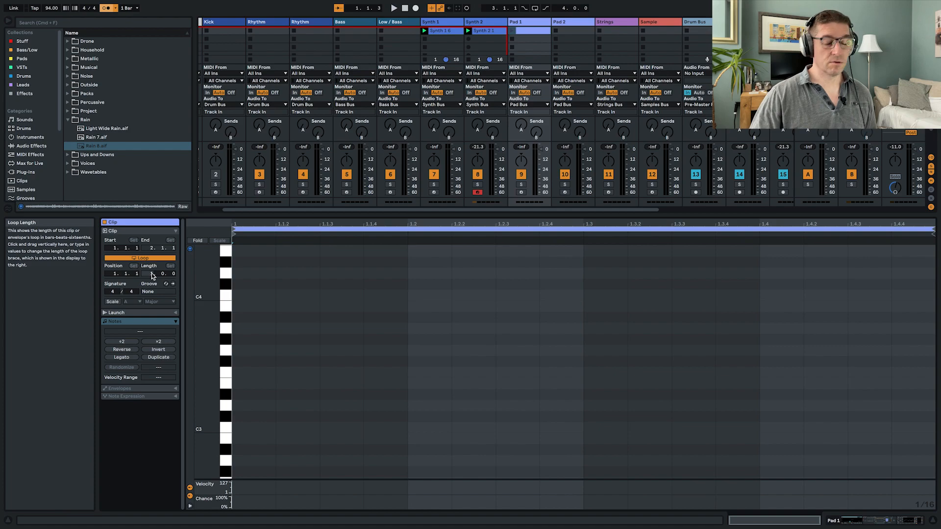
text(4)
key(Return)
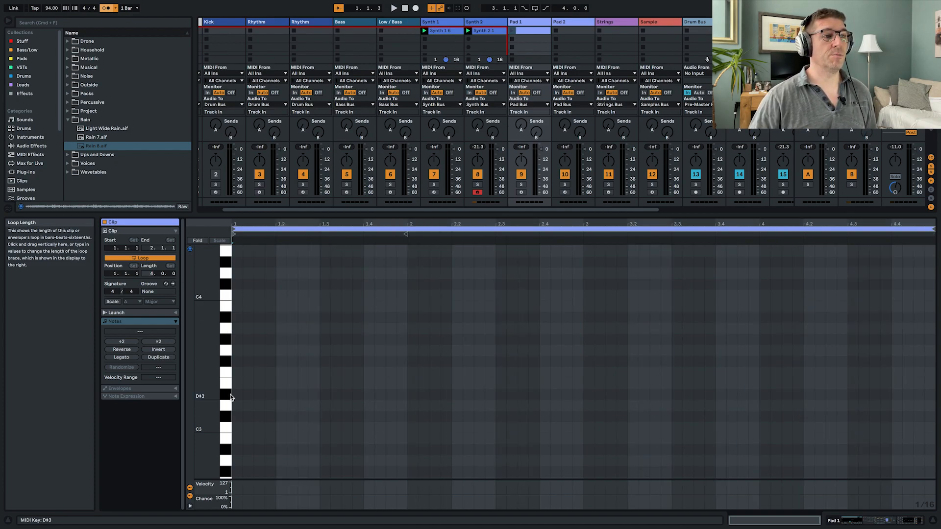
double_click(236, 427)
drag(246, 430, 930, 451)
key(shift+Tab)
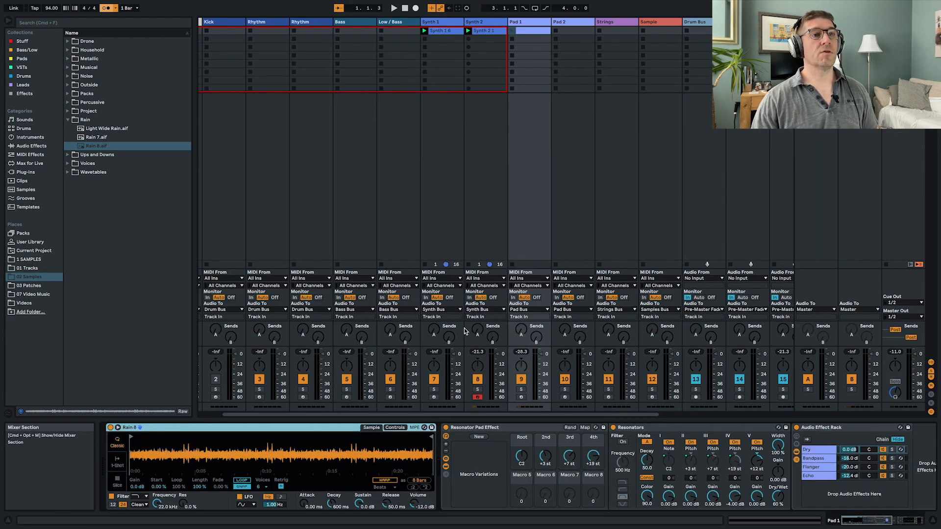
- Launch the Pad 1 clip and lower the Resonator Pad Effect's Root macro to A1
click(511, 30)
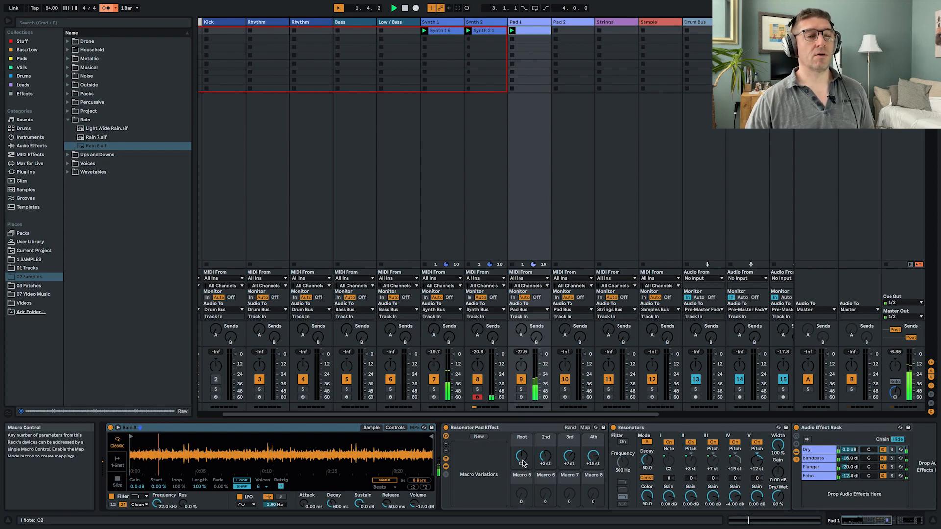
mouse_move(522, 460)
mouse_down()
mouse_move(521, 447)
mouse_move(522, 460)
mouse_up()
scroll(592, 454, right, 2)
scroll(591, 455, right, 3)
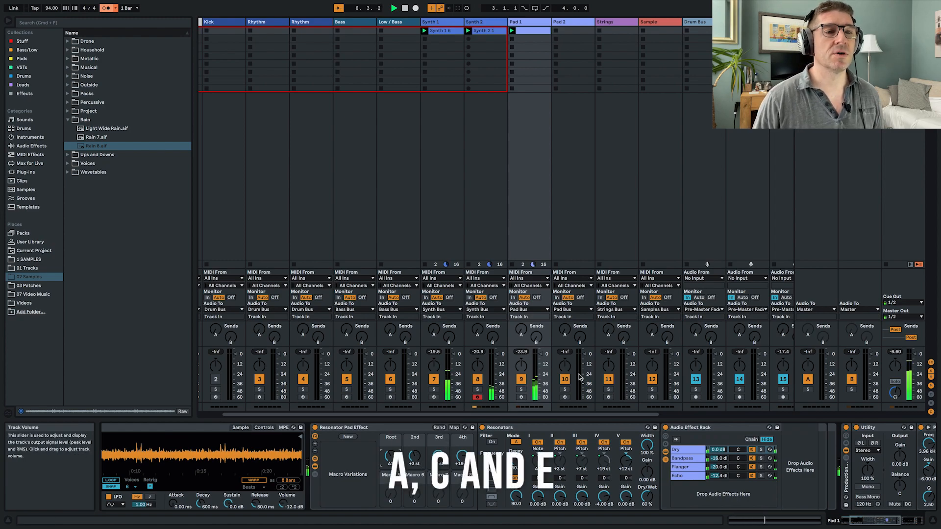
- Insert the Valhalla DSP VST3 plug-in ValhallaSupermassive on Pad 1 between the resonator effect rack and the production channel strip
scroll(677, 446, right, 2)
scroll(677, 446, right, 3)
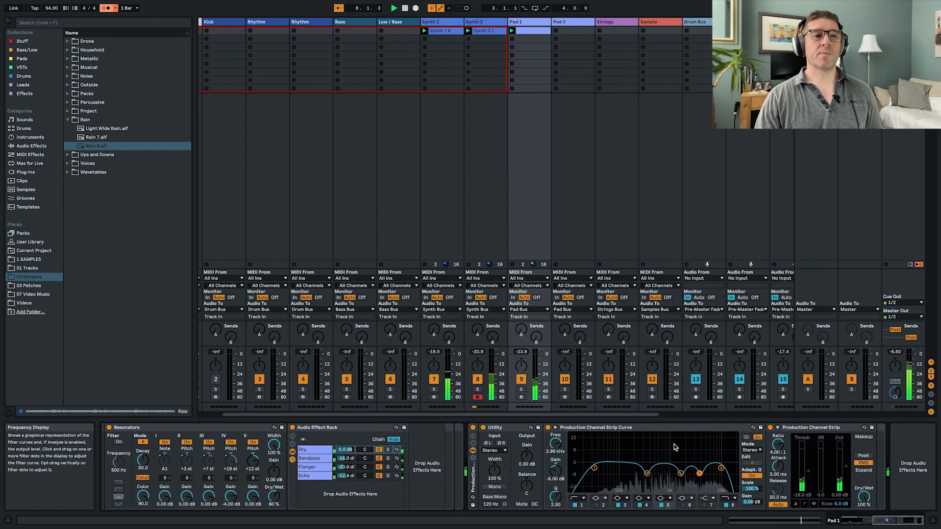
scroll(230, 121, right, 3)
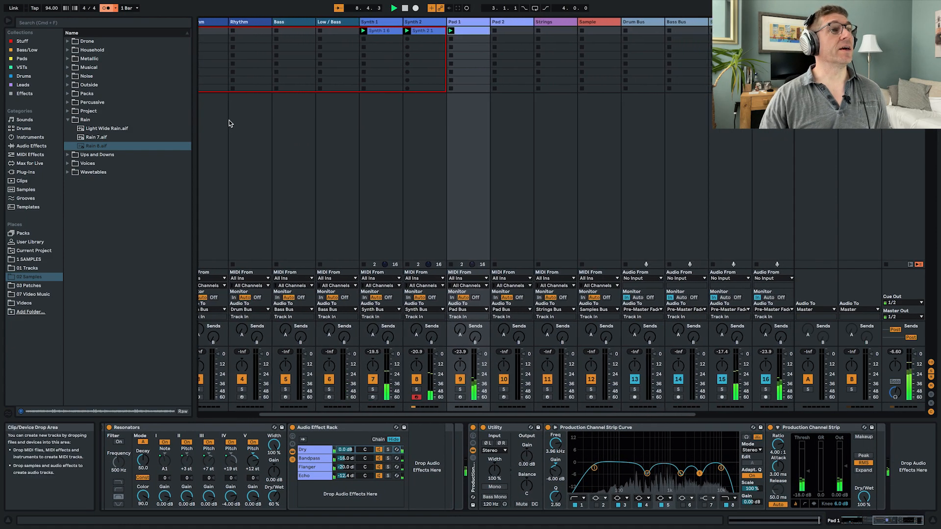
scroll(542, 183, right, 8)
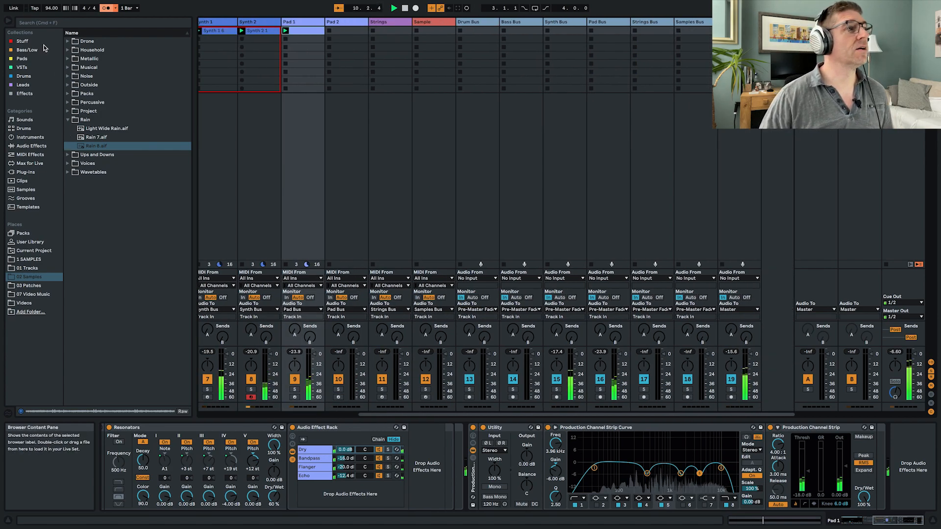
click(27, 172)
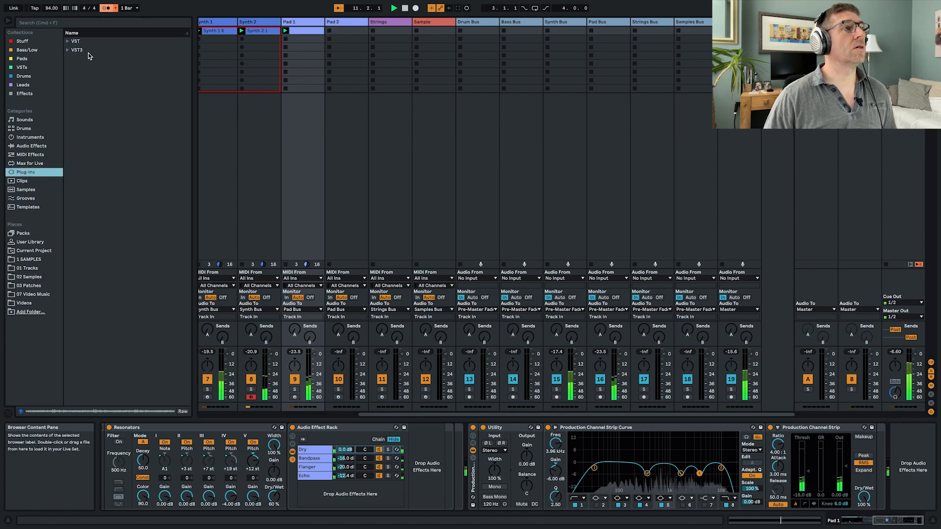
click(68, 50)
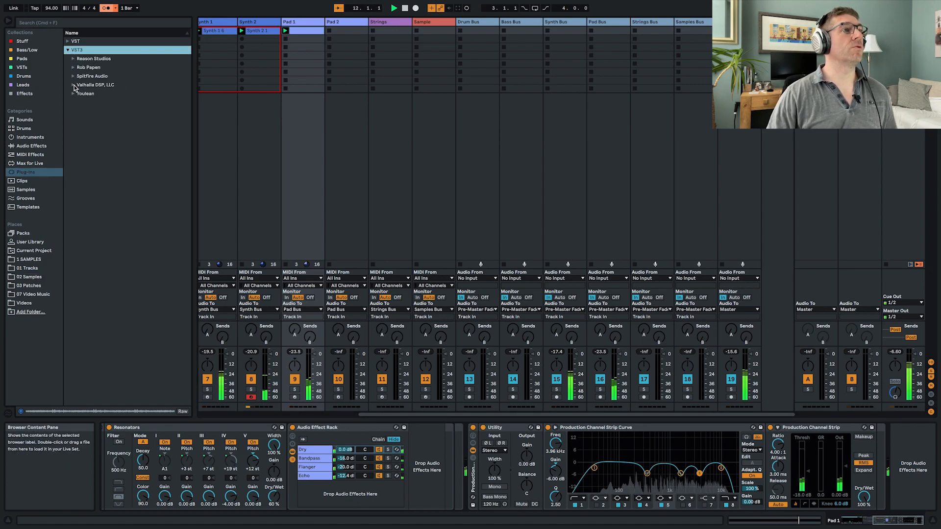
click(73, 85)
mouse_move(101, 112)
mouse_down()
mouse_move(318, 147)
mouse_move(600, 307)
mouse_move(476, 457)
mouse_up()
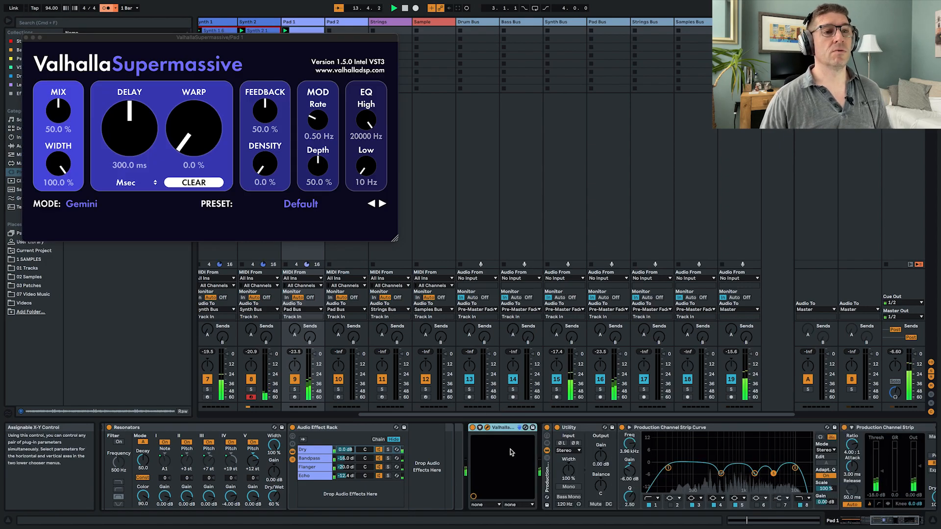
- Load the large reverb preset SeaBeams in ValhallaSupermassive, raise the mix to 81.5 % and close the plug-in window
click(310, 205)
mouse_move(287, 325)
mouse_move(367, 308)
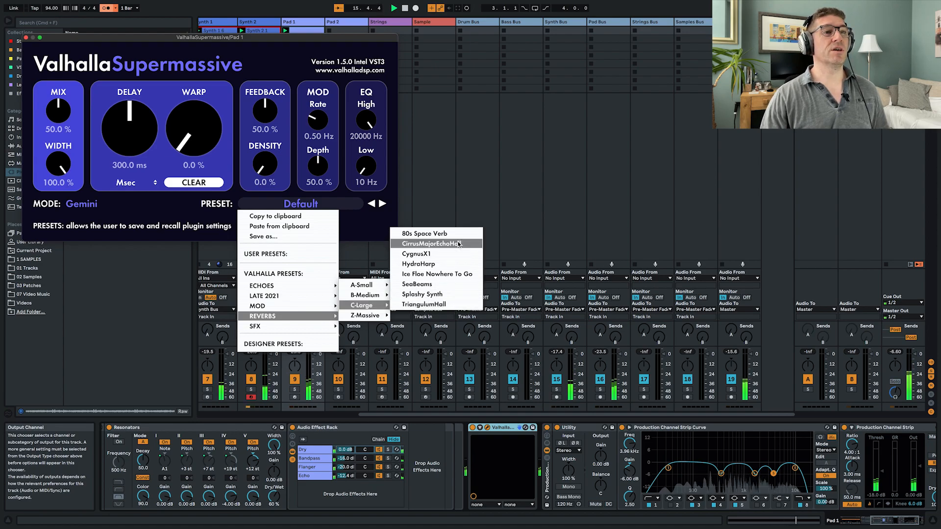
click(417, 285)
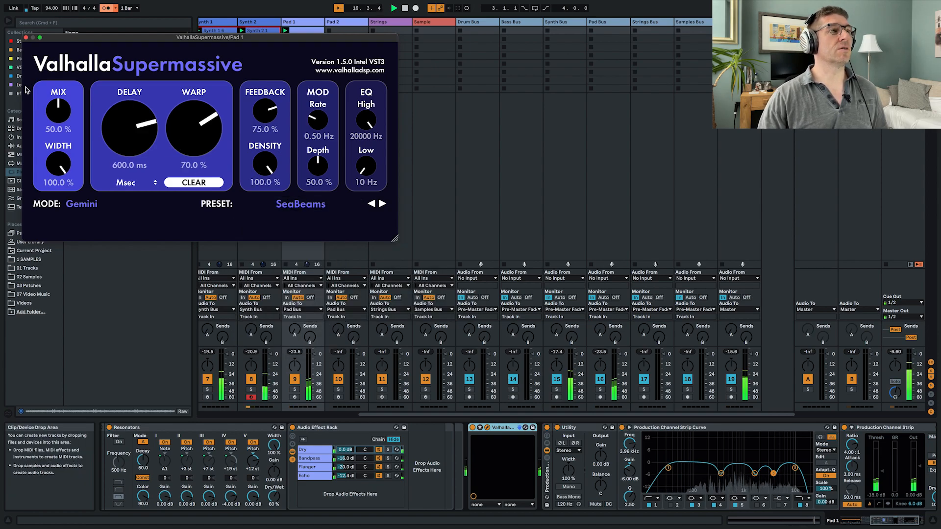
drag(59, 115, 48, 79)
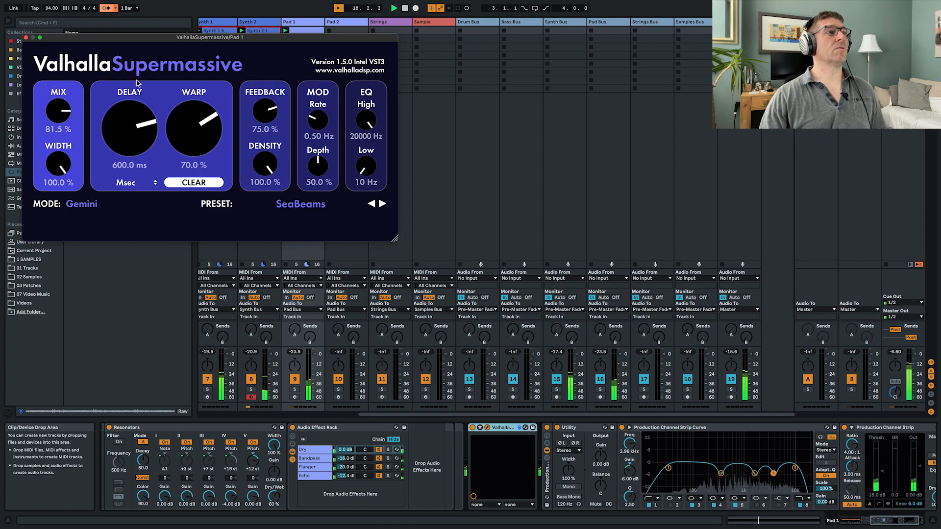
click(25, 38)
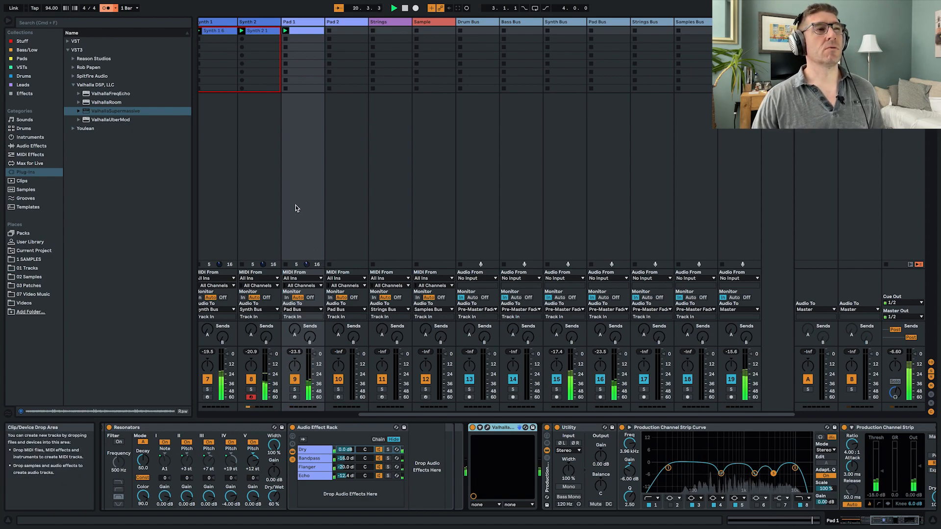
- Load Operator onto the Pad 2 track ahead of the channel strip and lower its volume to -22 dB
scroll(295, 209, left, 3)
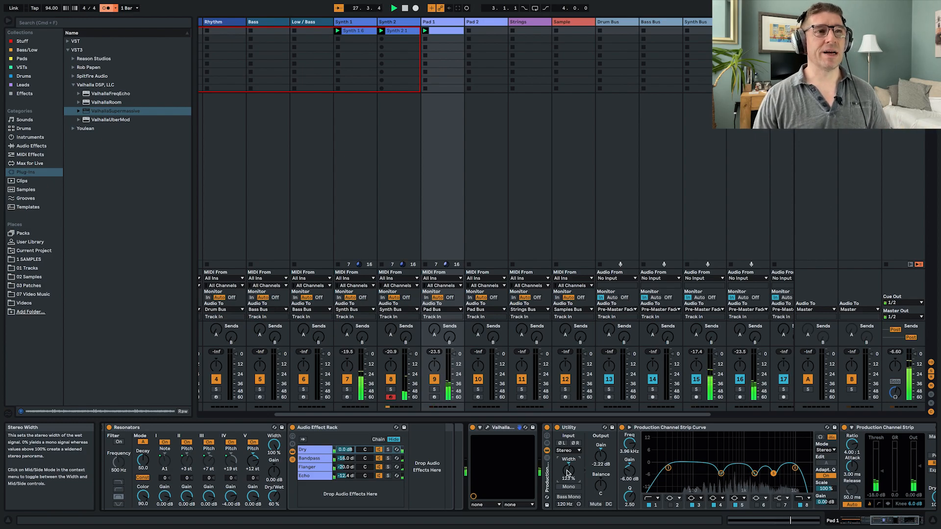
click(489, 21)
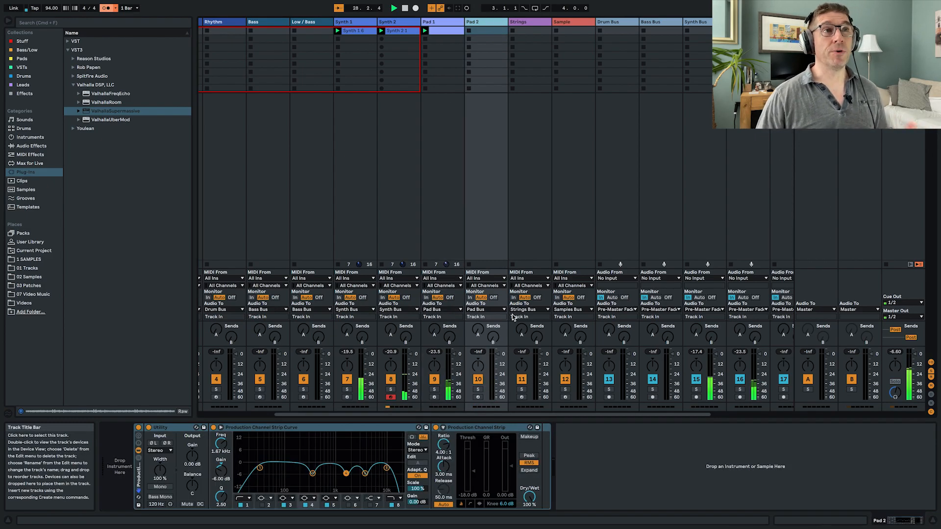
click(30, 137)
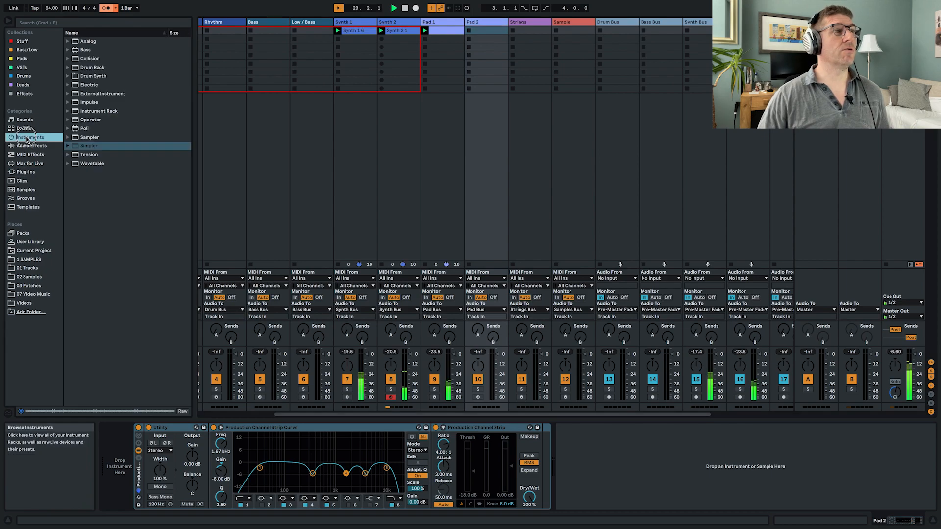
click(75, 123)
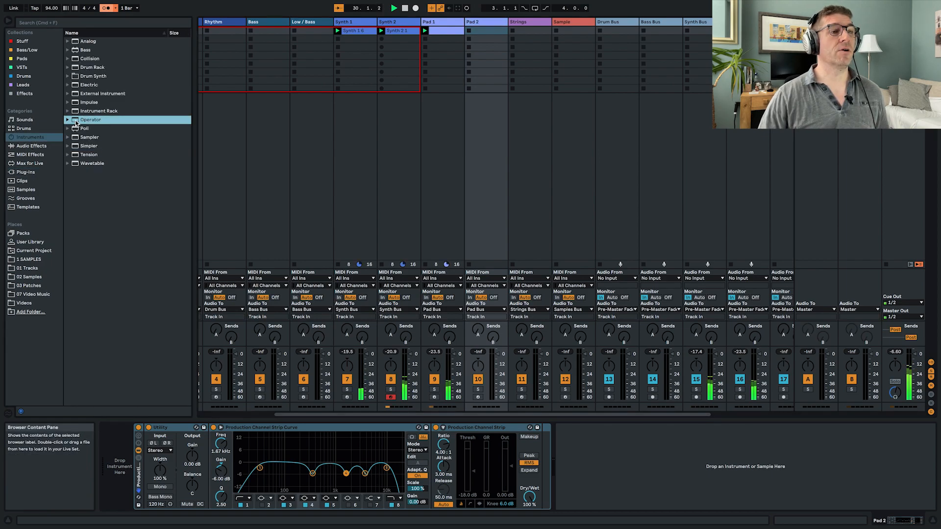
drag(76, 122, 120, 448)
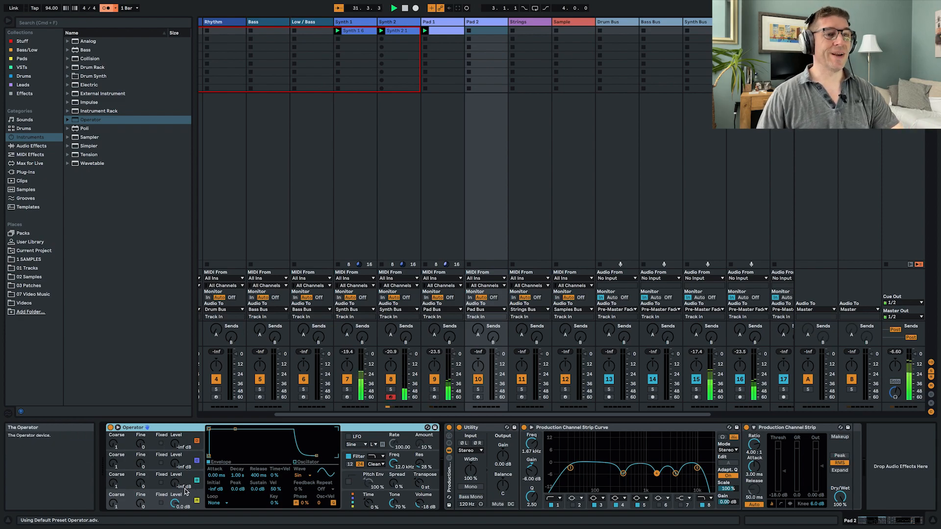
drag(420, 506, 420, 509)
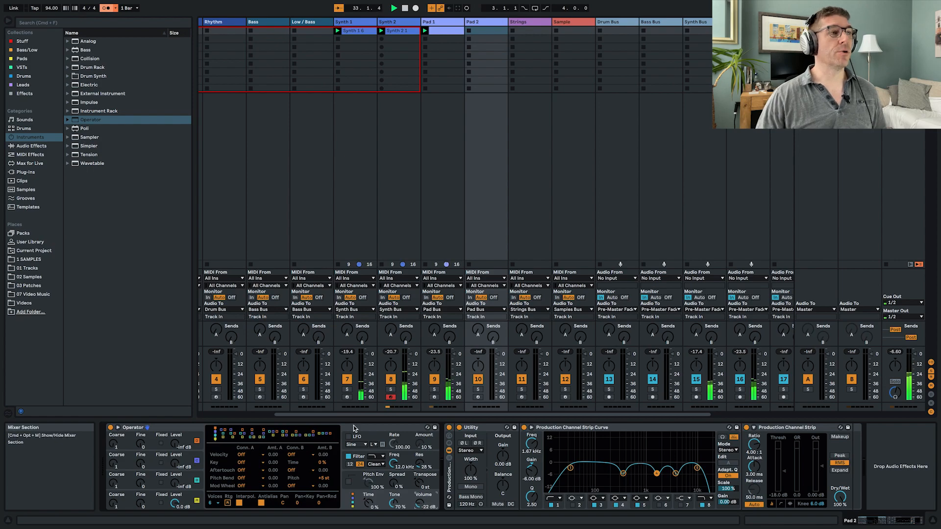
- Place an Arpeggiator in front of Operator on Pad 2 and arm the track for recording
click(37, 156)
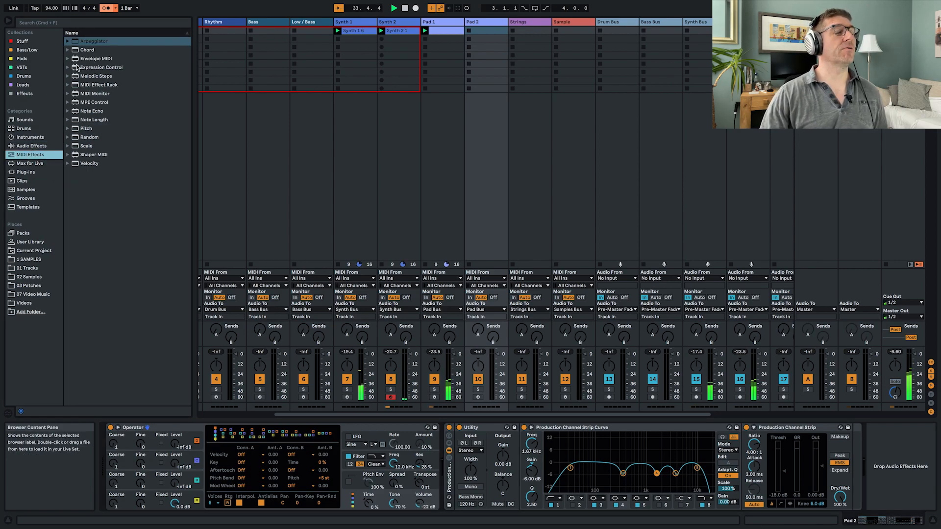
drag(75, 42, 121, 468)
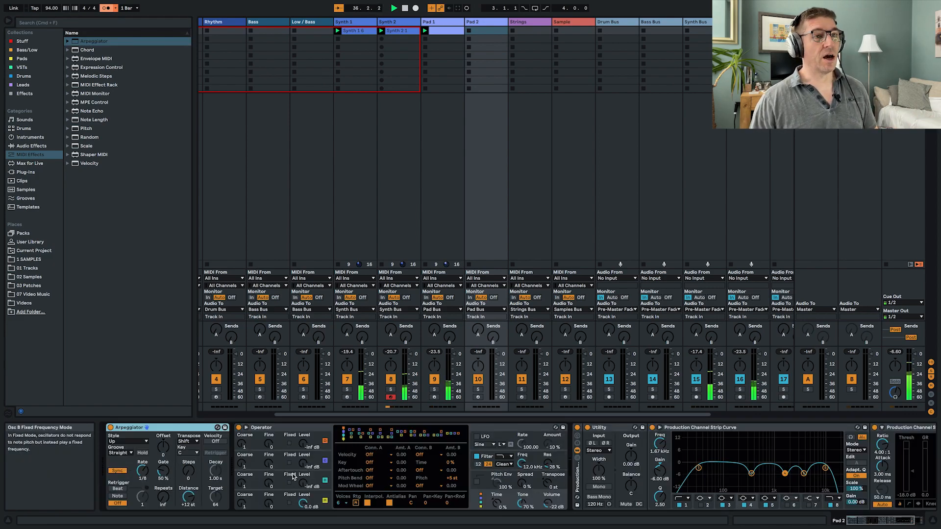
click(478, 397)
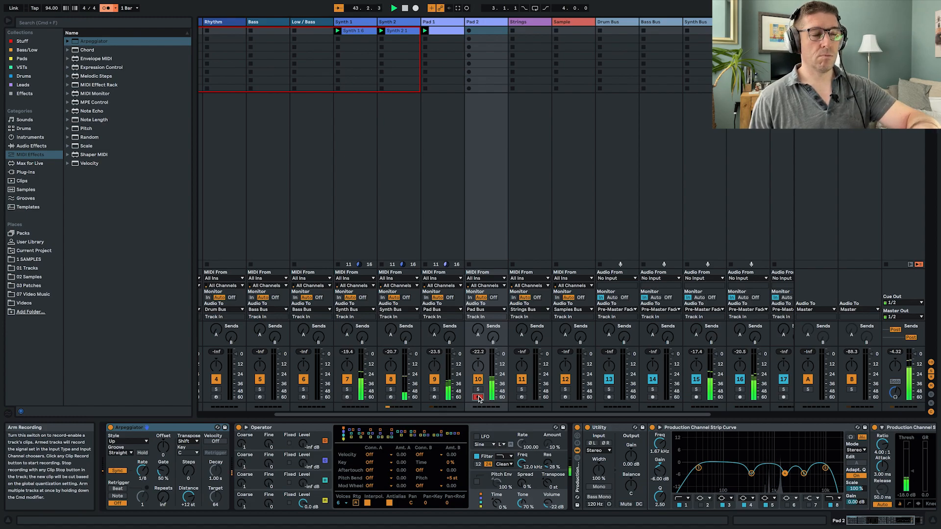
- Create a clip in Pad 2's first slot with stacked E4, G4 and E5 notes stretching from 1.1.1 to 1.4.3
double_click(489, 30)
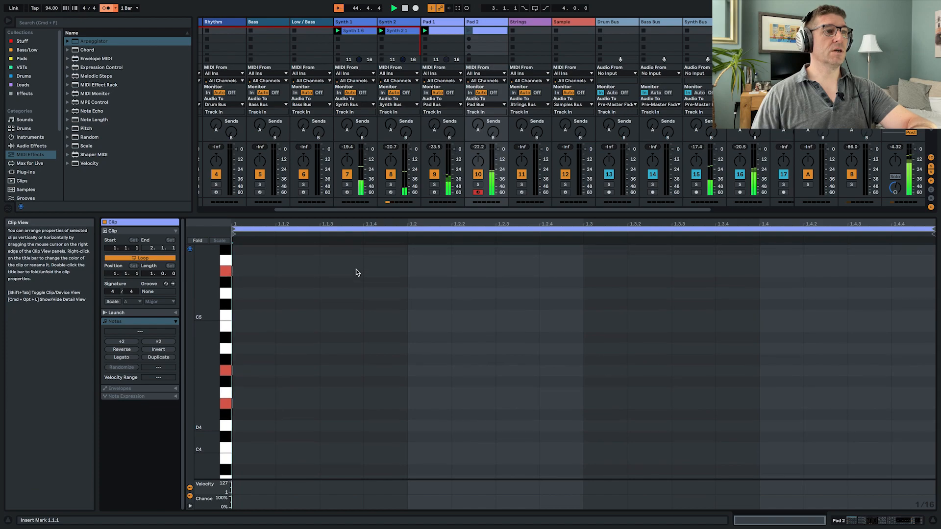
double_click(245, 271)
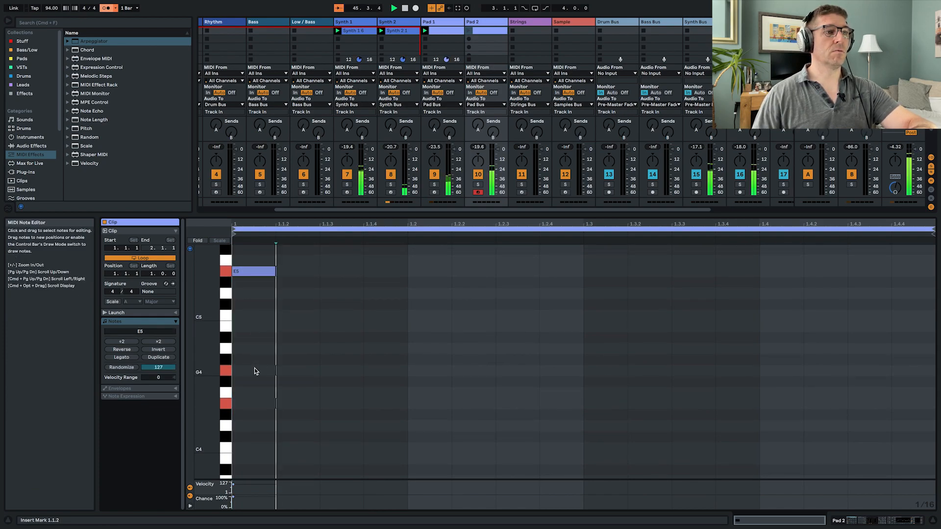
double_click(254, 371)
double_click(248, 403)
drag(321, 424, 848, 337)
- Set the Pad 2 clip's loop length to four bars, extend all three notes across the whole clip and return to the device chain
click(151, 274)
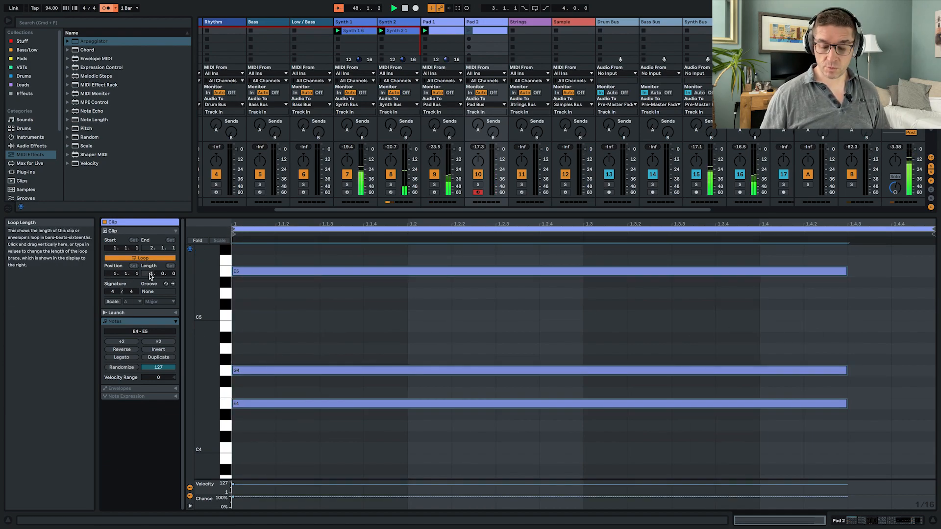
text(4)
key(Return)
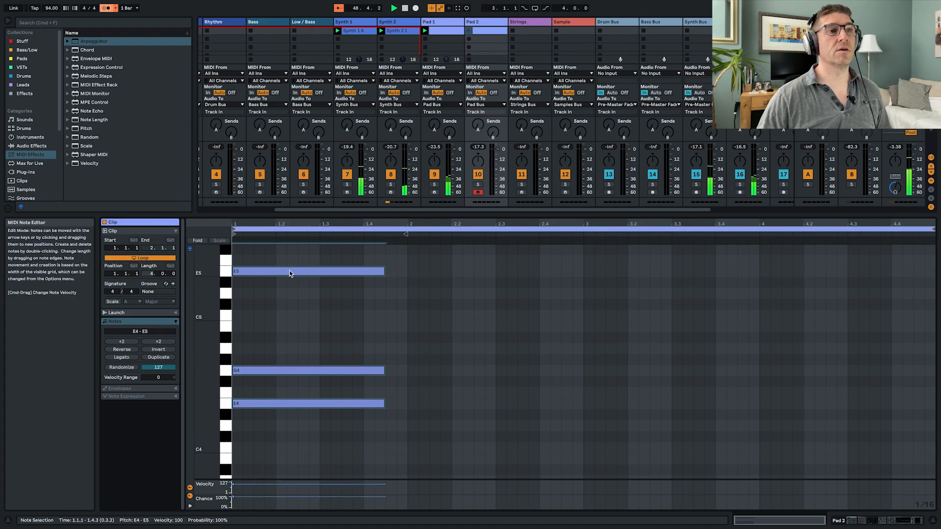
drag(384, 268, 933, 310)
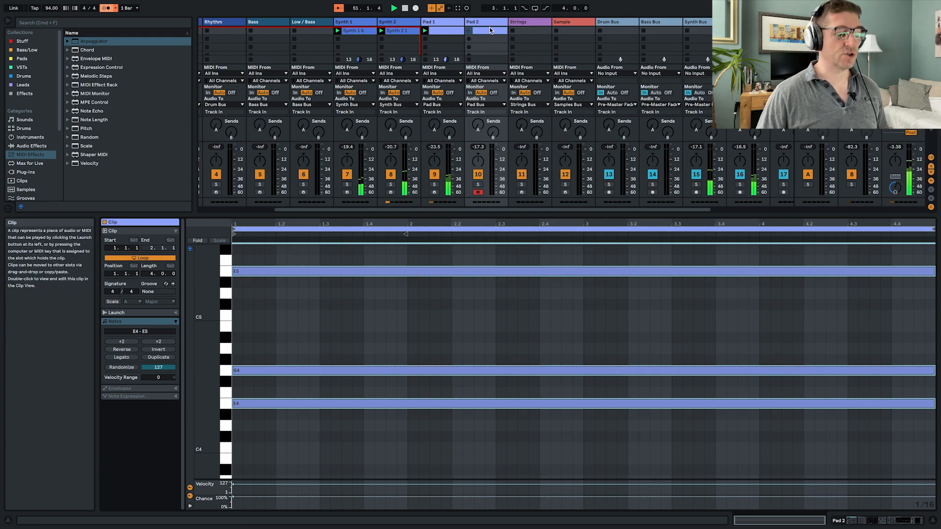
key(shift+Tab)
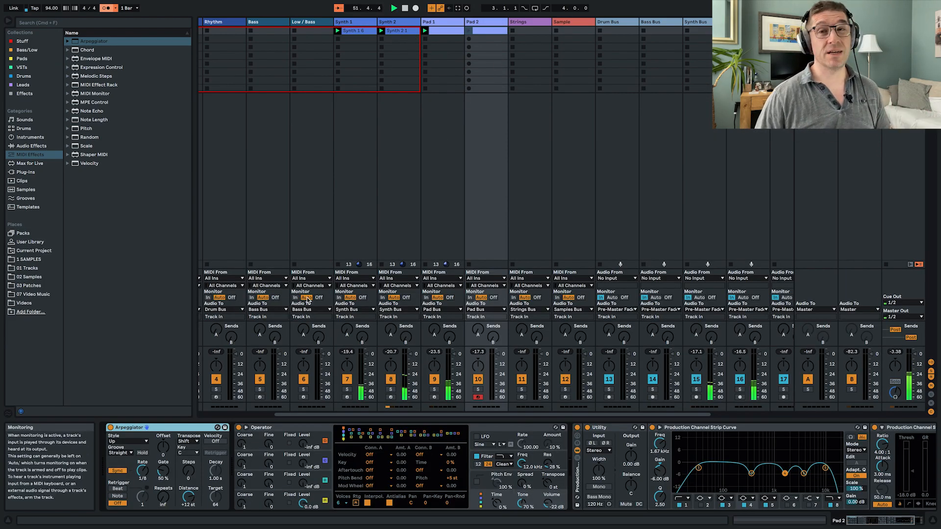
- Add ValhallaSupermassive after Operator on Pad 2 and load its large reverb preset SeaBeams
click(24, 172)
mouse_move(101, 114)
mouse_down()
mouse_move(304, 157)
mouse_move(656, 471)
mouse_move(577, 481)
mouse_up()
click(301, 208)
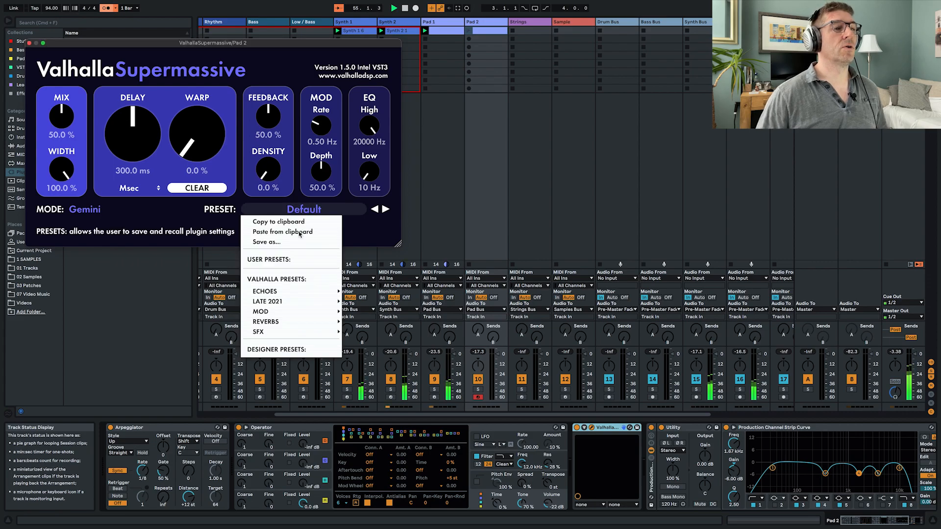
mouse_move(308, 324)
mouse_move(368, 314)
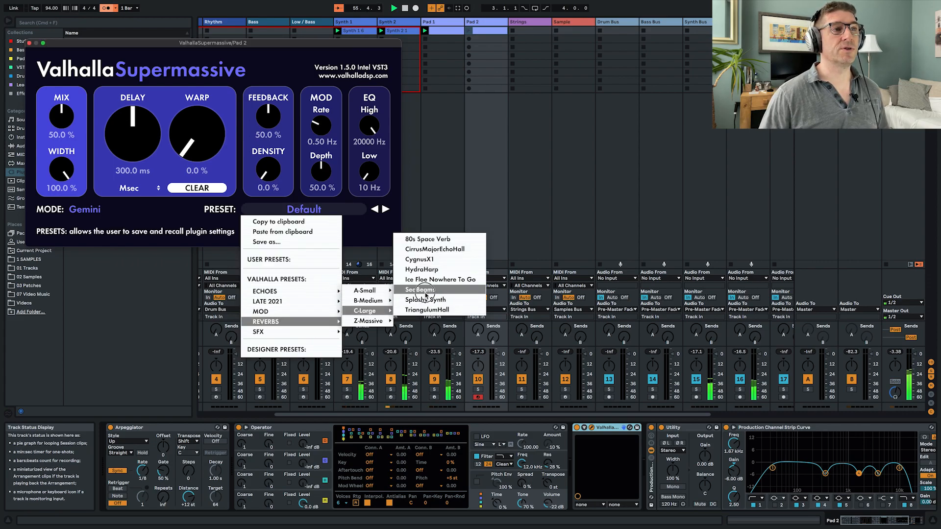
click(424, 292)
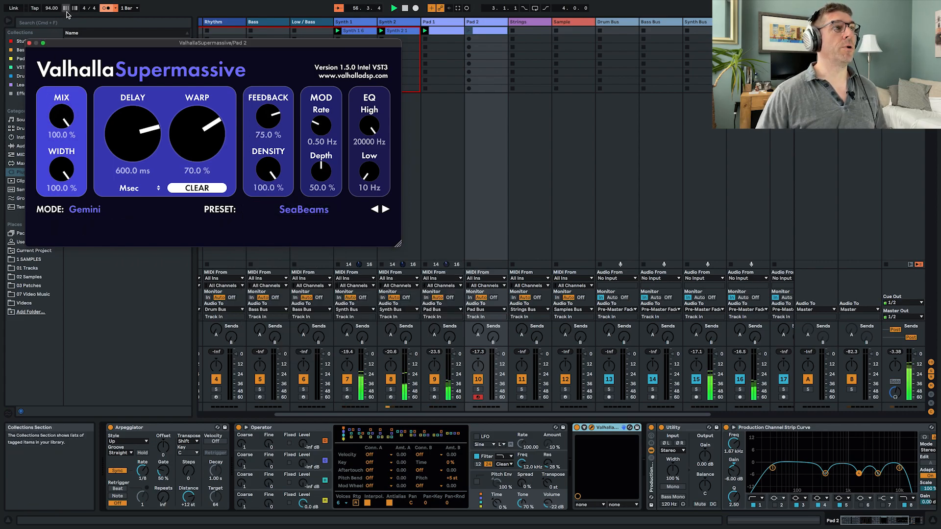
click(29, 43)
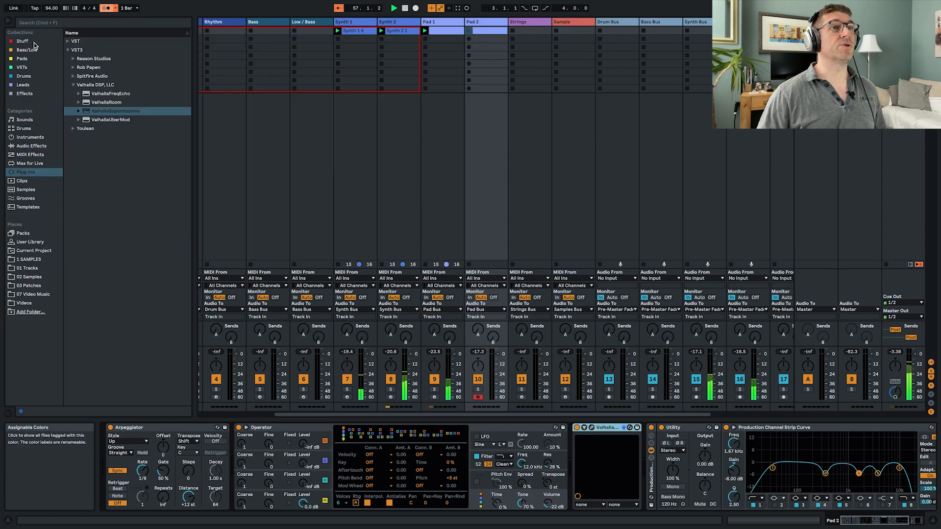
- Launch the Pad 2 clip and lower Operator's volume to -40 dB to balance it with the other tracks
click(469, 31)
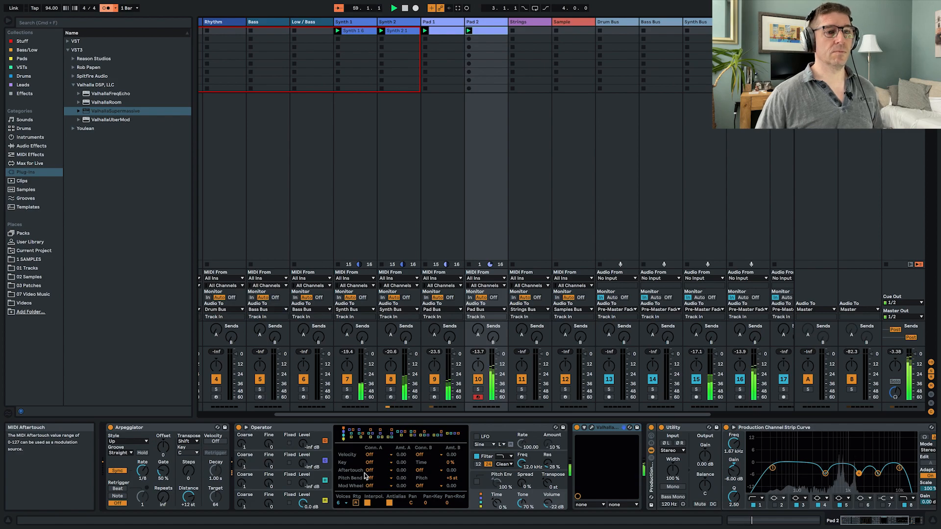
drag(549, 504, 548, 517)
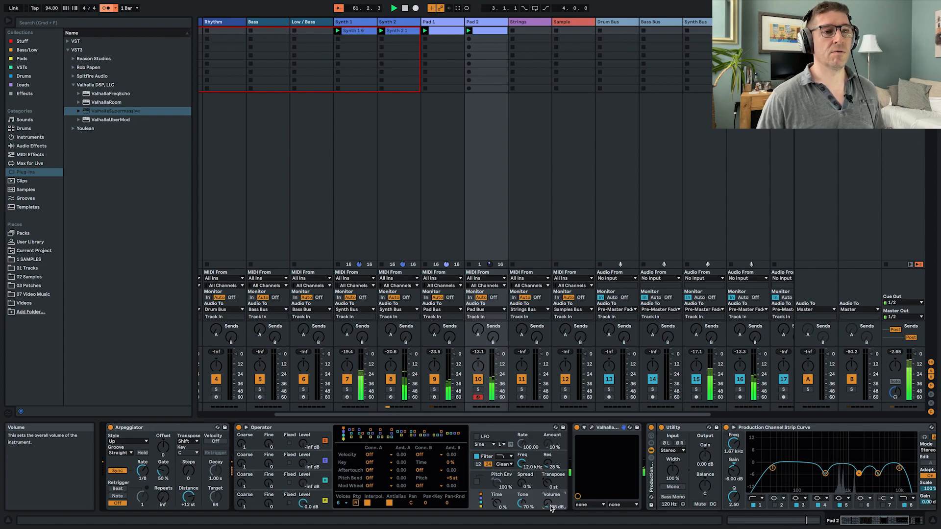
drag(552, 508, 552, 517)
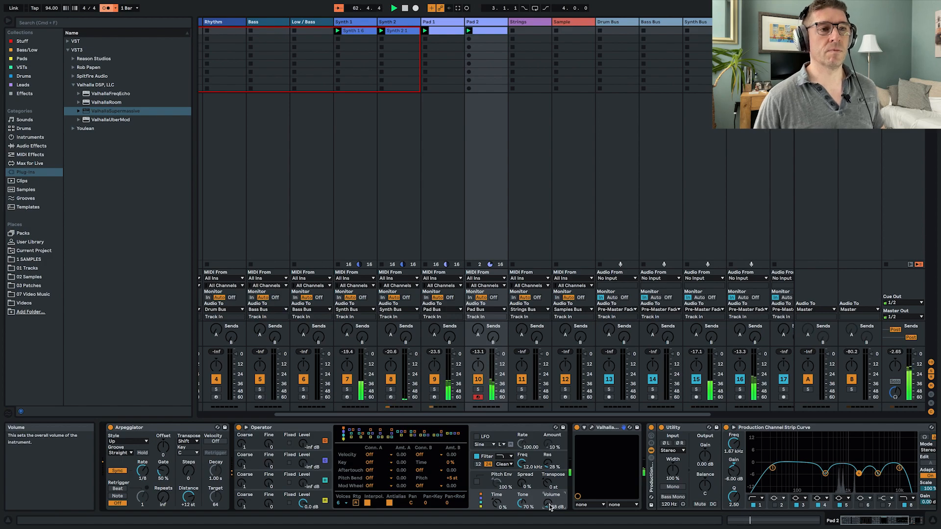
click(479, 379)
click(479, 379)
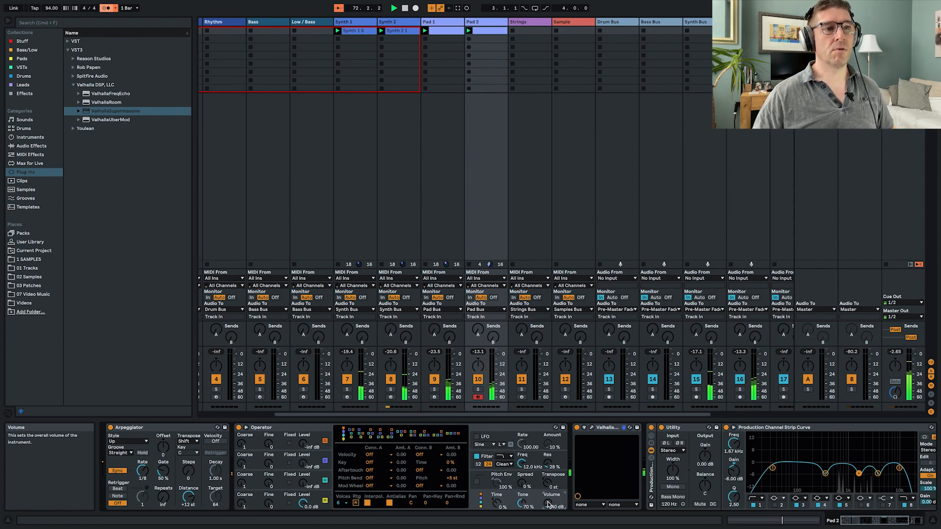
- Audition Pad 2 in solo with ValhallaSupermassive bypassed, re-enable the reverb and return to the full mix
key(s)
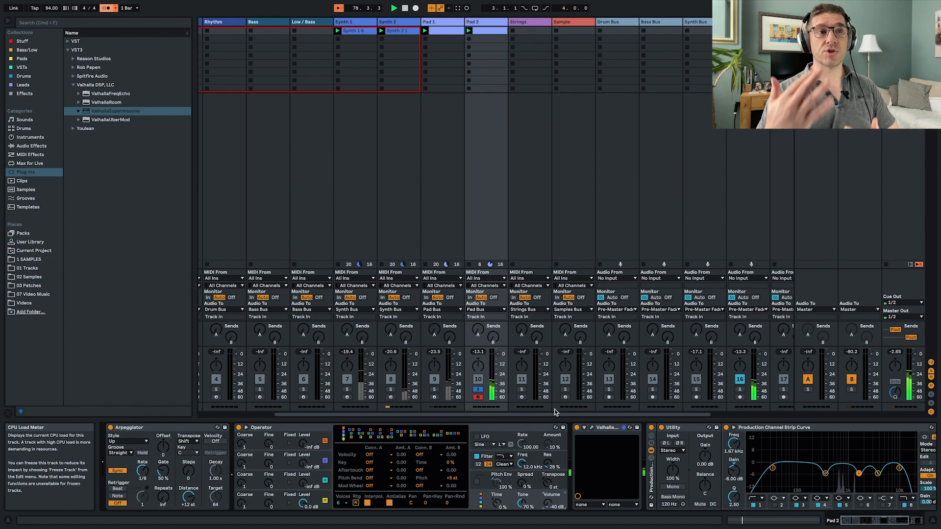
click(592, 429)
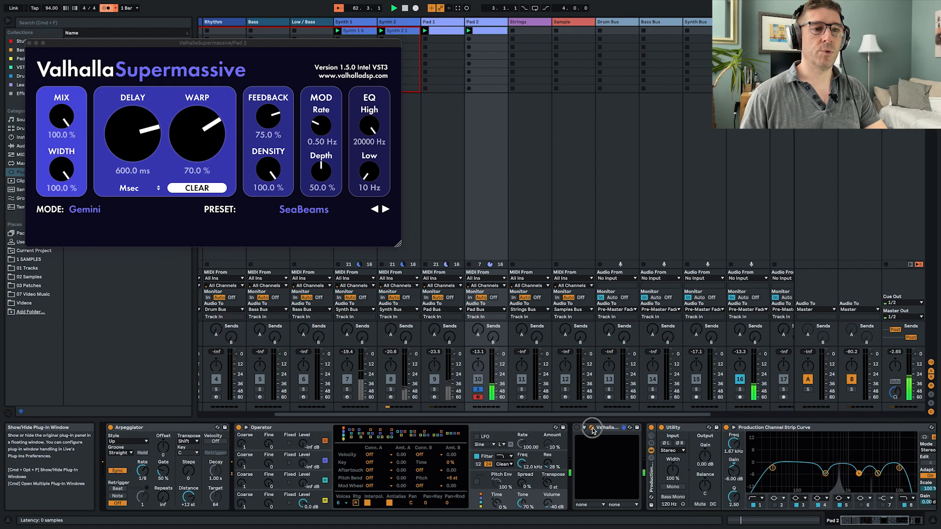
click(591, 430)
click(577, 429)
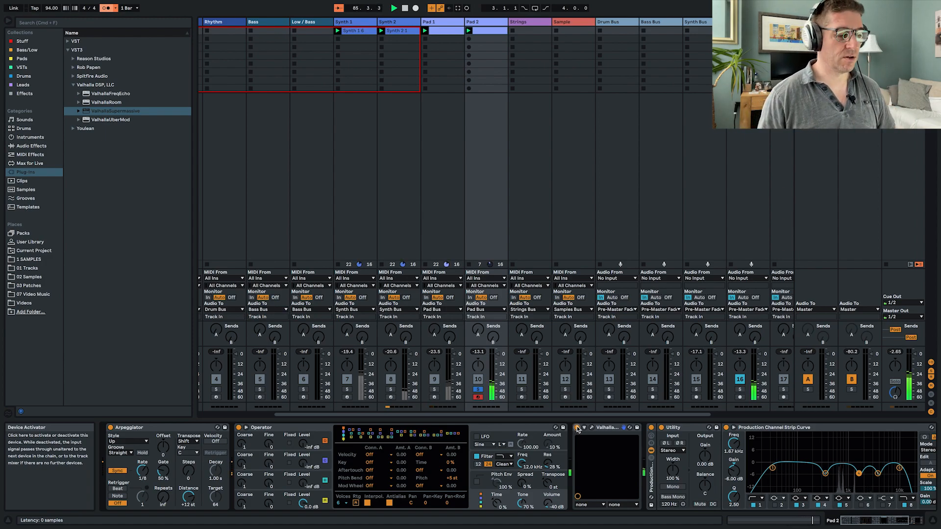
key(s)
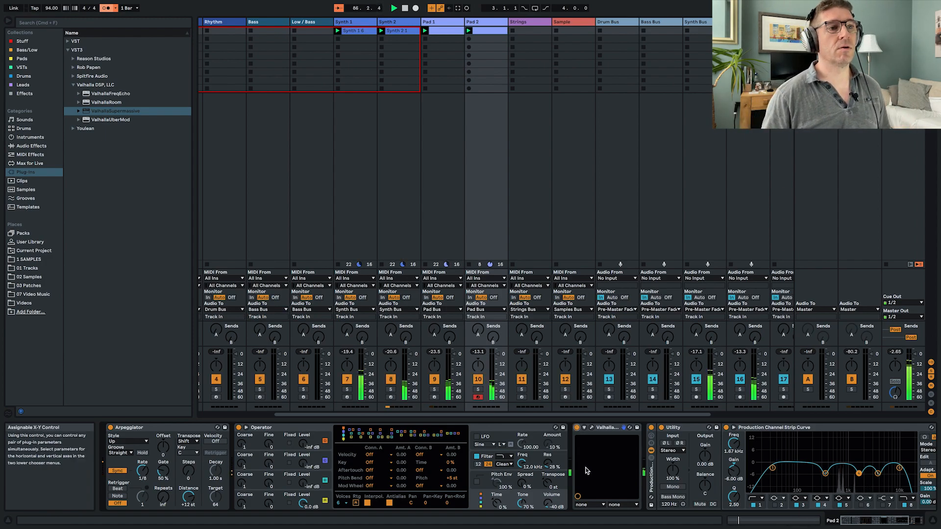
- Check the track plan in Word, return to Ableton Live and load Operator Random 3 onto the Kick track, armed and activated
key(ctrl+Left)
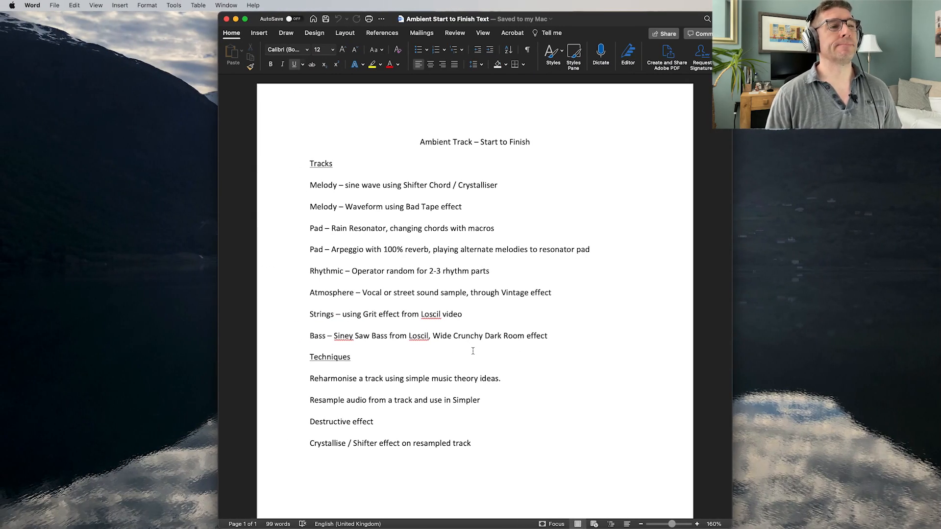
key(ctrl+Right)
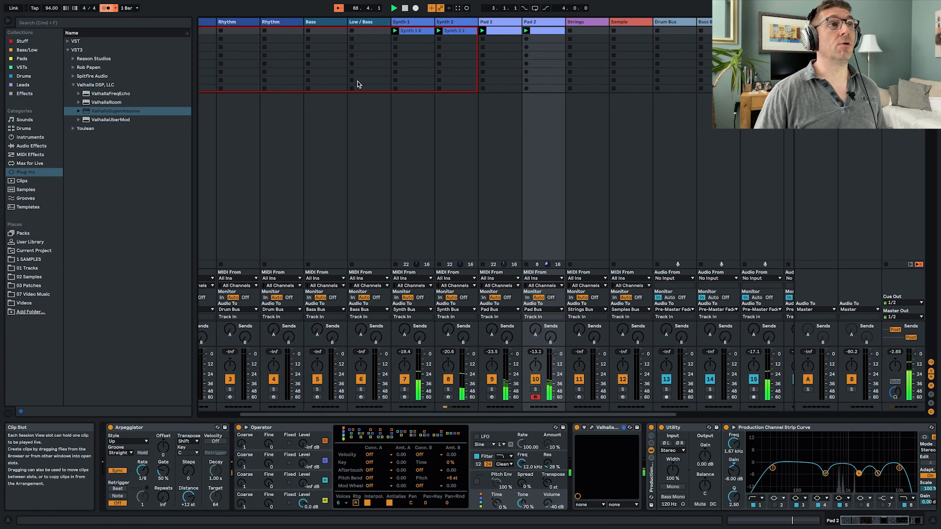
scroll(358, 80, left, 3)
click(267, 177)
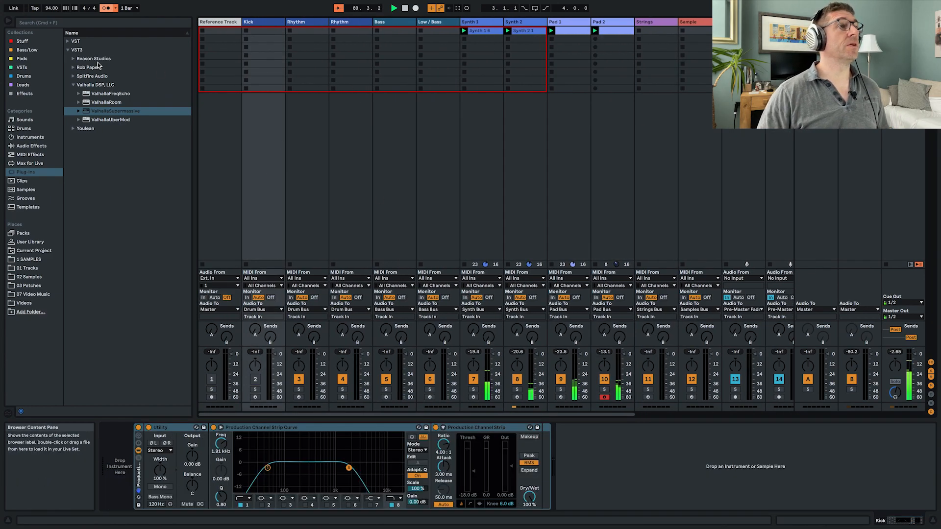
click(22, 41)
click(118, 124)
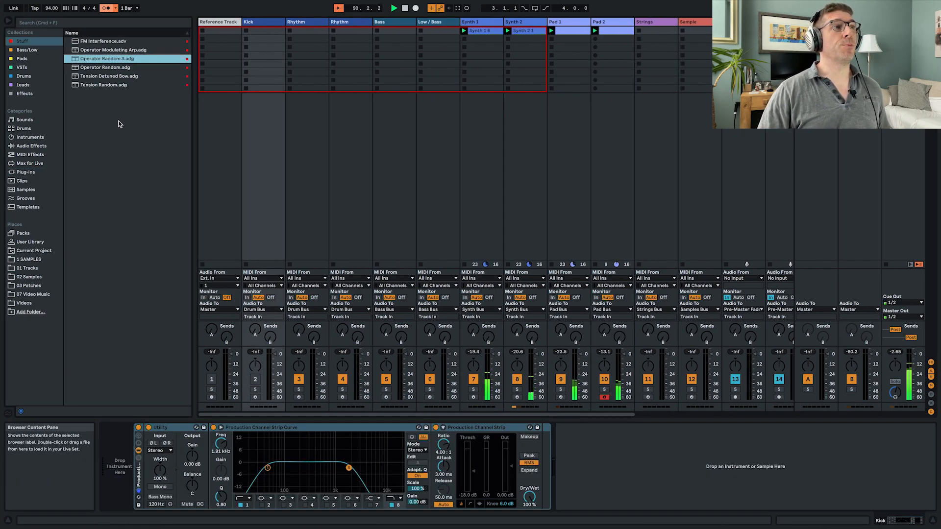
drag(97, 58, 256, 141)
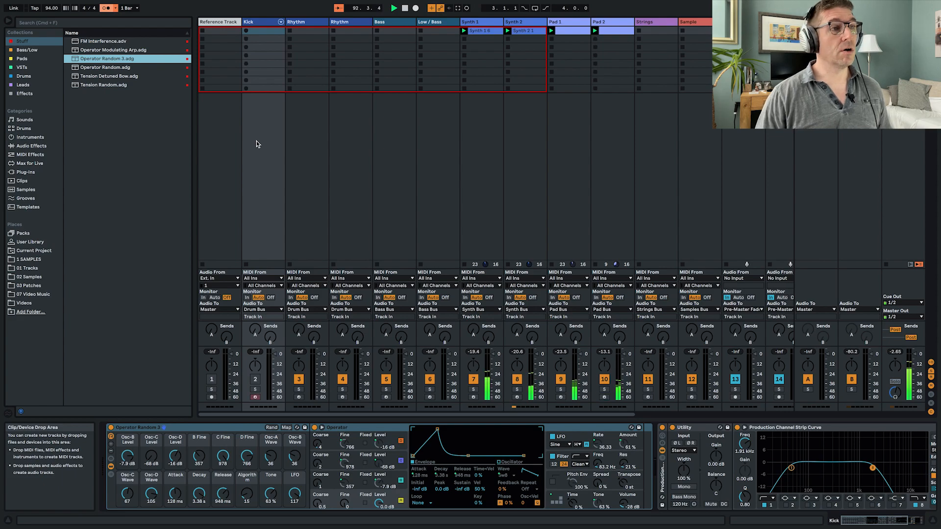
click(257, 381)
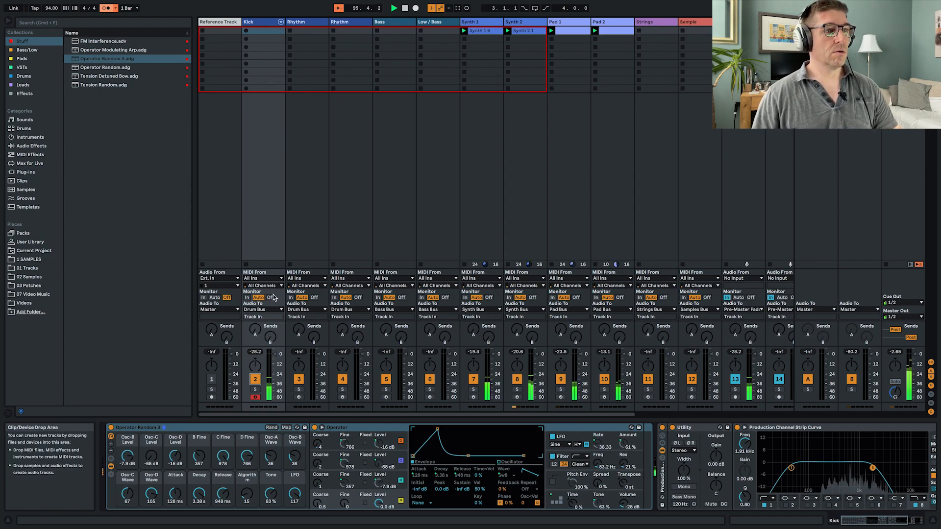
- Randomize the Operator Random 3 macros three times on the Kick track and raise Operator's volume to -17 dB
click(274, 427)
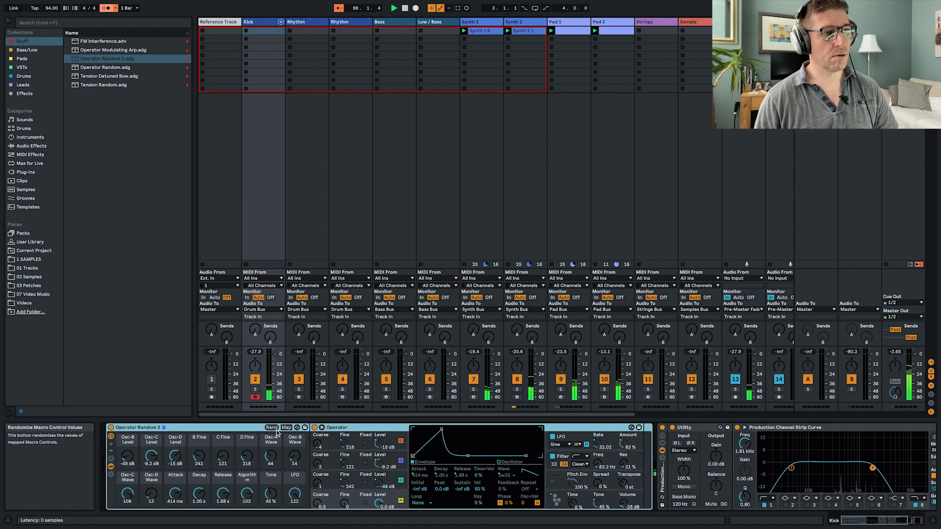
click(275, 431)
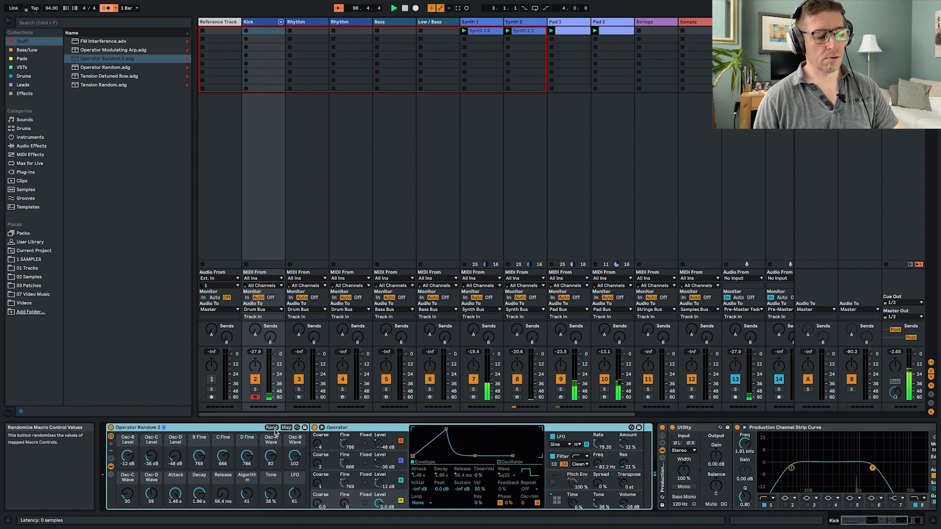
click(272, 428)
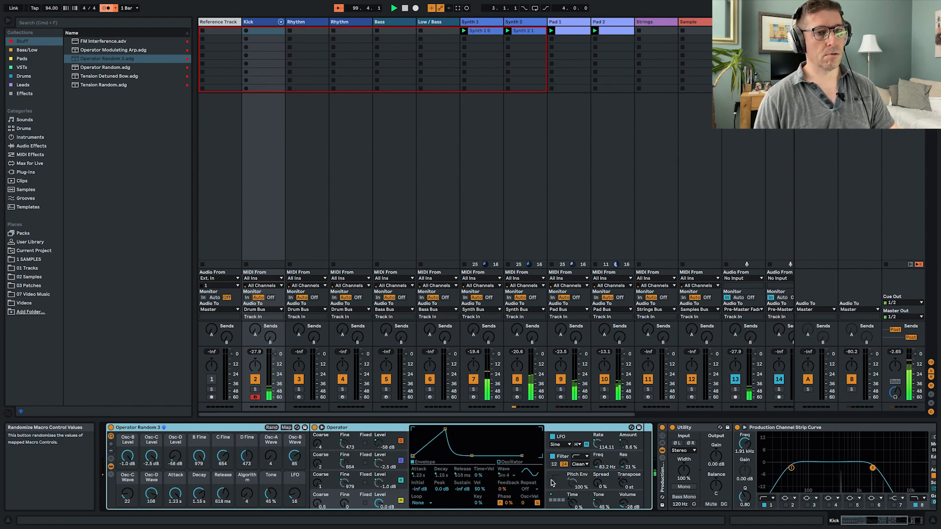
drag(624, 504, 623, 494)
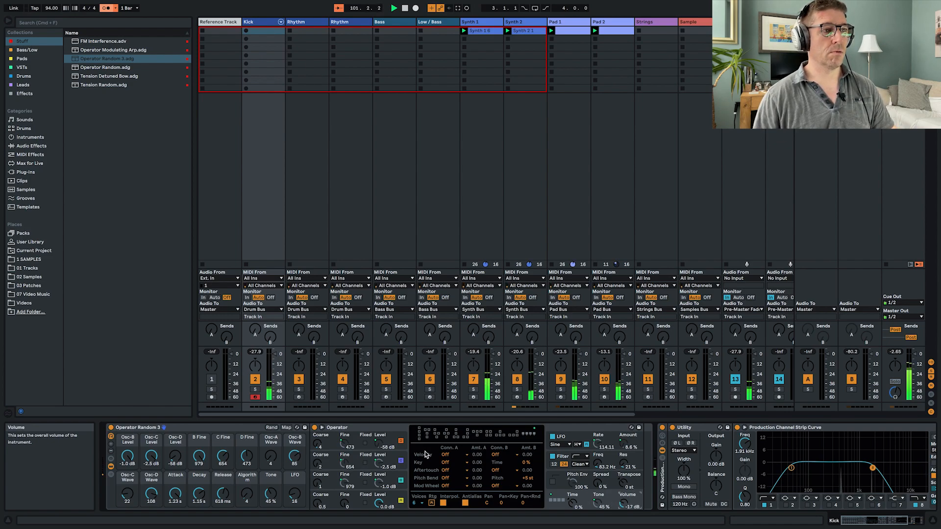
- Randomize the rack's macros again and shorten the envelope to Attack 18.3 ms, Decay 71.9 ms and Release 50.0 ms
click(272, 428)
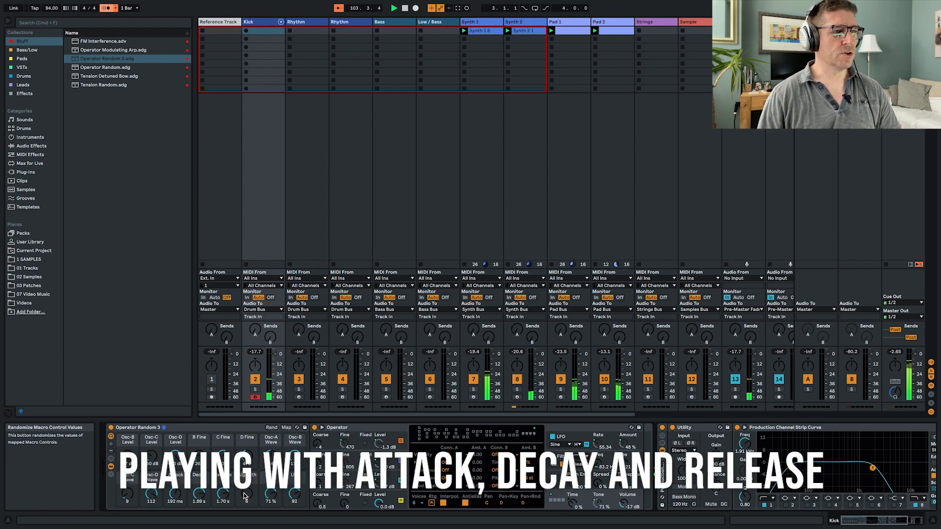
drag(177, 494, 222, 498)
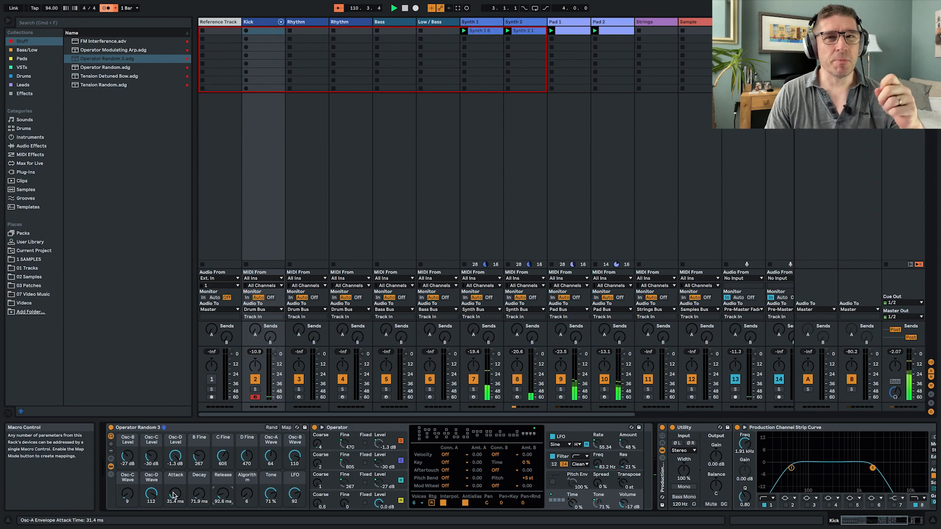
click(272, 428)
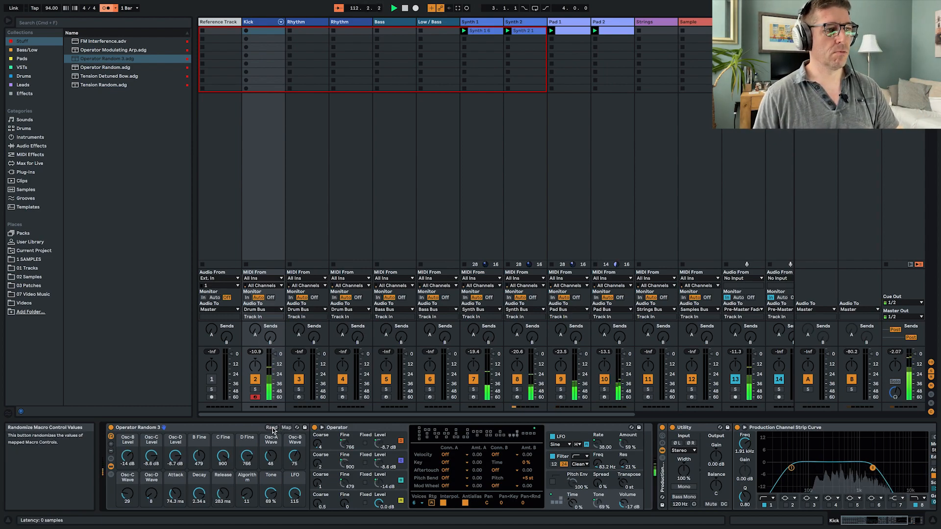
drag(199, 494, 223, 504)
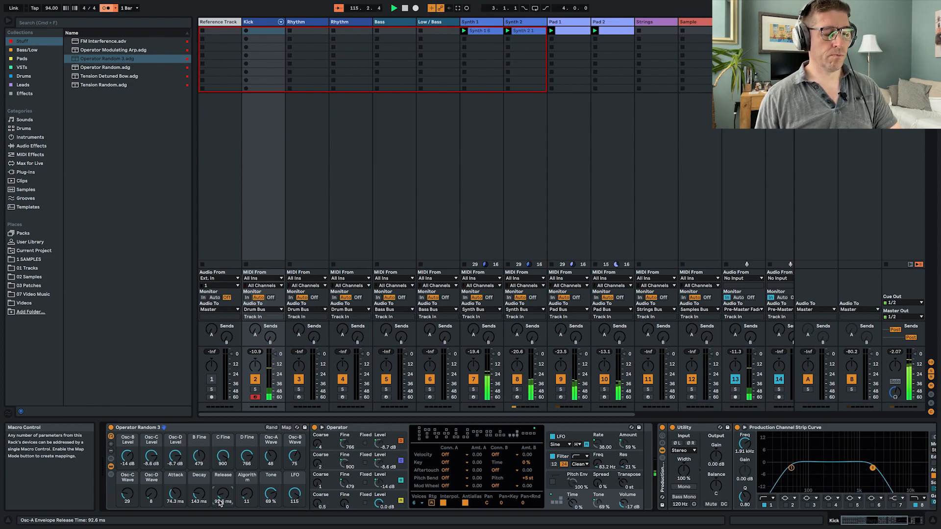
drag(175, 495, 196, 507)
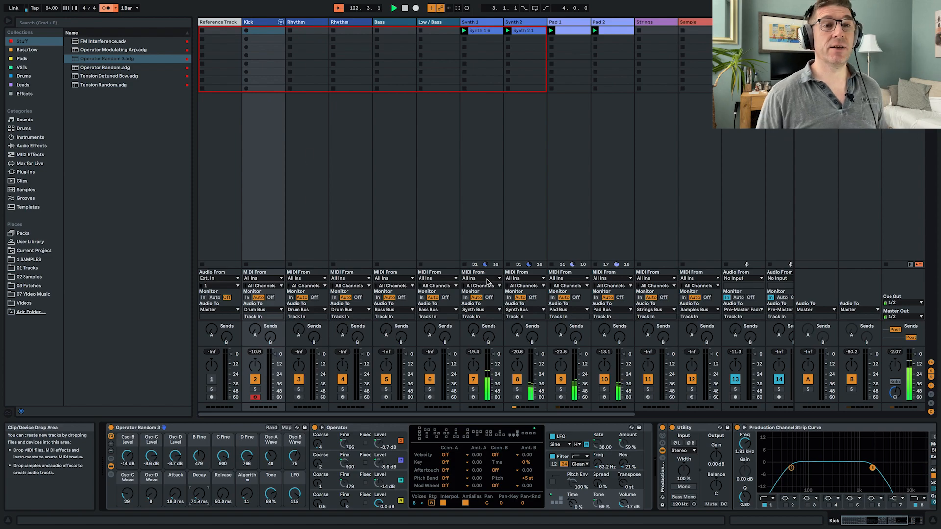
- Add a Delay after the Kick track's Operator rack with 32% feedback, 33% dry/wet and Ping Pong enabled
click(38, 146)
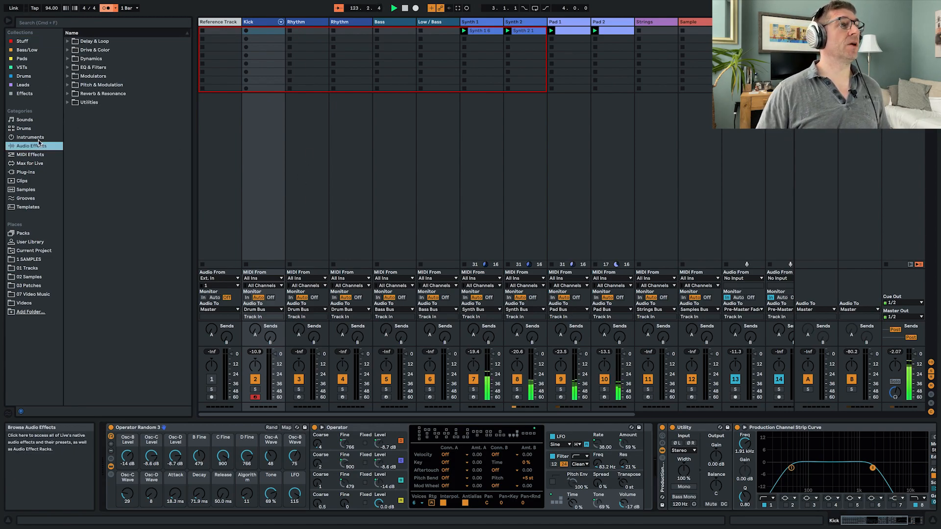
click(69, 42)
click(83, 59)
drag(658, 419, 662, 466)
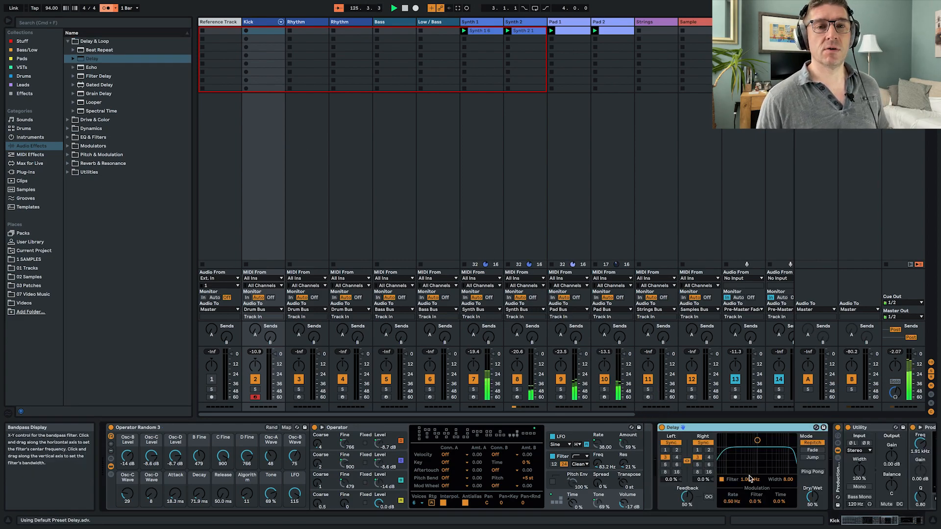
drag(812, 496, 811, 507)
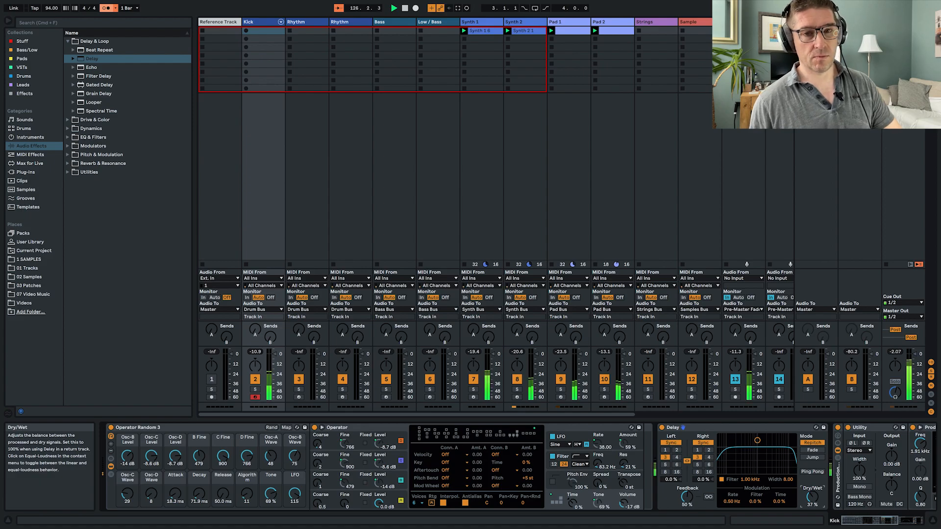
drag(687, 496, 687, 499)
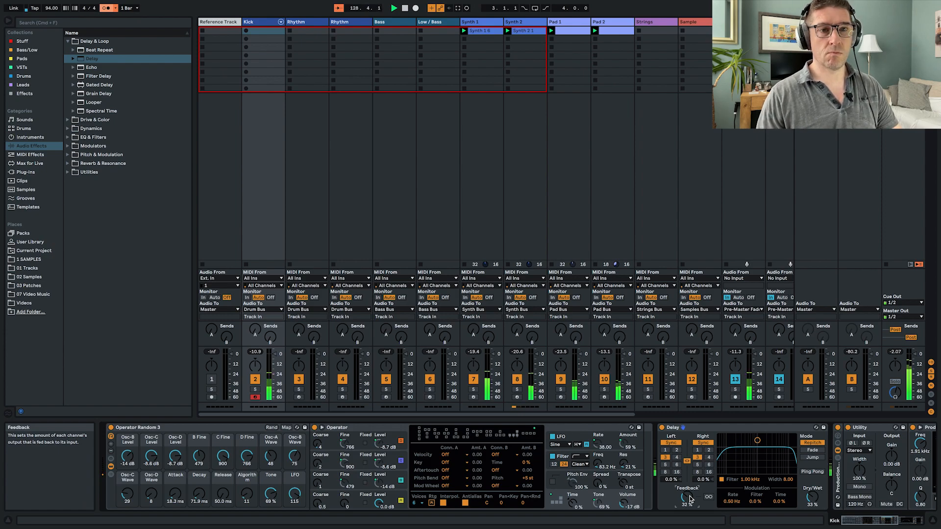
click(814, 471)
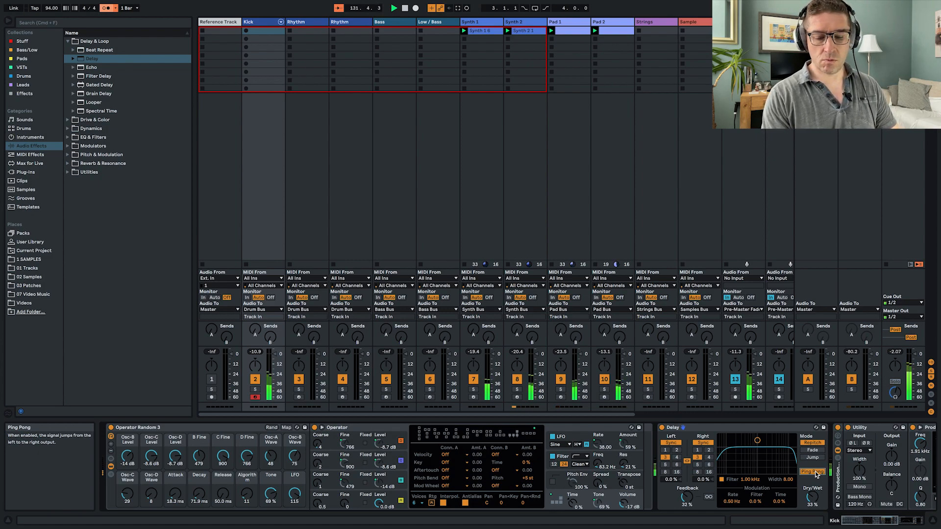
- Create a clip in the Kick track's first slot, set its loop length to two bars and place an E7 note at 1.1.1
double_click(270, 31)
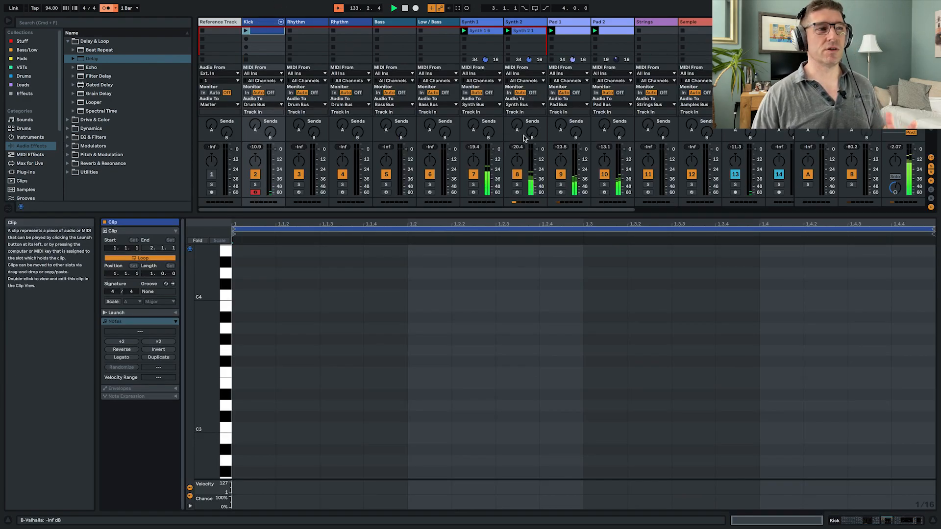
drag(152, 276, 152, 269)
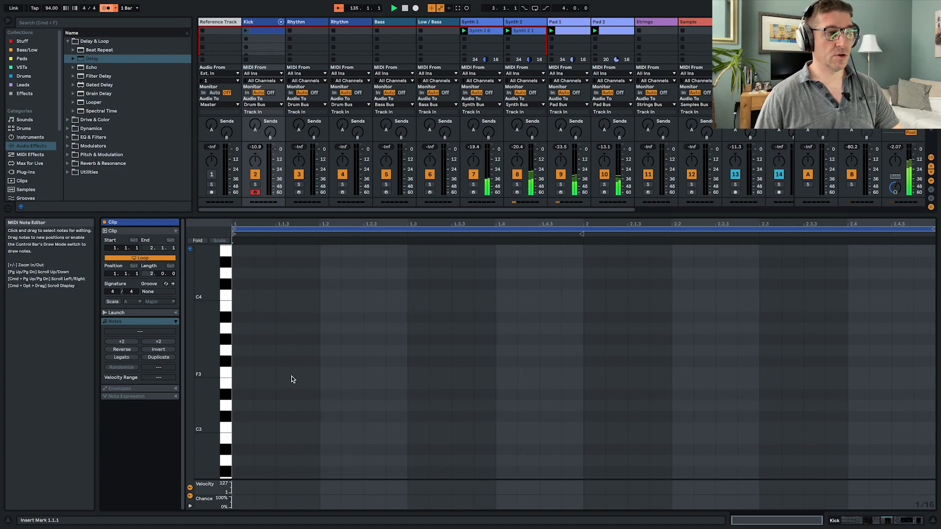
scroll(294, 374, up, 8)
scroll(297, 376, up, 8)
double_click(234, 348)
click(282, 293)
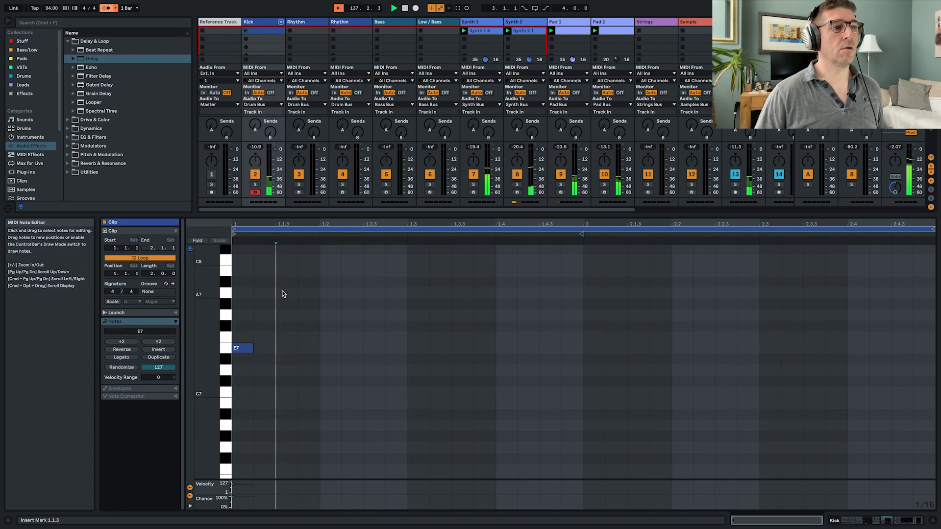
- Fill bar one of the Kick clip after the opening E7 with A7, G7, B7, E7, F#7, A7 and D7, spaced an eighth note apart
double_click(287, 292)
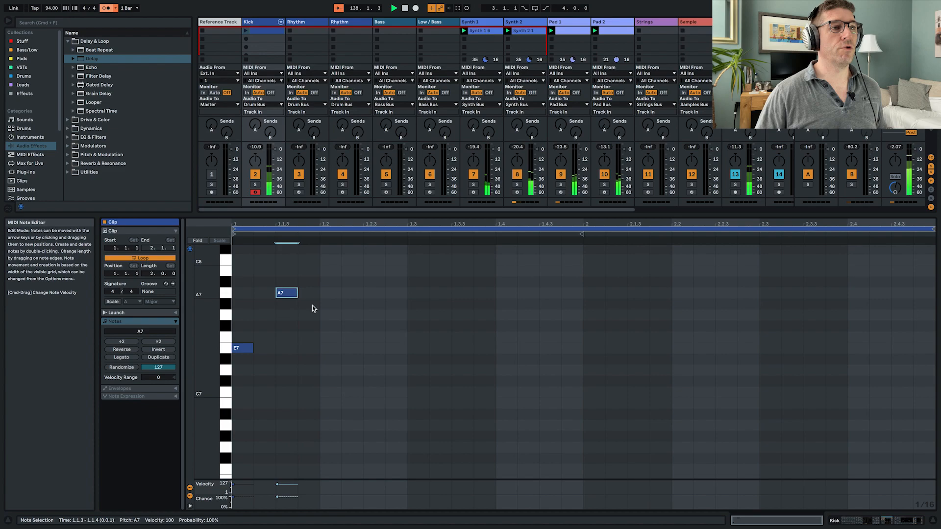
drag(339, 315, 342, 315)
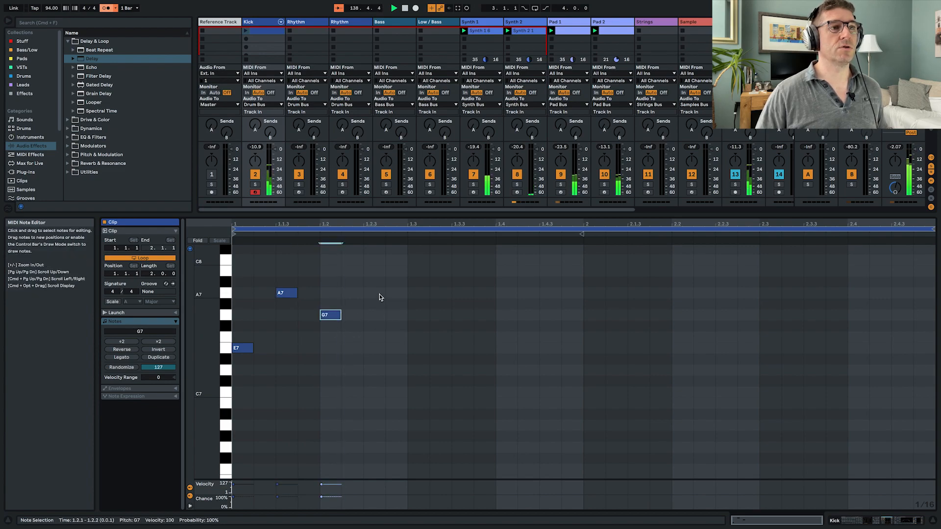
click(375, 271)
click(415, 348)
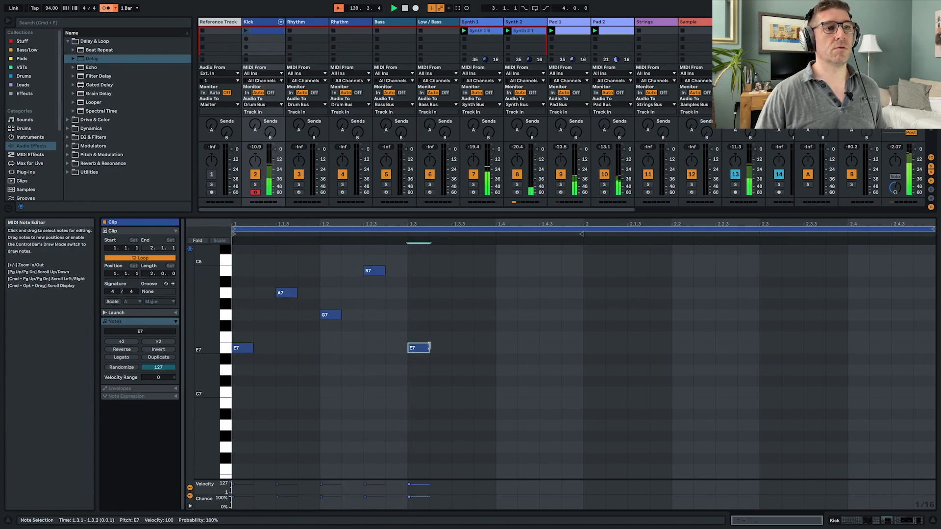
drag(440, 315, 462, 325)
click(511, 292)
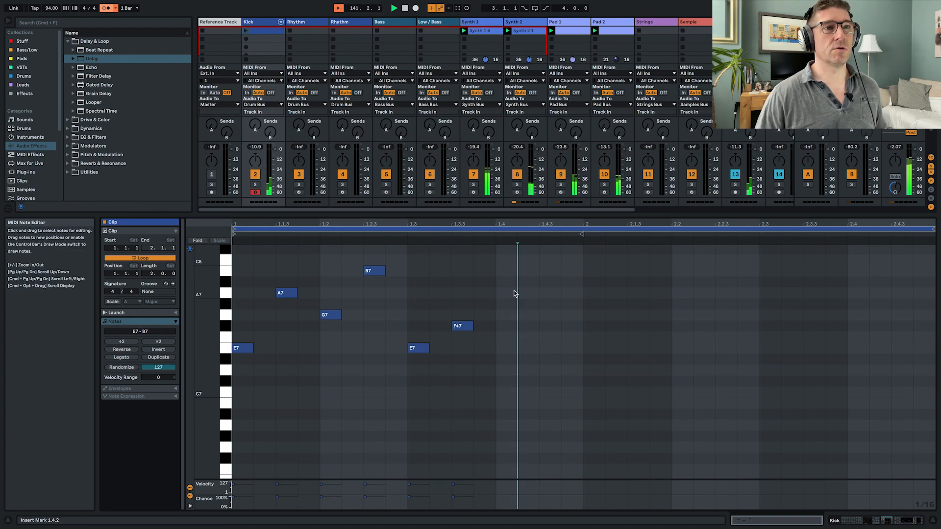
double_click(506, 292)
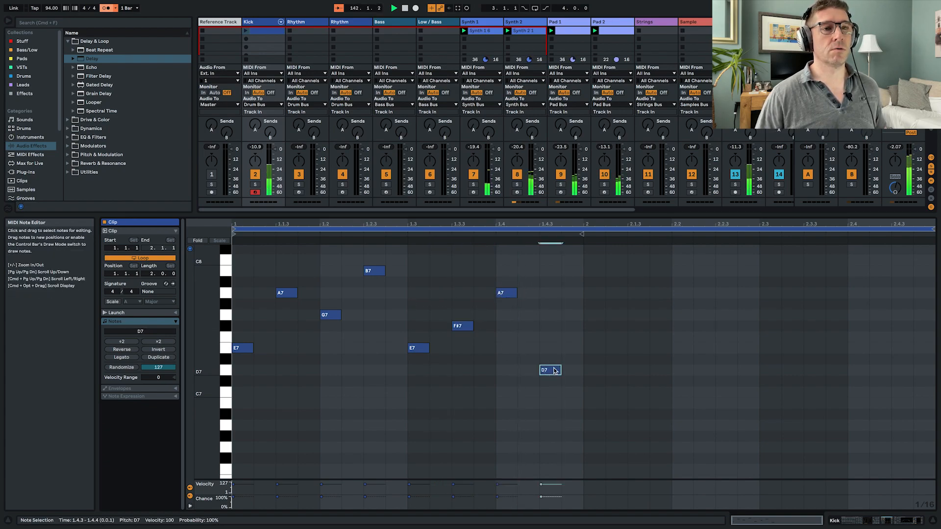
- Continue the Kick melody through the first half of bar two with F7, G#7, G7 and B7, an eighth note apart from 2.1.1
click(615, 337)
double_click(615, 337)
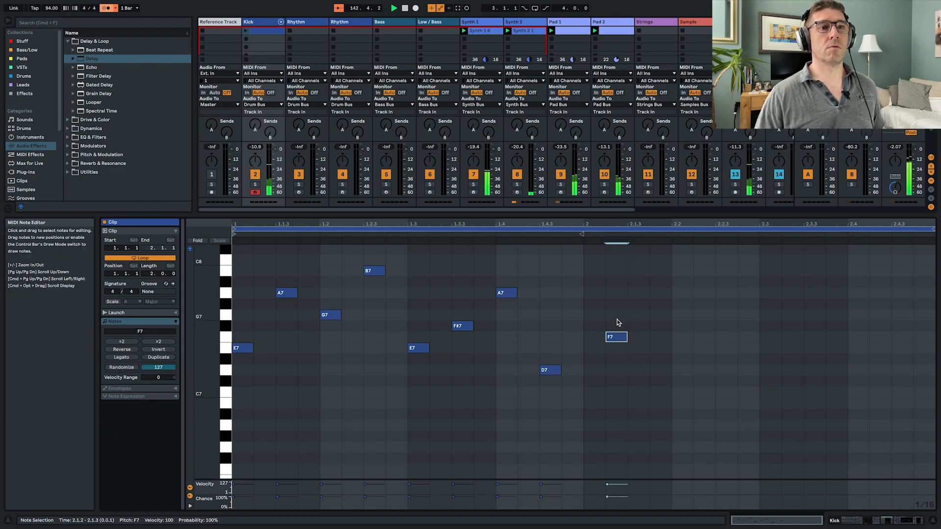
drag(616, 337, 594, 337)
click(632, 304)
double_click(633, 304)
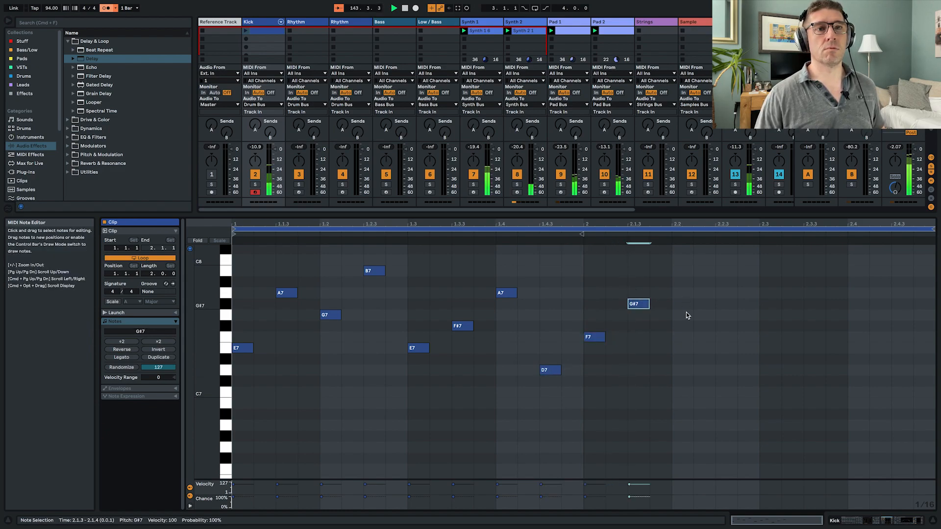
click(678, 328)
double_click(728, 270)
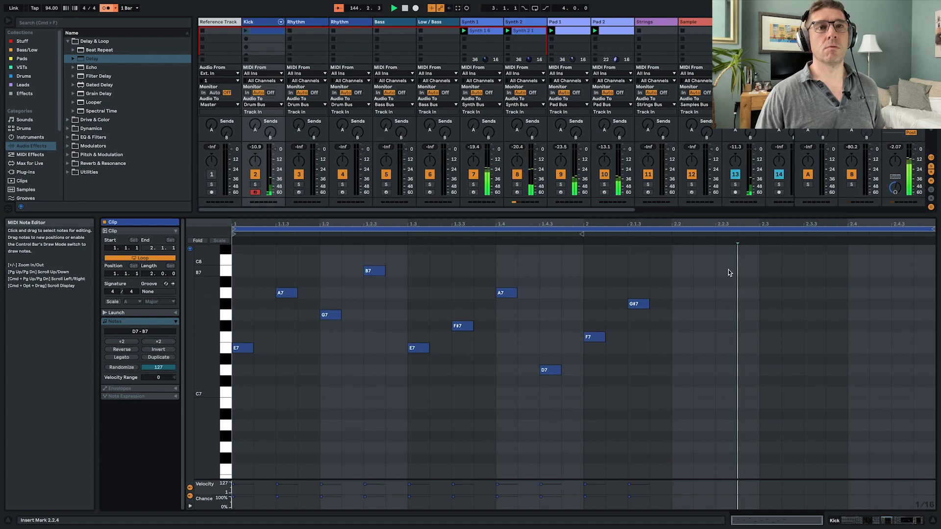
double_click(688, 315)
- Complete bar two from 2.3.1 with A7, G7, F7 and G#7 at eighth-note spacing, and launch the Kick clip
click(767, 295)
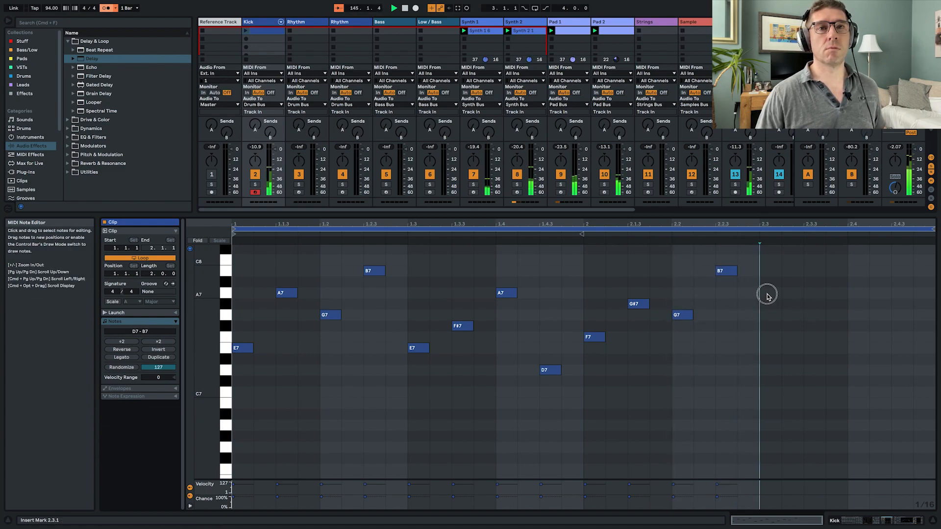
double_click(768, 293)
click(813, 313)
double_click(814, 315)
click(868, 296)
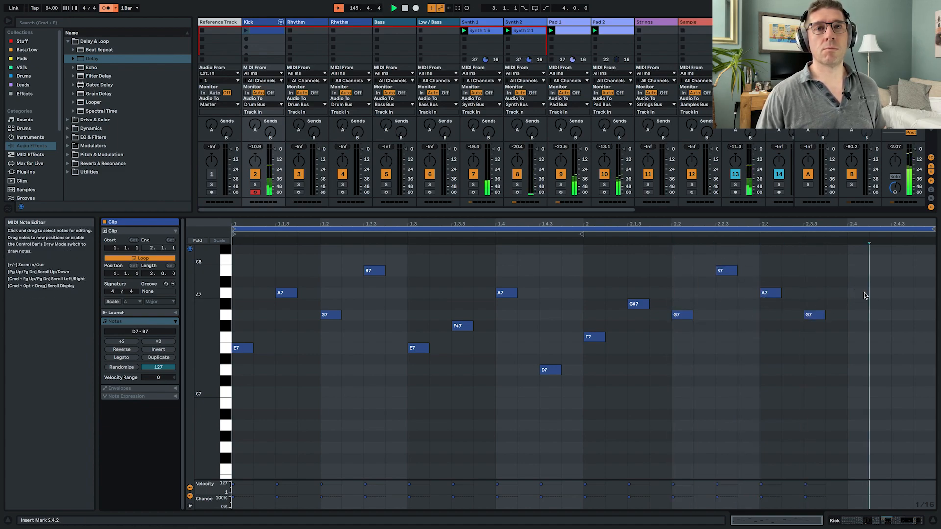
double_click(853, 339)
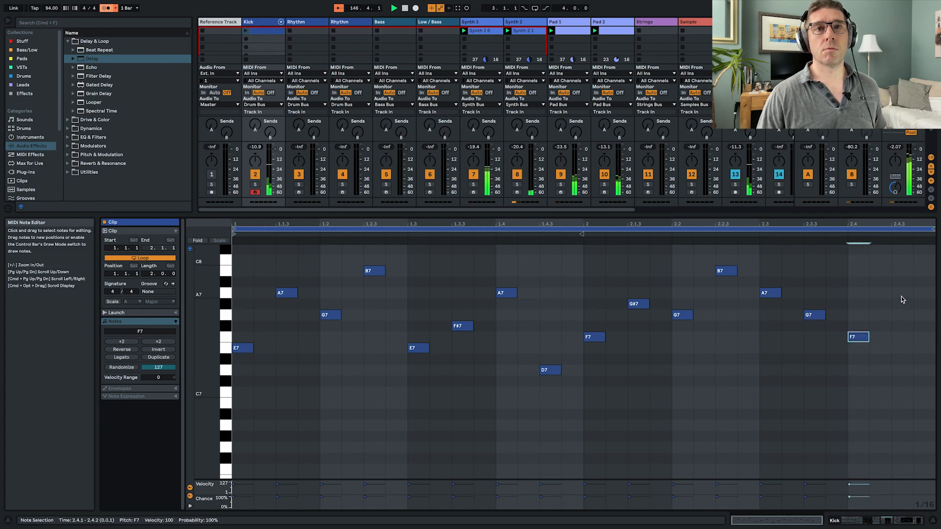
double_click(901, 305)
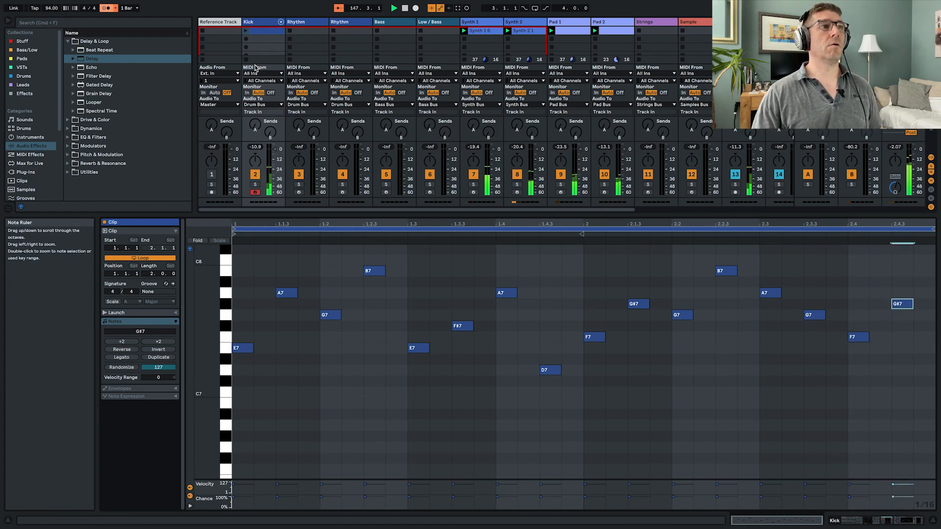
click(245, 32)
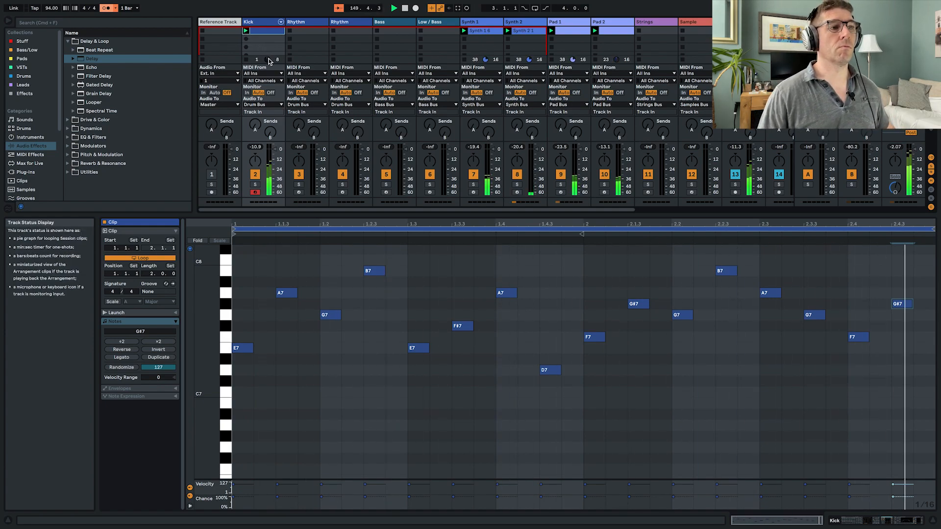
- Set the chance of all the Kick clip's notes to 81% and duplicate them to make a four-bar loop
drag(384, 339, 430, 365)
key(super+a)
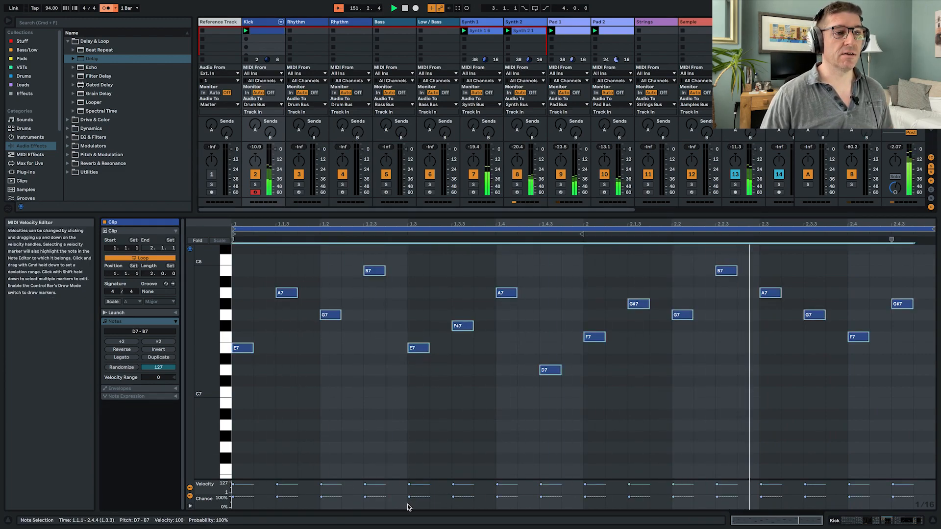
drag(420, 497, 425, 501)
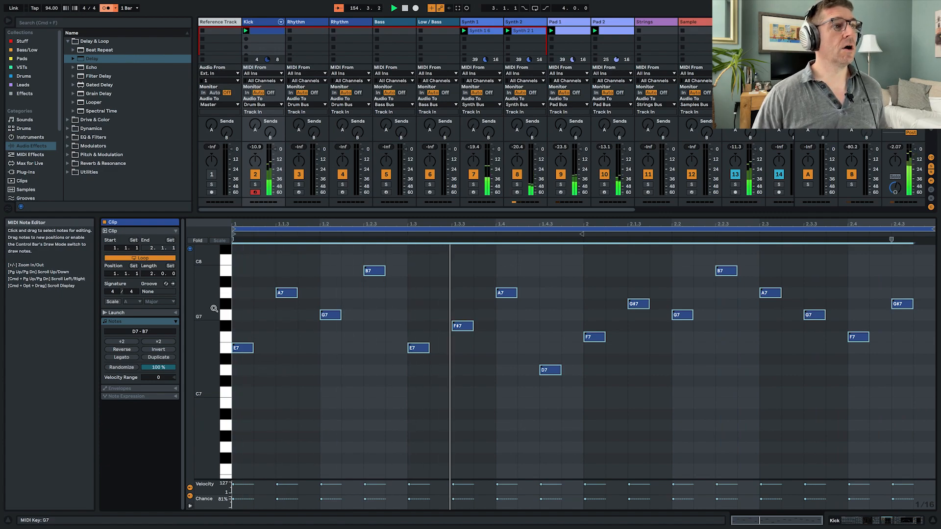
click(158, 357)
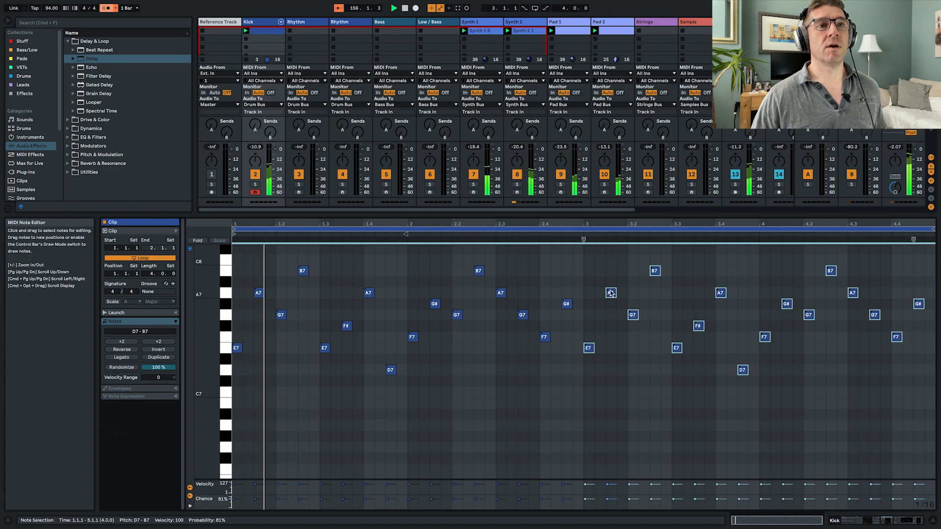
- Raise the duplicated notes a semitone and vary bar three's pitches, with G#7 at 3.2.3, A7 at 3.3.1 and C8 at 3.4.1
drag(609, 293, 610, 284)
click(642, 278)
drag(654, 260, 654, 304)
drag(589, 337, 720, 259)
click(721, 278)
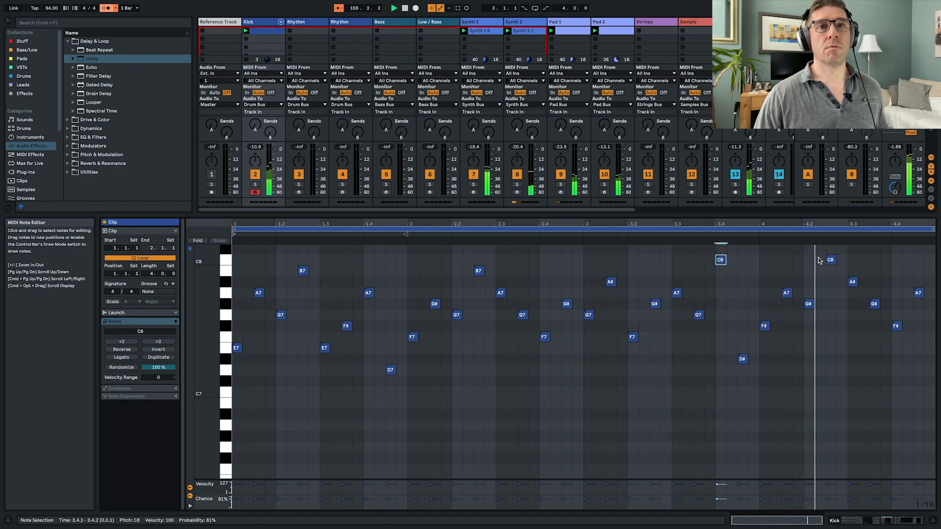
- Vary more pitches in the Kick clip: C8 at 2.1.1, F#7 at 4.2.3, G7 at 4.3.3 and B7 at 4.4.1
drag(831, 260, 830, 271)
click(784, 290)
drag(784, 290, 787, 270)
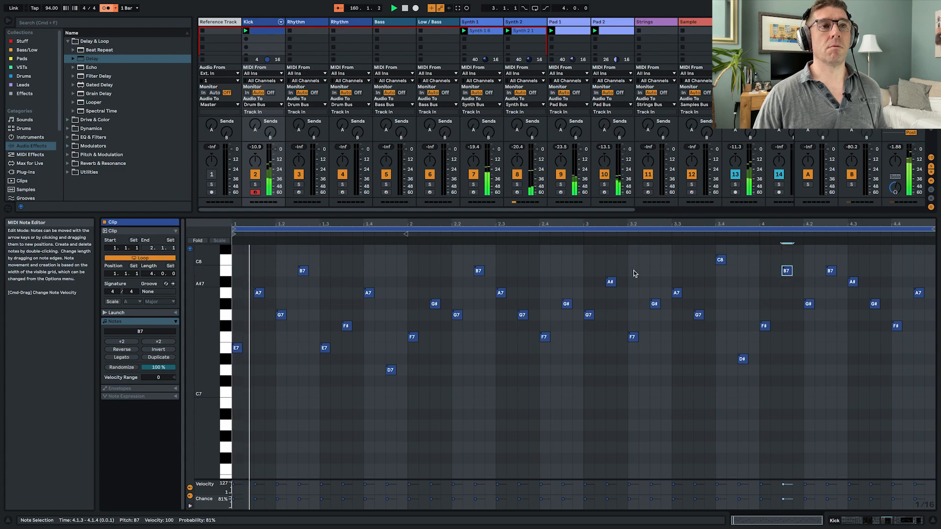
drag(412, 336, 412, 260)
drag(784, 274, 833, 328)
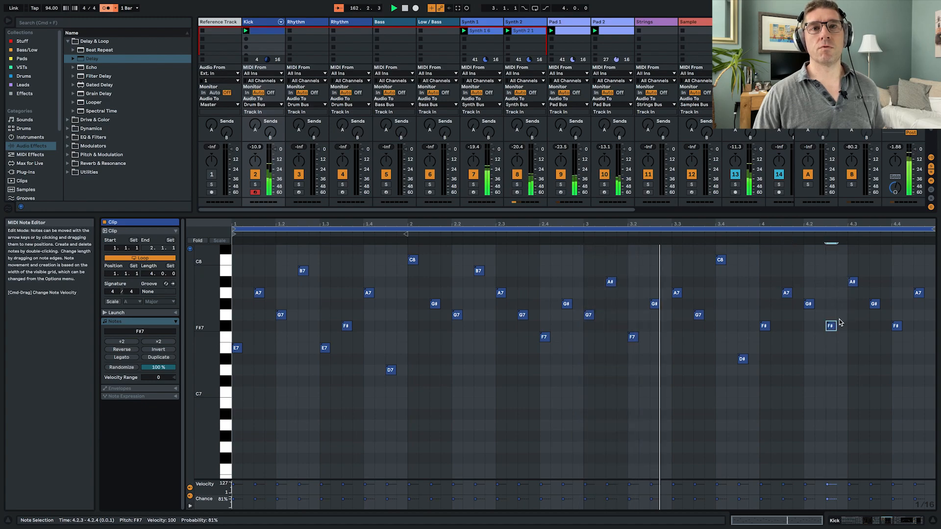
drag(875, 304, 896, 271)
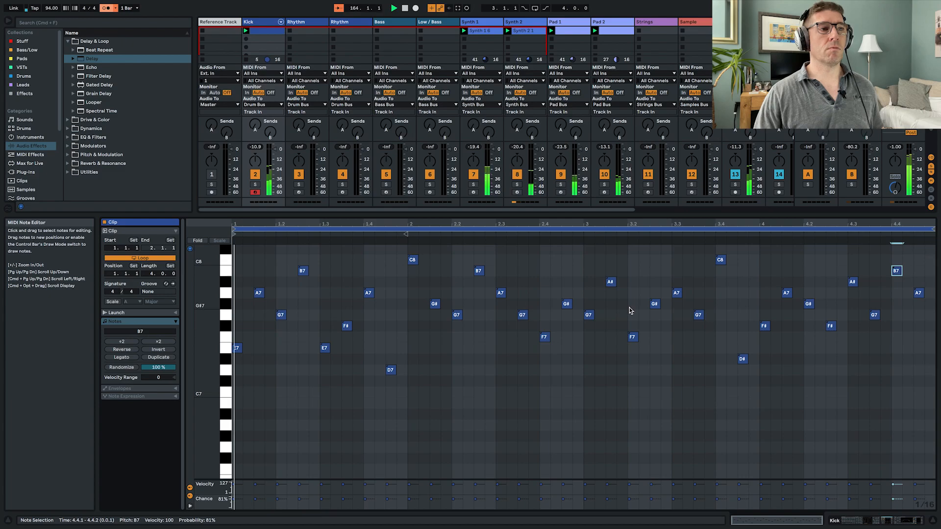
- Show the Kick track's devices and lower Operator's volume to -25 dB
key(shift+Tab)
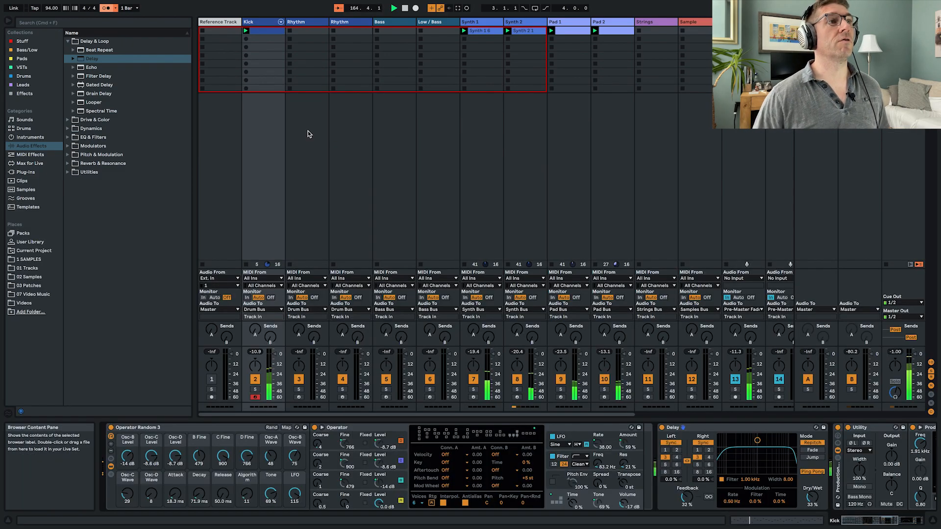
scroll(607, 445, right, 5)
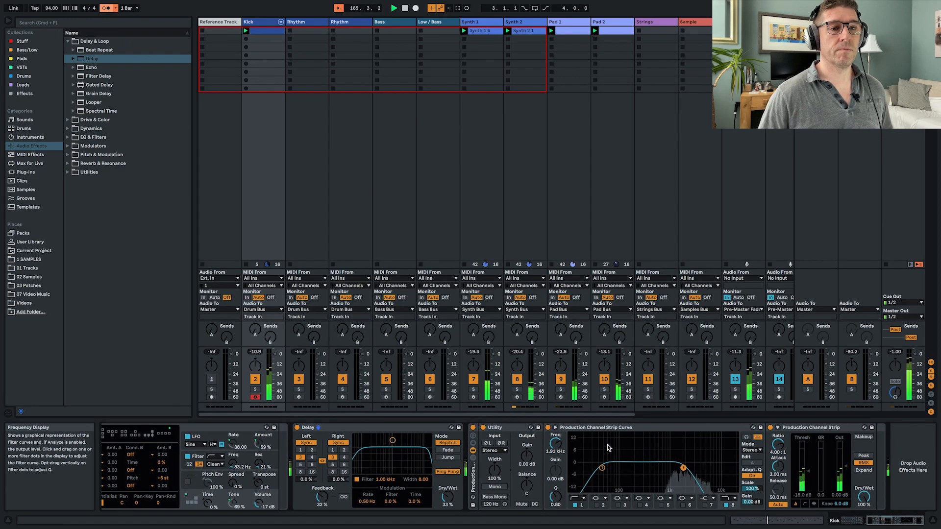
scroll(610, 444, left, 4)
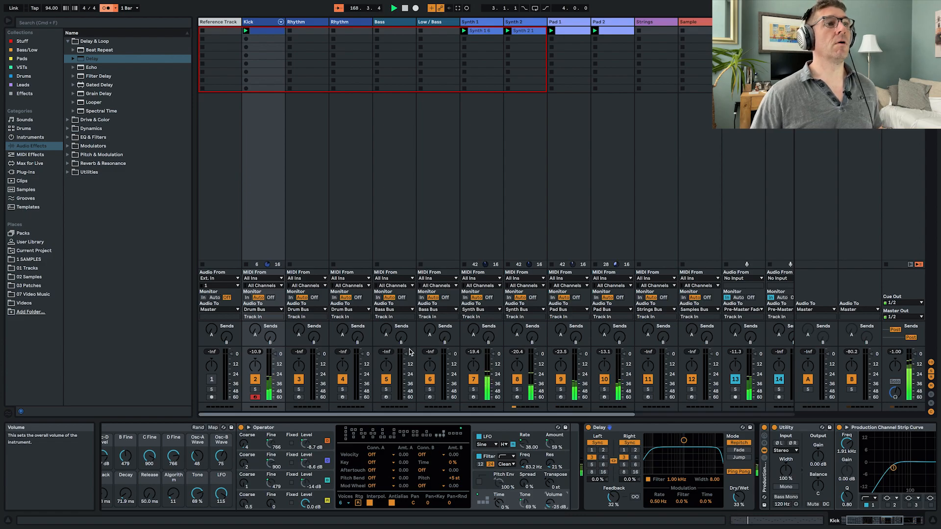
- Load Operator Random 3.adg from the Stuff collection onto the first Rhythm track, randomize its macros and raise Operator's volume
click(315, 148)
click(34, 43)
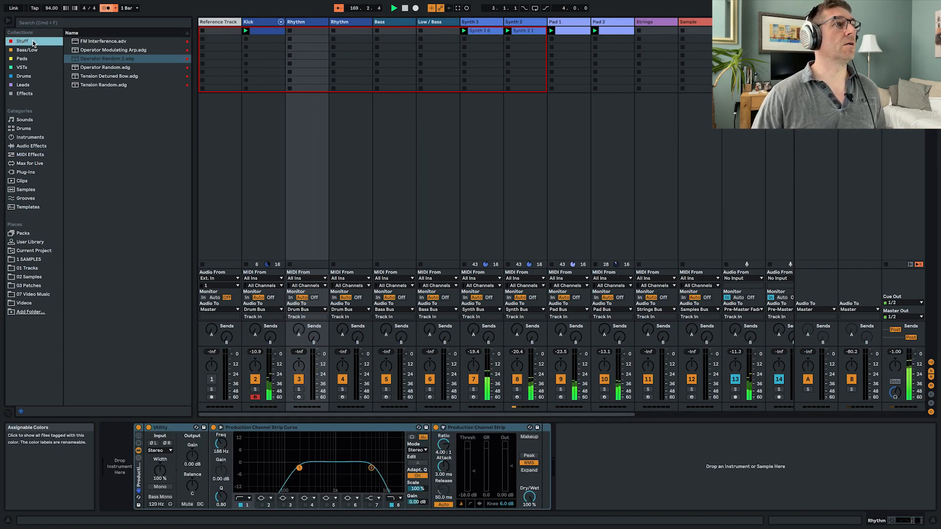
click(121, 59)
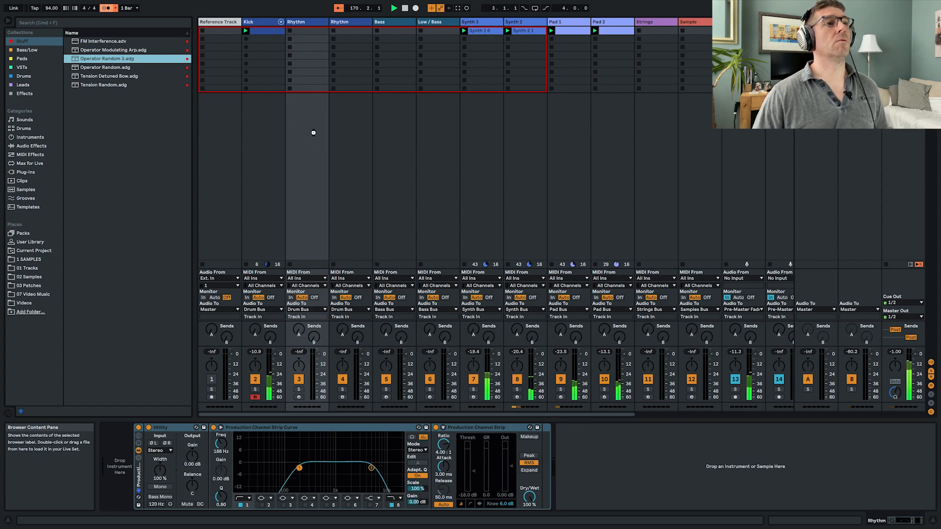
key(Return)
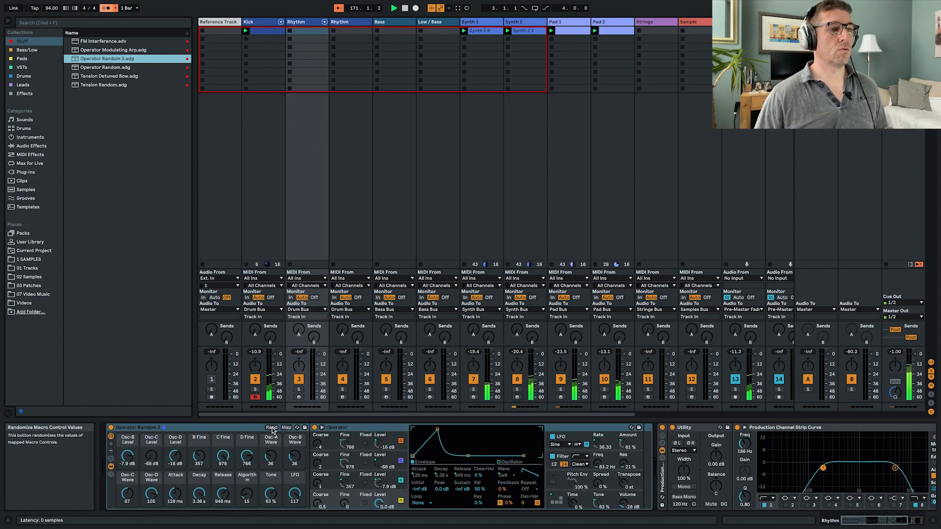
click(272, 428)
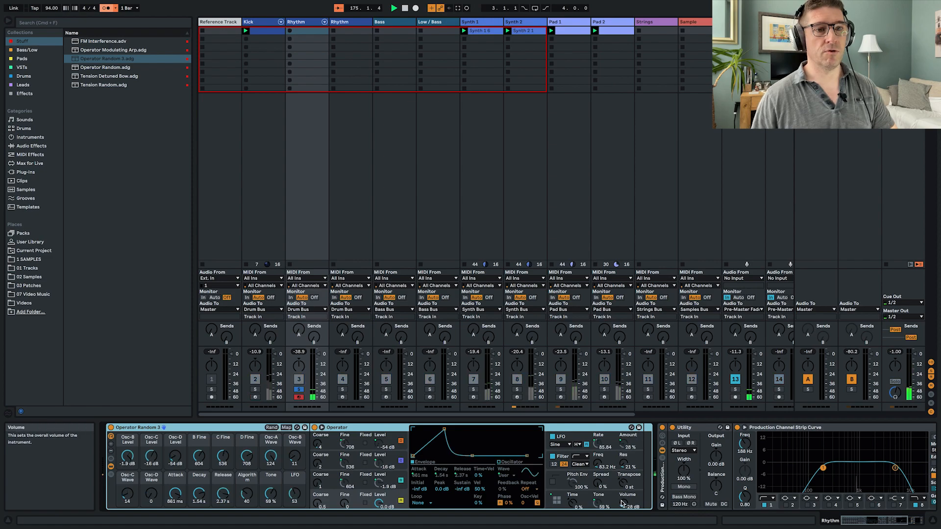
drag(623, 503, 623, 500)
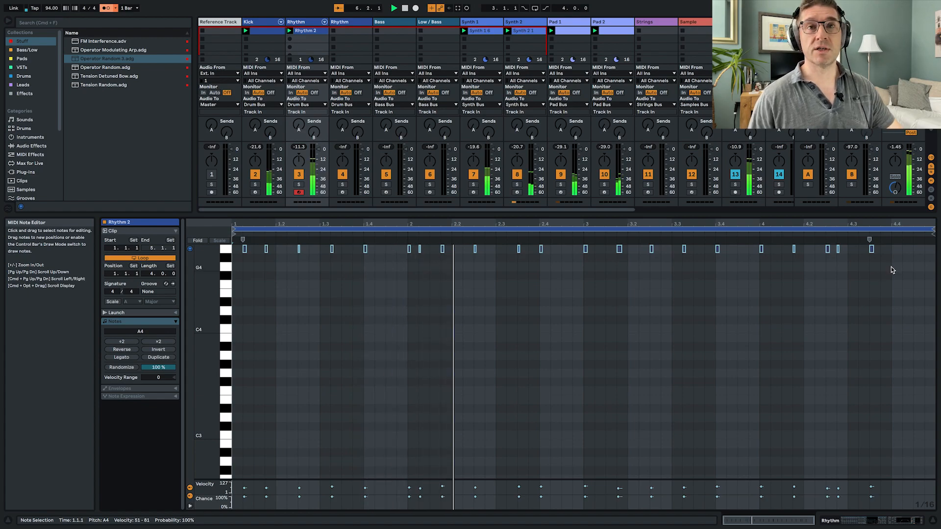
- Add an A4 note at 4.4.3 in the Rhythm 2 clip and raise the first Rhythm track's send A
key(super+a)
click(886, 254)
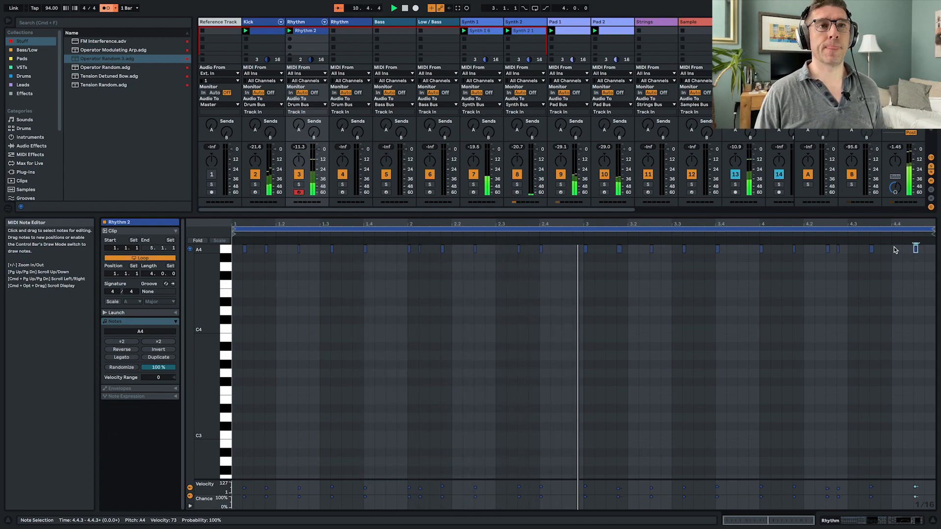
key(shift+Tab)
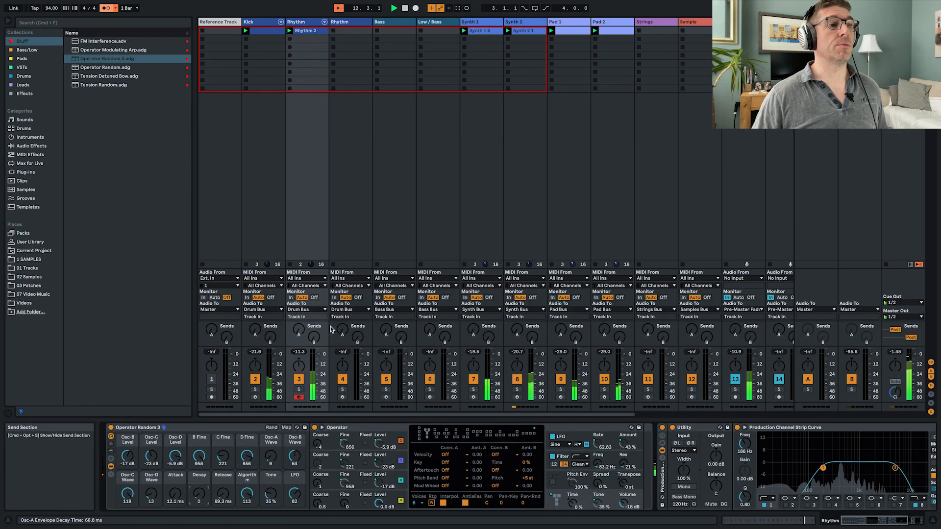
mouse_move(303, 332)
mouse_down()
mouse_move(303, 313)
mouse_move(299, 330)
mouse_up()
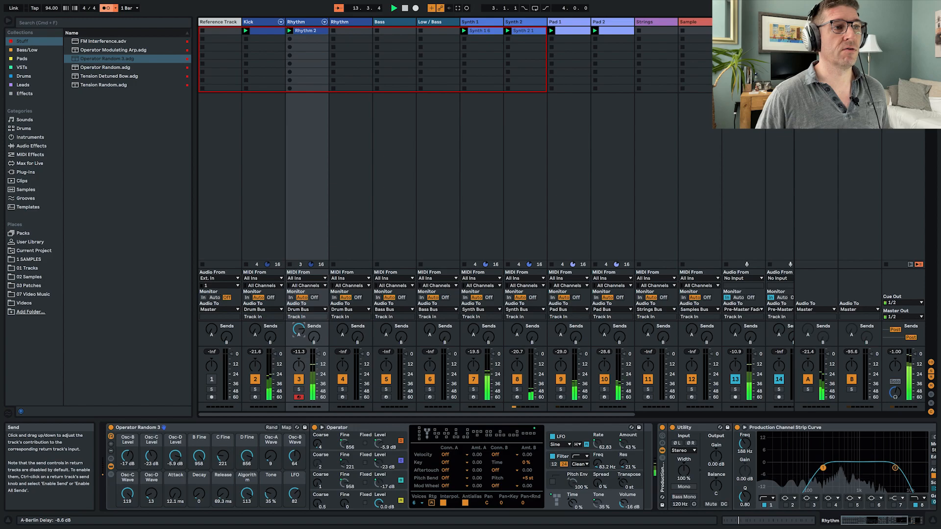
- Remove the Delay from the Kick track, set its send to A-Berlin Delay to -10.5 dB, and reselect the first Rhythm track
click(260, 218)
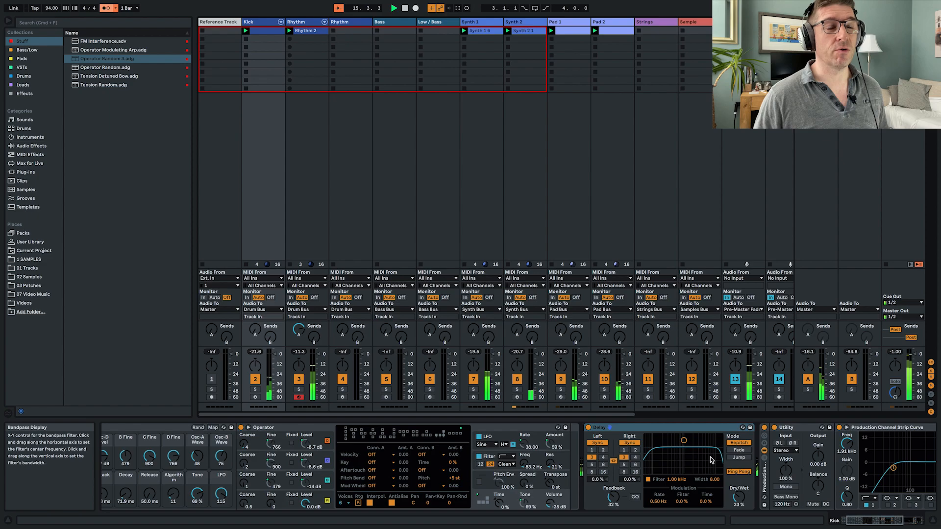
click(689, 431)
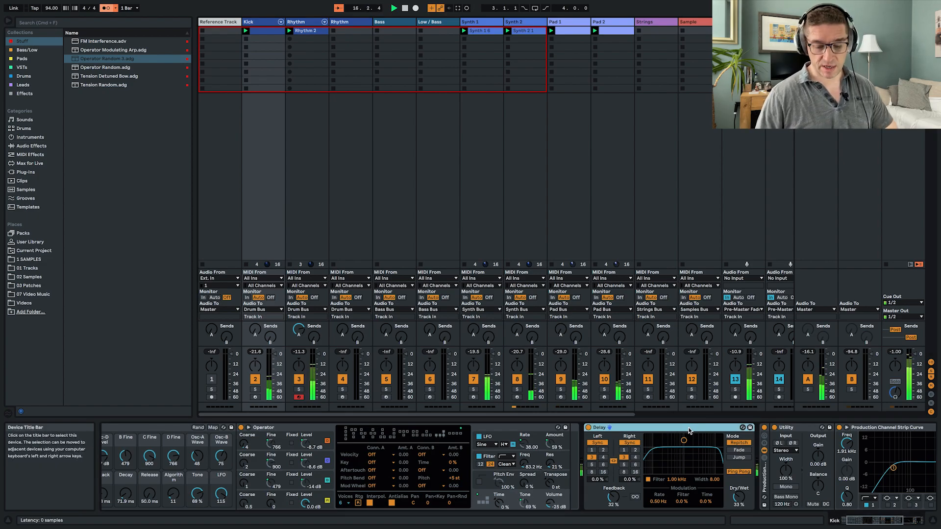
key(Delete)
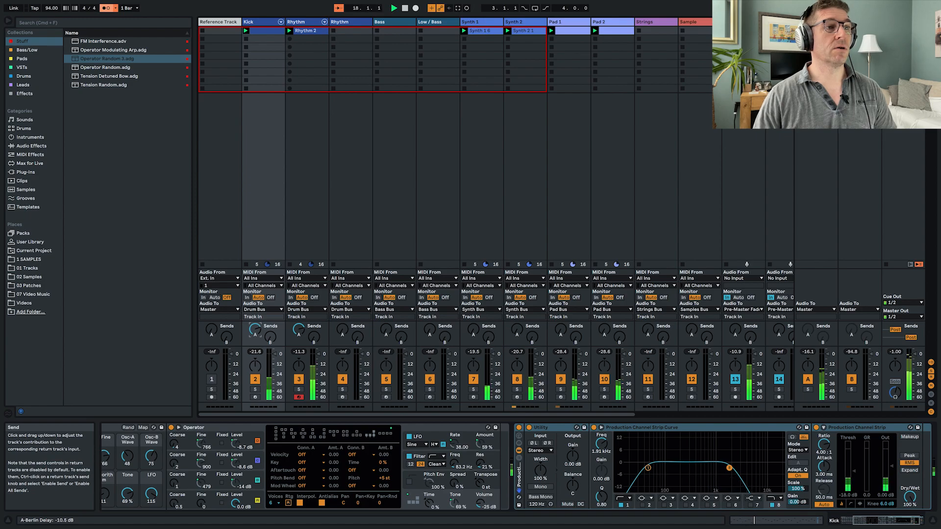
click(300, 230)
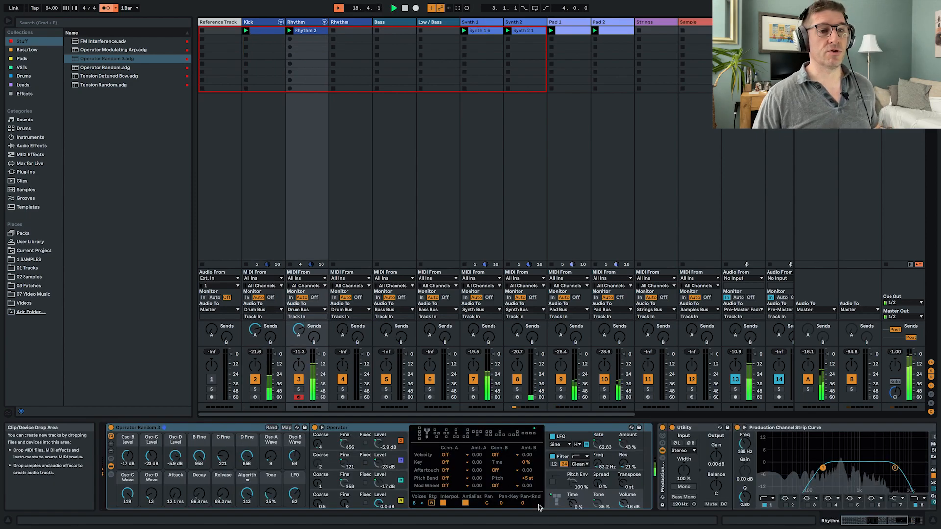
- Lower Operator's volume on the first Rhythm track to -27 dB and check the track plan in the Word document
drag(621, 504, 621, 507)
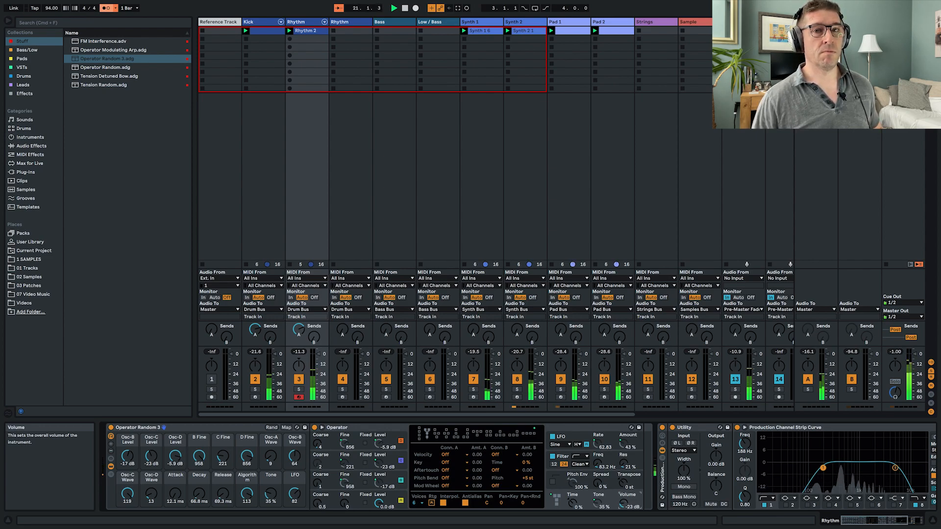
click(806, 193)
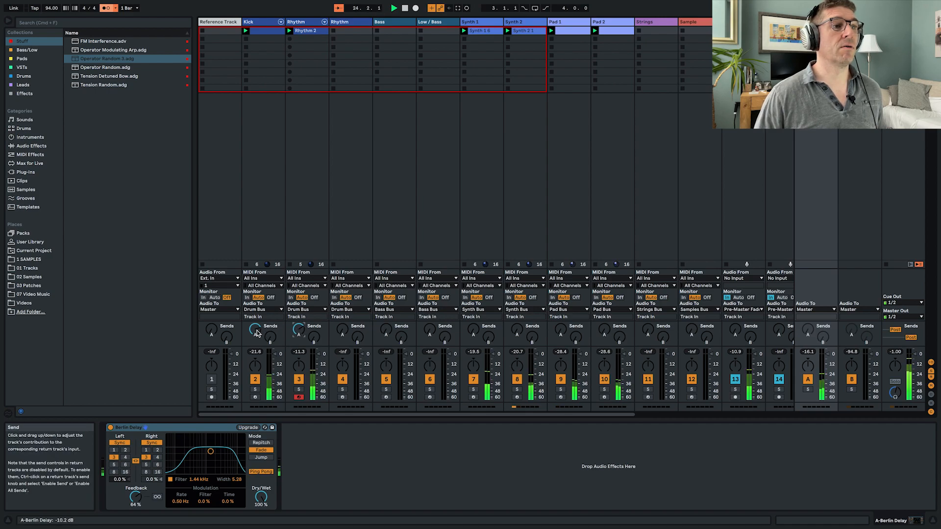
click(322, 227)
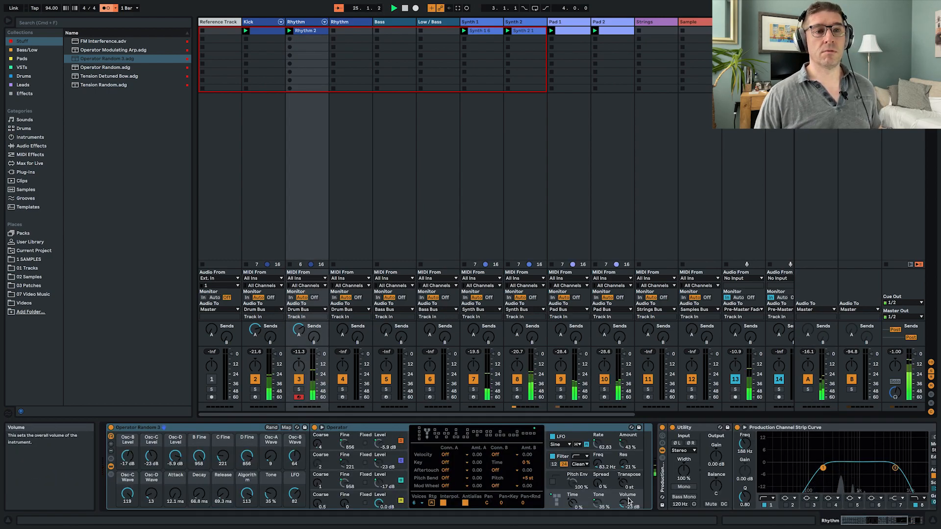
drag(627, 503, 627, 505)
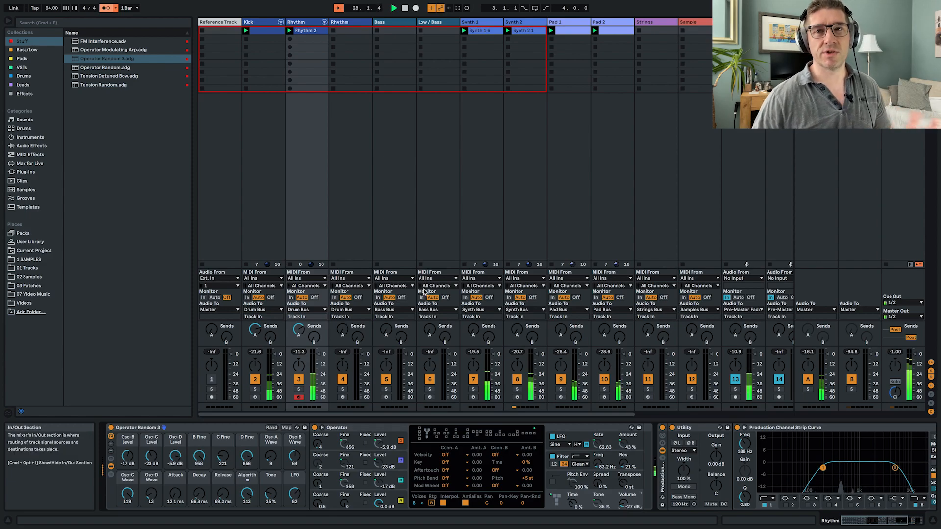
key(ctrl+Left)
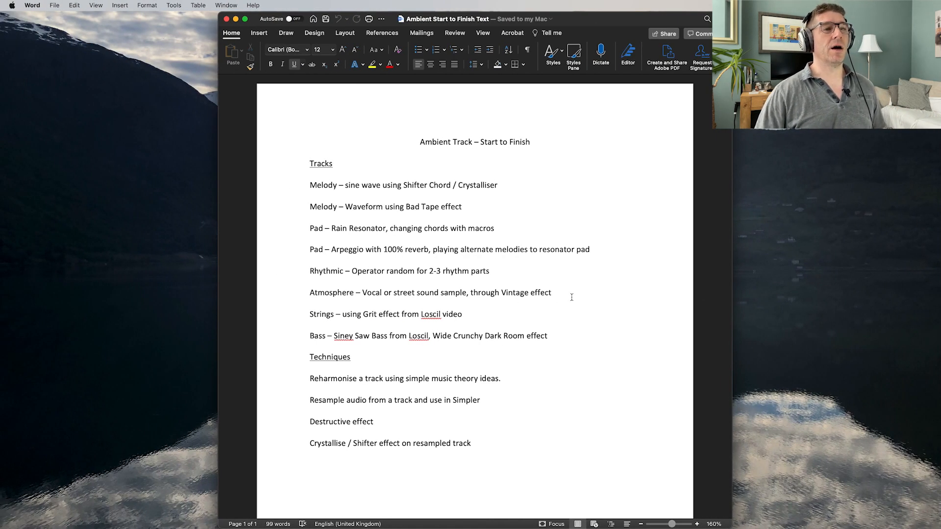
key(ctrl+Right)
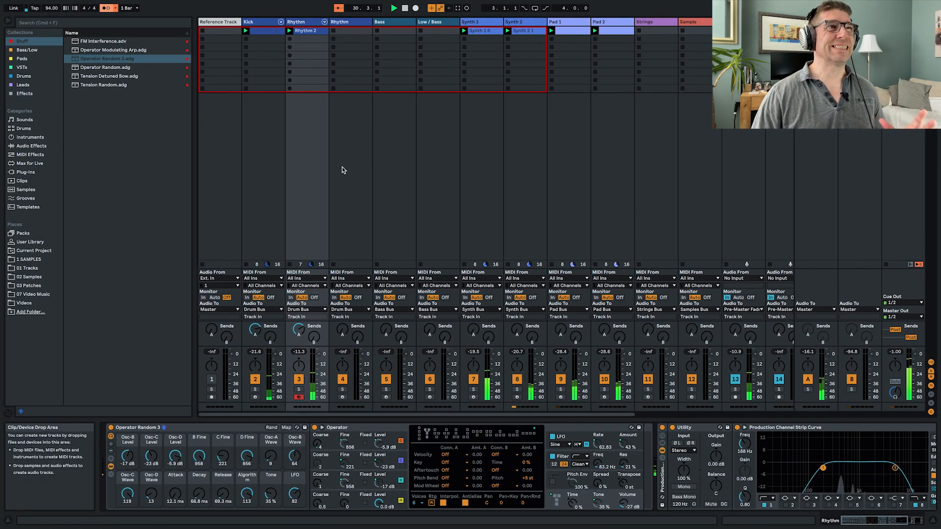
- Load Operator Random 3.adg onto the second Rhythm track, raise Operator's volume to -17 dB and arm the track
click(342, 170)
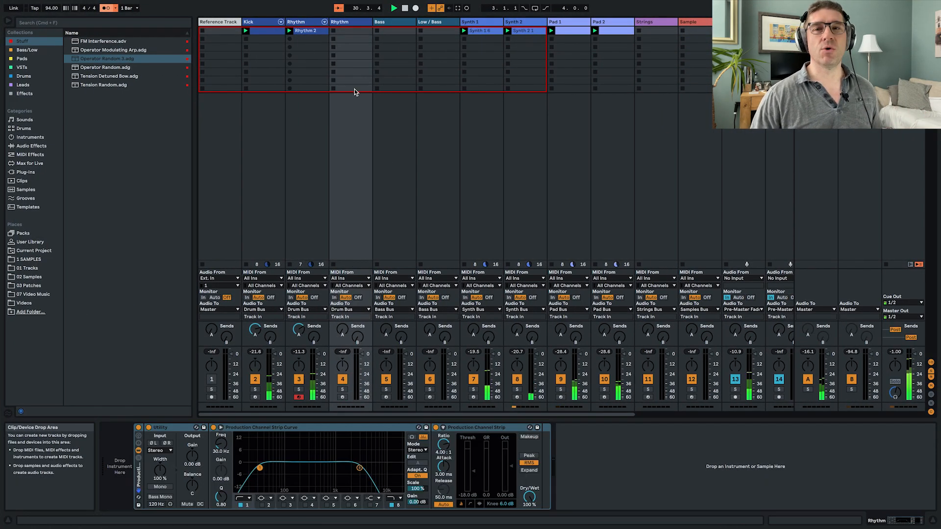
click(103, 60)
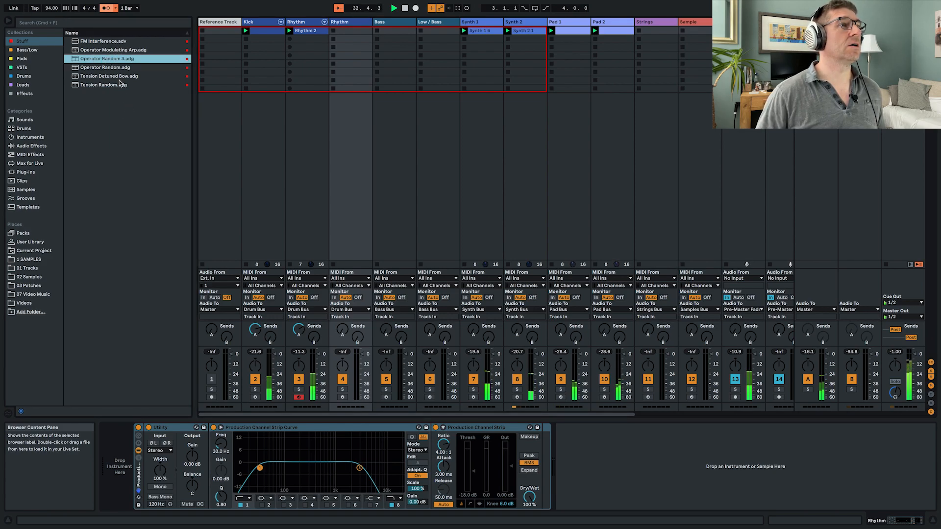
drag(106, 62, 127, 458)
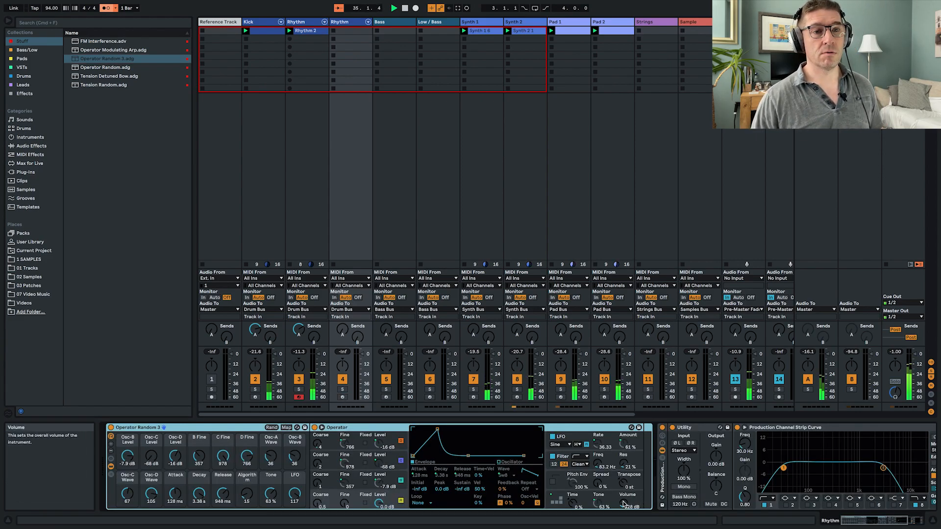
drag(625, 502, 625, 495)
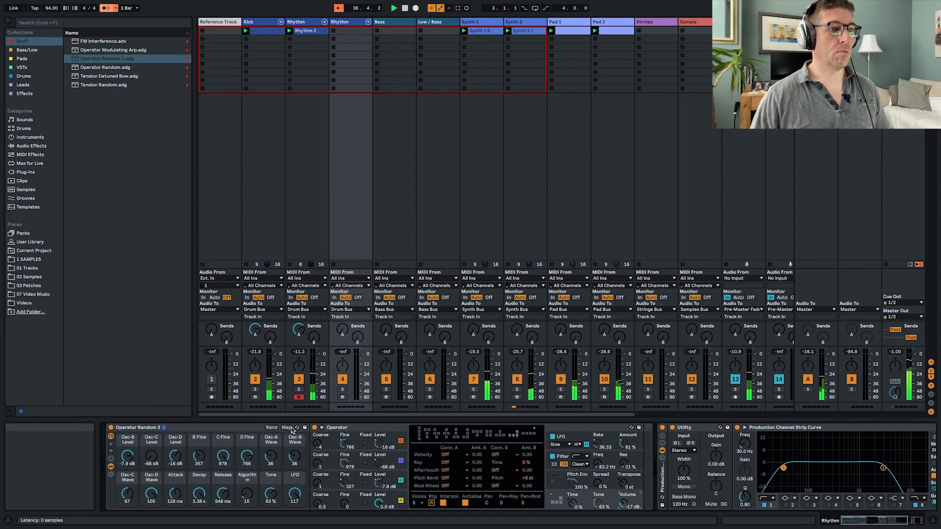
click(342, 397)
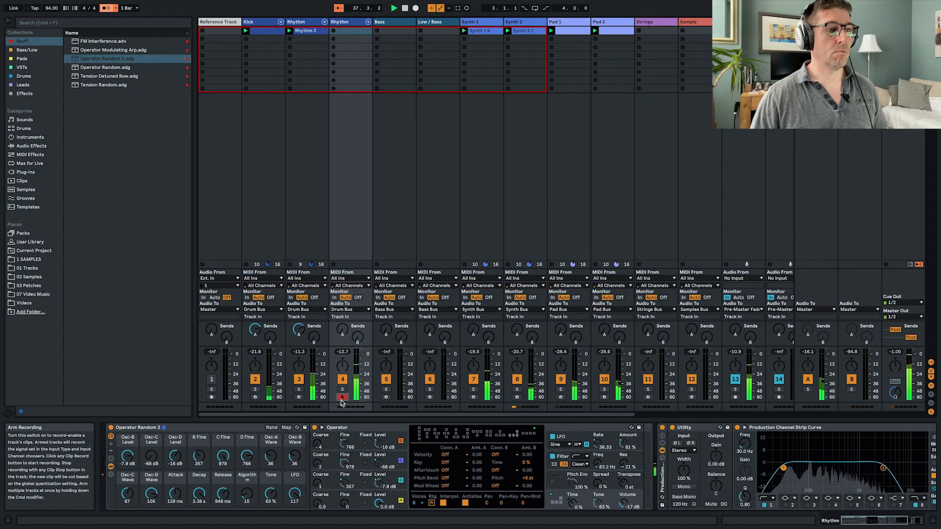
- Randomize the rack macros repeatedly and set Attack to 20.6 ms, Decay to 213 ms, Release to 89.3 ms and Operator's volume to -23 dB
click(271, 428)
click(271, 428)
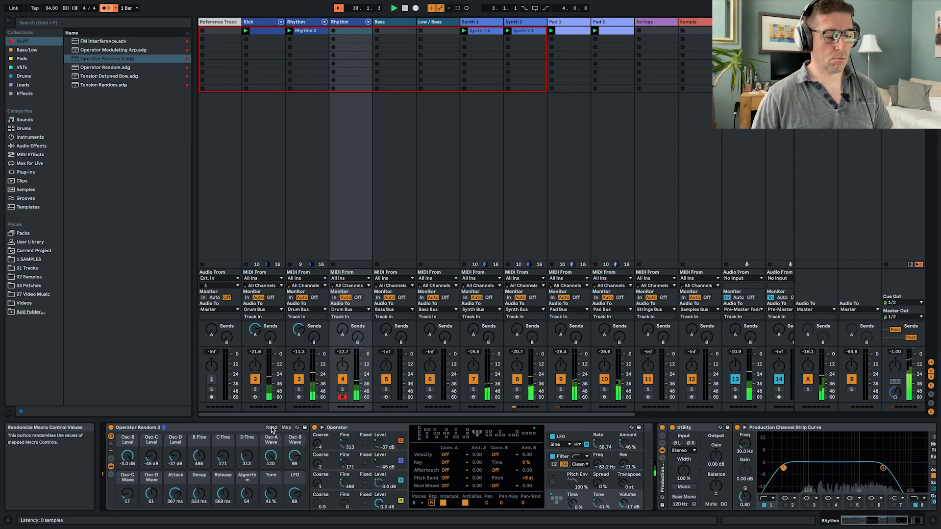
click(271, 427)
click(272, 428)
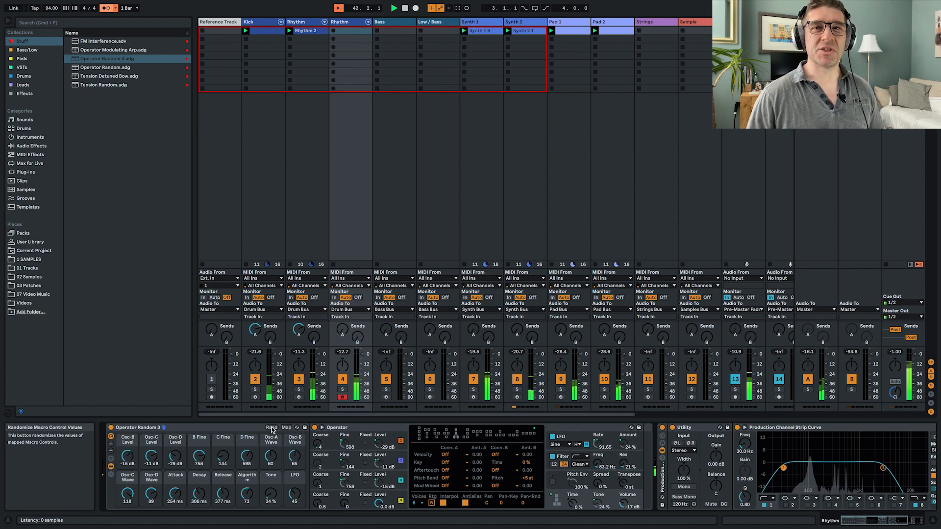
click(271, 427)
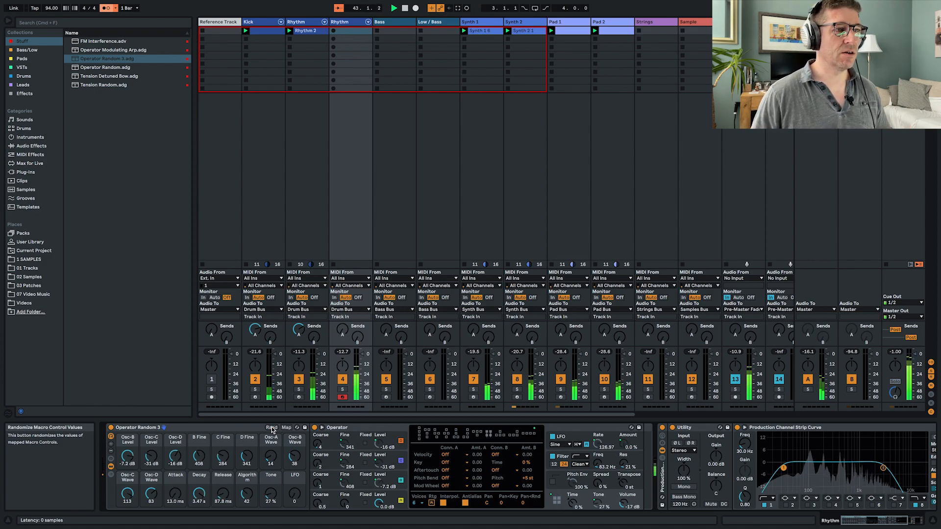
click(272, 427)
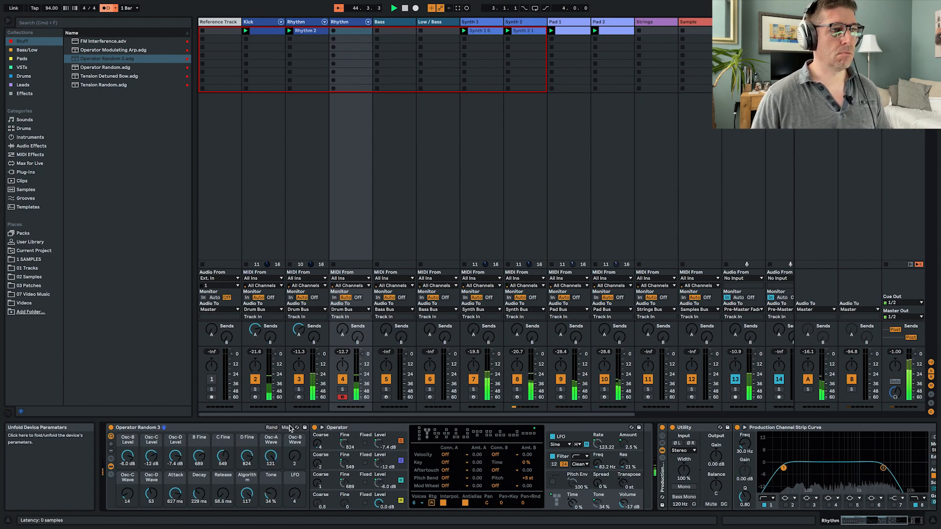
click(270, 428)
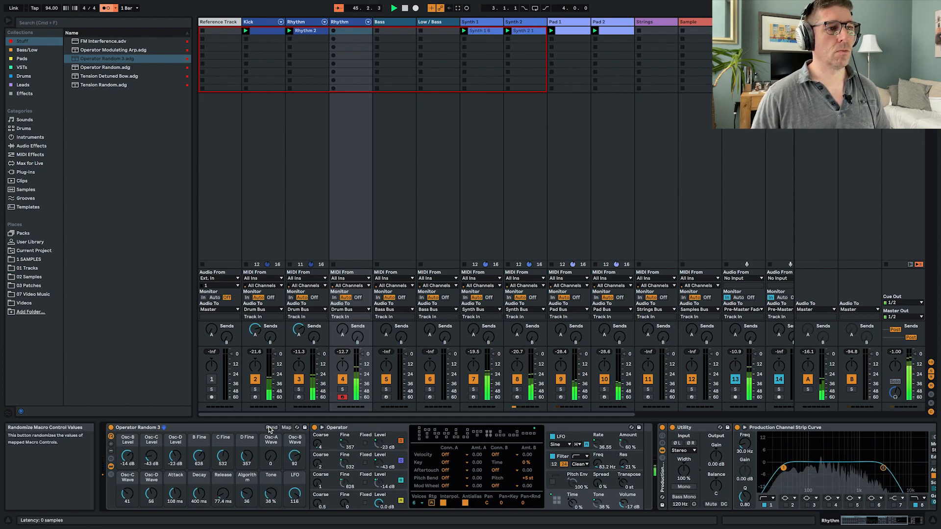
click(269, 428)
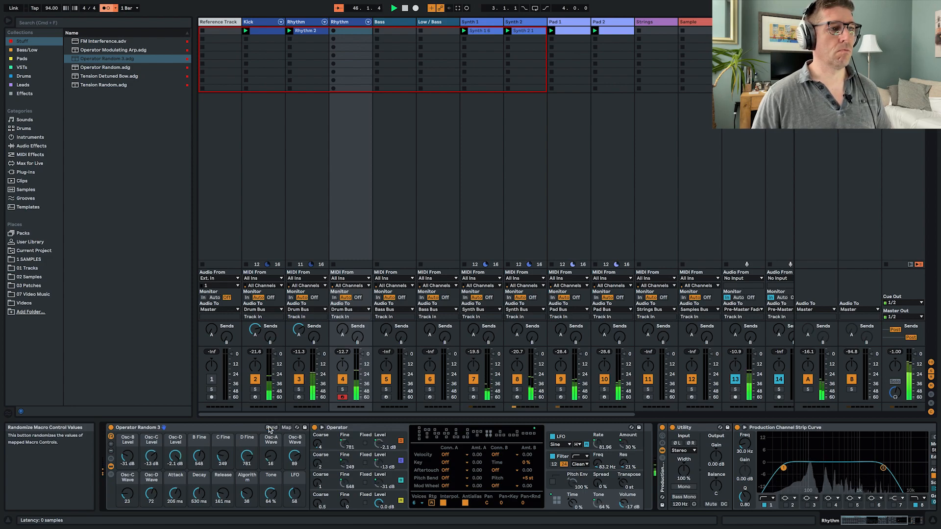
drag(174, 494, 174, 505)
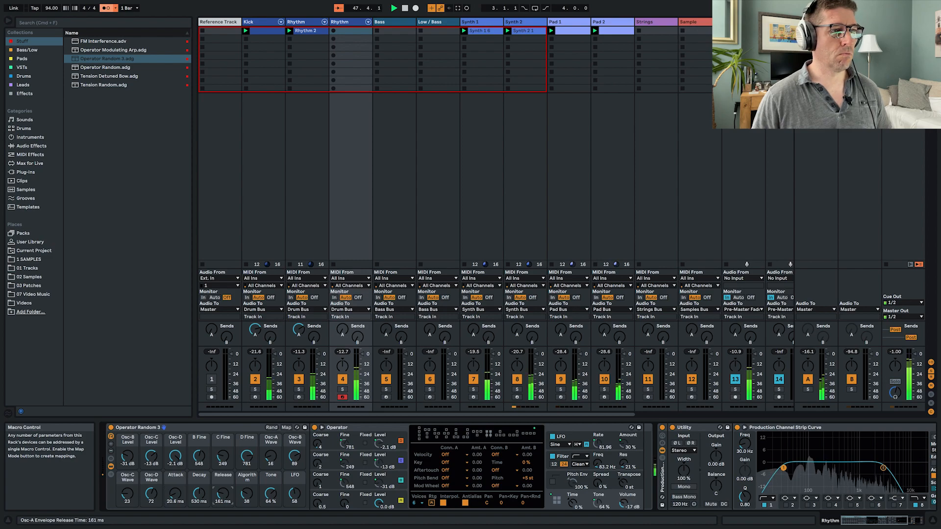
drag(223, 498, 199, 488)
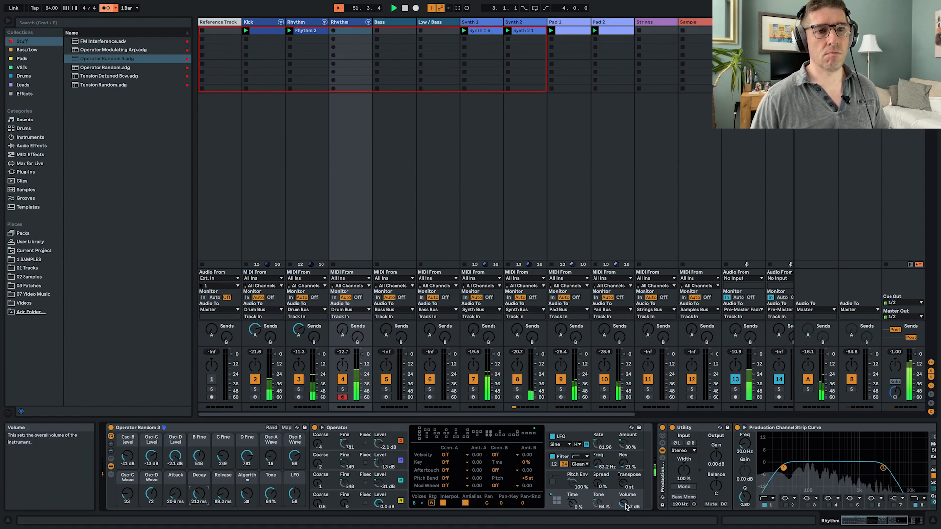
- Create a clip on the second Rhythm track with C3 notes at 1.1.1 and 1.2.3, duplicate it to two bars and launch it
double_click(349, 32)
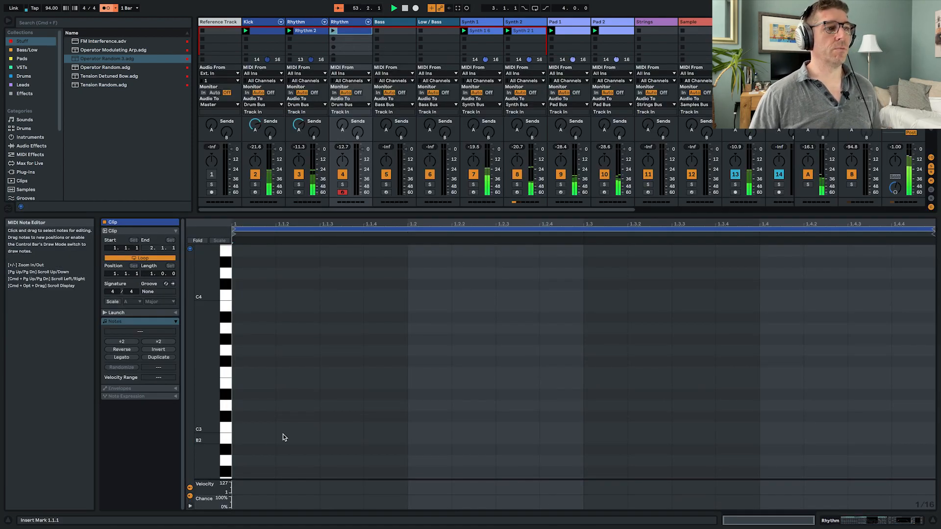
double_click(245, 427)
double_click(521, 429)
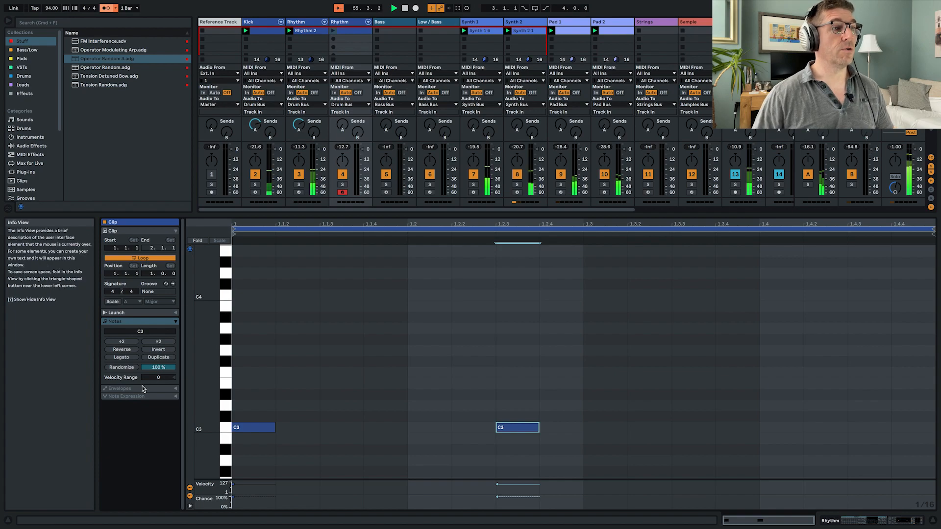
click(158, 357)
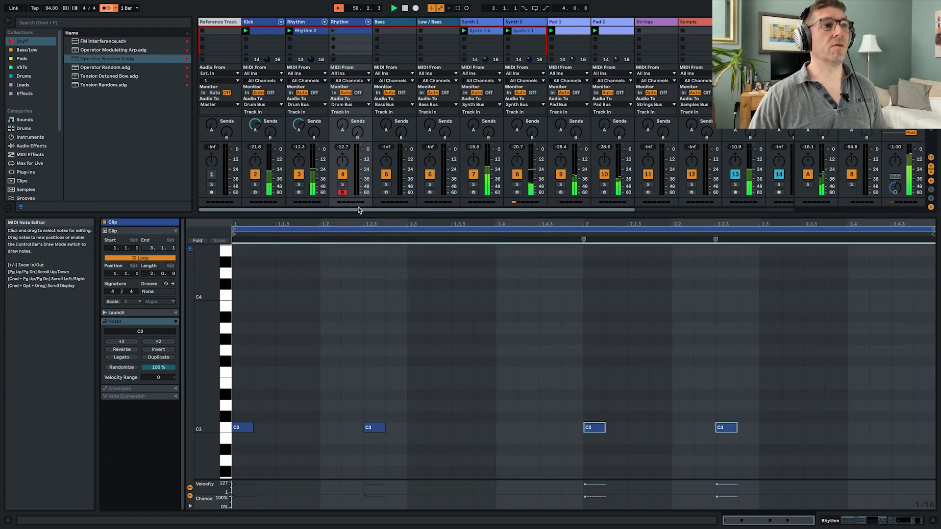
click(337, 32)
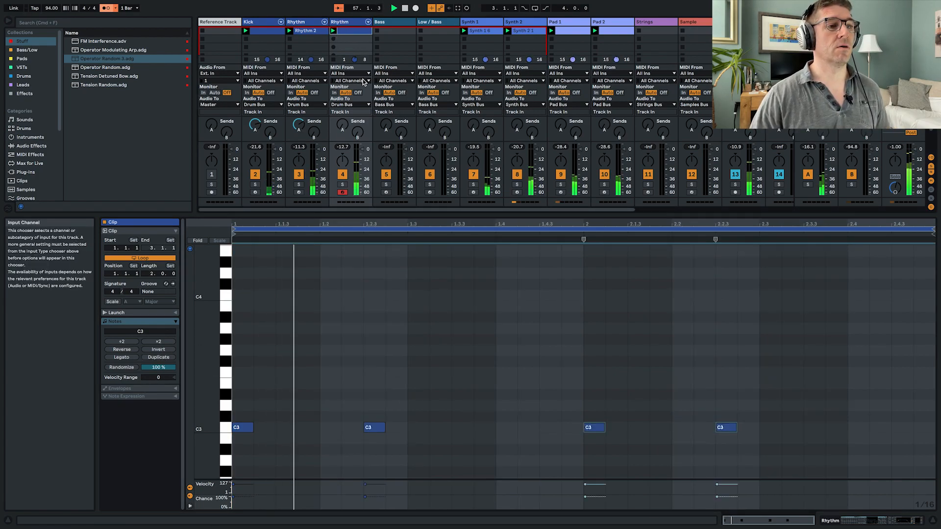
- Transpose all the notes in the second Rhythm track's clip down three semitones to A2
drag(782, 453, 232, 347)
key(Down)
key(Down)
key(Down)
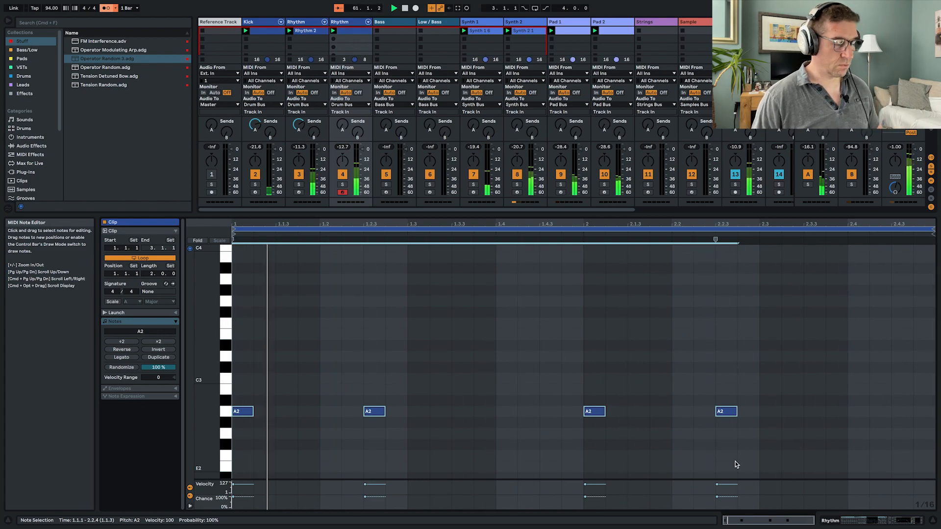
- Add the Echo audio effect directly after the Operator Random 3 rack on the second Rhythm track
key(shift+Tab)
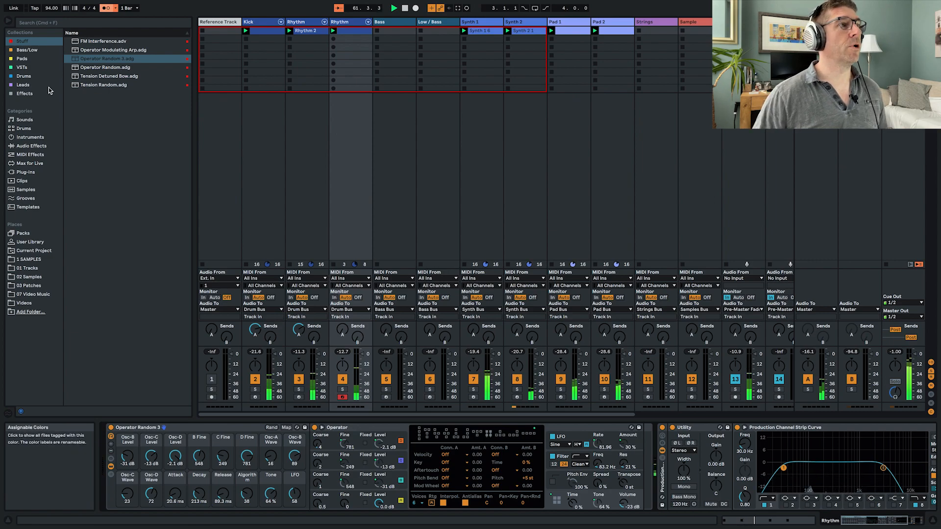
click(31, 145)
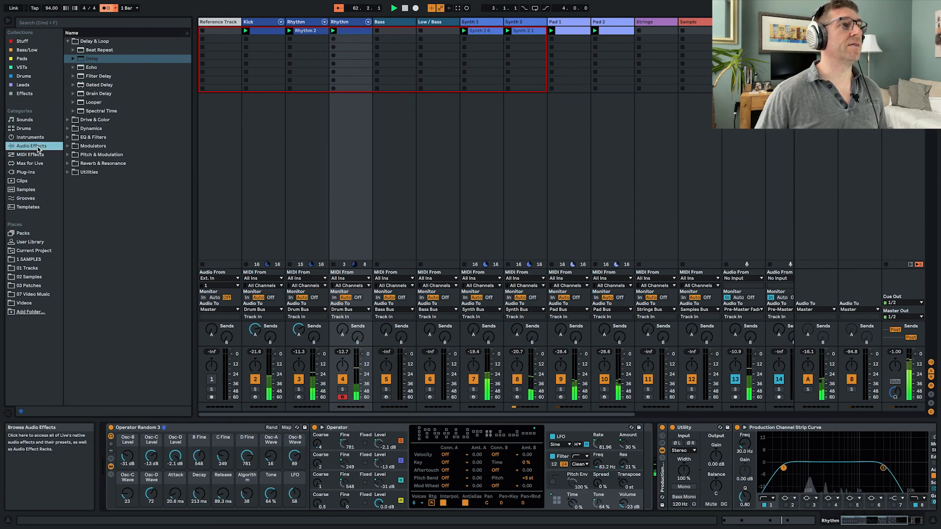
click(91, 67)
drag(560, 368, 660, 444)
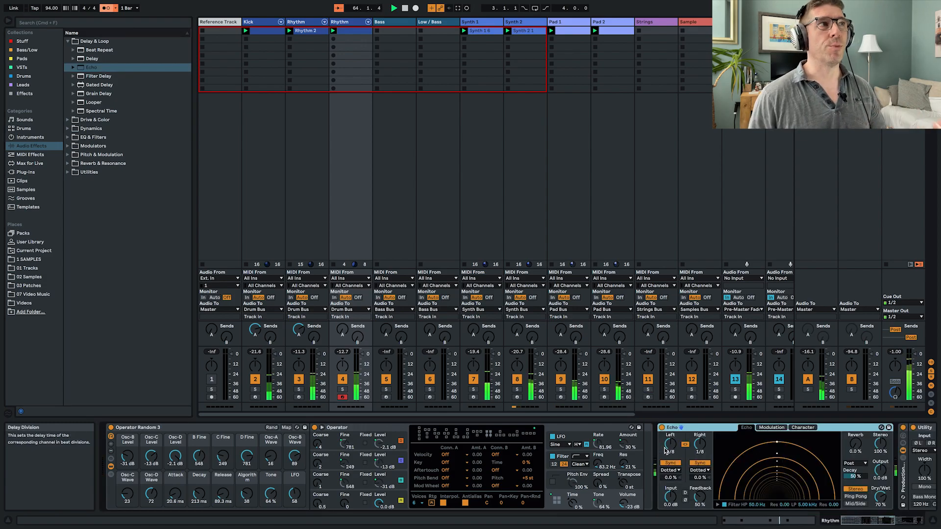
- Set Echo's Dry/Wet to 31%, its sync mode to Notes and its Feedback to 43%
scroll(688, 446, right, 5)
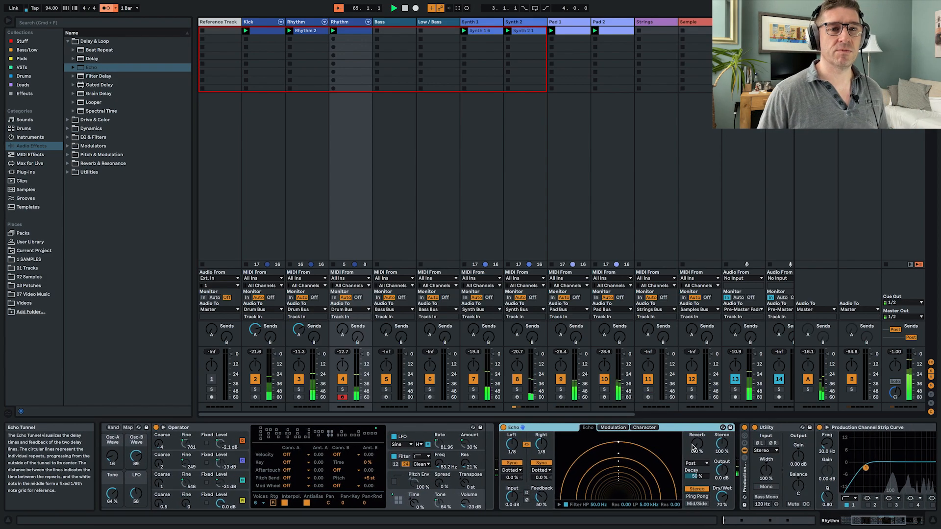
drag(728, 500, 728, 519)
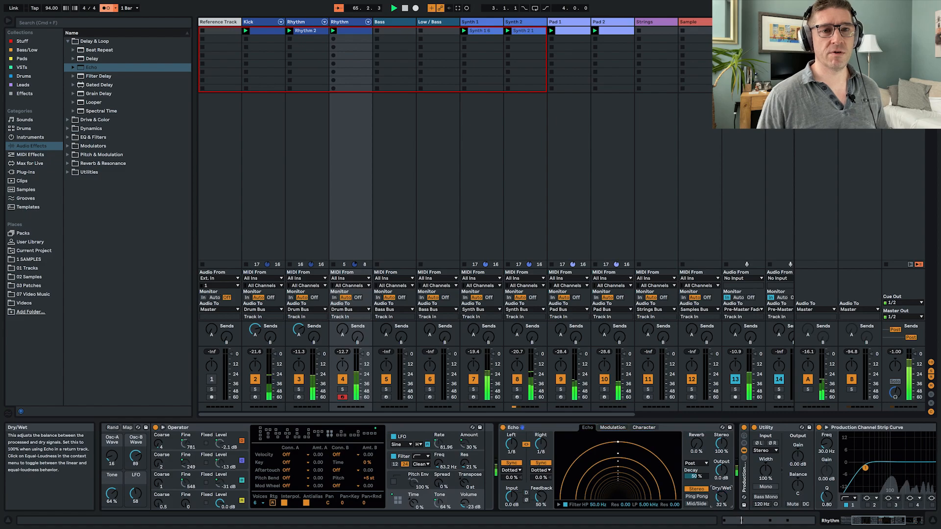
click(548, 472)
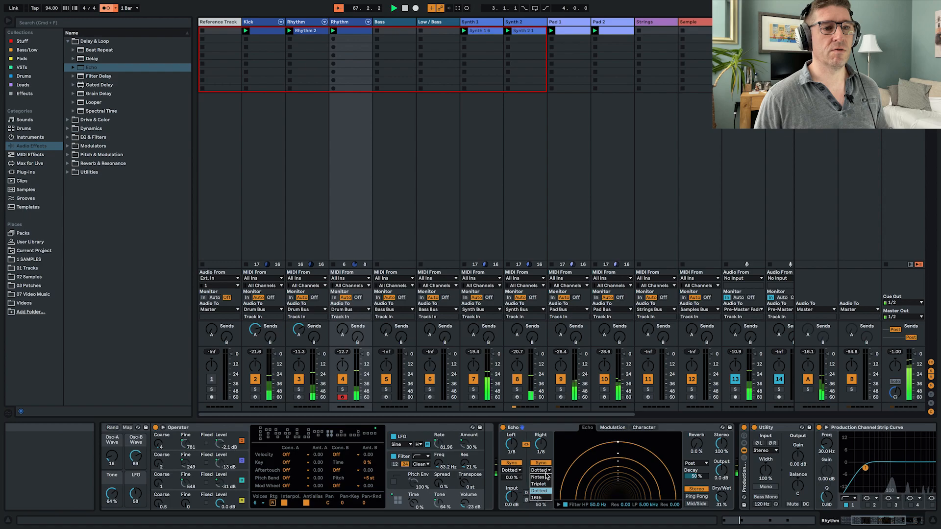
click(545, 479)
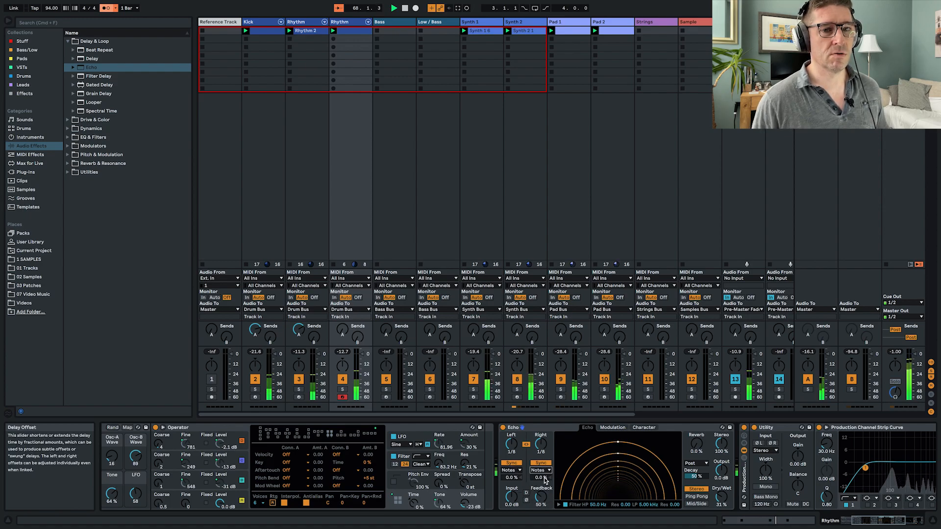
drag(543, 500, 542, 504)
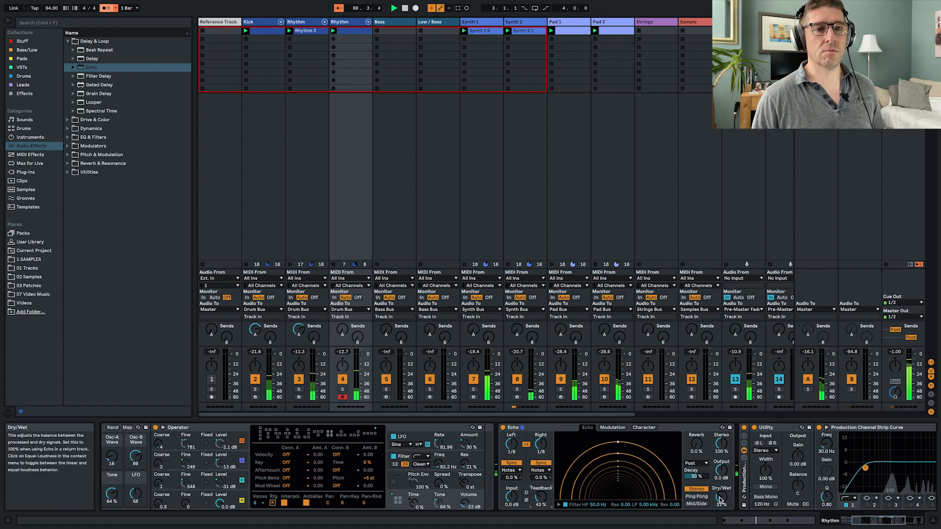
- Enable Echo's Wobble with the track soloed, setting its Amount to 62% and raising its Morph
click(644, 427)
click(623, 470)
drag(634, 489, 634, 488)
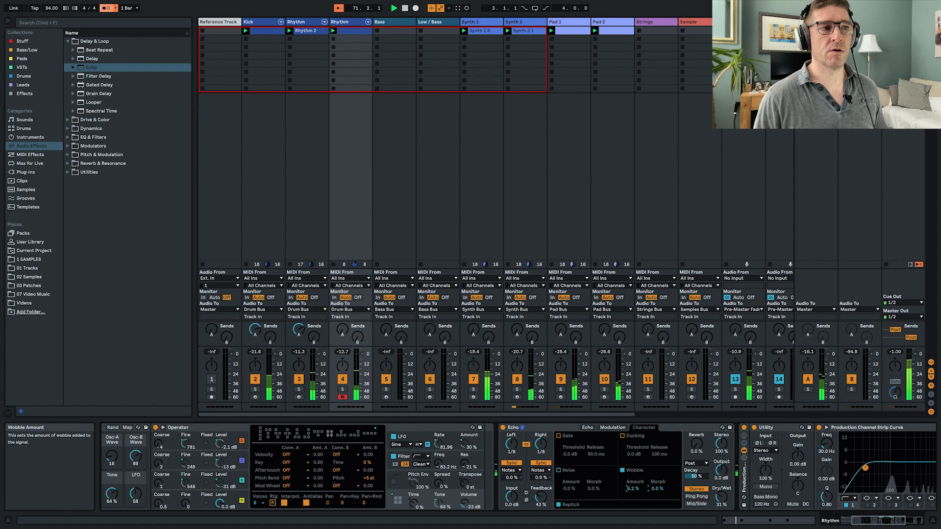
key(s)
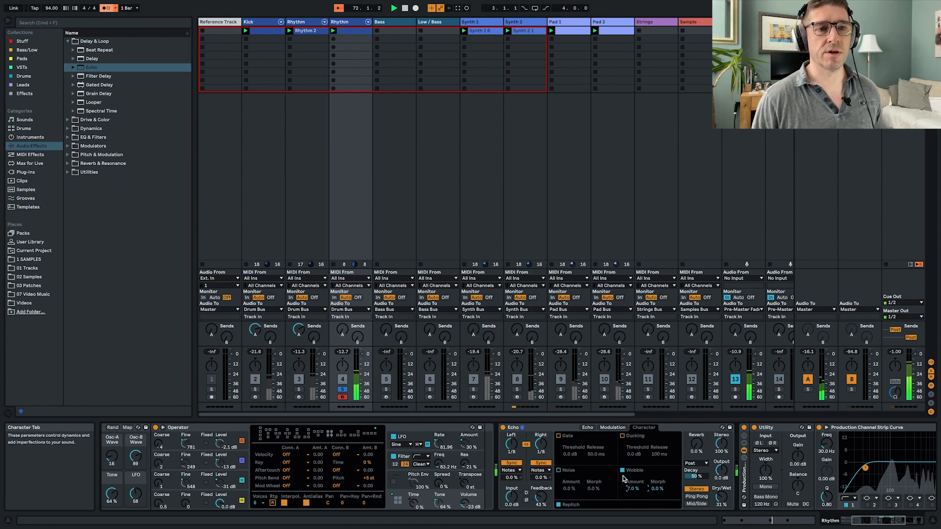
drag(632, 491, 659, 484)
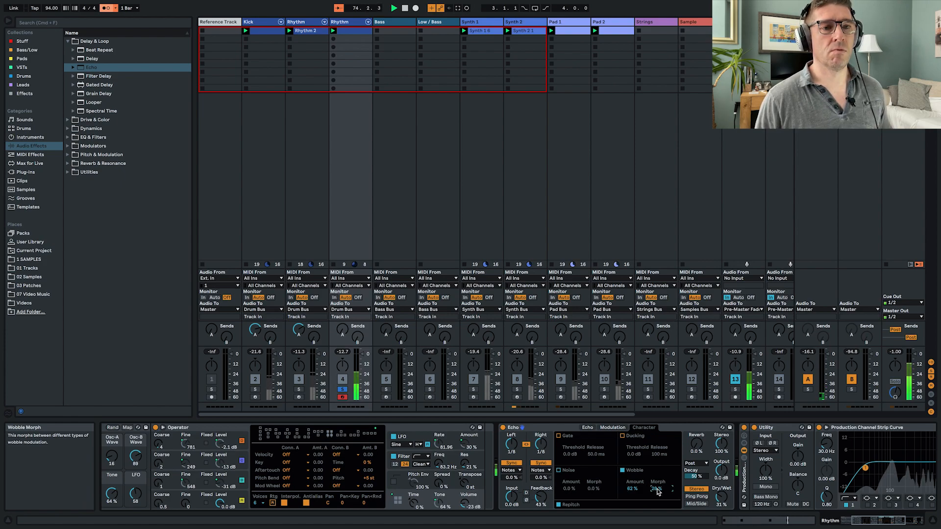
- Lower Echo's Wobble Amount to 11% on the second Rhythm track and unsolo the track
drag(632, 488, 632, 494)
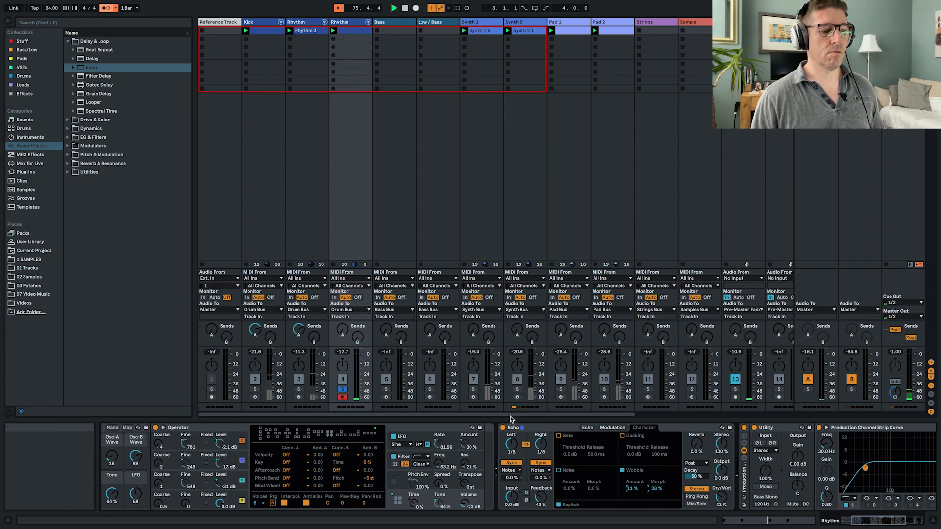
key(s)
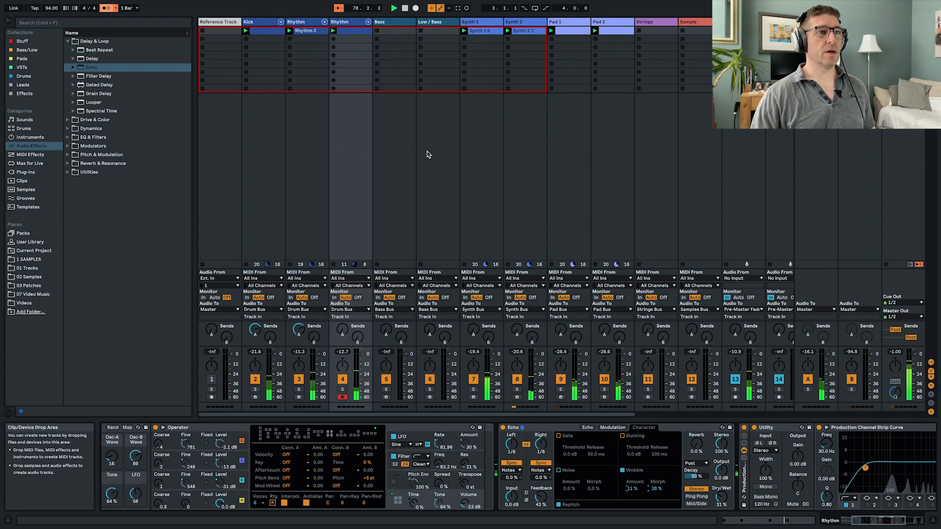
- Check the track plan in the Word document, return to Ableton Live and load an empty Simpler onto the Sample track
key(super+Tab)
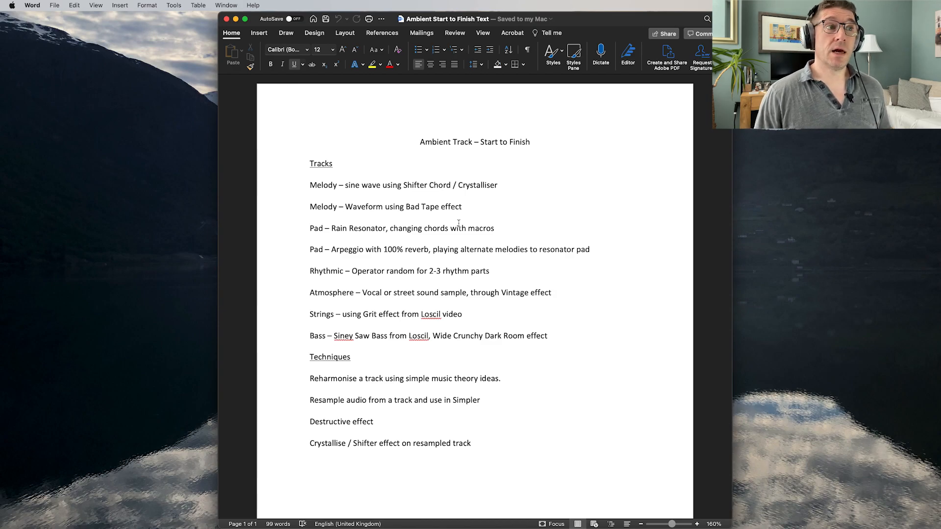
key(super+Tab)
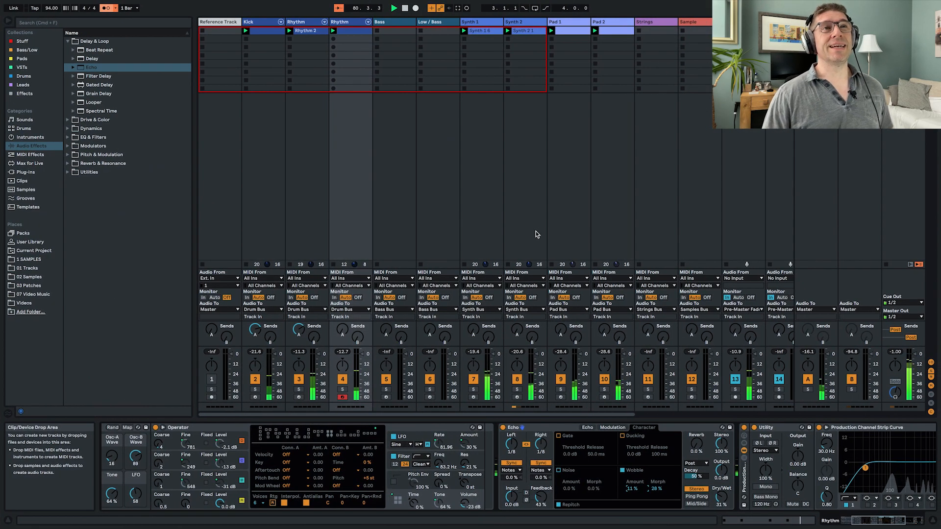
scroll(685, 202, right, 3)
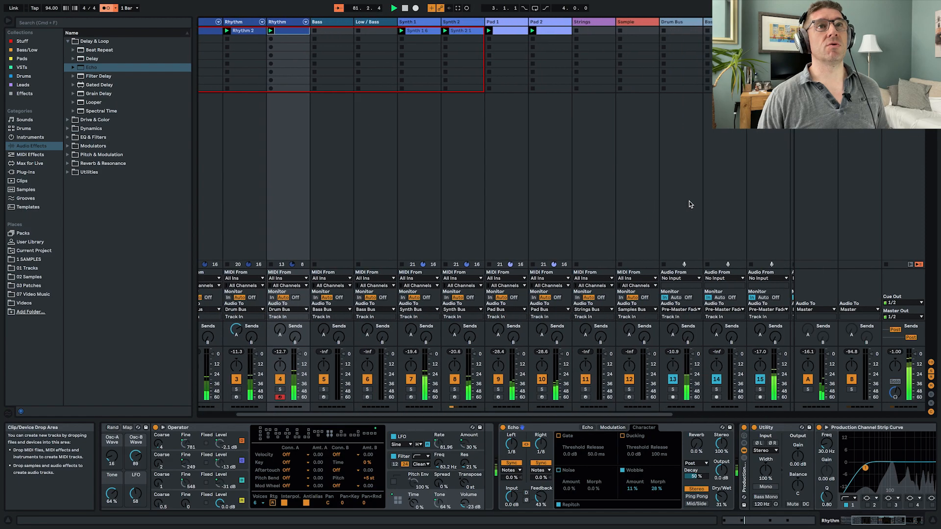
click(621, 213)
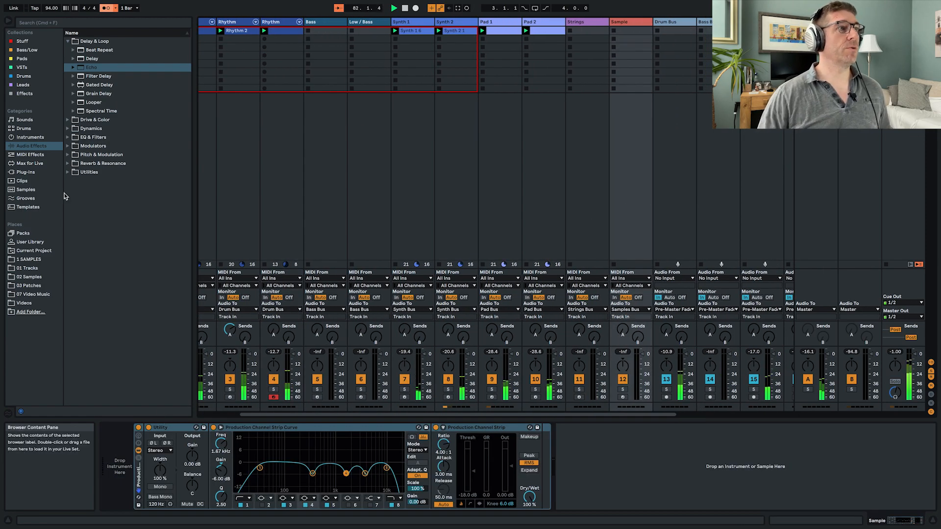
click(31, 138)
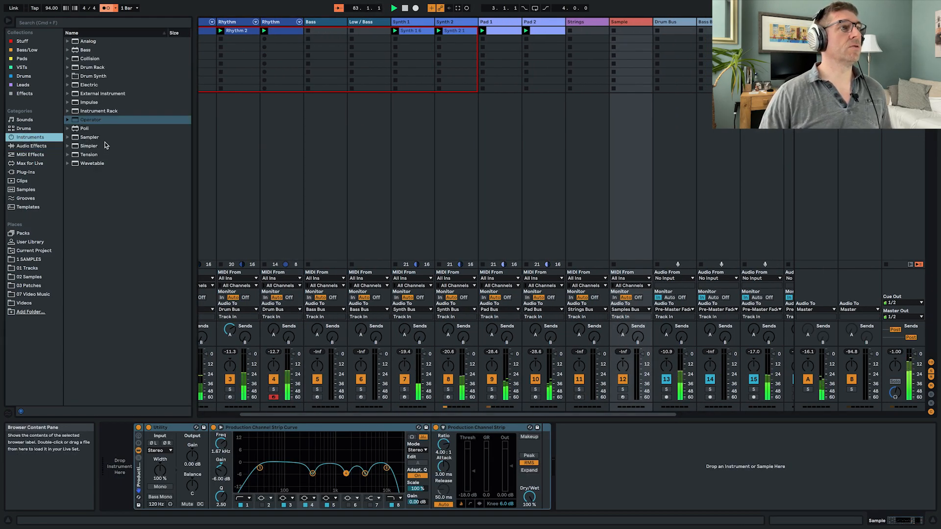
drag(86, 150, 123, 447)
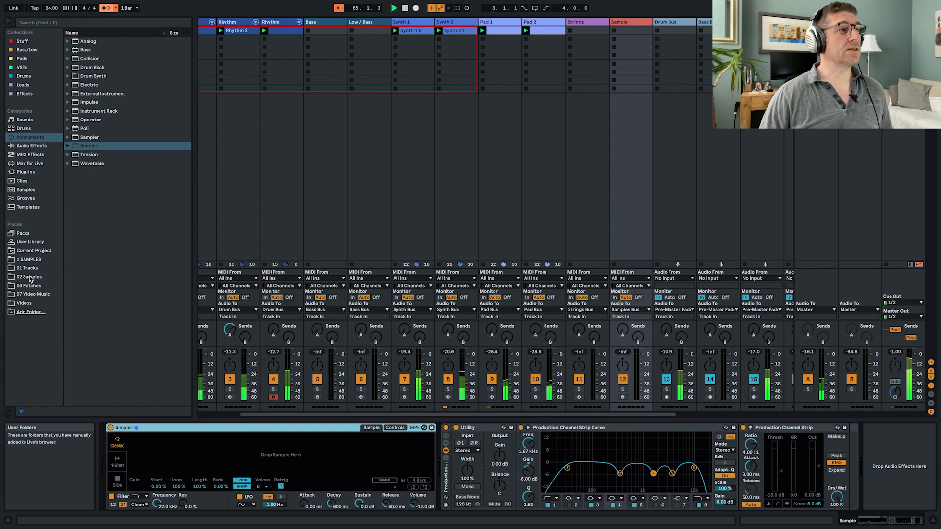
- Load Cafe Entering.WAV from the Binaural folder in 1 SAMPLES into the Sample track's Simpler
click(31, 278)
click(29, 259)
click(67, 41)
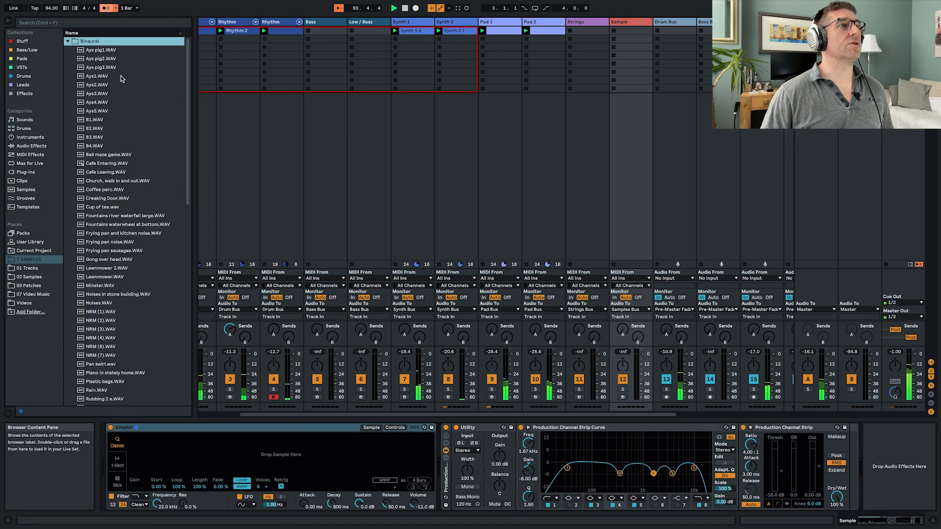
scroll(145, 144, down, 5)
click(98, 120)
drag(98, 121, 210, 444)
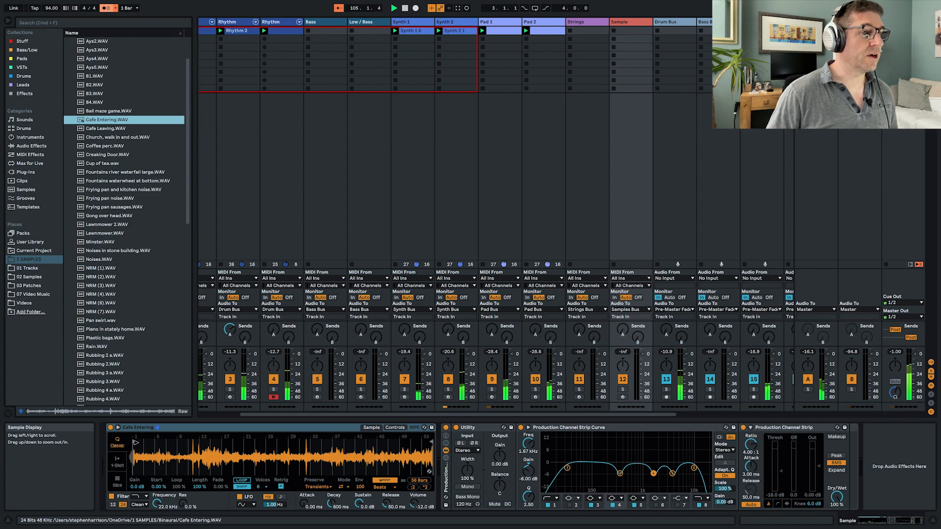
- Arm and solo the Sample track, and trim the end of the Cafe Entering sample to about its first 2 bars
click(135, 442)
drag(138, 453, 147, 451)
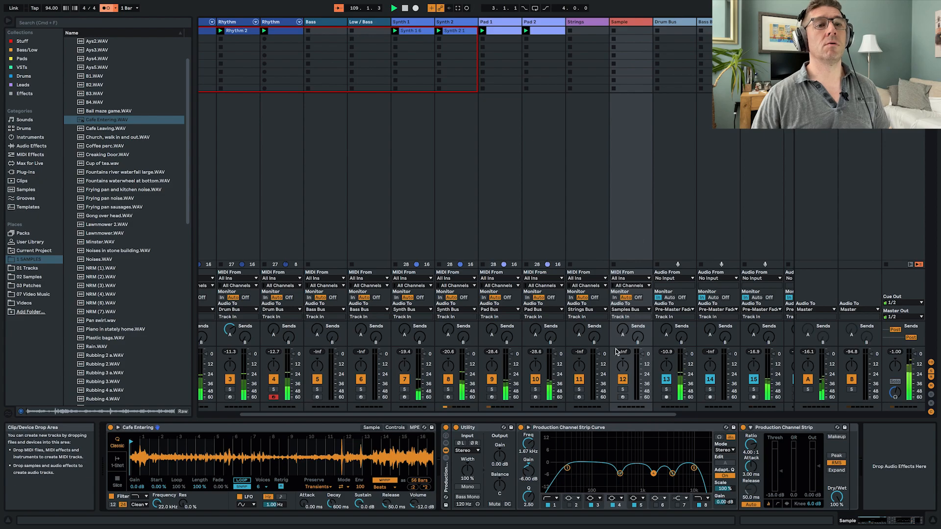
click(624, 396)
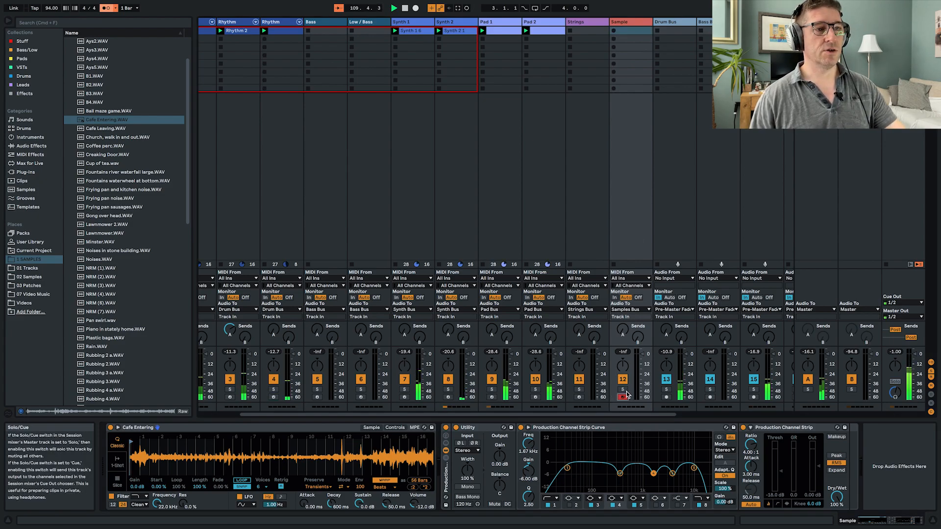
click(624, 390)
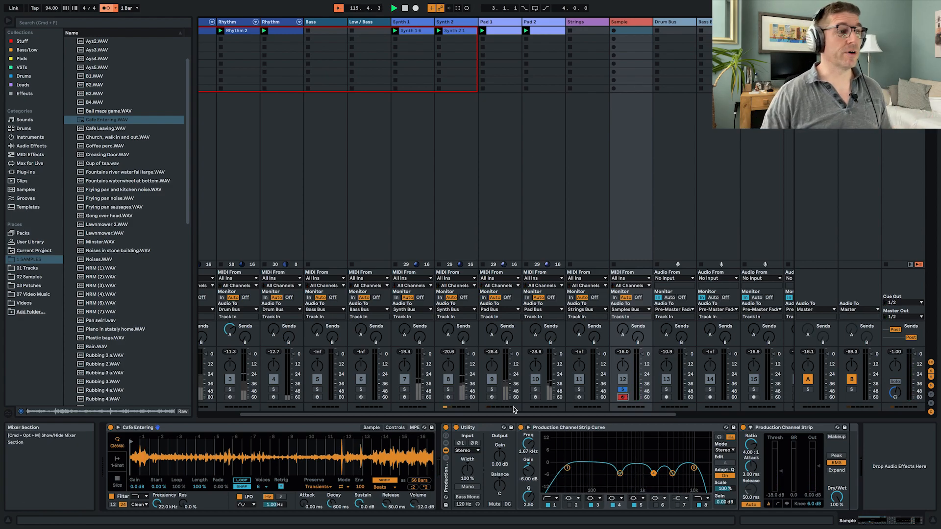
drag(279, 462, 308, 443)
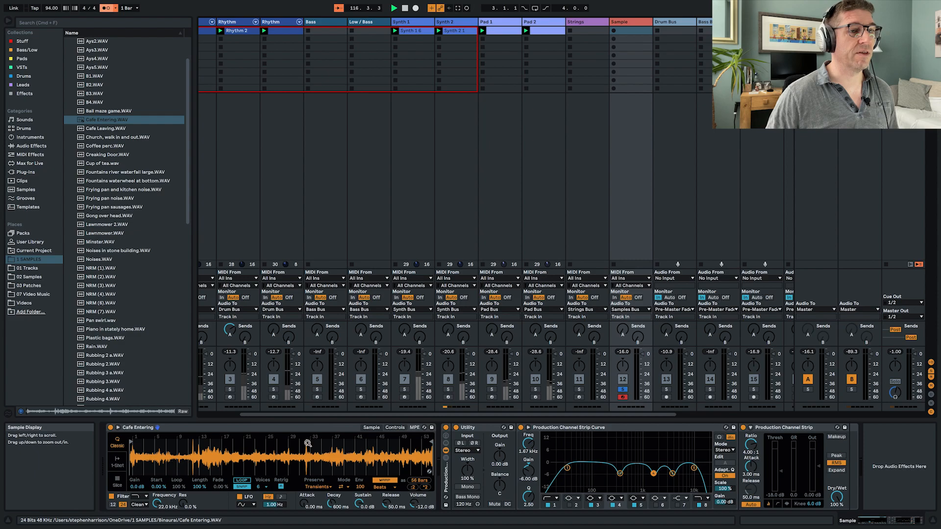
mouse_move(430, 439)
mouse_down()
mouse_move(126, 447)
mouse_move(138, 445)
mouse_move(139, 480)
mouse_up()
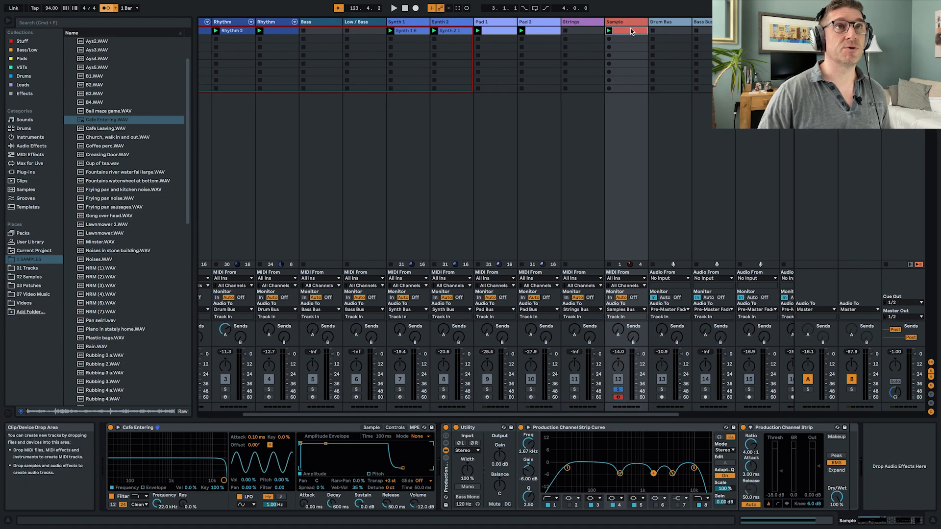
- Delete the recorded clip with the single C3 note from the Sample track's first slot
double_click(631, 32)
click(631, 32)
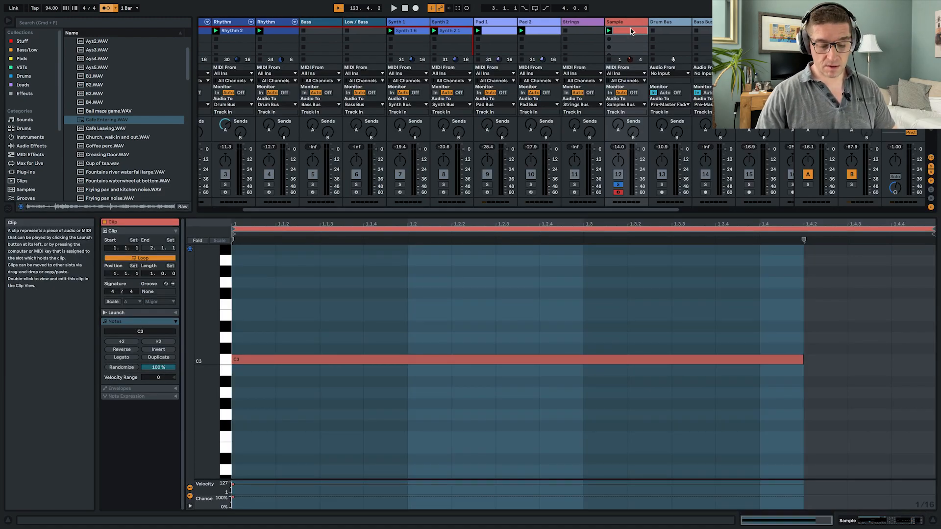
key(Delete)
key(shift+Tab)
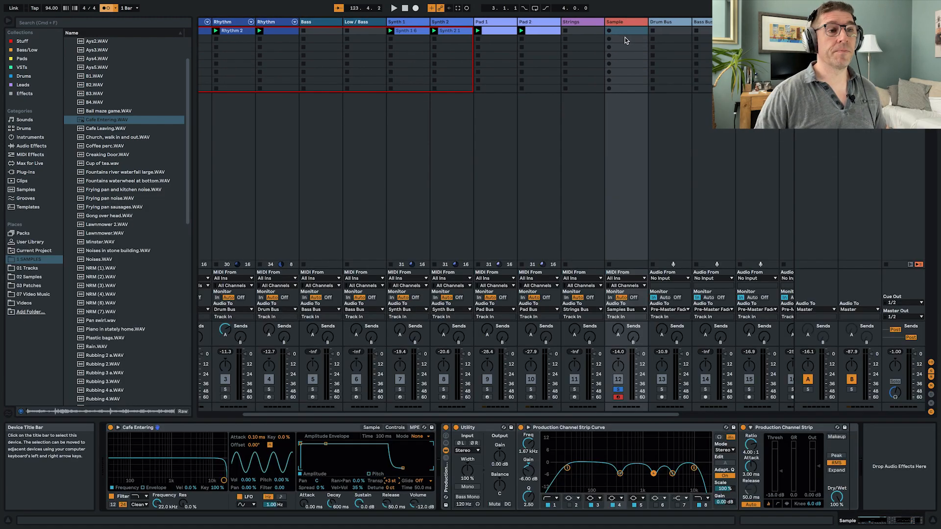
- Narrow Simpler's sample region to about 2 beats by moving the start slightly later and the end much earlier
click(366, 428)
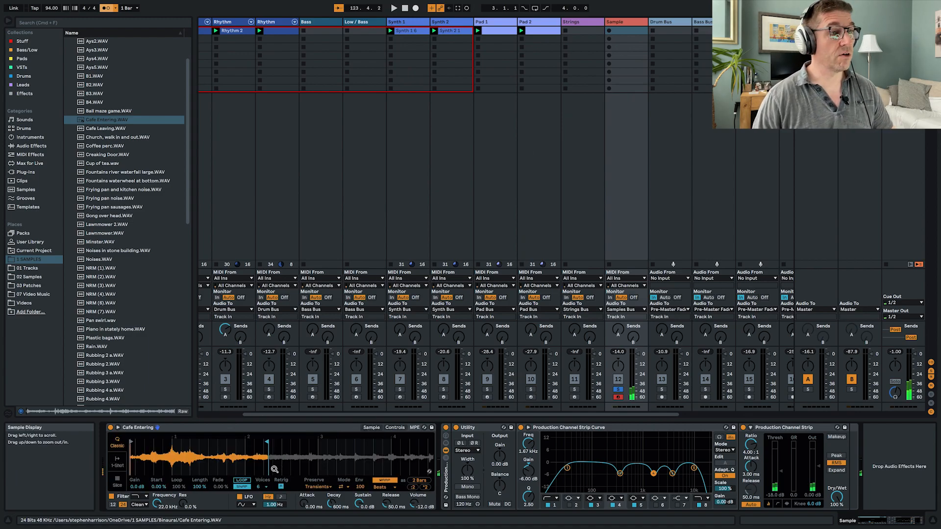
drag(131, 442, 139, 444)
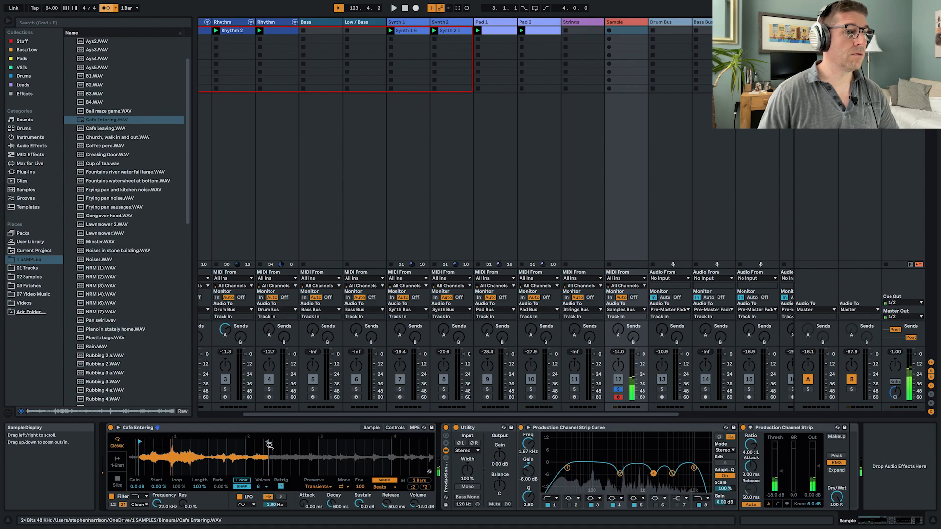
drag(268, 443, 168, 442)
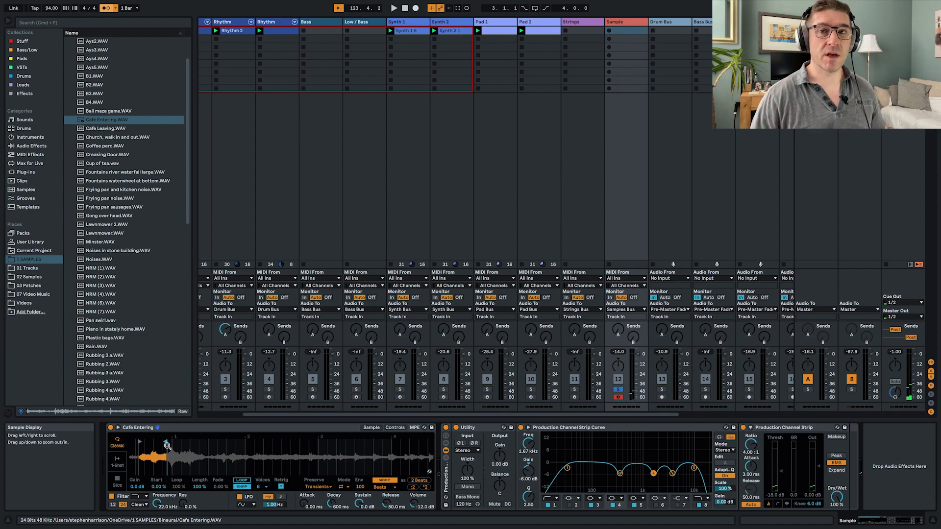
- Add the Vintage Maker effect rack from the Effects collection directly after Simpler on the Sample track
click(25, 93)
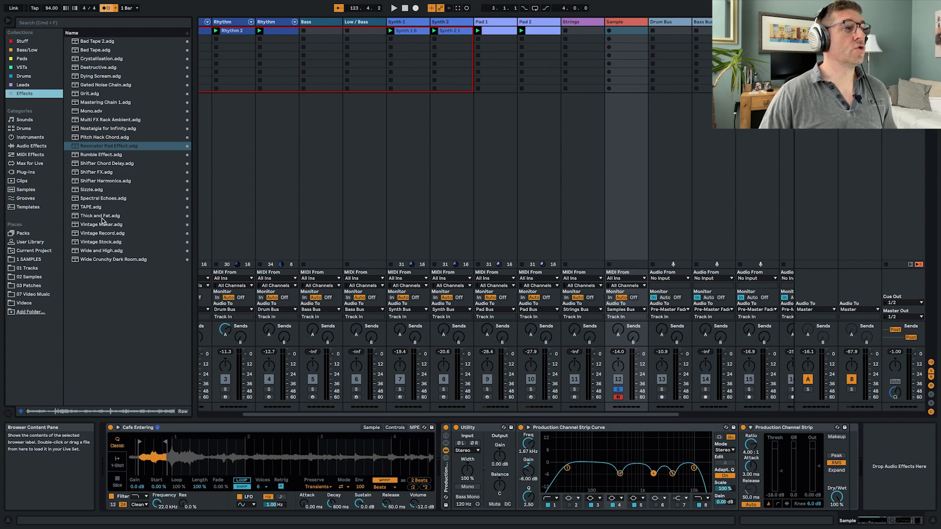
drag(100, 228, 440, 464)
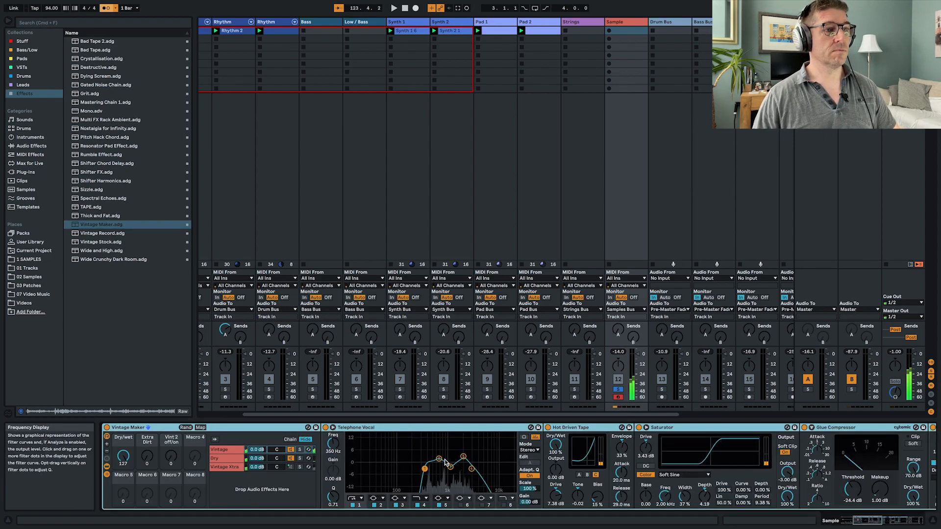
scroll(451, 463, right, 15)
scroll(454, 463, left, 10)
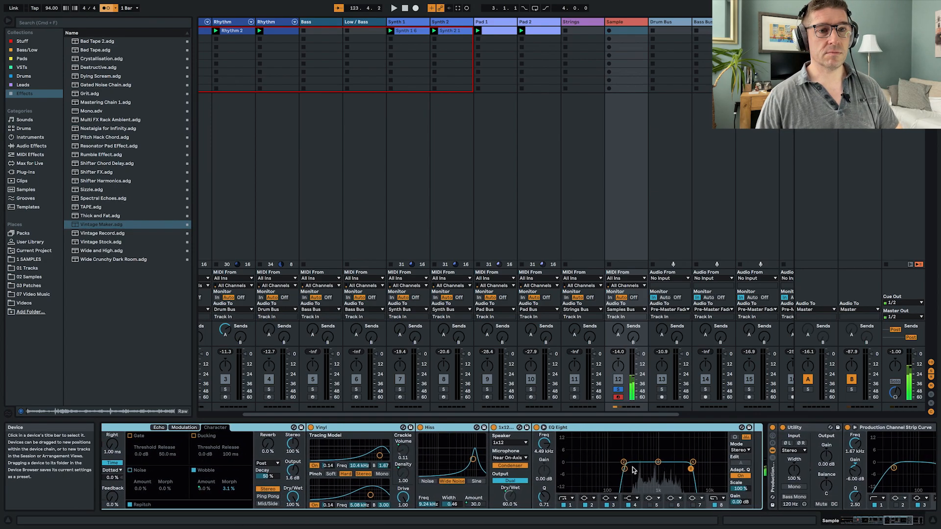
- Set the Gain of the Sample track's Utility to -4.44 dB and unsolo the track
scroll(653, 464, right, 10)
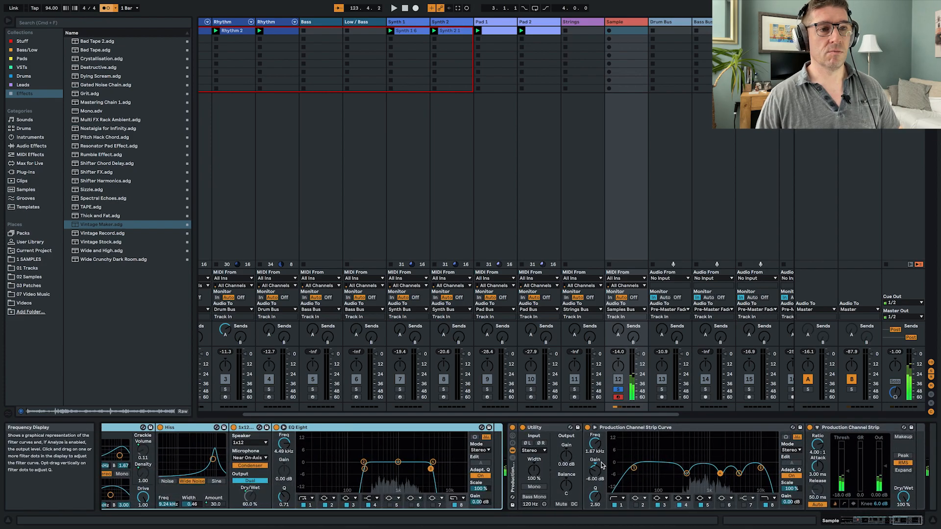
drag(566, 456, 566, 465)
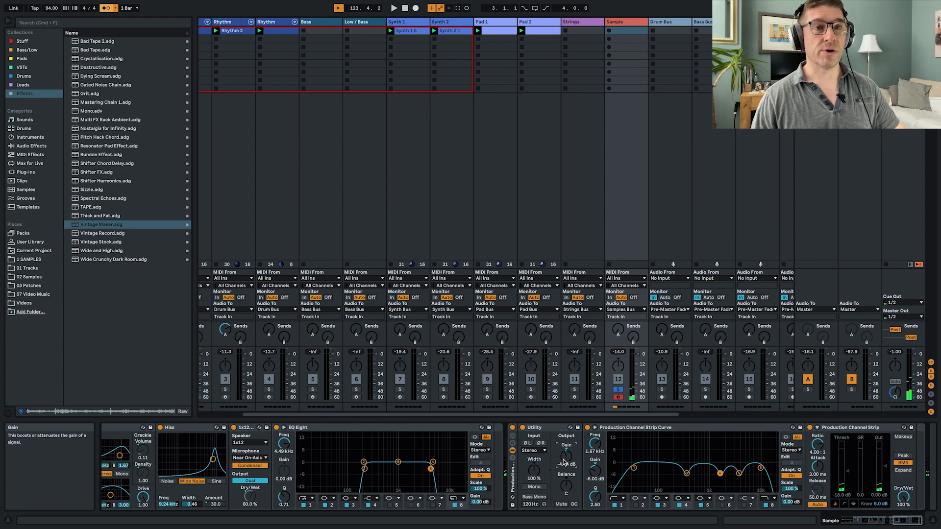
key(s)
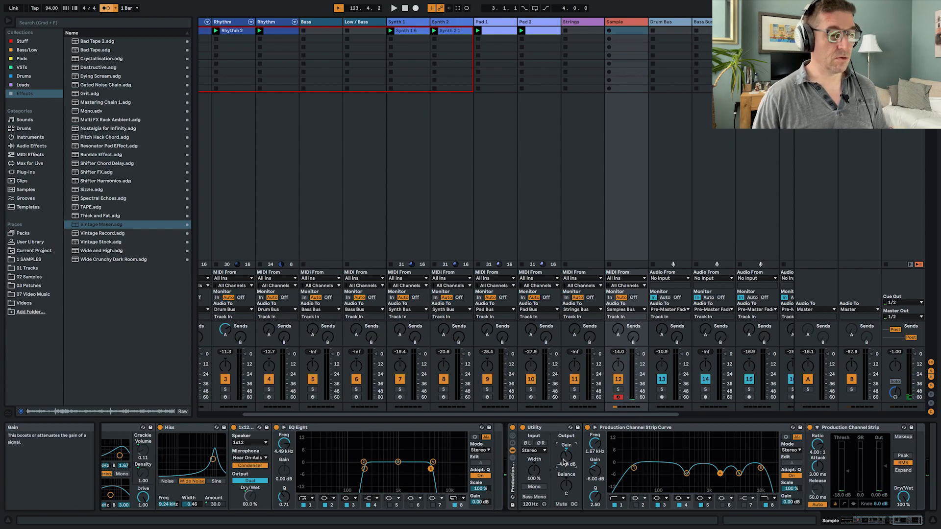
- Play the whole set, raise the Sample track's send to the Valhalla return, and solo the track
key(space)
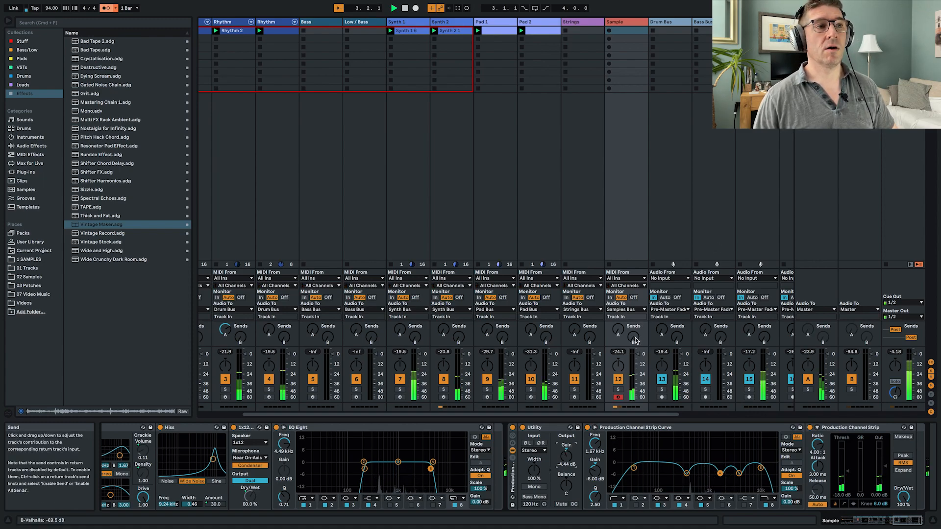
drag(633, 338, 633, 311)
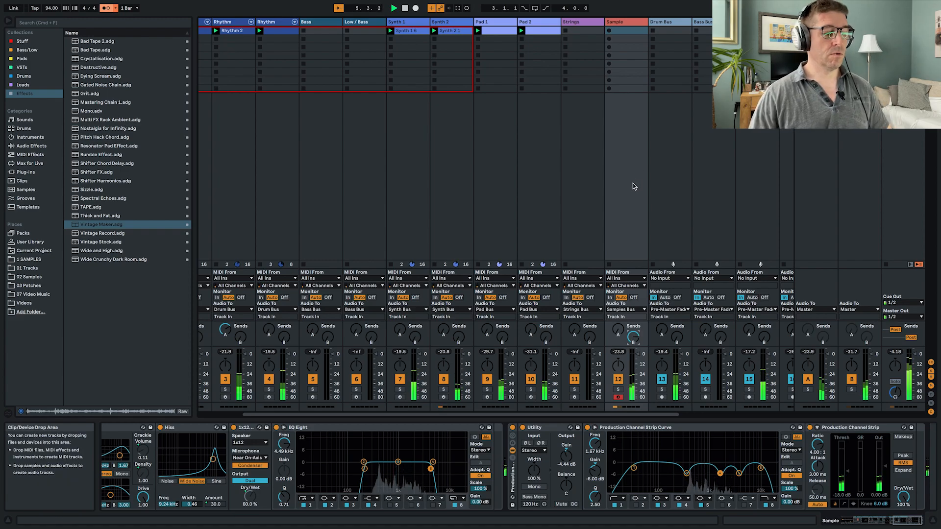
key(s)
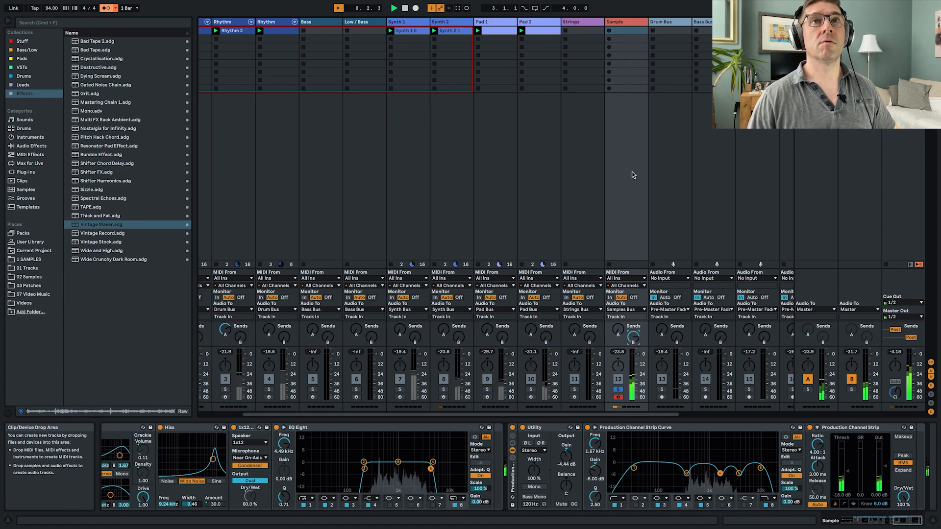
- Set ValhallaRoom's Decay to 22.71 s on return track B and unsolo the Sample track
click(851, 148)
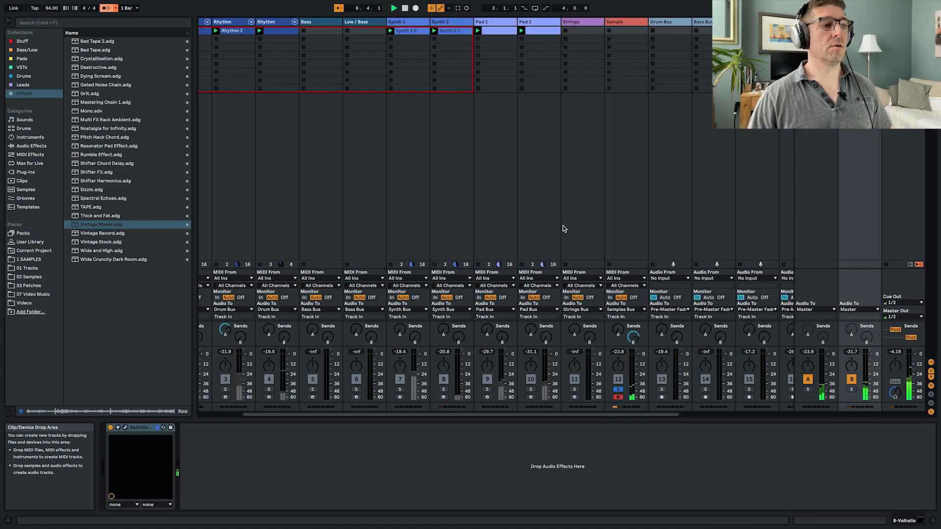
click(125, 427)
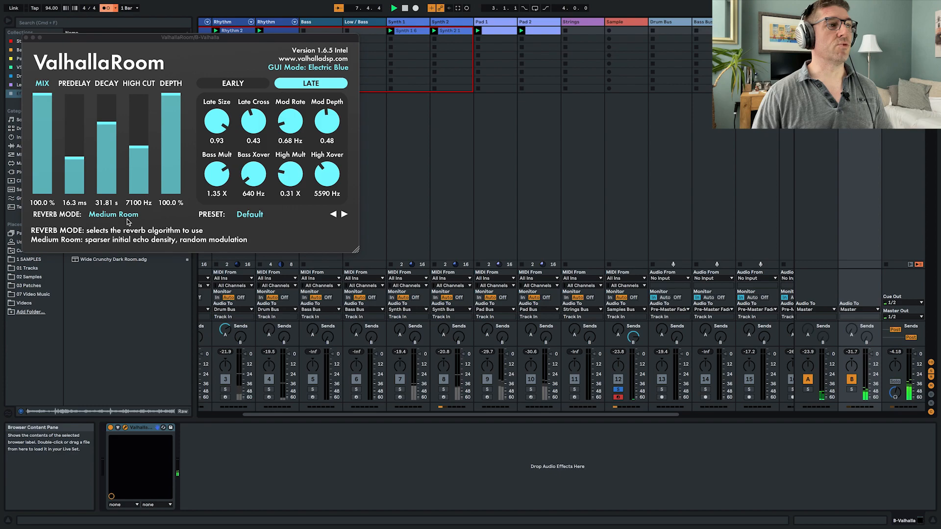
drag(103, 129, 107, 131)
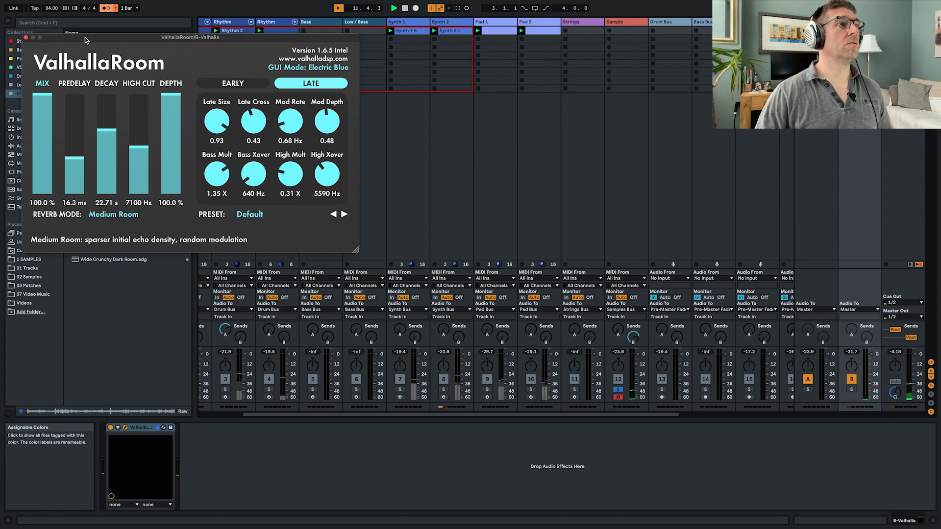
drag(86, 40, 425, 104)
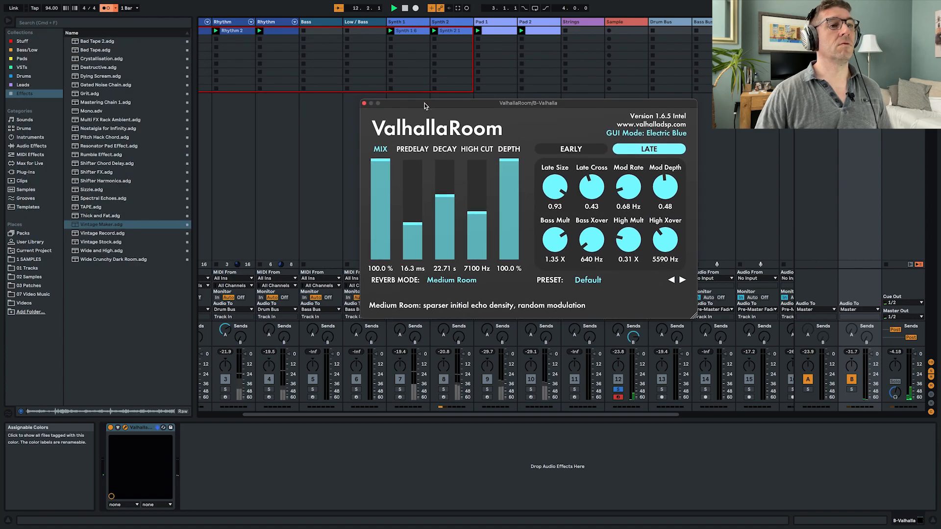
click(364, 104)
click(626, 195)
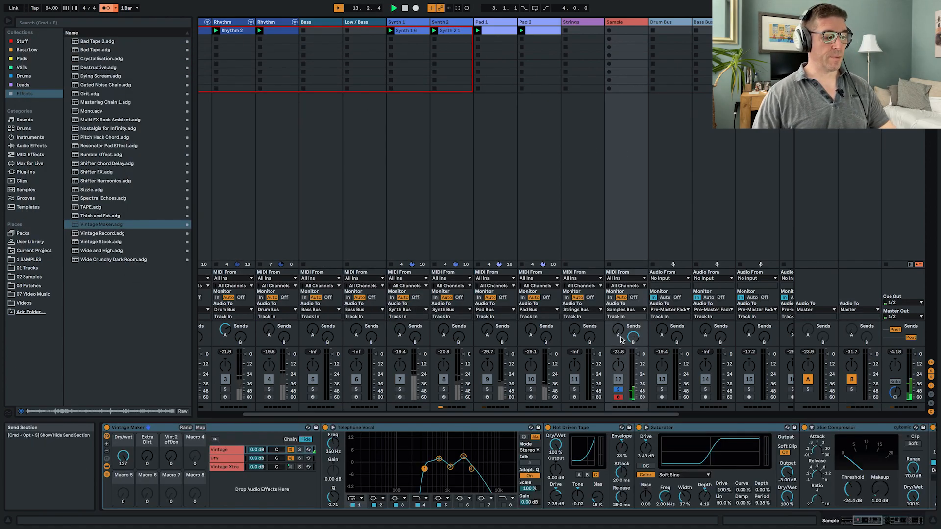
key(s)
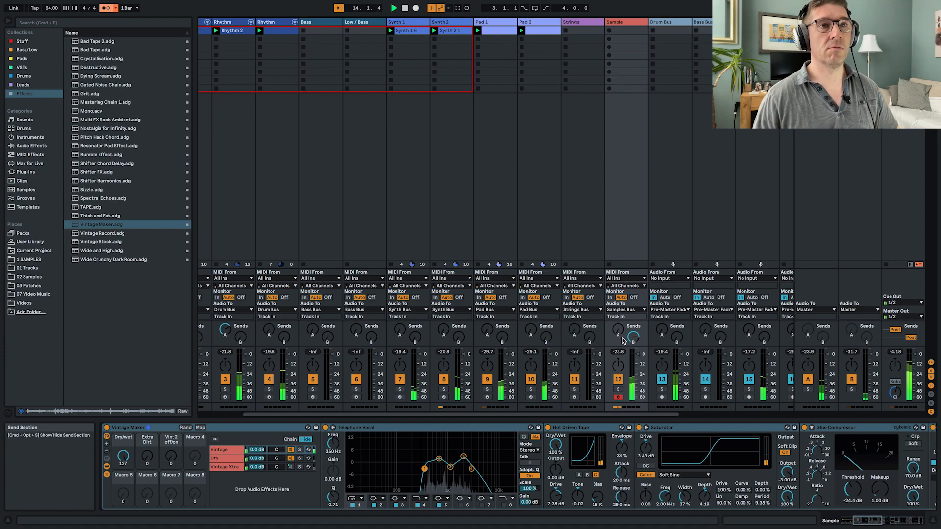
- Create an eight-bar MIDI clip in the Sample track's first slot with an A2 note from 3.3.1 to 4.1.1
double_click(628, 30)
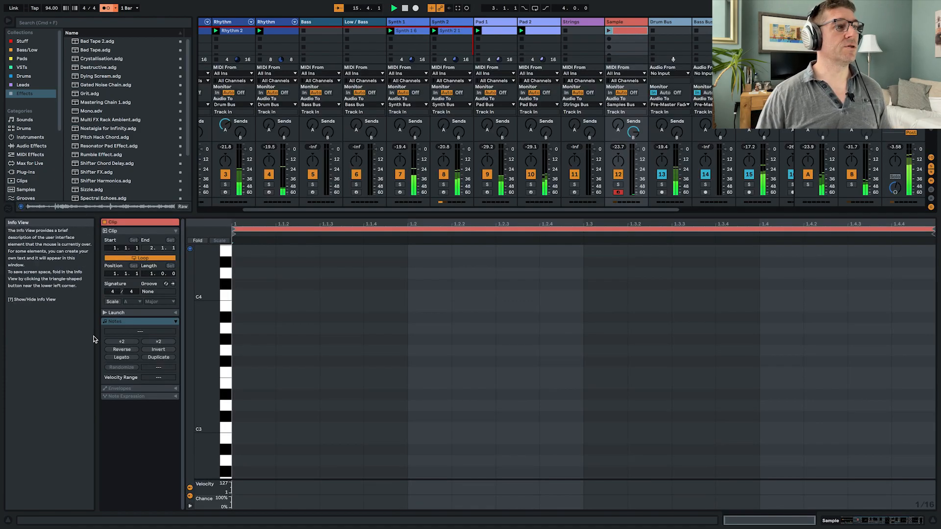
drag(151, 276, 151, 258)
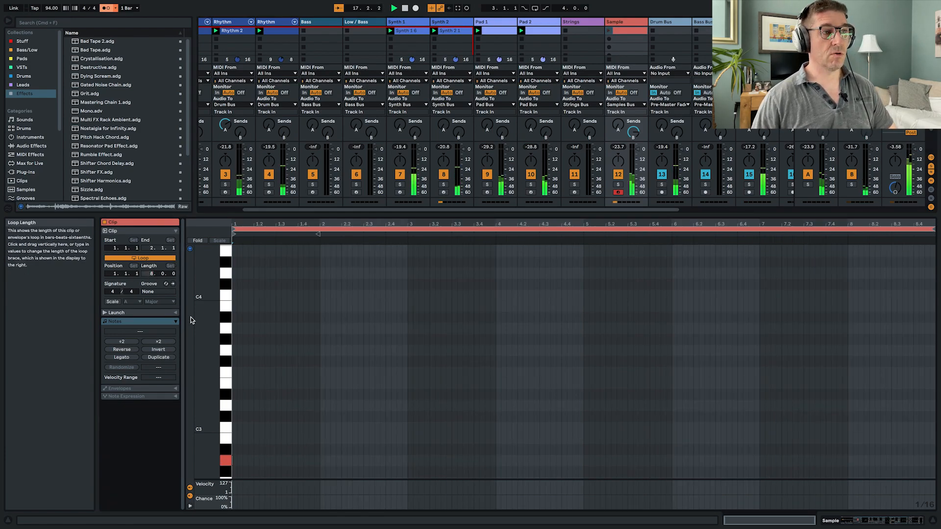
scroll(494, 420, down, 5)
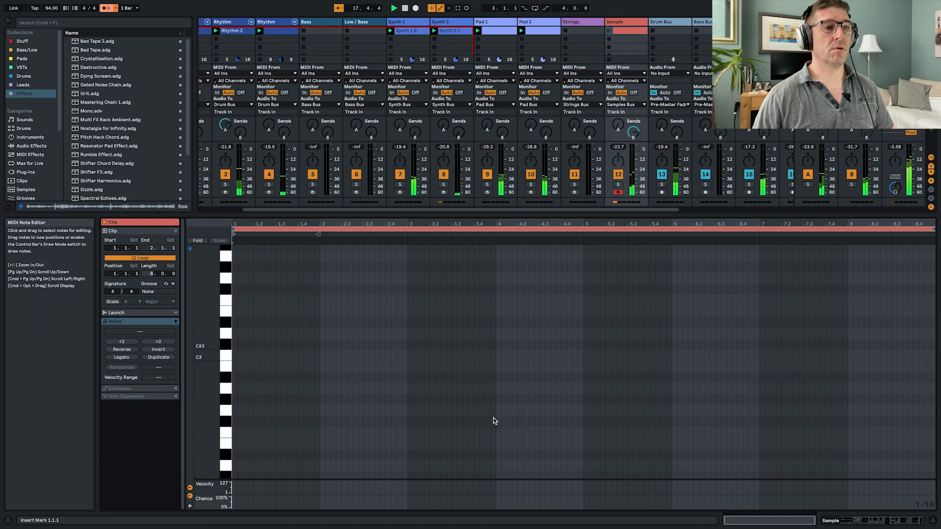
double_click(454, 385)
drag(455, 384, 486, 387)
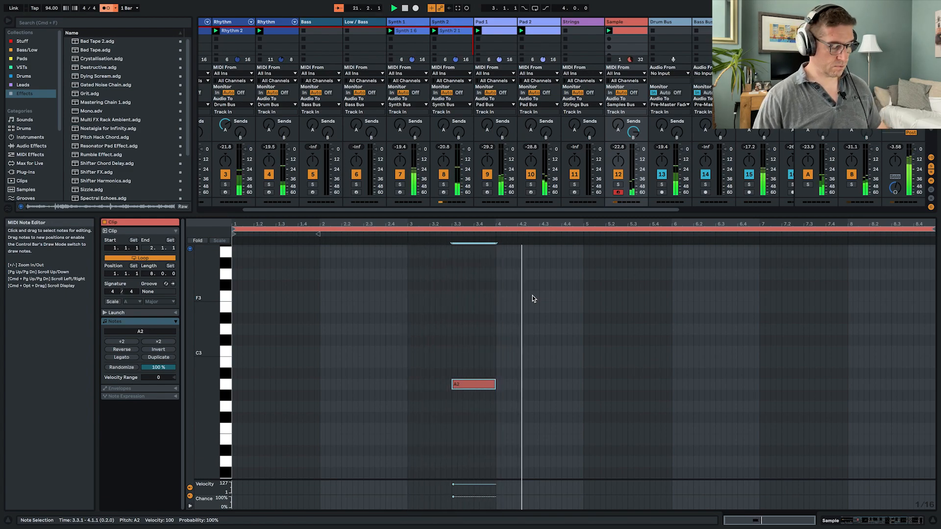
key(shift+Tab)
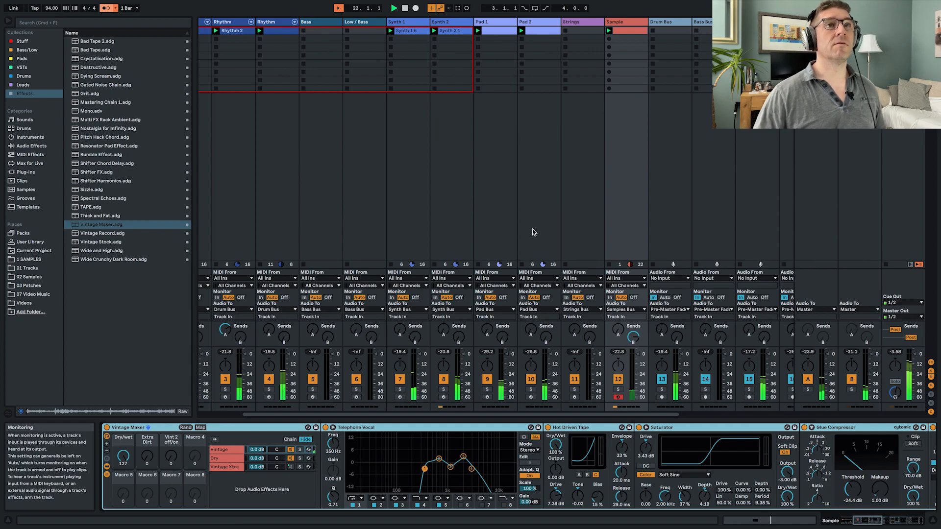
- Duplicate the Sample track and delete the clip copied onto the duplicate
click(627, 22)
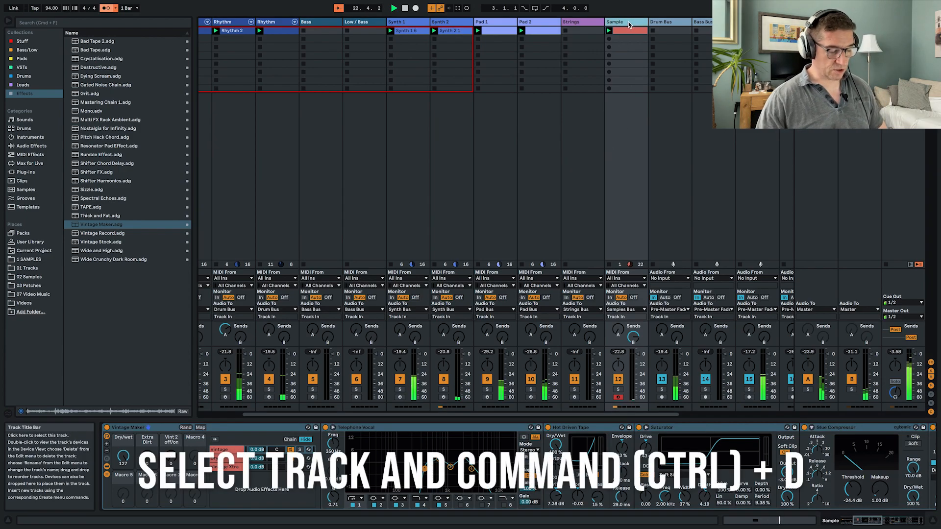
key(super+d)
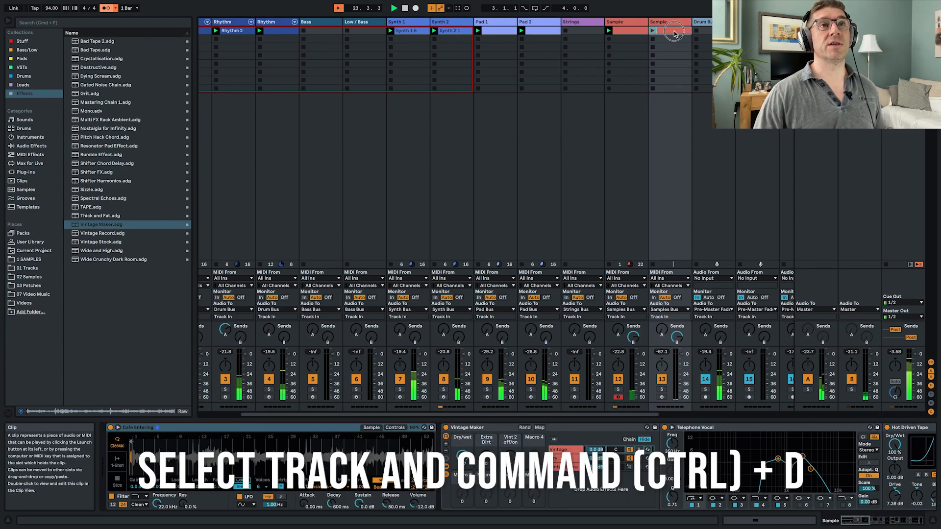
key(Delete)
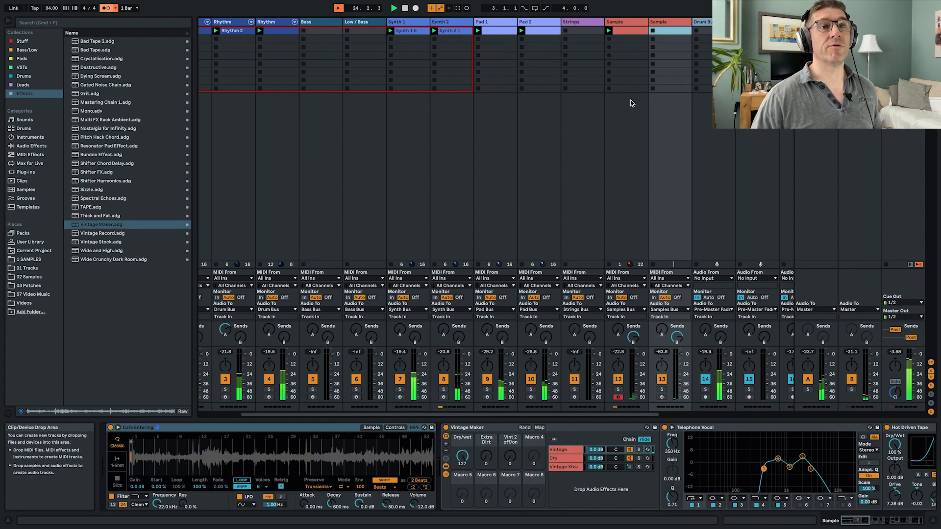
- Arm the duplicated Sample track and move the sample start in its Simpler to a later section of the Cafe Entering recording
click(661, 397)
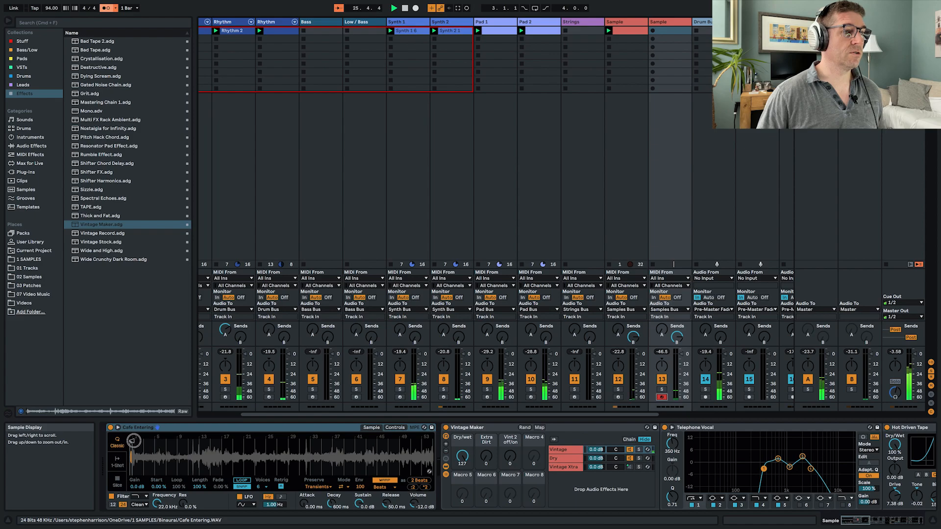
drag(132, 440, 260, 465)
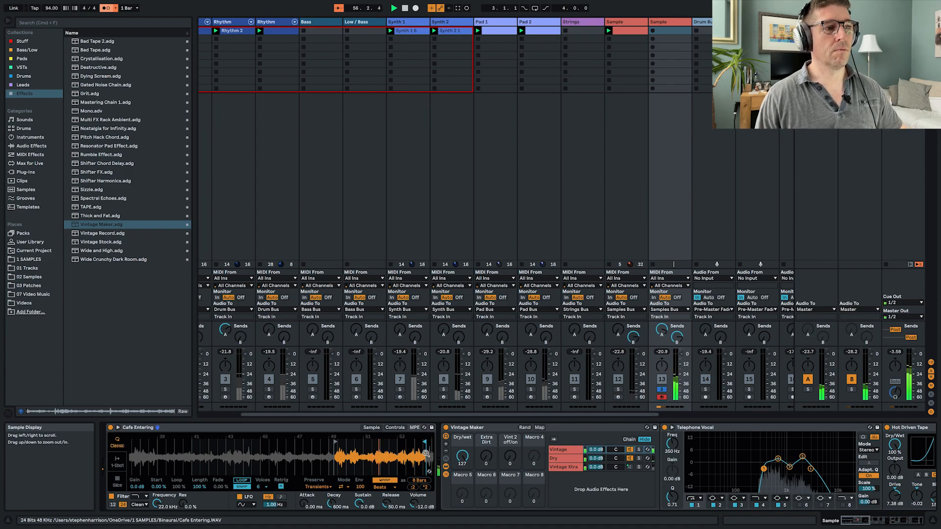
scroll(404, 455, right, 3)
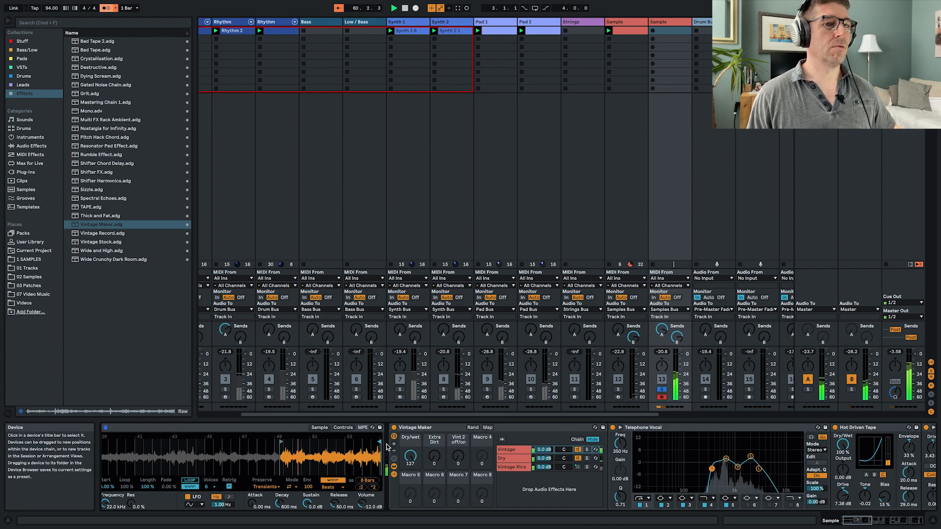
- Create a MIDI clip in the duplicated Sample track's first slot and set its loop length to 8 bars
double_click(669, 30)
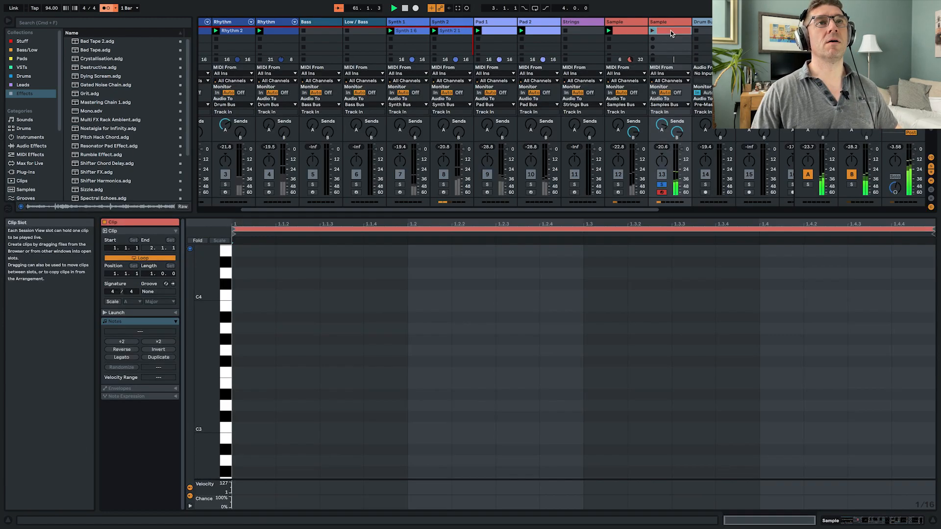
scroll(298, 435, down, 3)
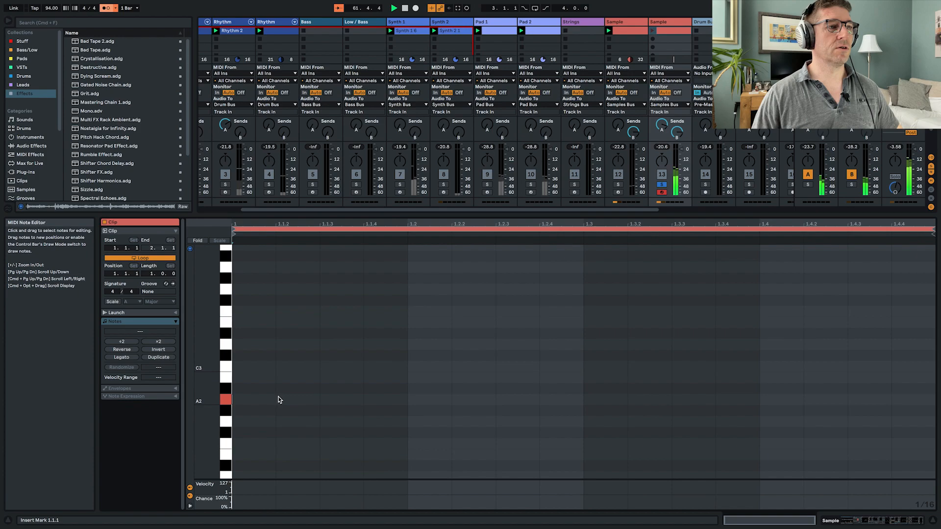
click(152, 274)
text(8)
key(Return)
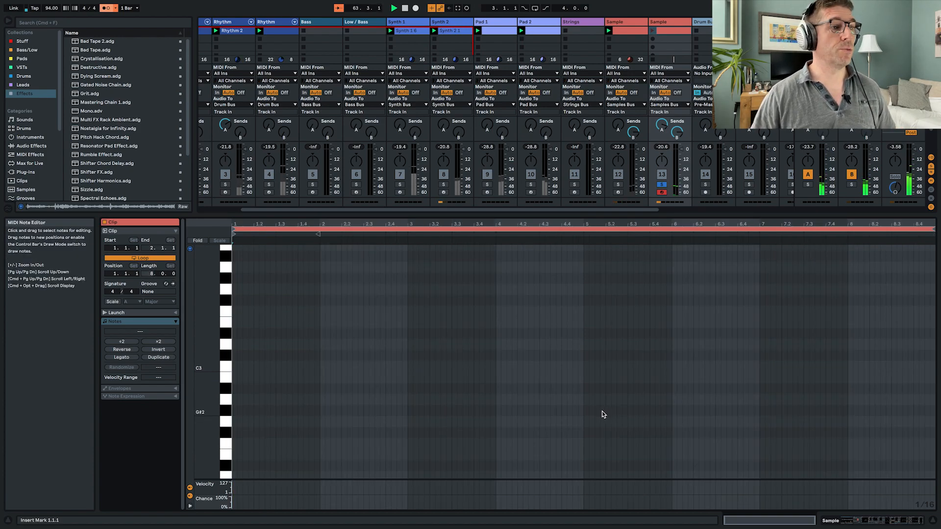
- Add an A2 note from bar 5 to bar 8 in the new clip and start playback just before it
double_click(585, 400)
drag(588, 400, 848, 422)
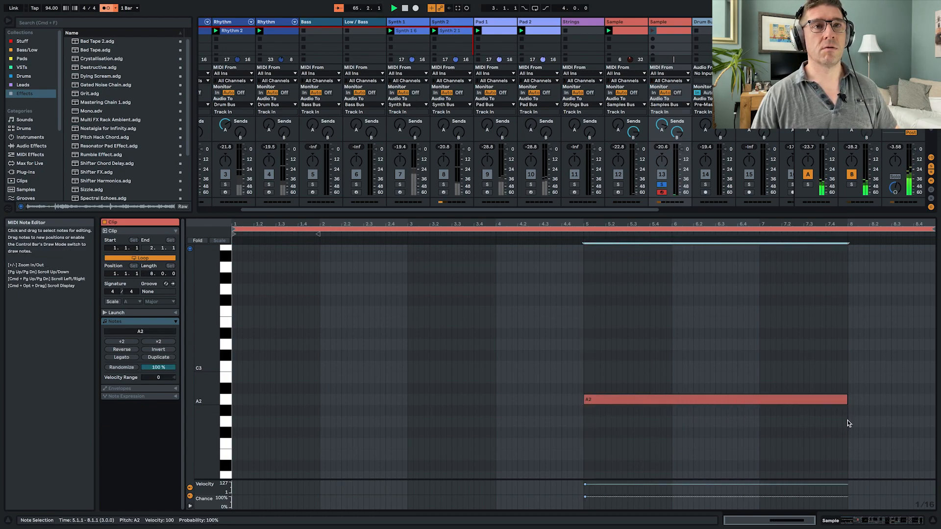
click(578, 236)
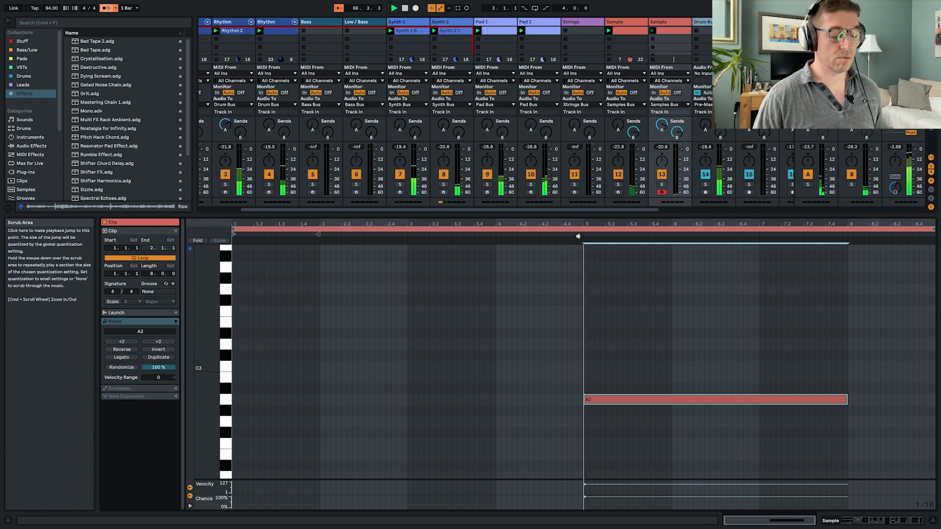
key(shift+Tab)
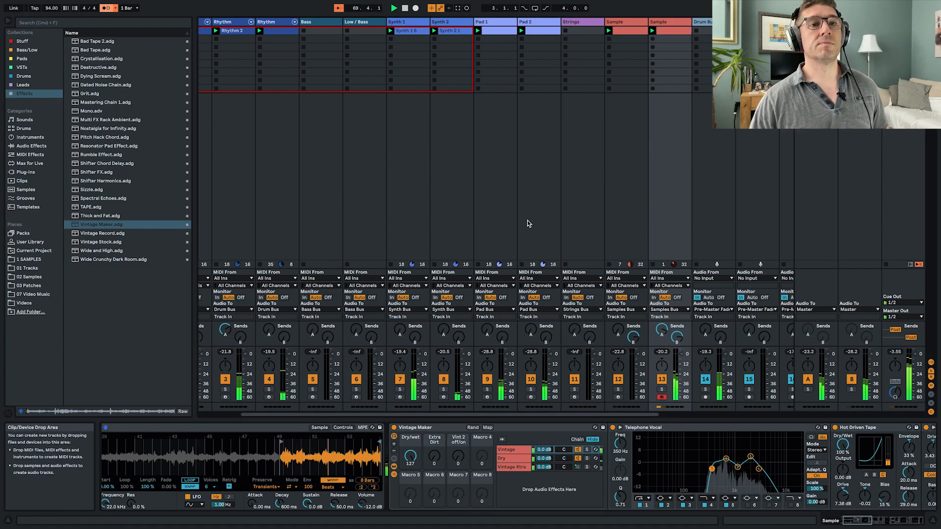
- Extend the A2 note in the duplicated Sample track's clip to the clip's end at 9.1.1 and stop playback
click(669, 31)
double_click(669, 31)
drag(847, 399, 933, 401)
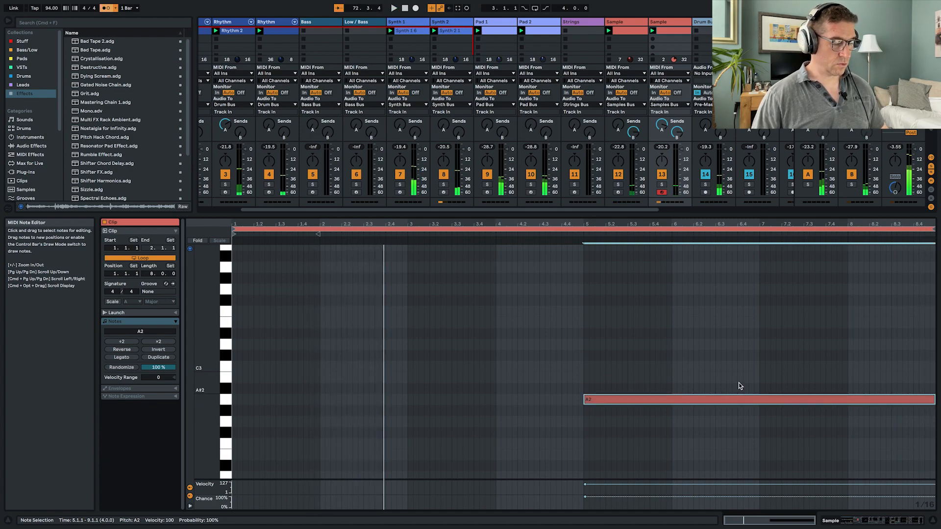
key(space)
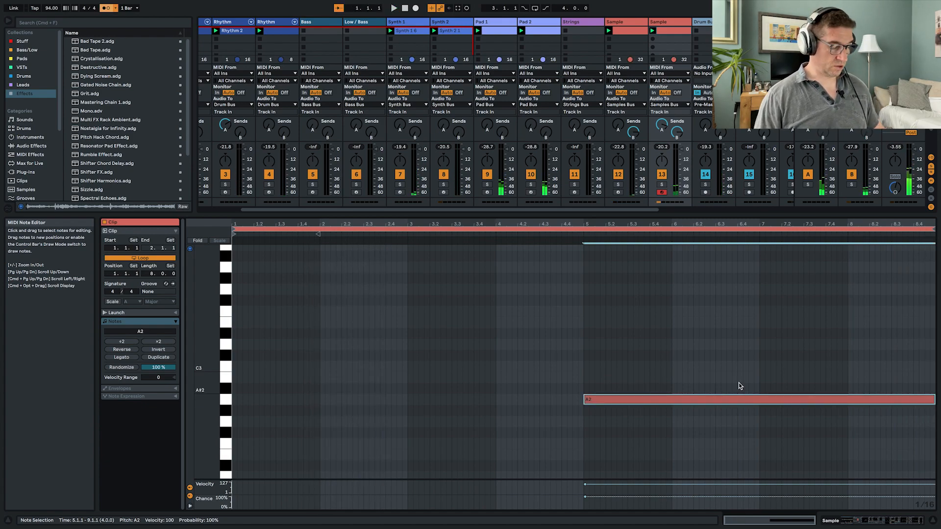
key(shift+Tab)
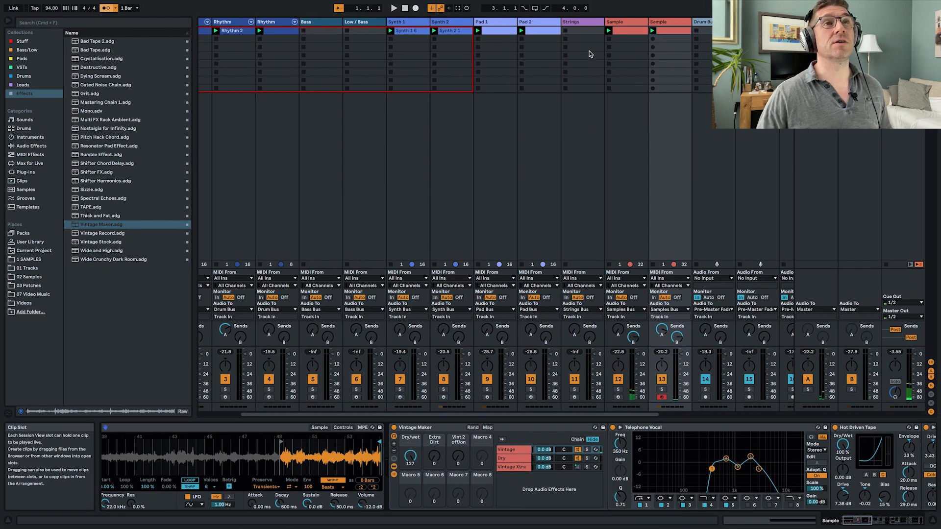
- Load the Reason Rack Plugin from the Reason Studios VST3 plug-ins onto the Strings track
click(586, 22)
click(25, 172)
click(81, 60)
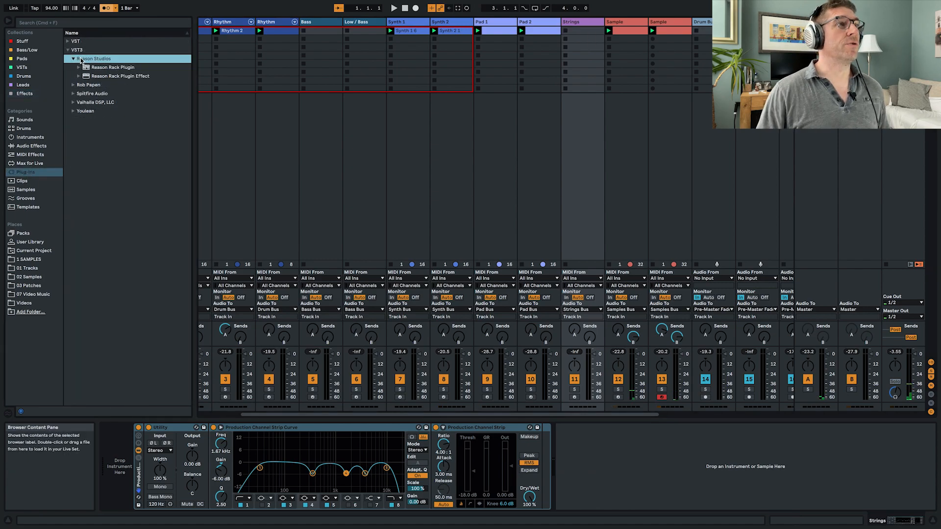
drag(94, 69, 571, 135)
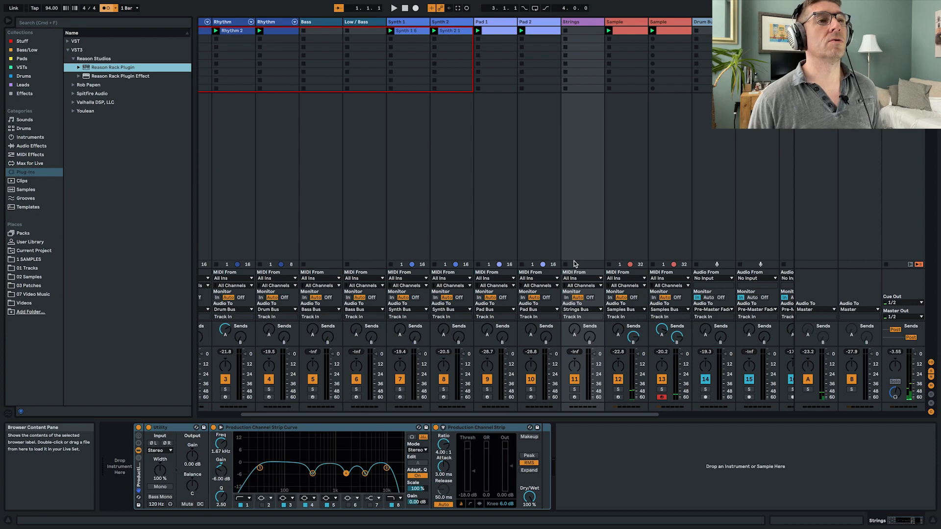
drag(574, 263, 574, 263)
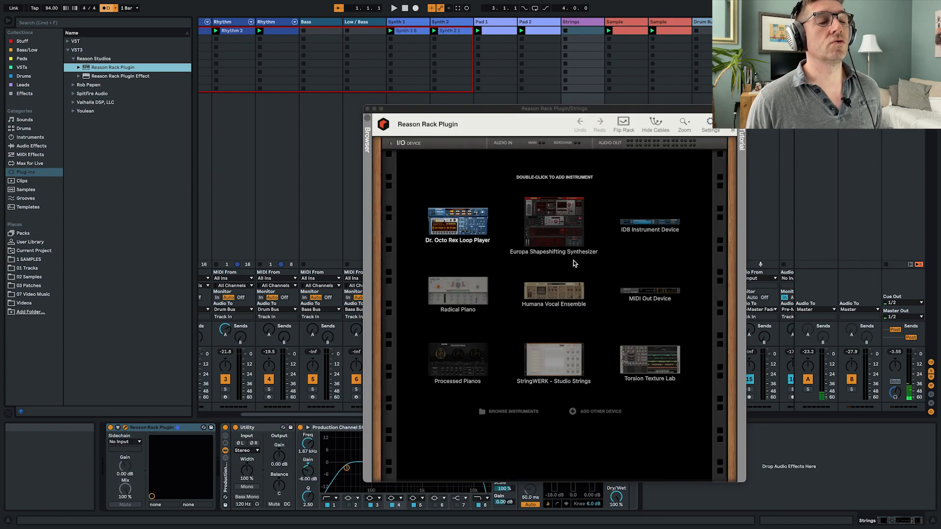
- Add the StringWERK - Studio Strings instrument to the rack, arm the Strings track to try it out, and close the plug-in window
double_click(549, 362)
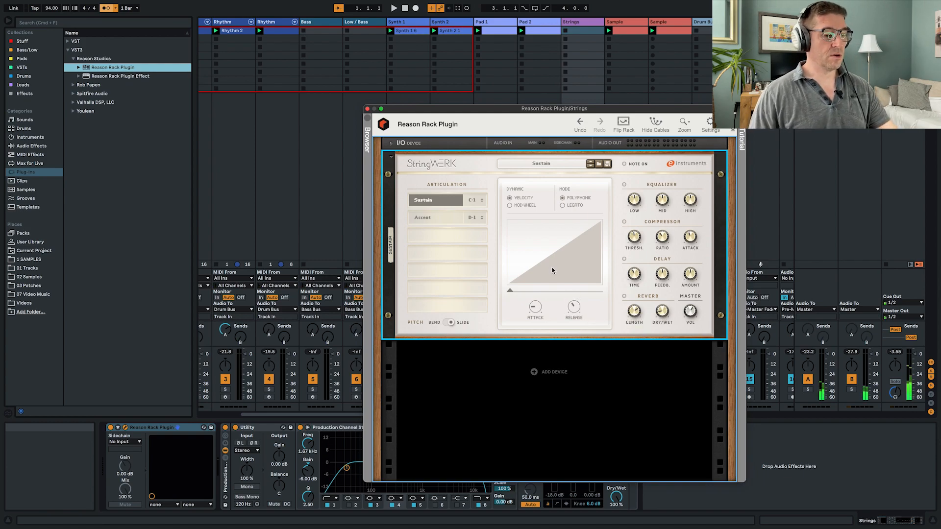
drag(595, 110, 378, 45)
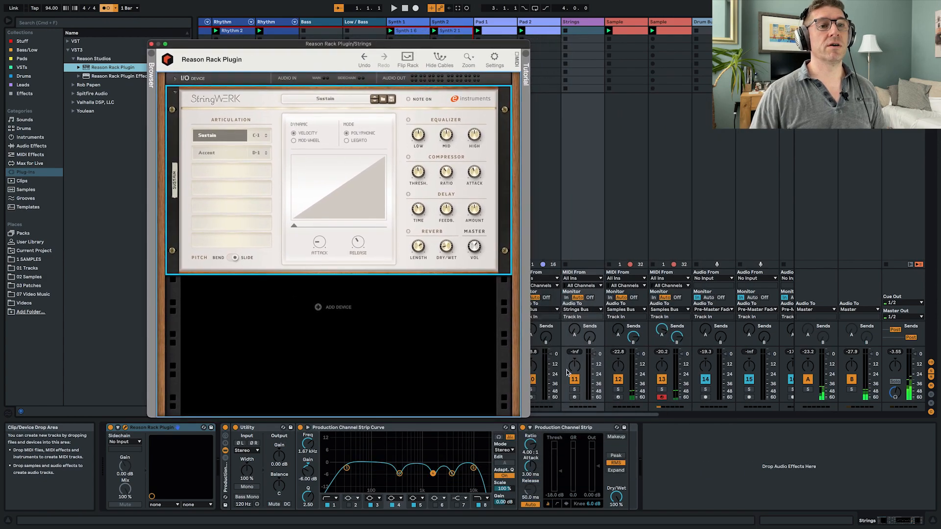
click(573, 397)
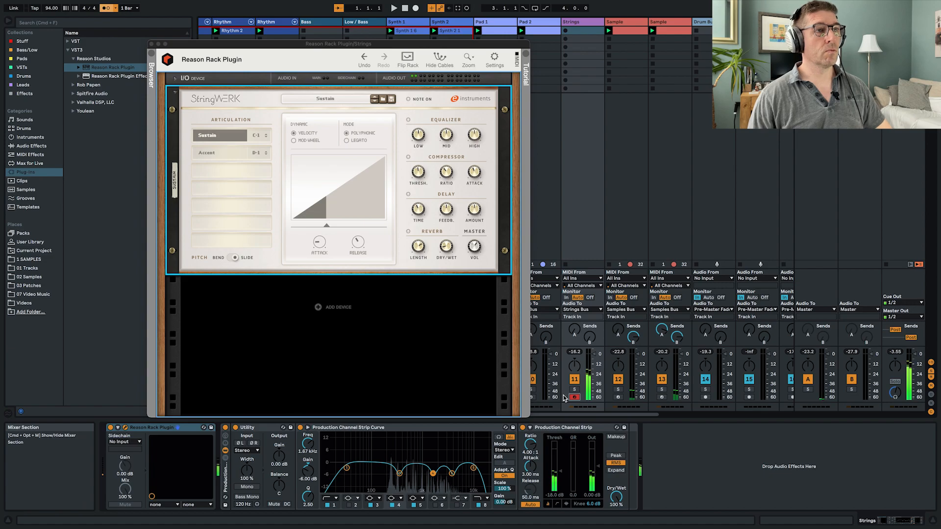
click(150, 44)
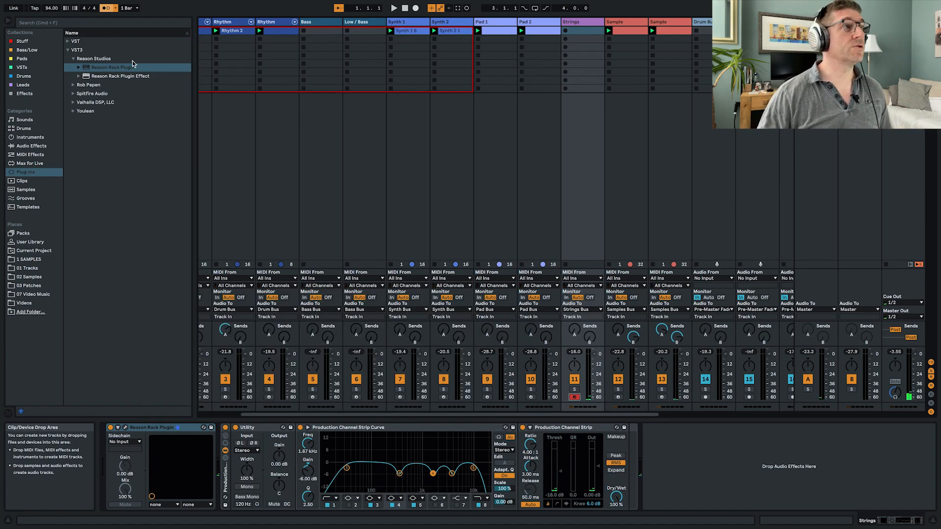
- Insert the Grit effect rack directly after the Reason Rack Plugin on Strings and set its Vintage Sampler Rate to 7.43 kHz
click(27, 94)
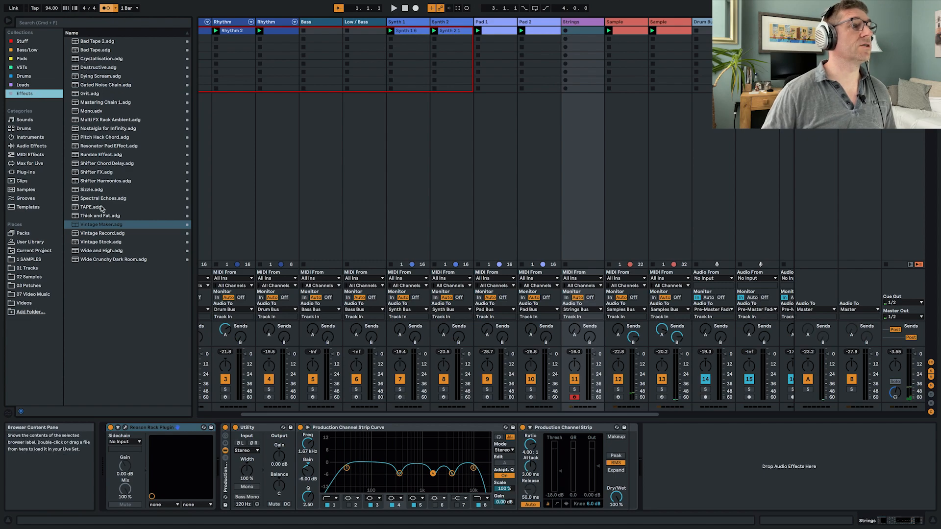
drag(83, 94, 225, 470)
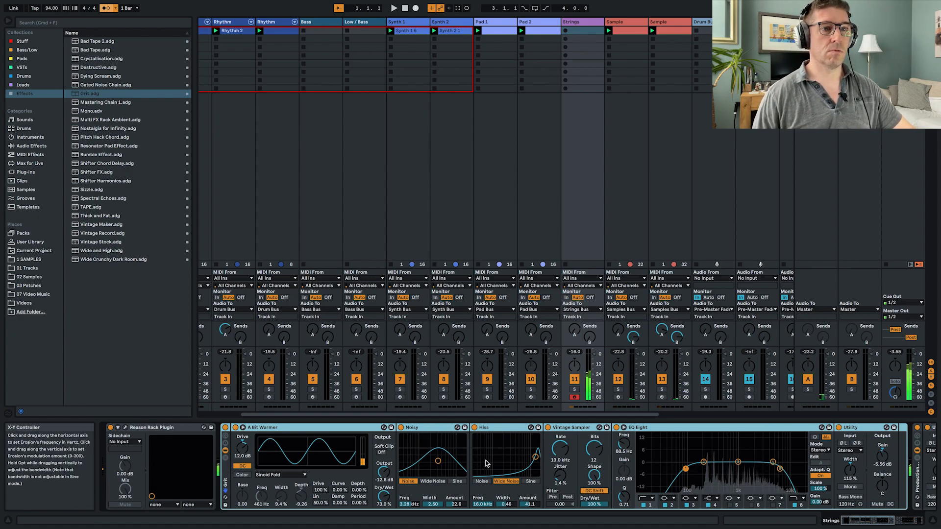
scroll(485, 463, right, 5)
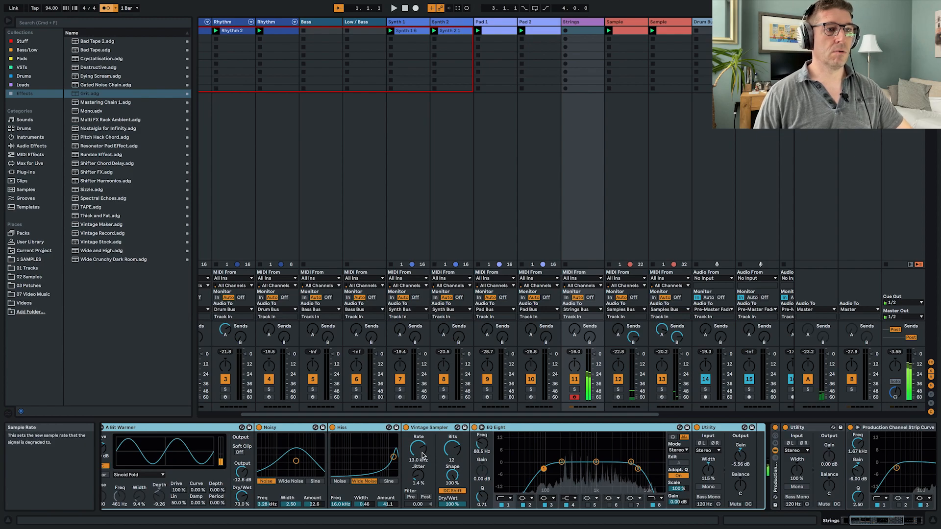
drag(422, 456, 423, 466)
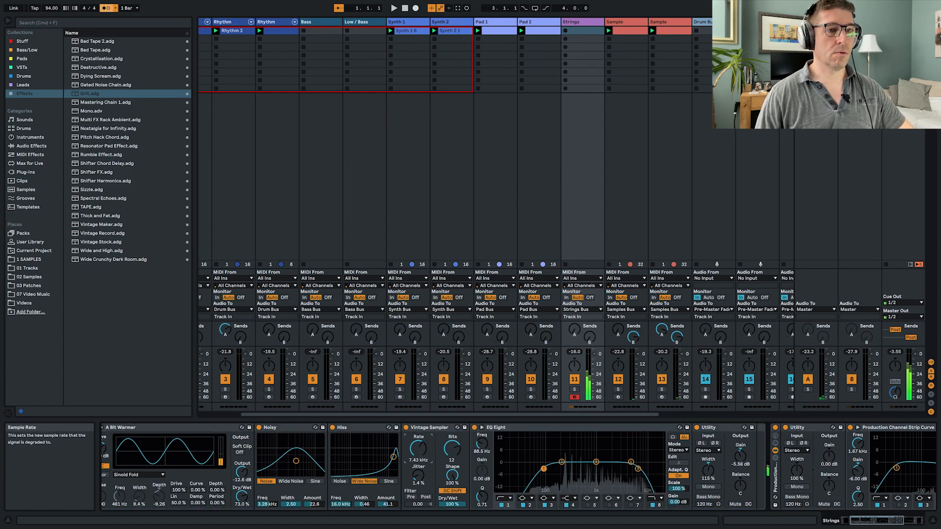
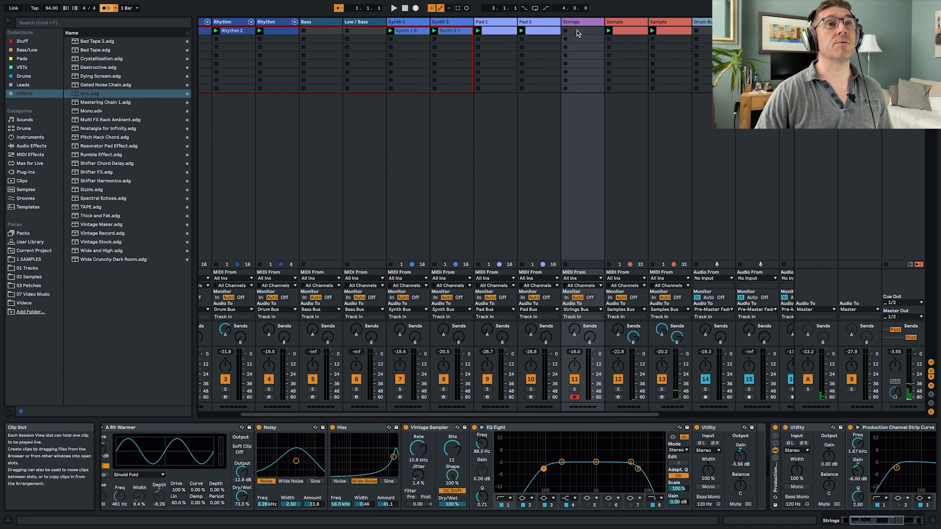
- Record a strings part into the Strings track's first clip slot and shorten the clip's loop to 9 bars, ending at 10.1.1
click(566, 32)
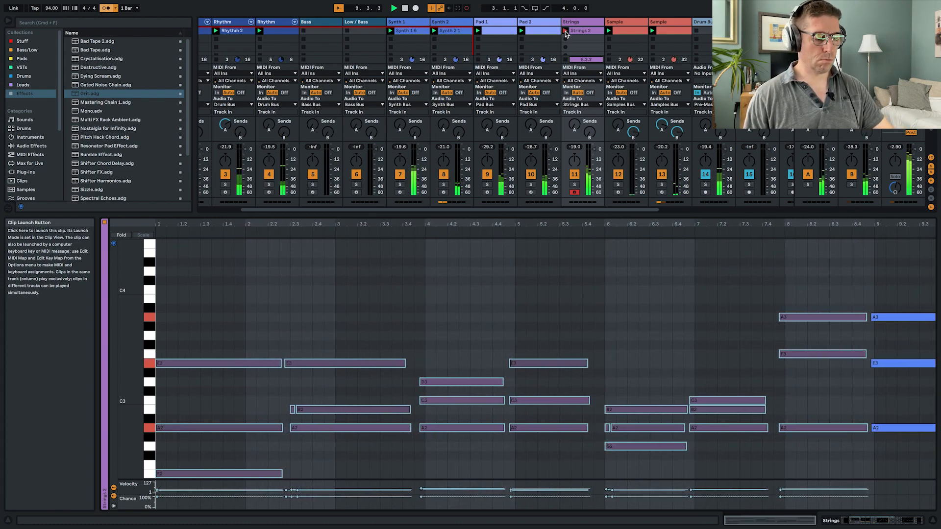
click(565, 32)
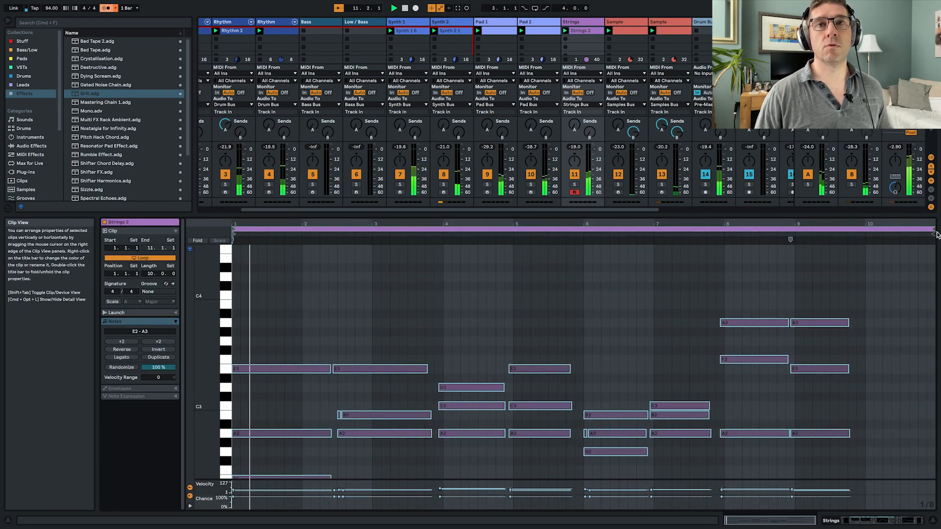
drag(931, 230, 865, 236)
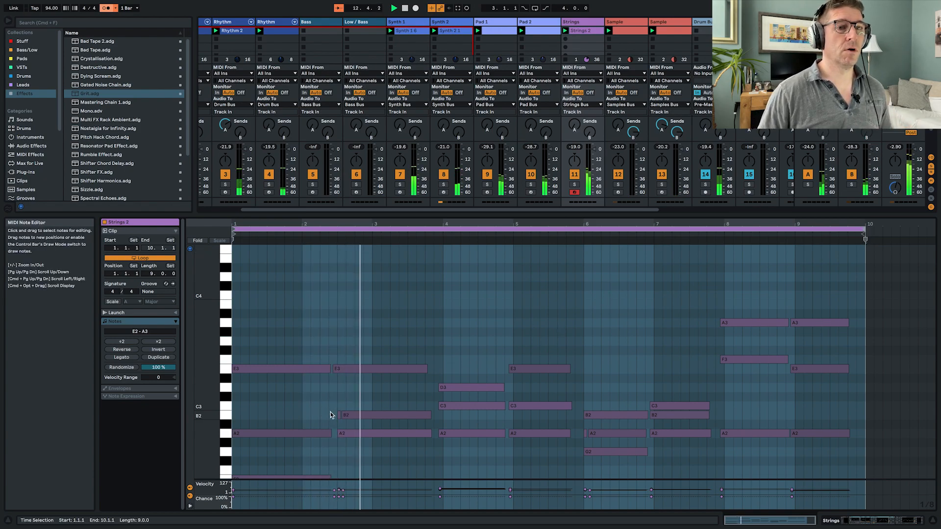
- Clean up the Strings clip by removing the stray short B2 and A2 notes and adjusting the main notes to start at 2.3.1 and 6.1.1
key(super+a)
click(337, 415)
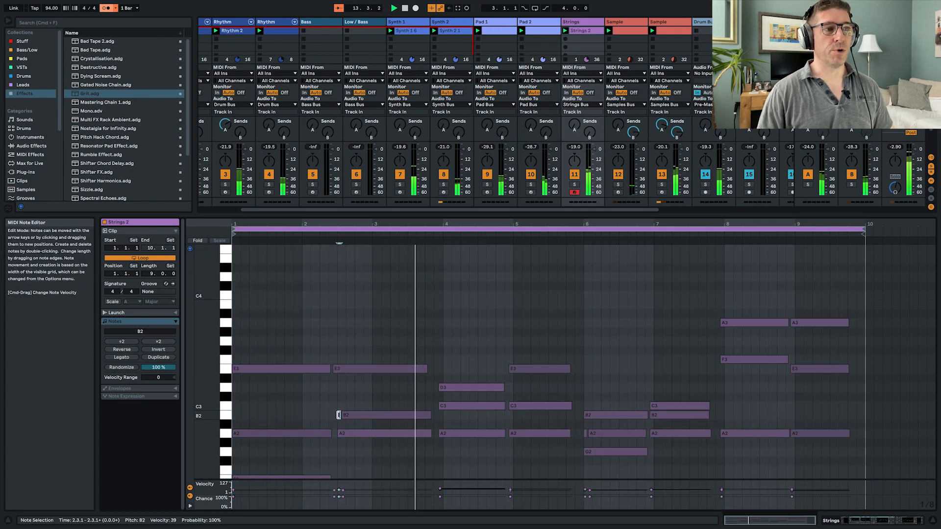
click(368, 416)
drag(368, 415, 361, 416)
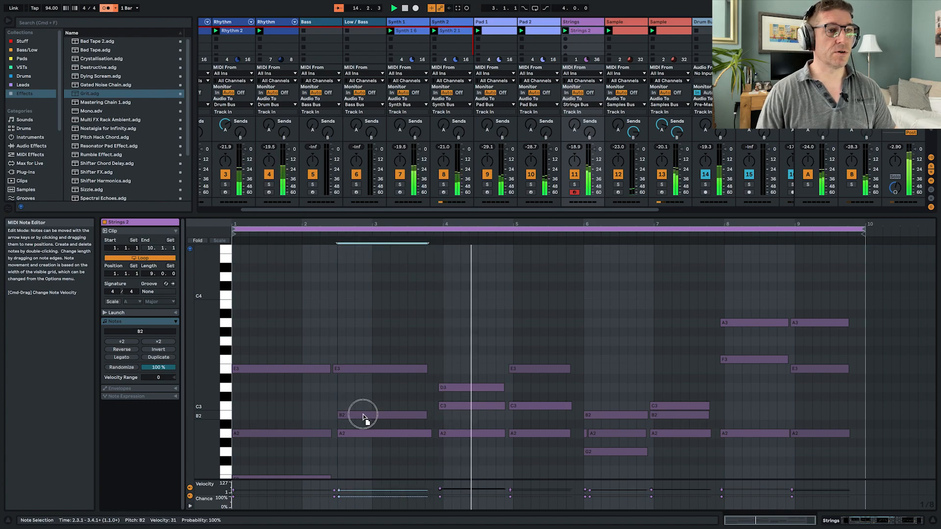
click(584, 432)
key(Delete)
drag(613, 434, 609, 434)
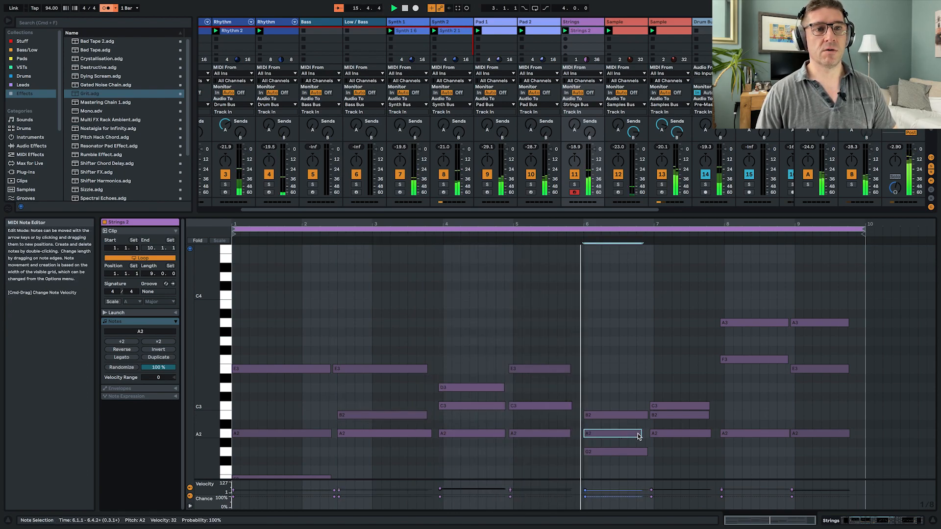
drag(642, 434, 645, 435)
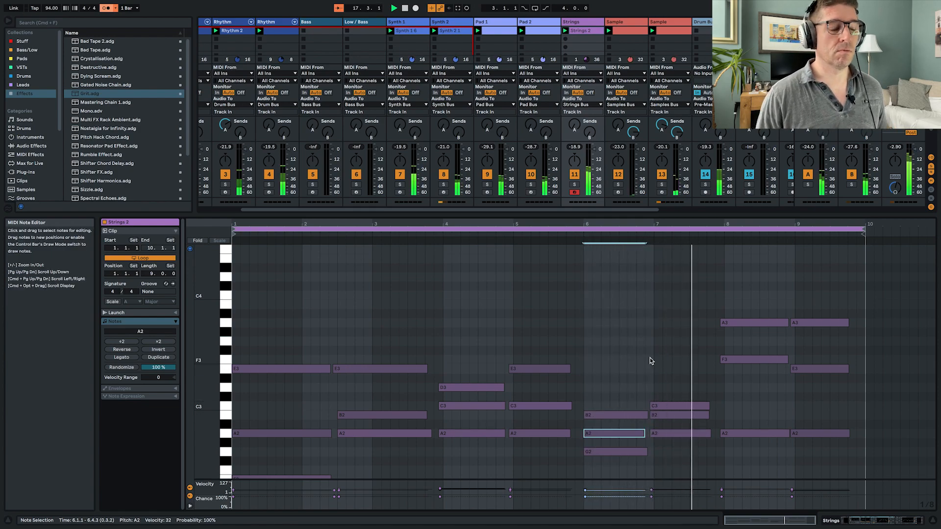
- Return to the device view and raise the Strings track's send B during playback
key(shift+Tab)
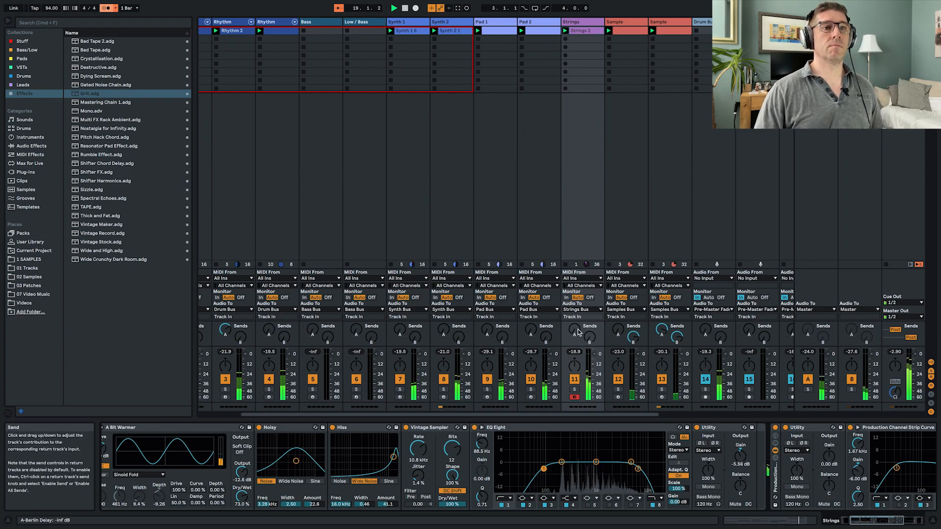
mouse_move(592, 336)
mouse_down()
mouse_move(592, 318)
mouse_move(591, 335)
mouse_up()
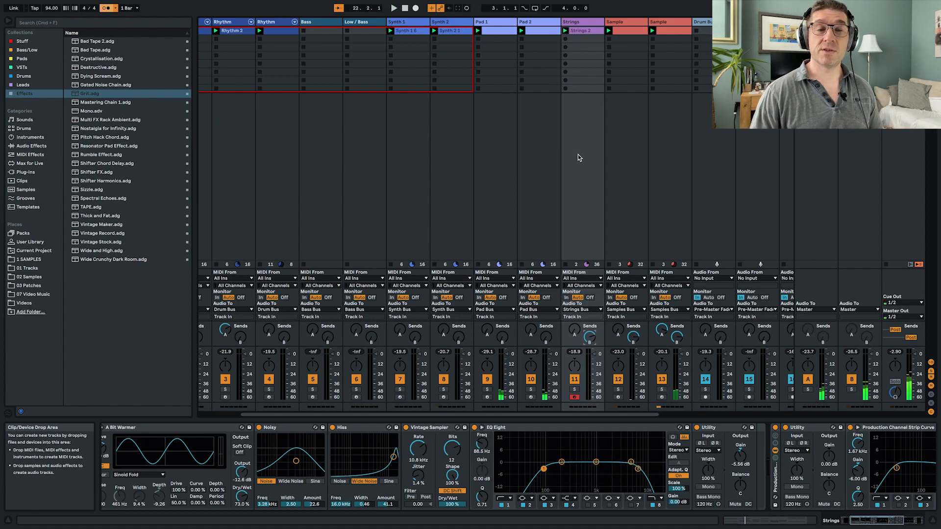
- Load Siney Saw Bass from the Bass/Low collection onto the Bass track, look over its Wavetable oscillators, and arm the track
click(319, 163)
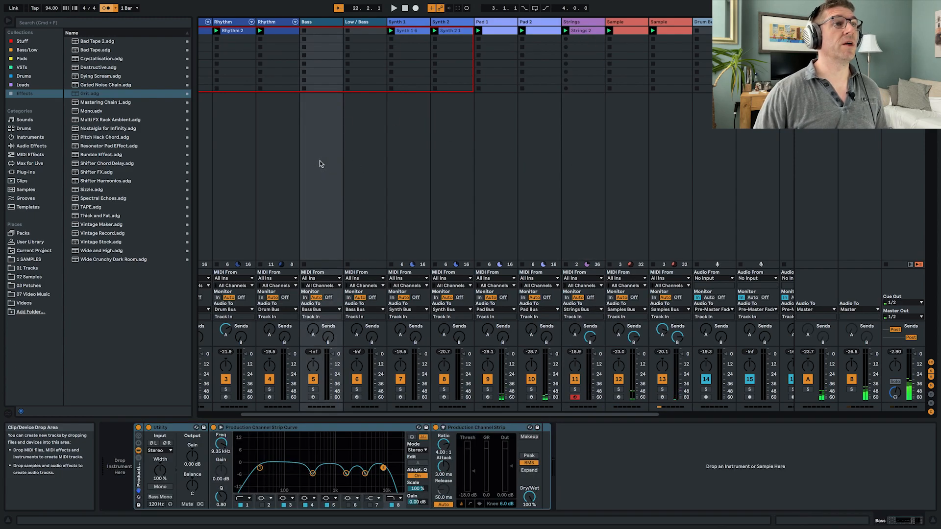
click(24, 41)
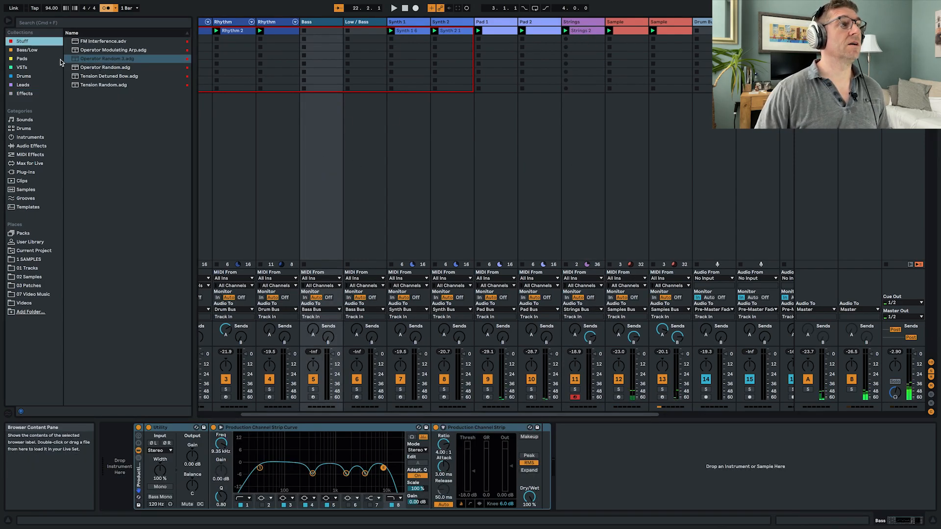
click(27, 49)
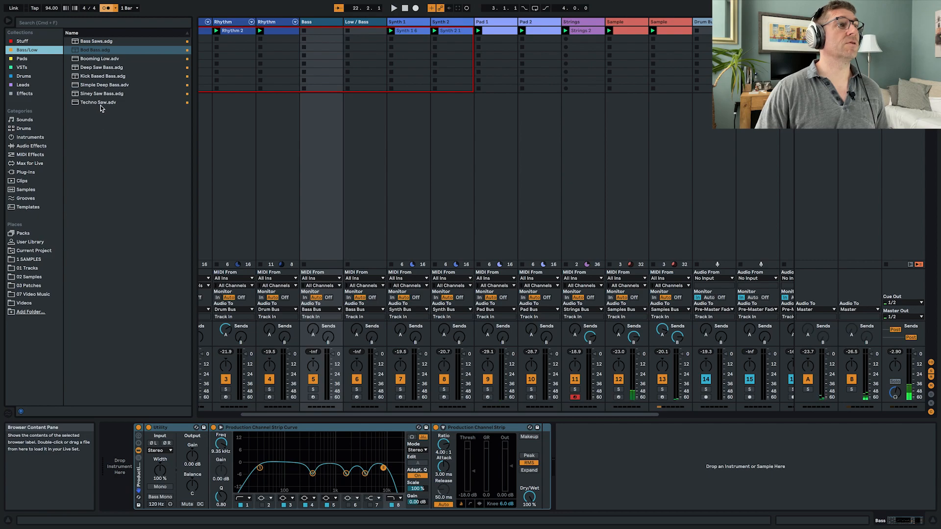
drag(98, 96, 328, 132)
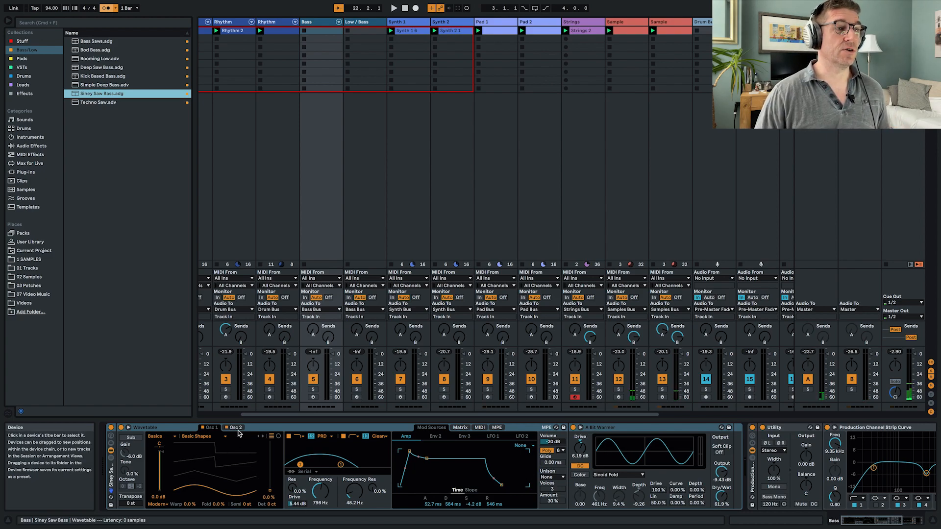
click(238, 428)
click(211, 428)
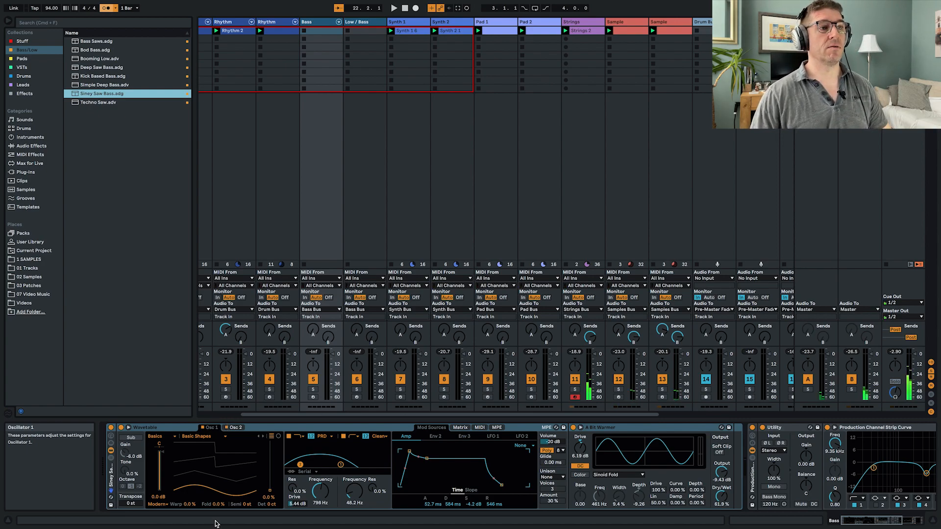
click(313, 397)
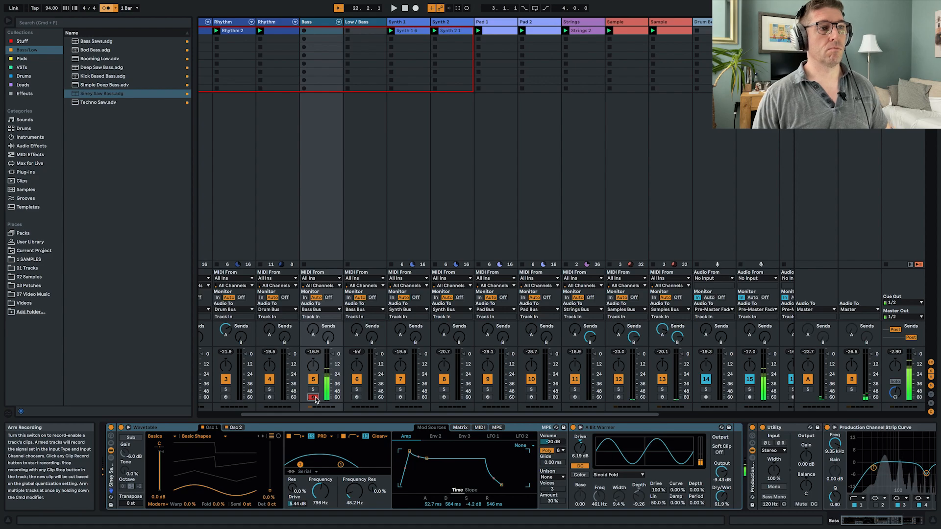
- Create an empty MIDI clip in the Bass track's first slot and audition the A1 key in its piano roll
double_click(320, 32)
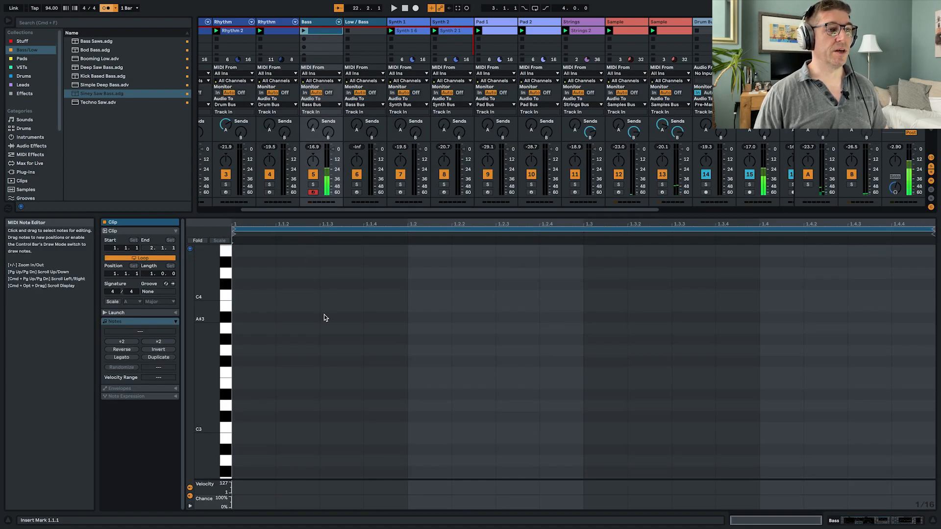
scroll(323, 318, down, 8)
click(225, 297)
click(226, 298)
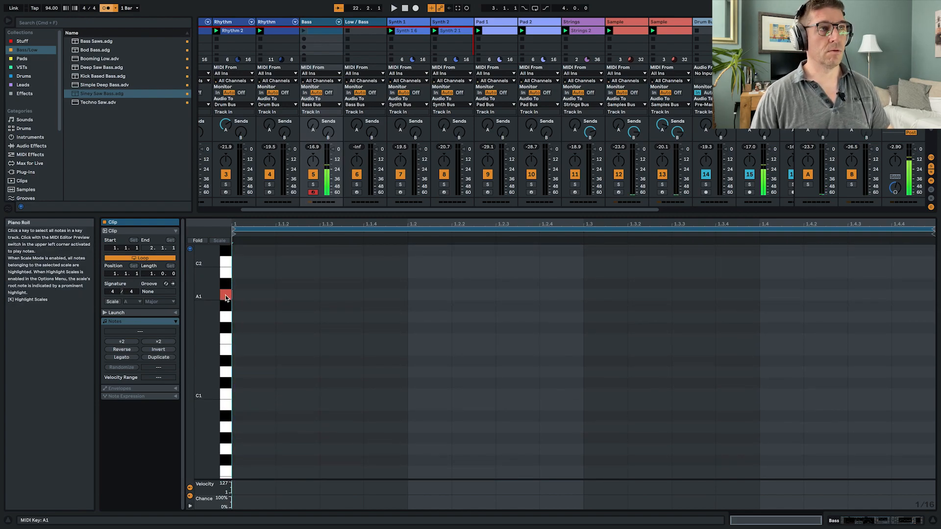
- Enlarge the Production Channel Strip Curve display on Bass to examine the bass notes' low frequencies, and return to the clip's notes
key(shift+Tab)
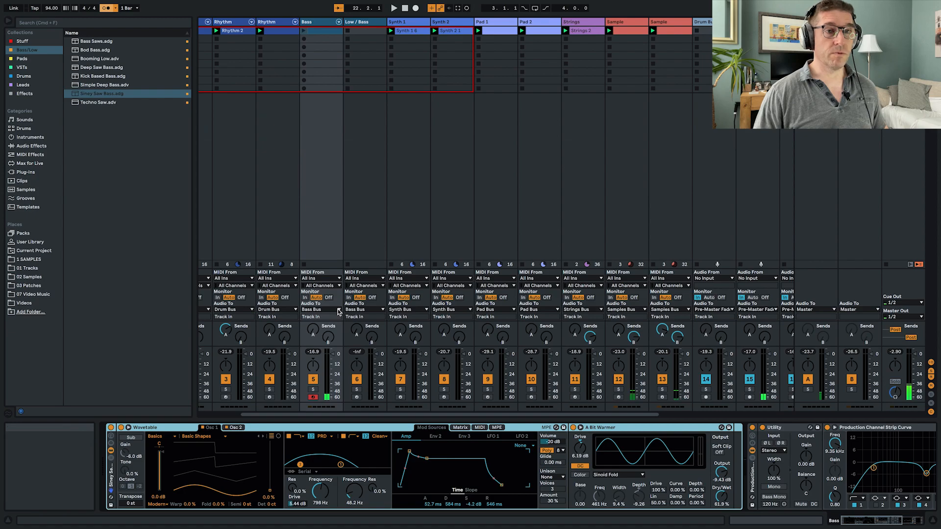
scroll(711, 463, right, 10)
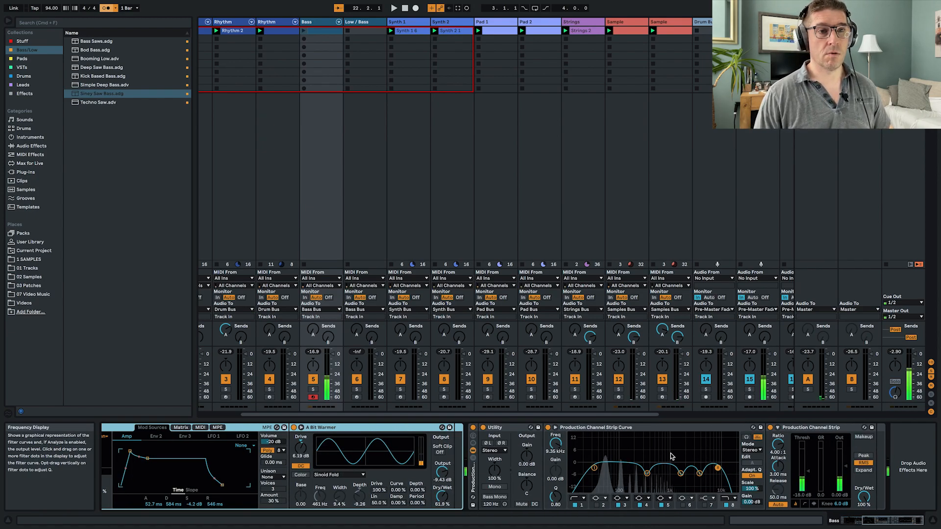
click(555, 427)
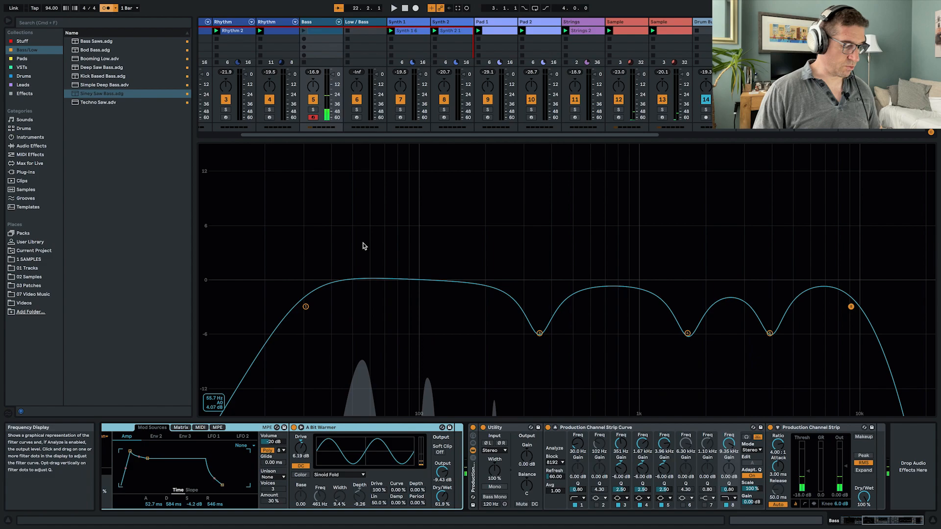
key(shift+Tab)
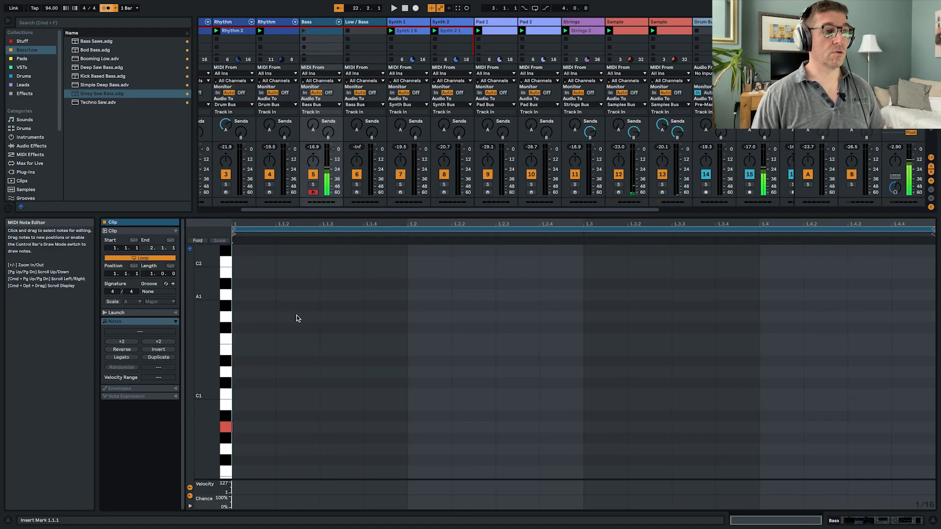
- Add an A0 note at the start of the Bass clip, lasting until about 2.3, and set the loop length to 4 bars
double_click(253, 431)
drag(275, 429, 676, 436)
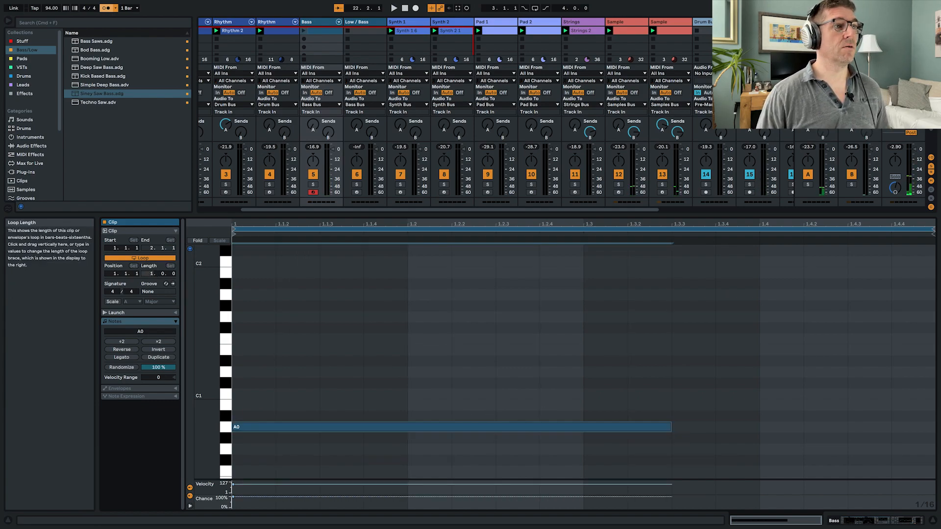
key(Return)
scroll(246, 306, down, 3)
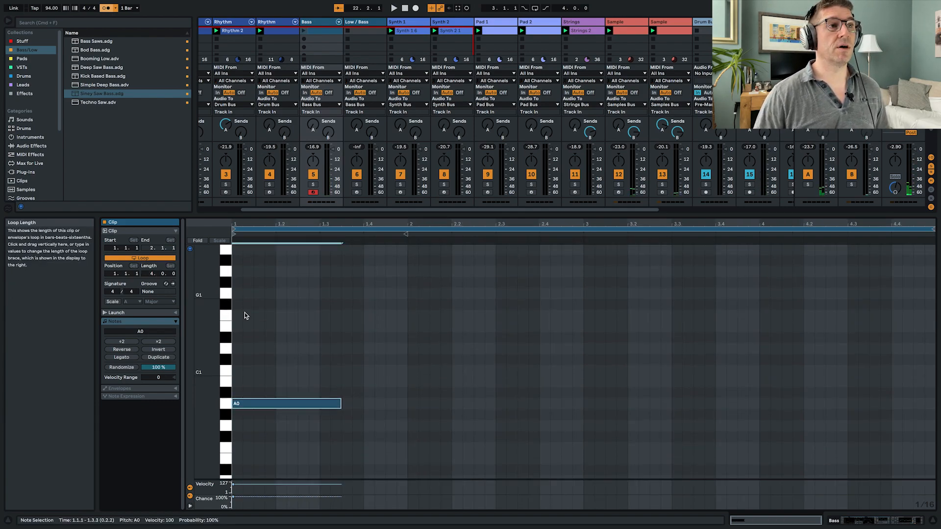
drag(340, 367, 495, 369)
- Launch the Bass clip alongside the other tracks and collapse the enlarged EQ display in its device chain
click(304, 30)
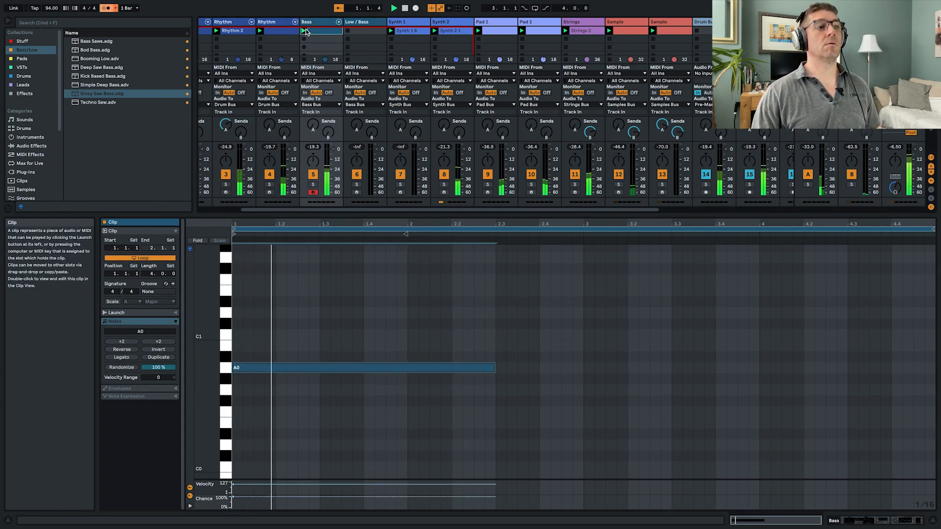
key(shift+Tab)
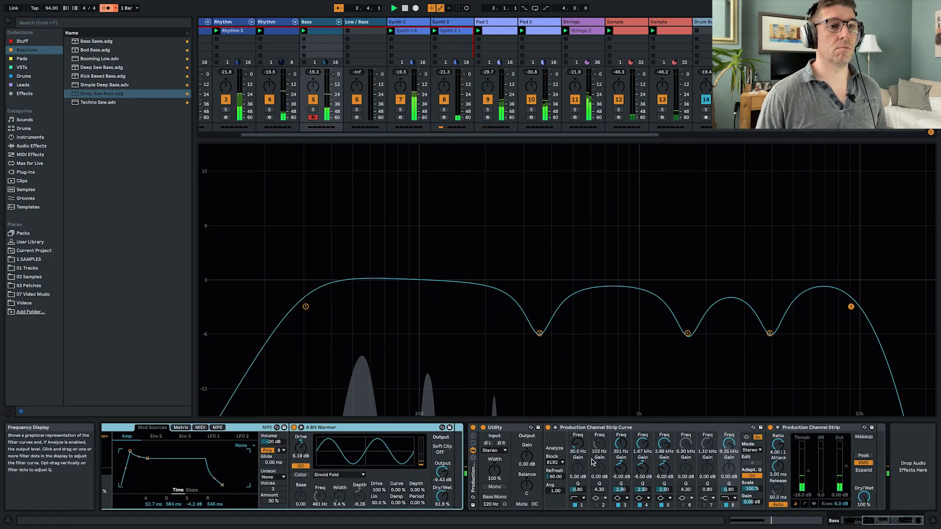
click(555, 429)
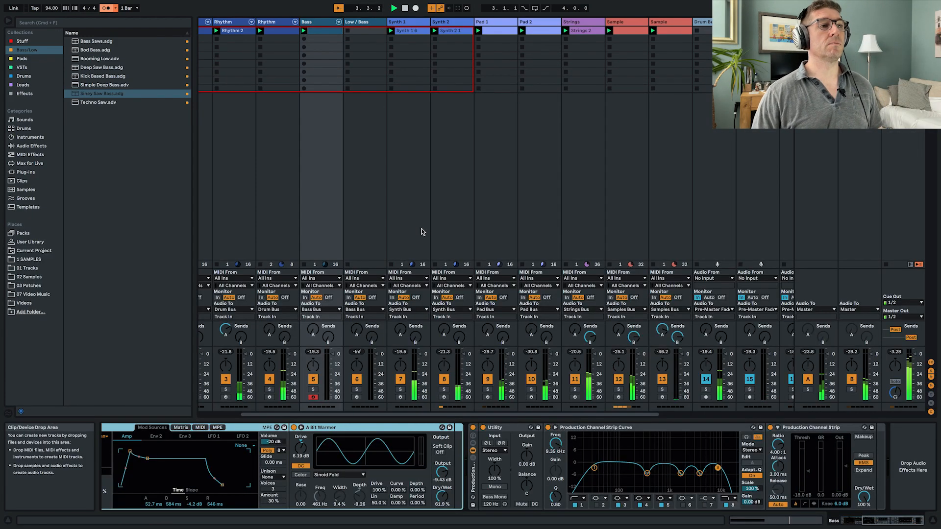
scroll(283, 161, left, 3)
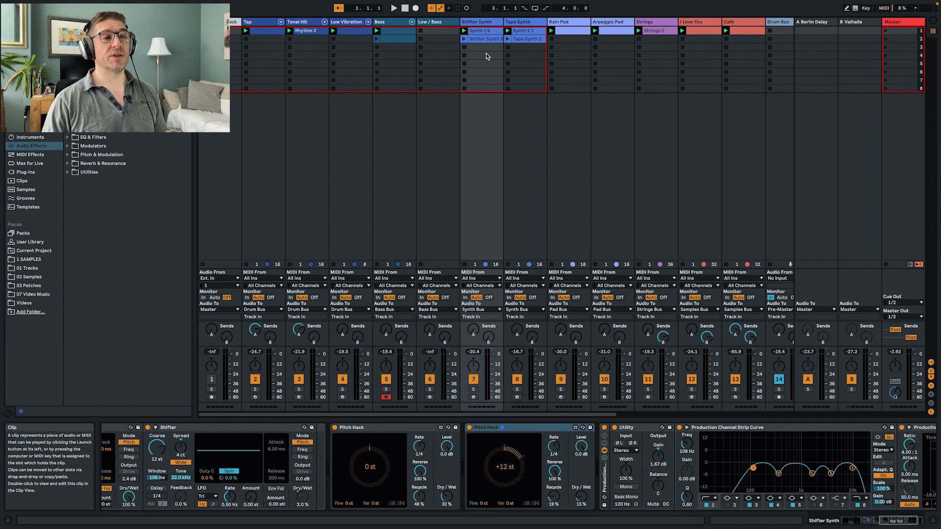
- Listen to the Shifter Synth track in solo, and switch its solo off again
click(473, 390)
key(space)
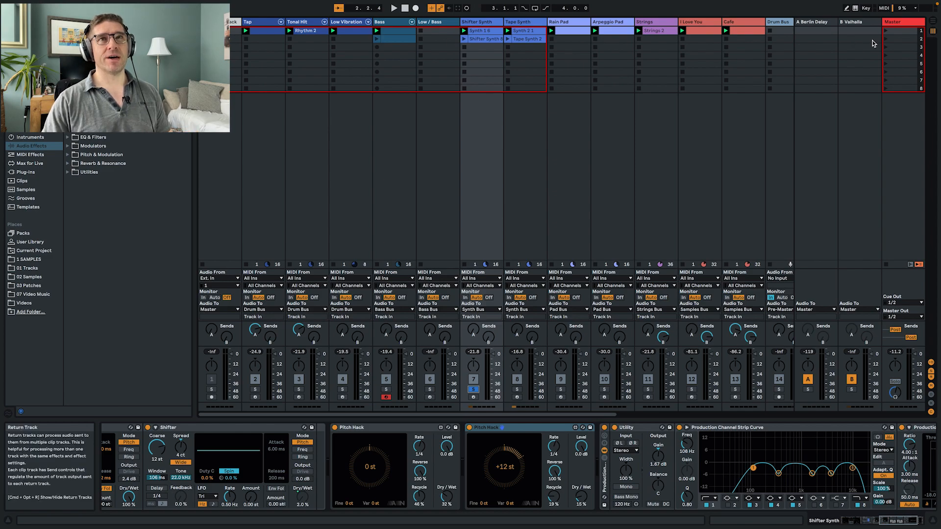
click(473, 389)
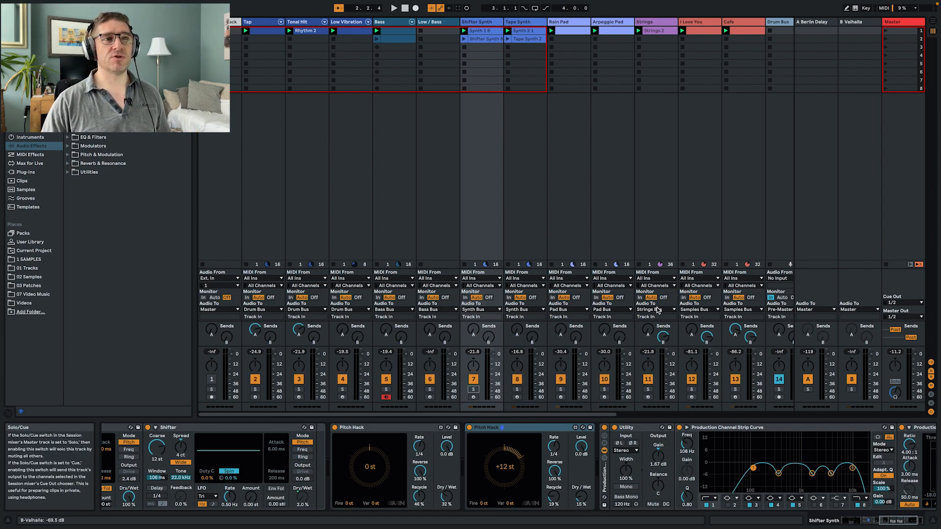
- Launch scene 2 to hear its bass and synth variations, and switch back to scene 1
click(885, 40)
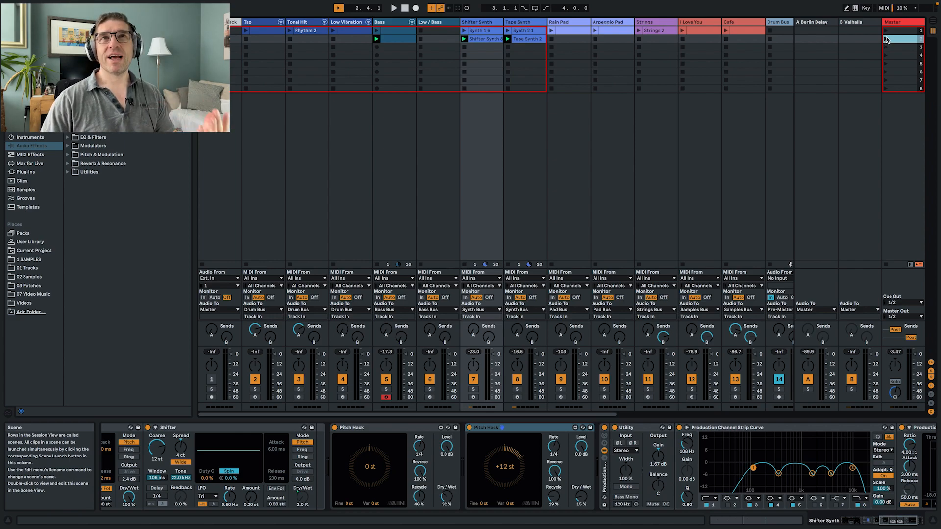
click(885, 31)
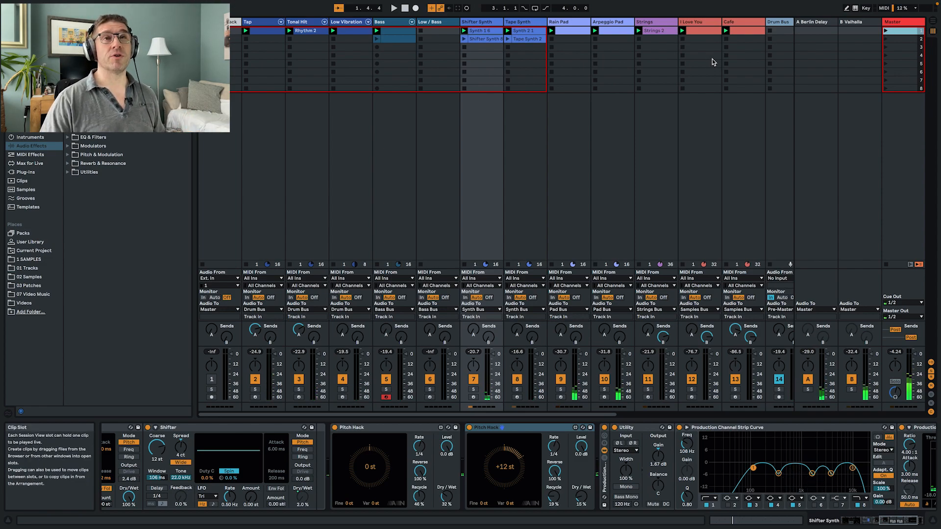
- Copy all scene 1 clips from Tap through Cafe into the Arrangement at bar 49 and set playback back to the arrangement
click(262, 32)
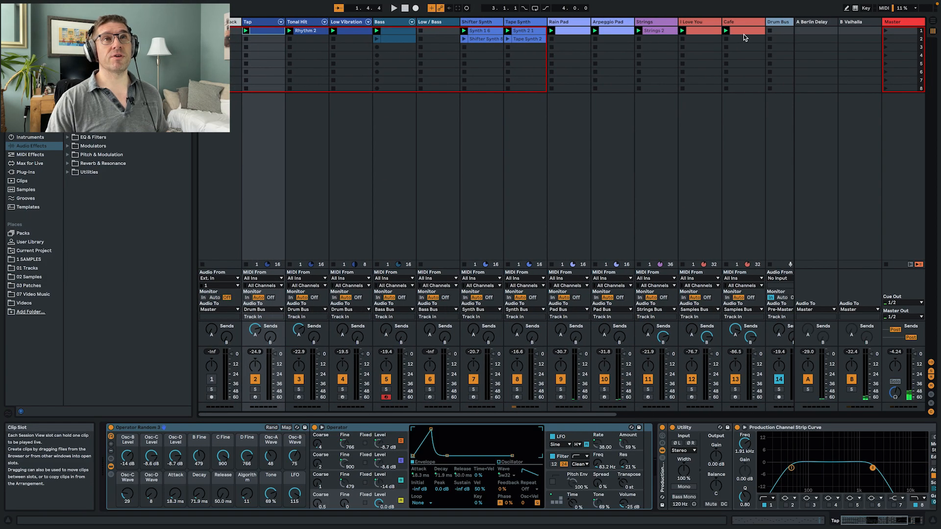
click(742, 32)
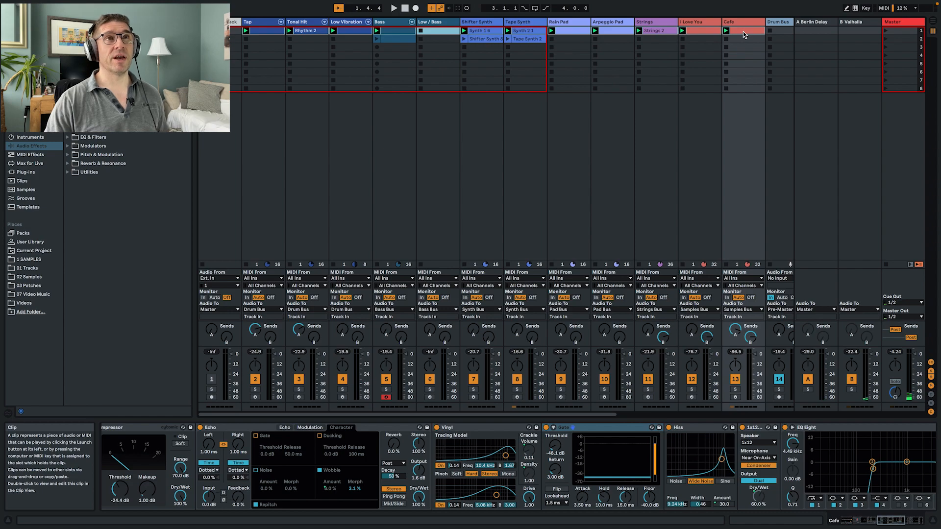
drag(265, 33, 544, 67)
key(Tab)
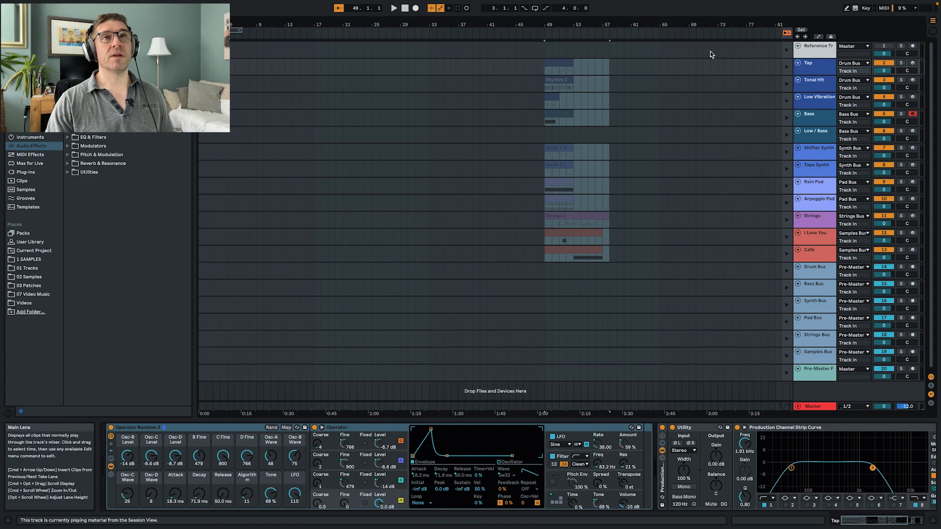
click(789, 34)
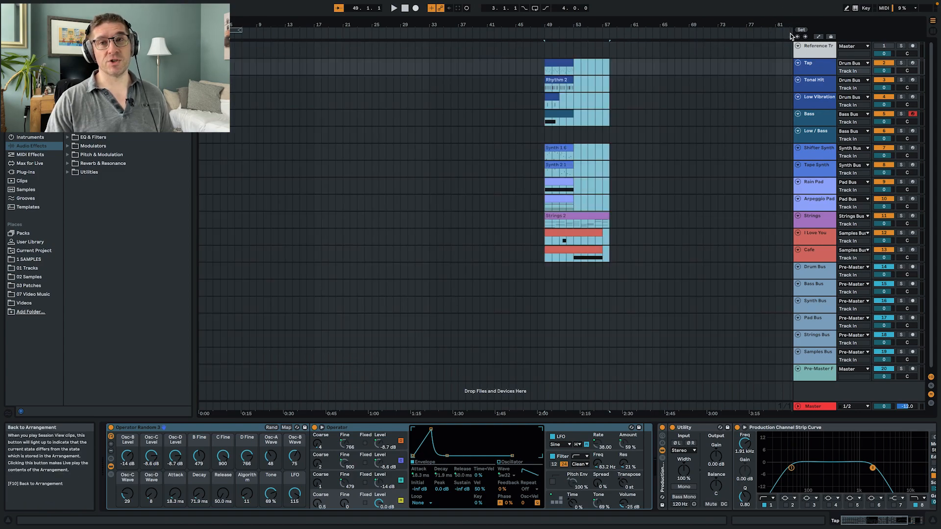
- Lower the A2 note of the third chord to G2 in the Strings 2 clip at bar 1
click(662, 81)
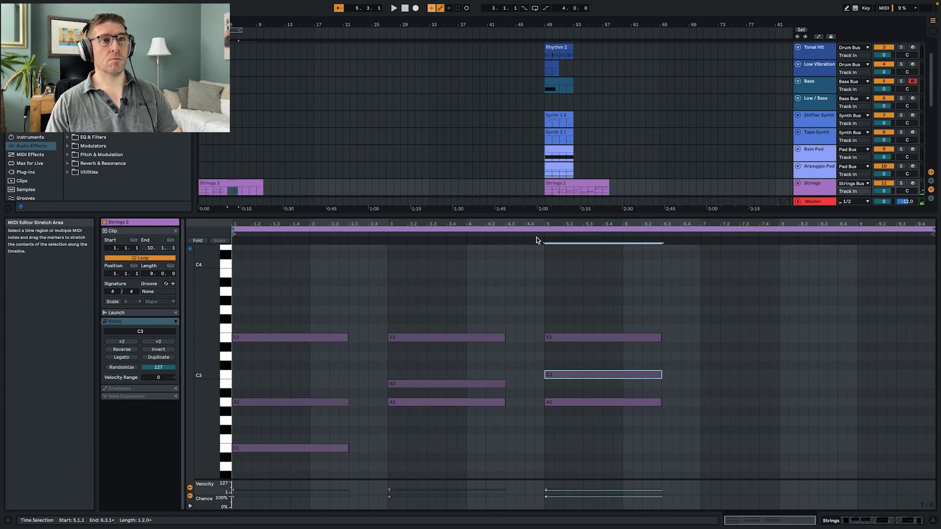
click(542, 235)
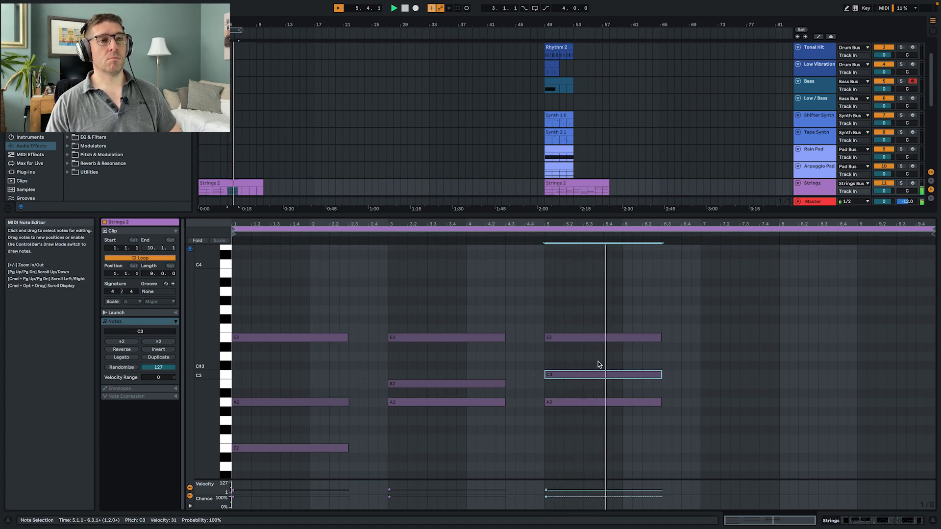
key(space)
click(580, 403)
key(Down)
key(Down)
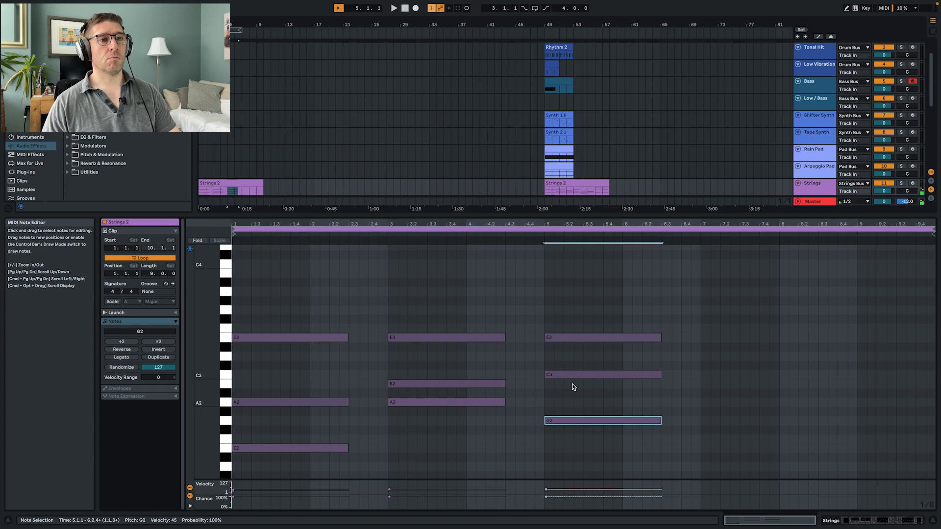
- Audition the second and third chords of the opening Strings 2 clip
click(541, 235)
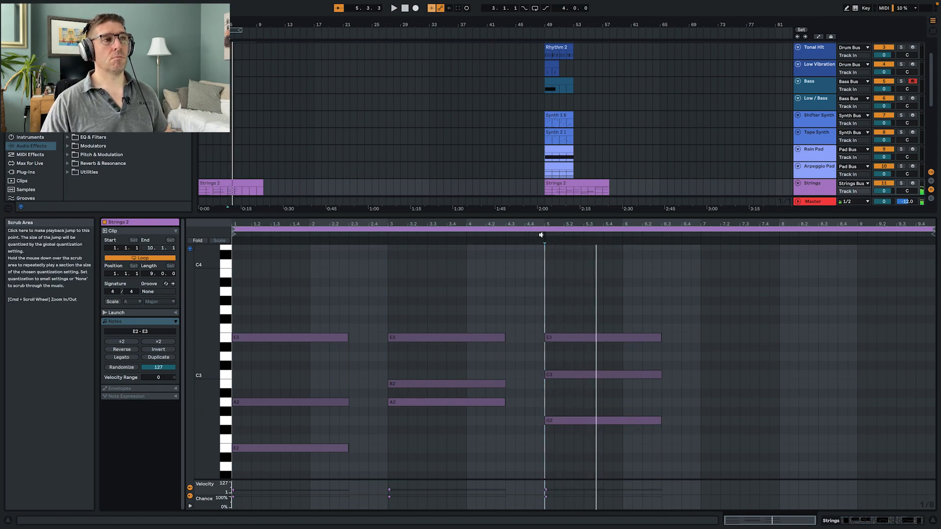
key(space)
click(387, 236)
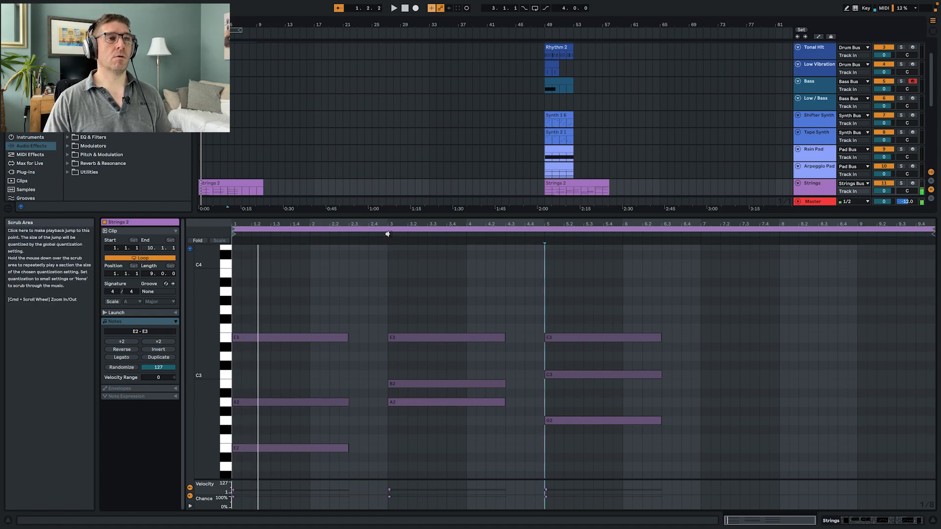
click(544, 233)
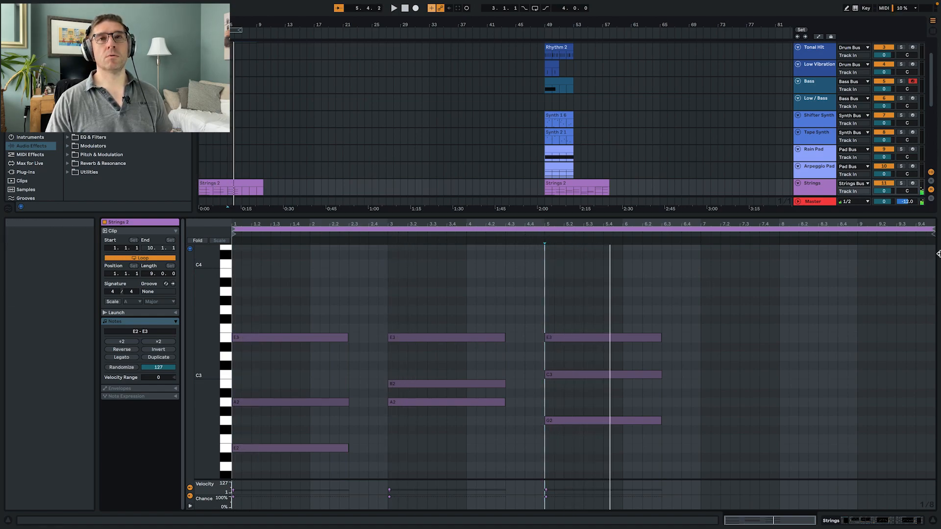
- Shorten the opening Strings 2 clip and its loop to 8 bars, ending at bar 9
drag(933, 232, 858, 248)
key(super+a)
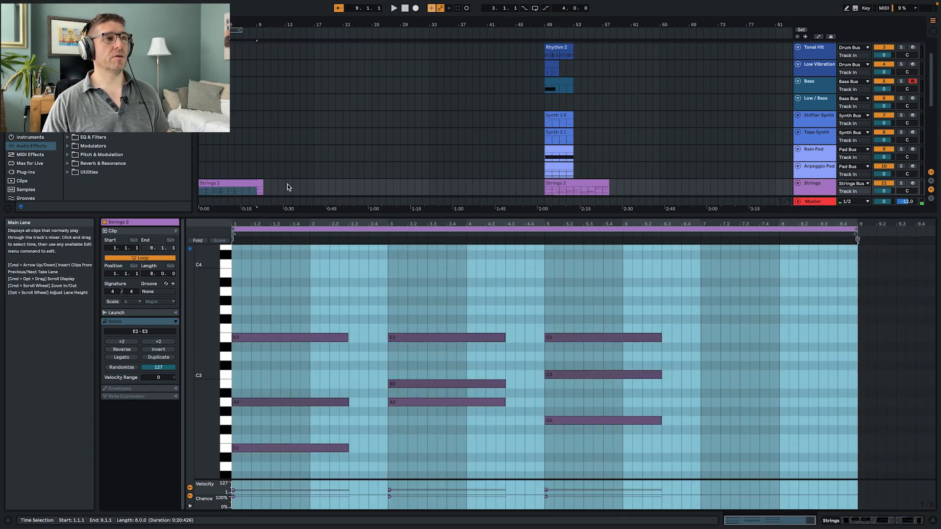
mouse_move(263, 186)
mouse_down()
mouse_move(242, 188)
mouse_move(257, 189)
mouse_up()
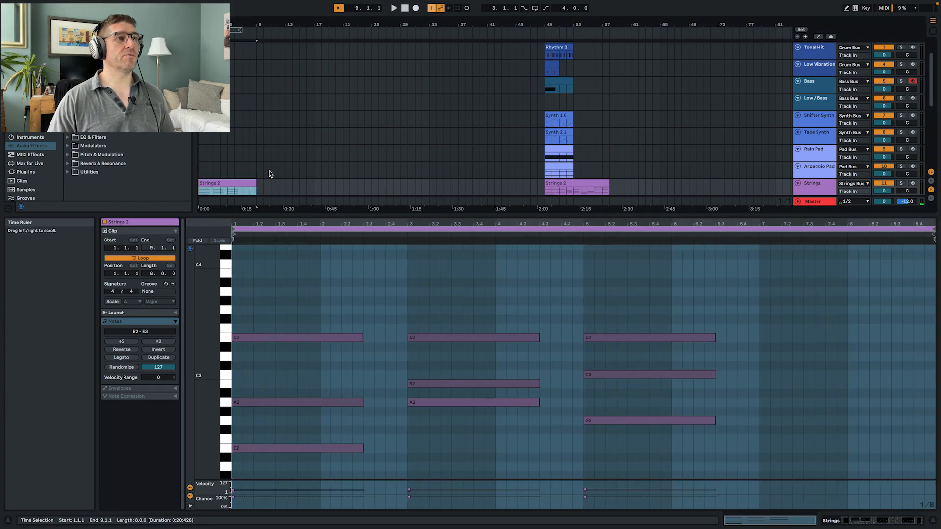
- Duplicate the 8-bar Strings 2 clip directly after itself at bar 9 and open the copy's notes
click(263, 169)
click(227, 214)
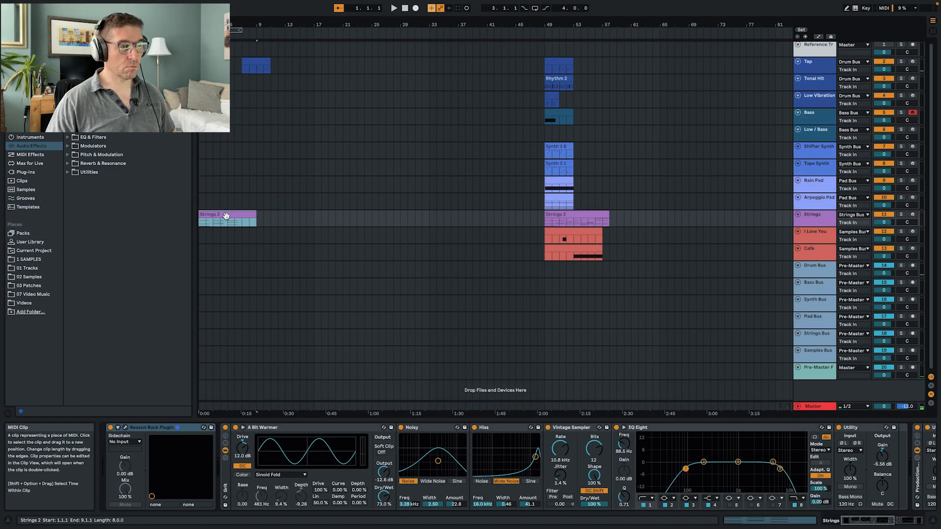
key(super+d)
click(275, 211)
double_click(275, 211)
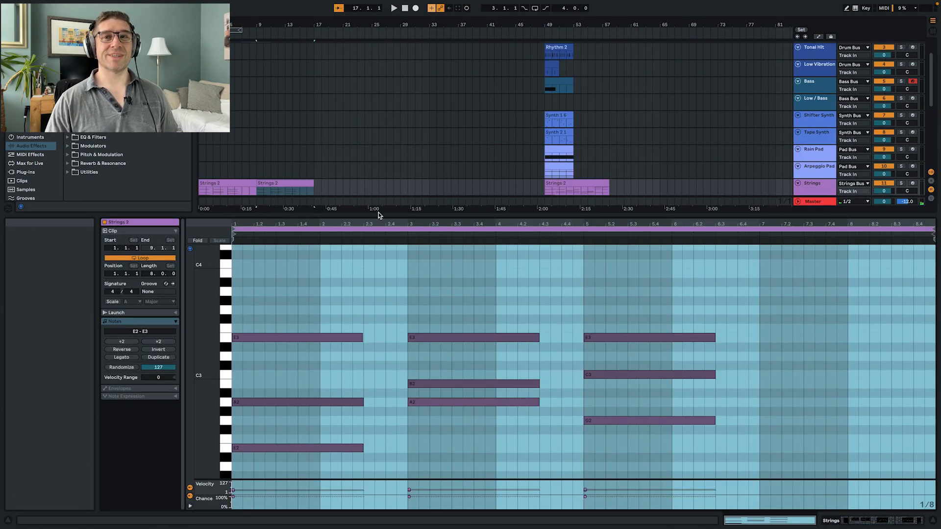
- In the second Strings 2 clip, lower the E3 notes of the second and third chords an octave to E2, then return to the device chain
key(space)
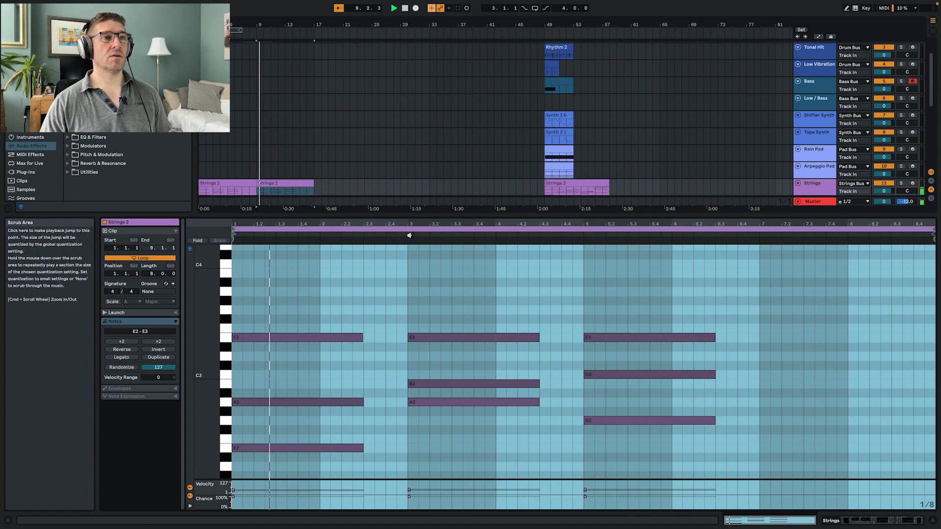
click(474, 338)
key(space)
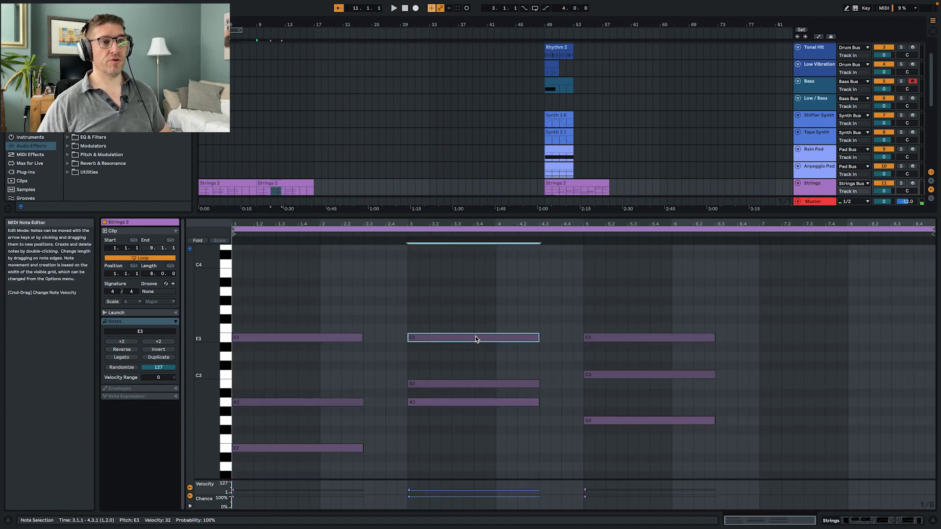
key(shift+Down)
key(space)
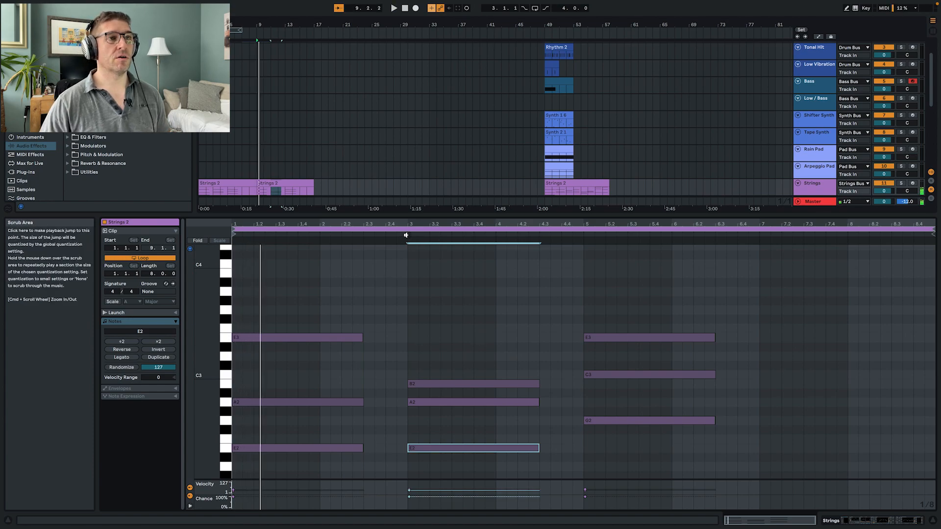
click(634, 338)
key(space)
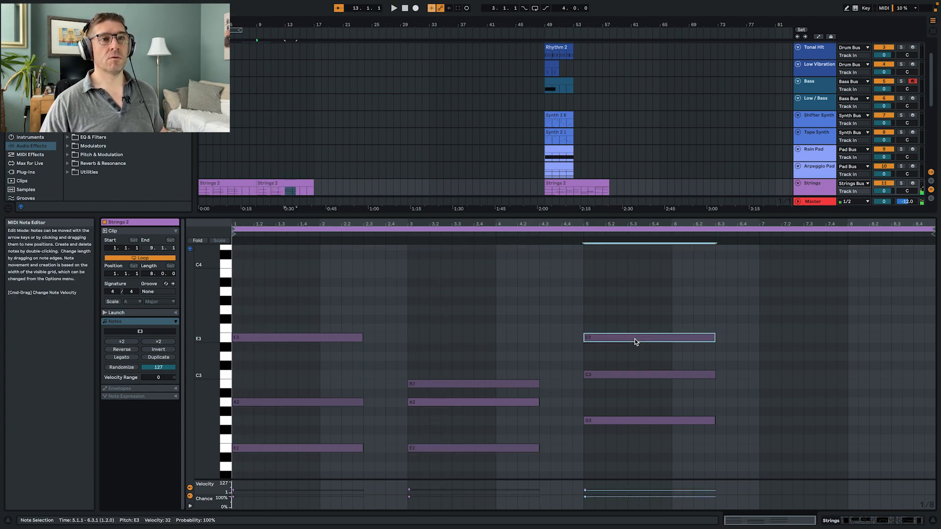
key(shift+Down)
key(space)
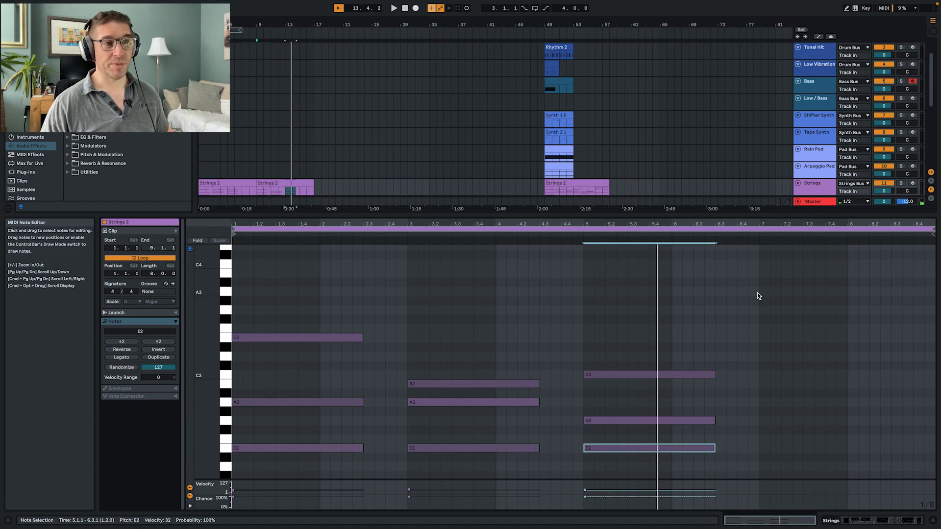
key(shift+Tab)
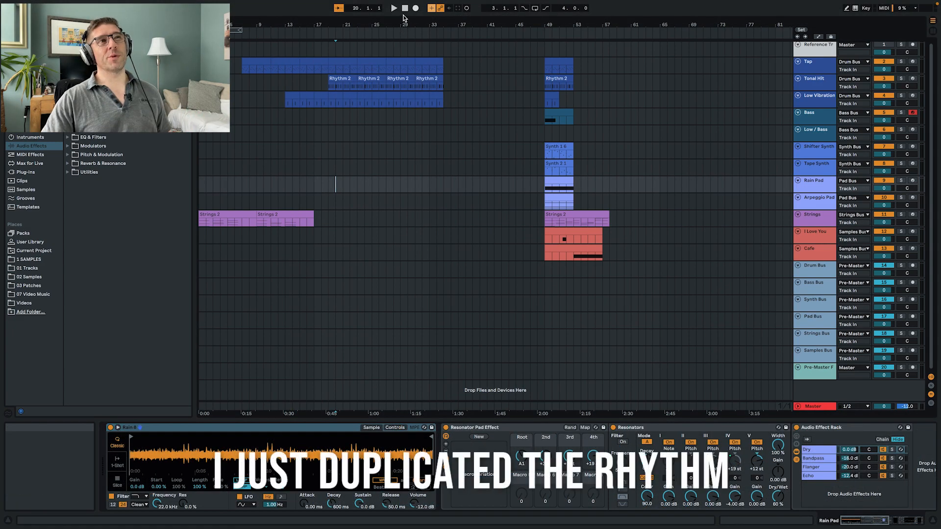
- Copy the Rain Pad clip from bar 49 to bar 1 on the same track
key(space)
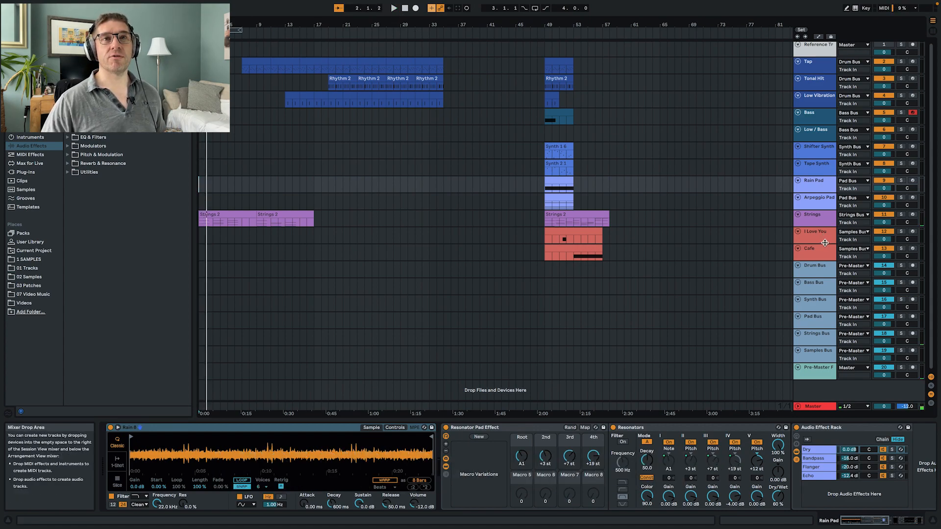
click(561, 181)
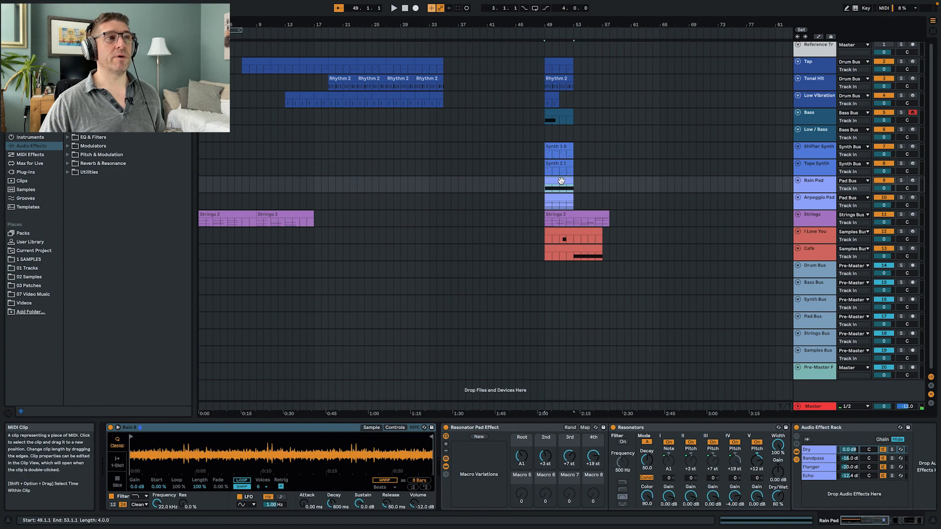
drag(561, 181, 215, 180)
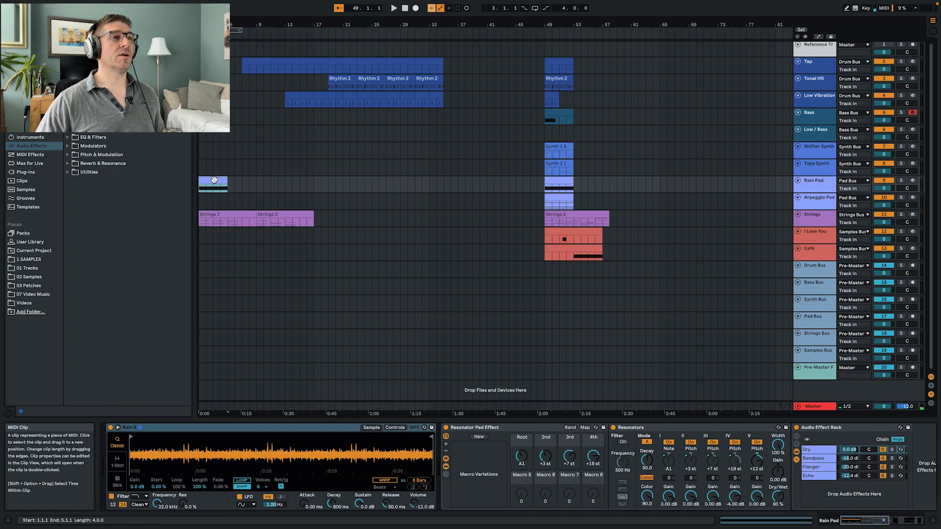
- Move both opening Strings 2 clips one bar later to start at bar 2 and play from the beginning
click(227, 218)
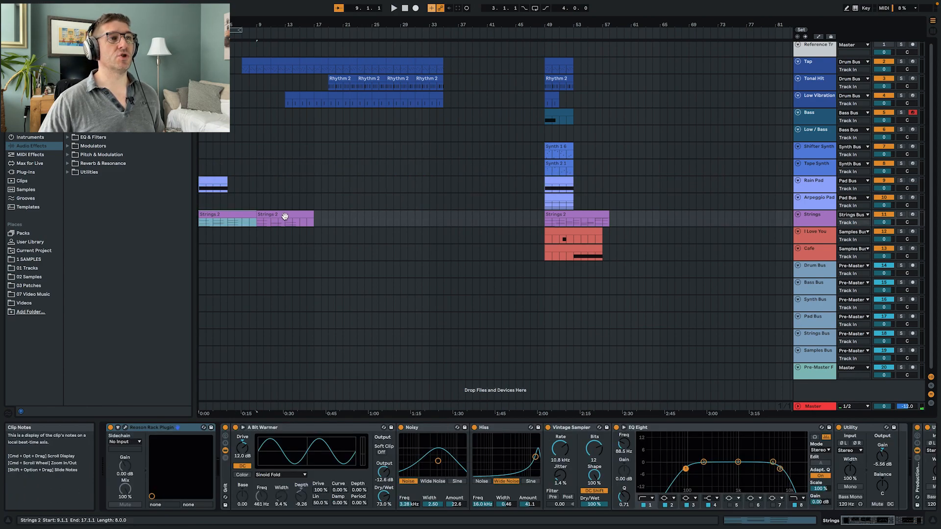
shift+click(285, 216)
drag(208, 216, 216, 216)
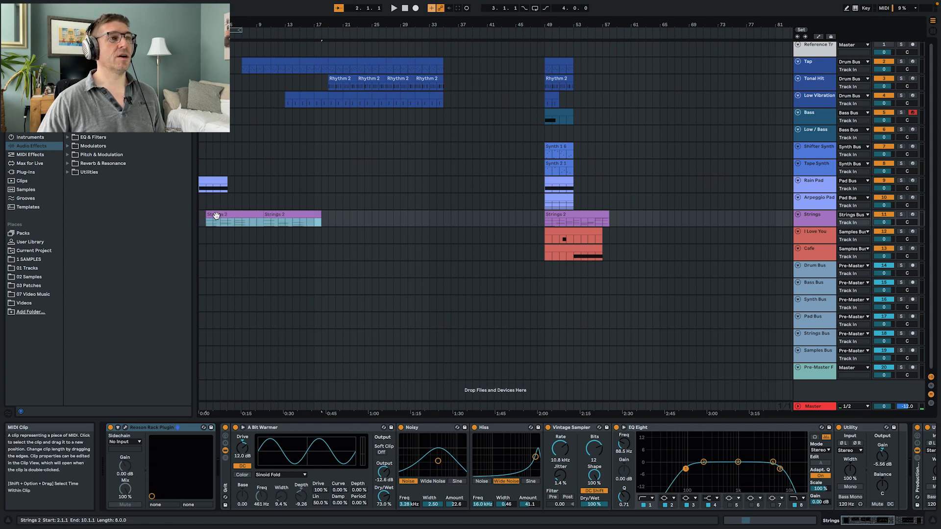
double_click(405, 8)
key(space)
- Move both opening Strings 2 clips another bar later to start at bar 3 and play from the beginning
drag(223, 216, 231, 216)
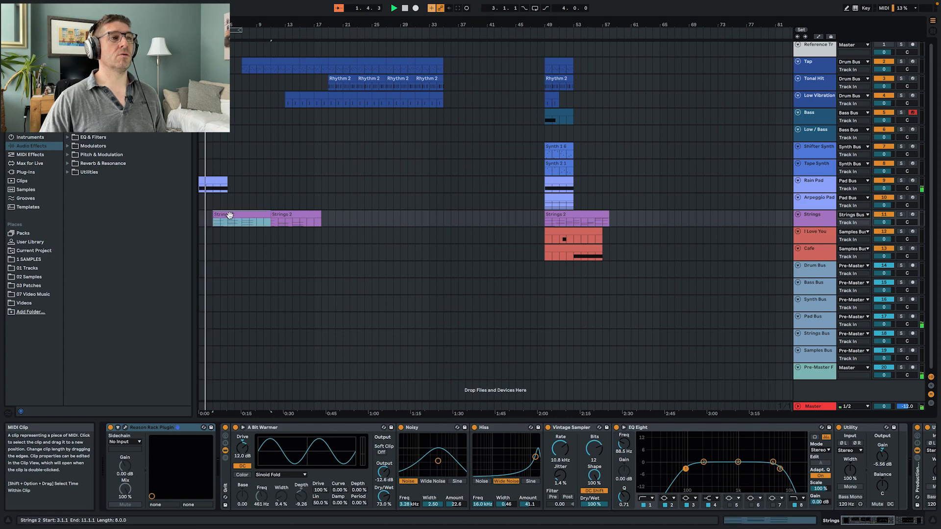
key(super+z)
click(288, 215)
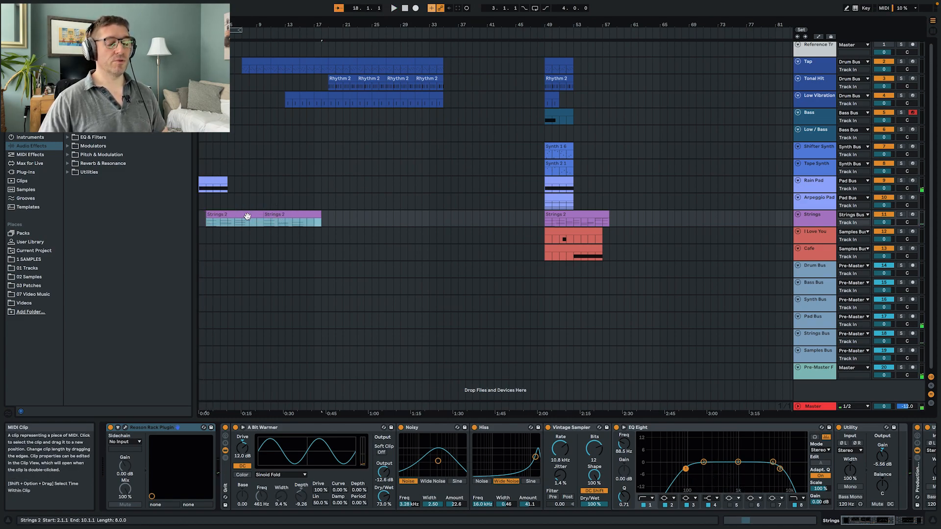
click(394, 8)
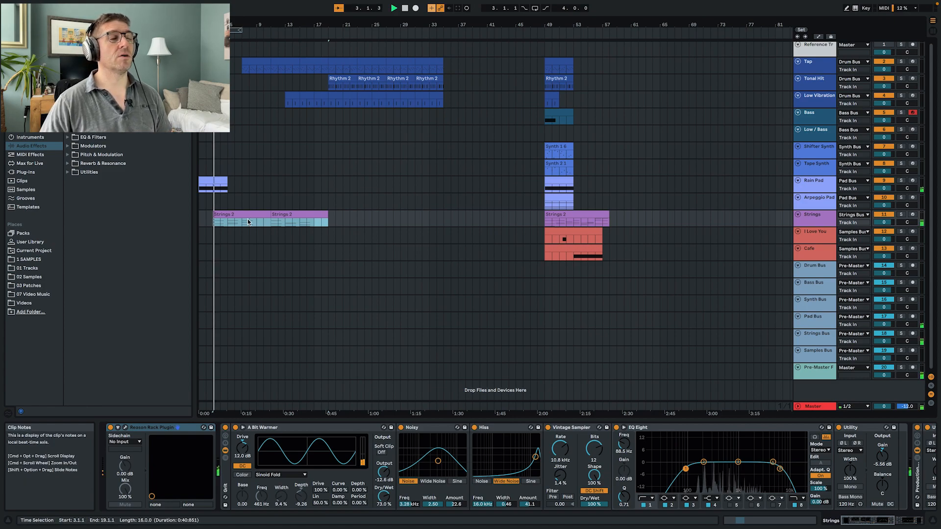
double_click(405, 8)
key(space)
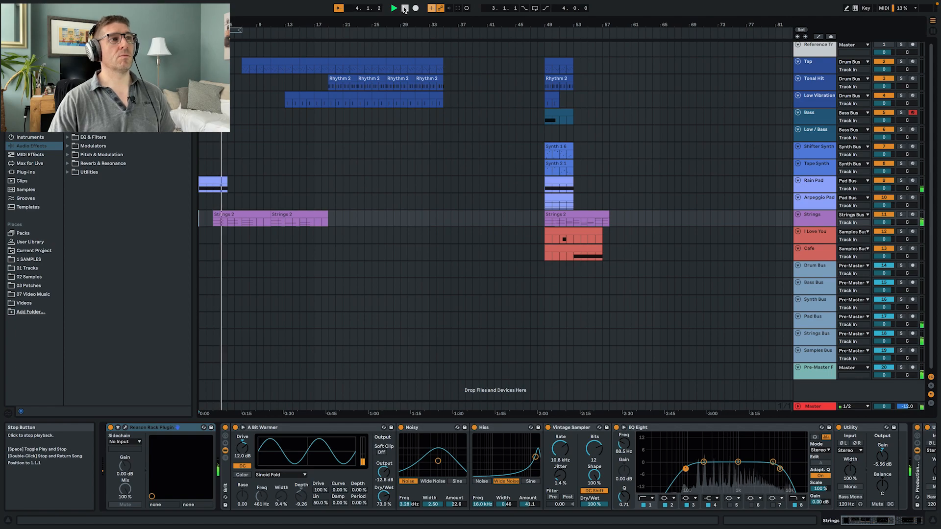
- Repeat the opening Rain Pad clip back to back until it reaches bar 21
click(215, 177)
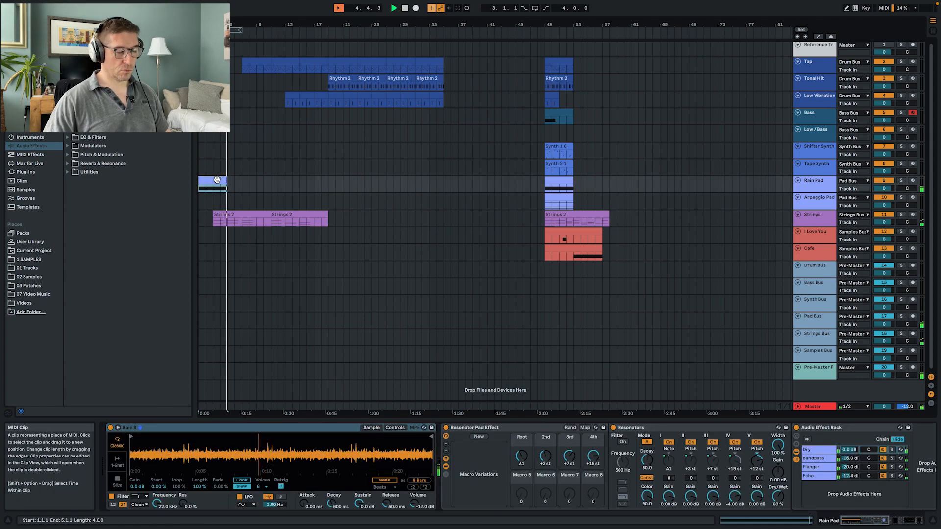
key(super+d)
key(super+d)
key(super+d)
key(super+d)
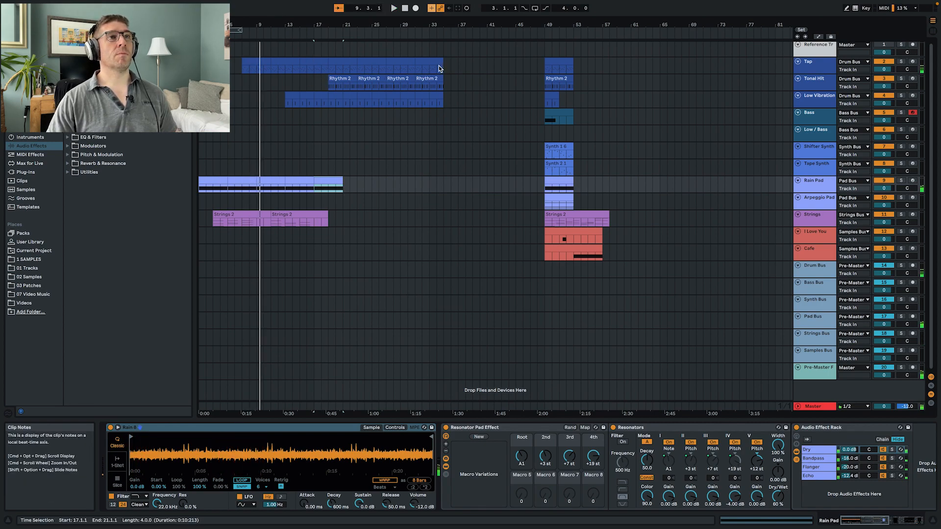
- Shift the Tonal Hit, Low Vibration and later Tap clips four bars later, and duplicate the first Tap clip to fill the gap at bar 11
key(space)
drag(449, 99, 254, 66)
click(287, 80)
click(283, 62)
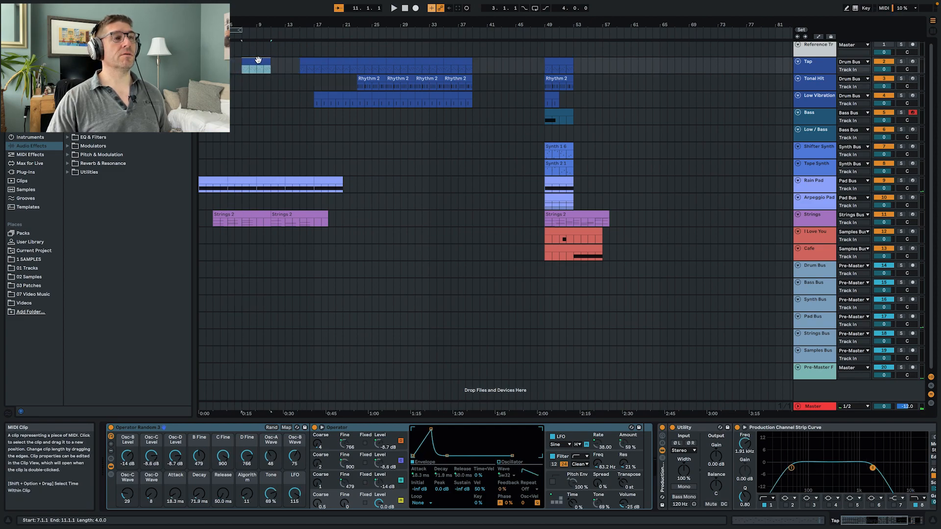
drag(258, 60, 258, 60)
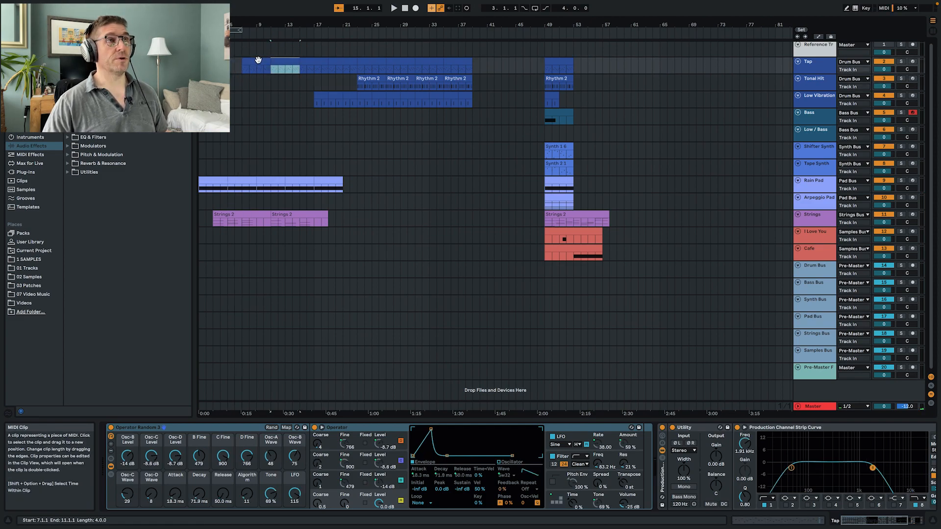
- Set the probability of all notes in the first Tap clip to 65% and return to the device chain
double_click(257, 61)
click(390, 370)
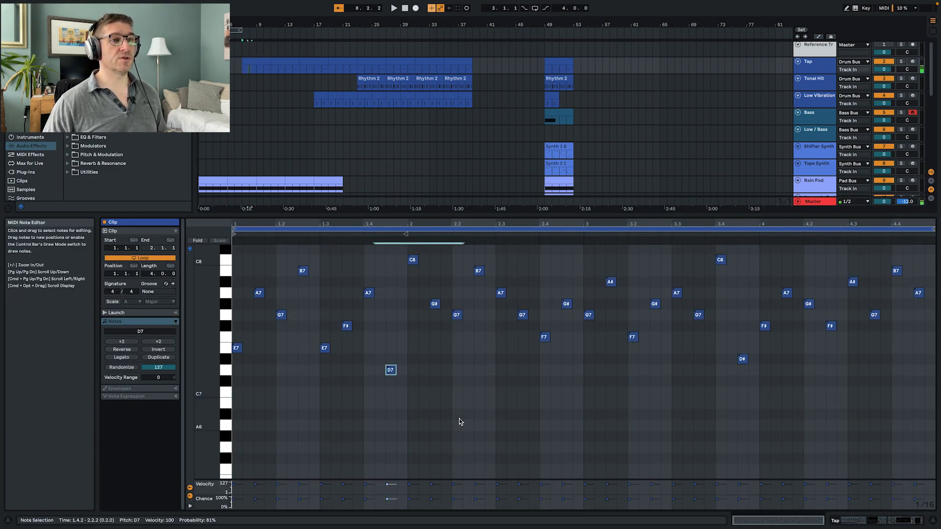
key(super+a)
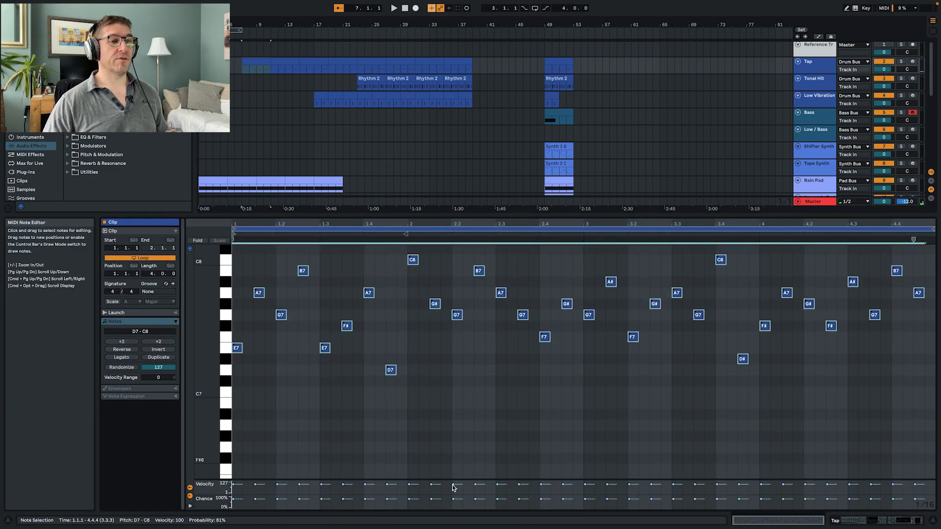
drag(699, 500, 699, 505)
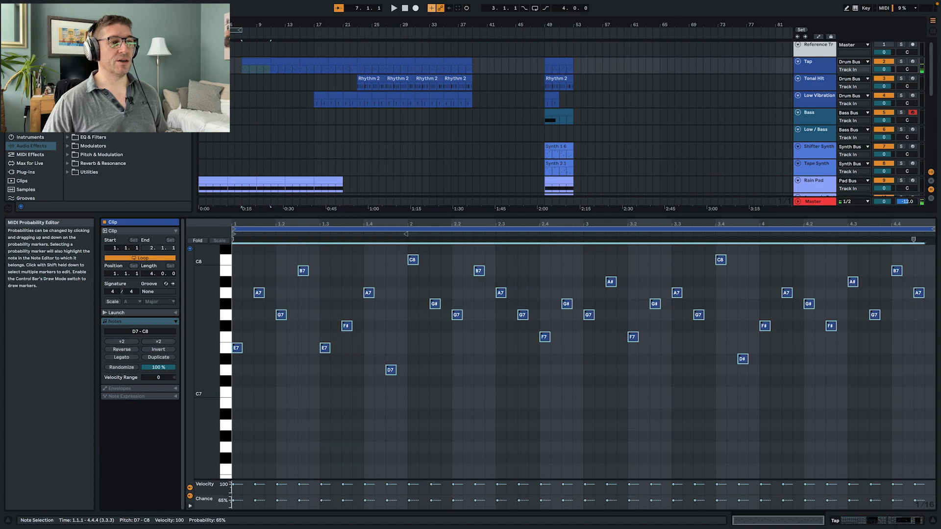
key(shift+Tab)
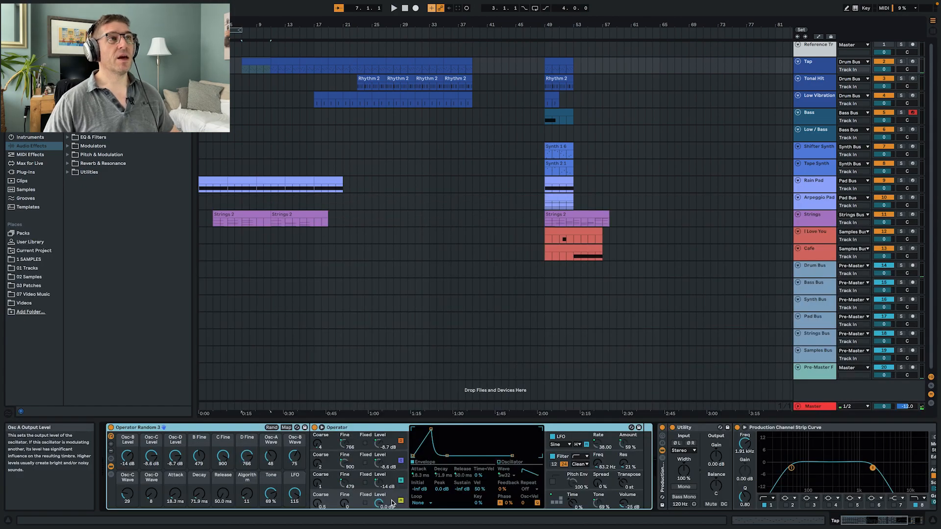
- Listen to the arrangement from bar 7 to check the rhythm entries against the pad and strings
click(239, 65)
key(space)
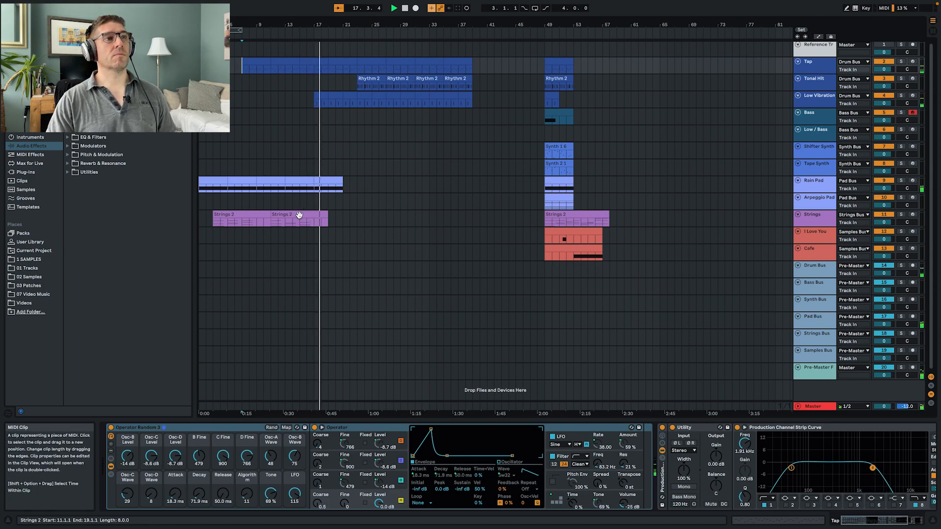
key(space)
- Extend the second Strings 2 clip to 9 bars so that it ends at bar 20
click(322, 224)
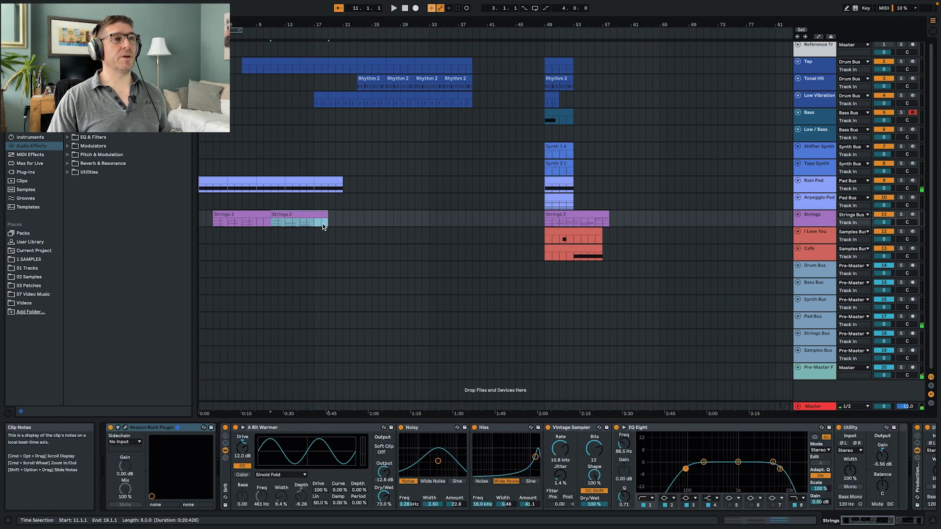
click(322, 223)
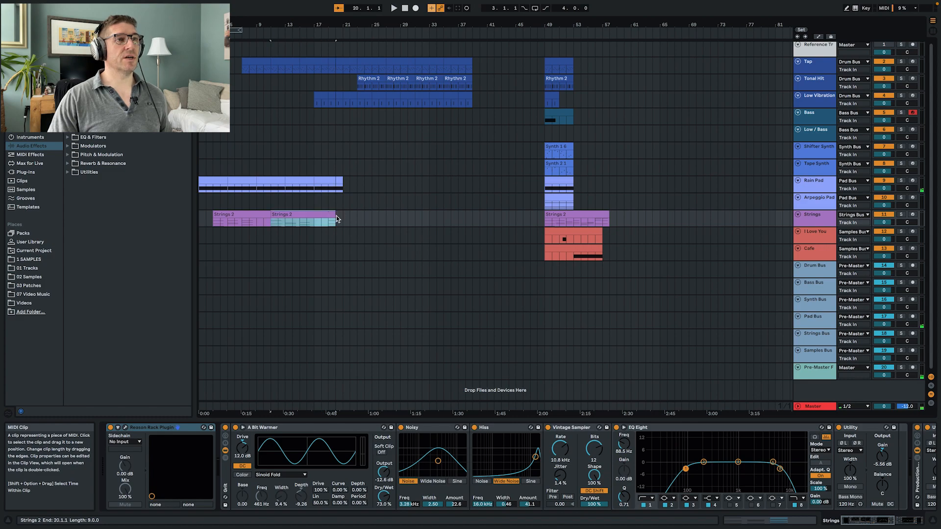
- Set the loop length of the second Strings 2 clip to 10 bars and extend the clip to end at bar 21
double_click(320, 215)
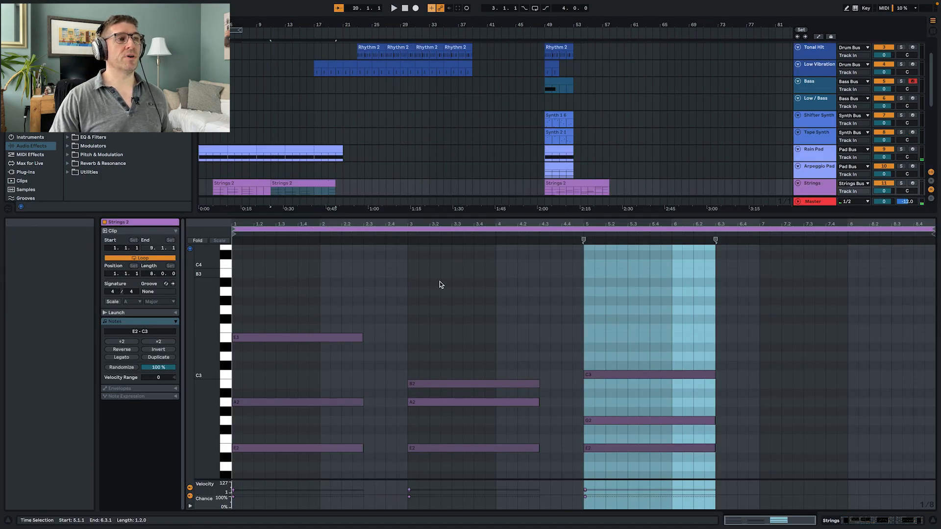
click(150, 274)
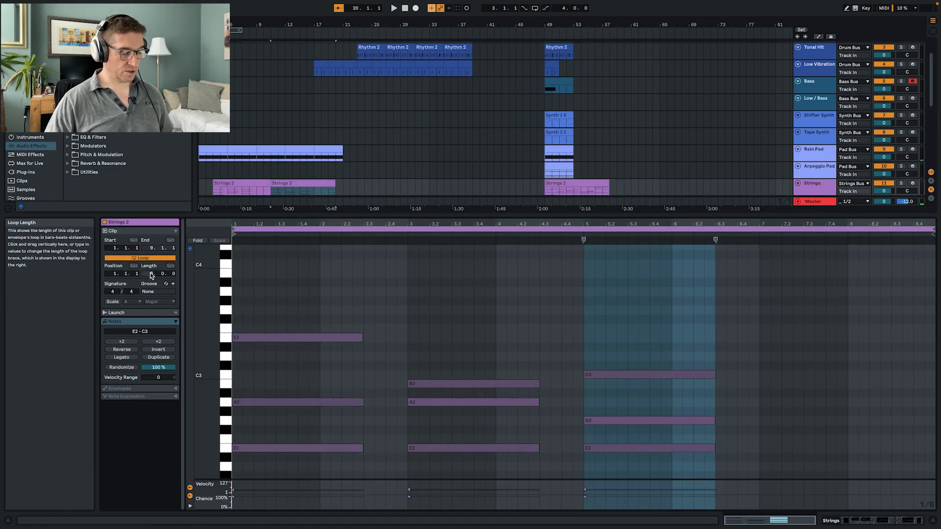
text(10)
key(Return)
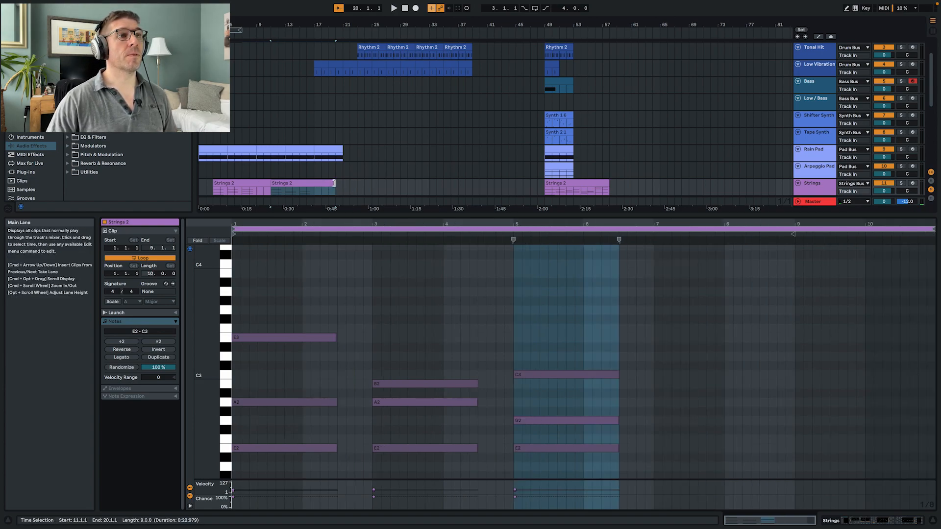
drag(336, 186, 348, 186)
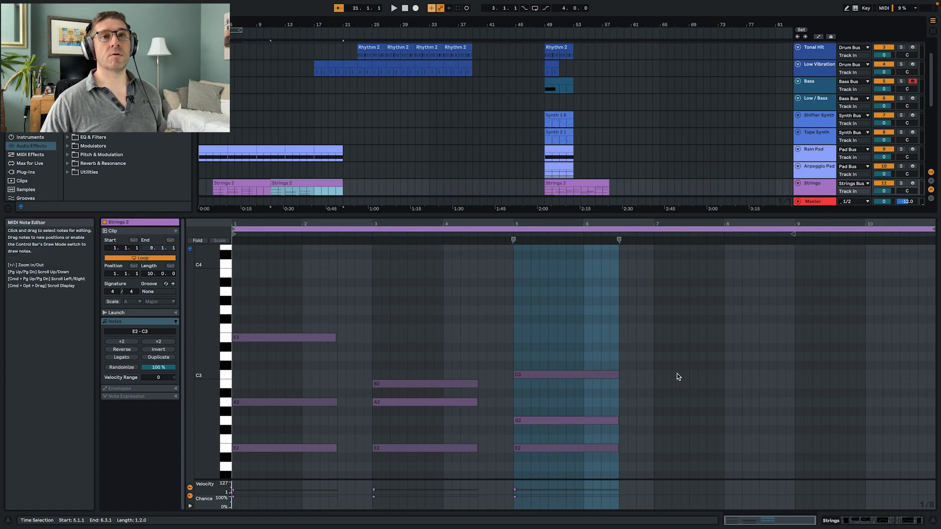
- Copy the clip's last chord to bar 8, lower the copy's top note to B2, and listen to the new chord
click(525, 385)
drag(555, 413, 748, 450)
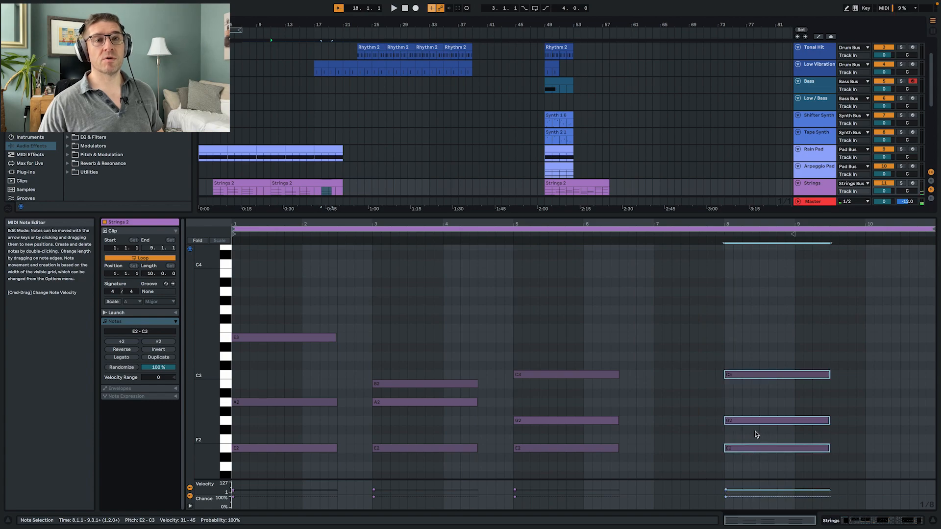
click(755, 376)
drag(758, 378, 757, 387)
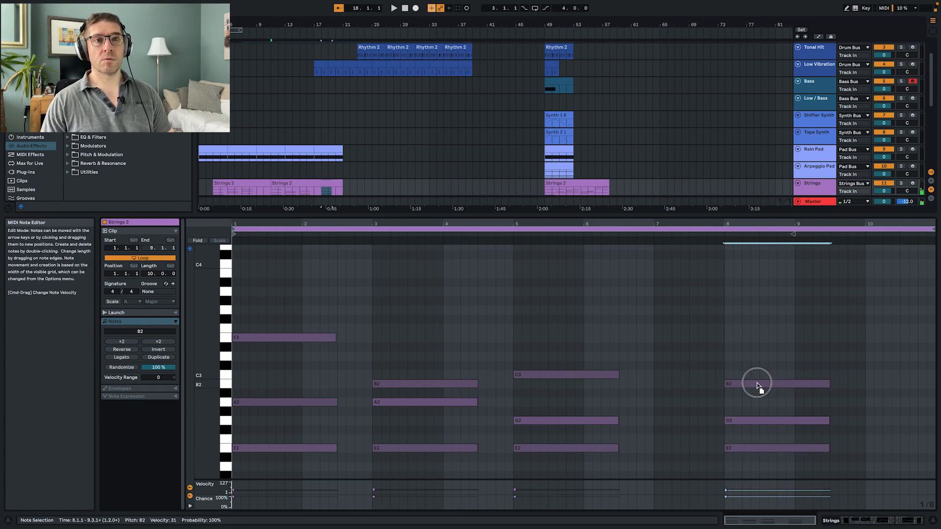
key(space)
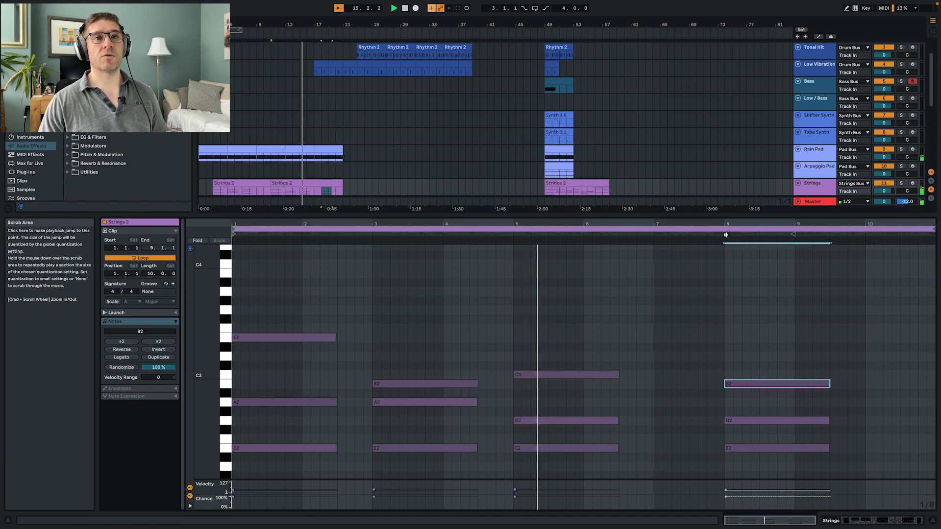
click(724, 234)
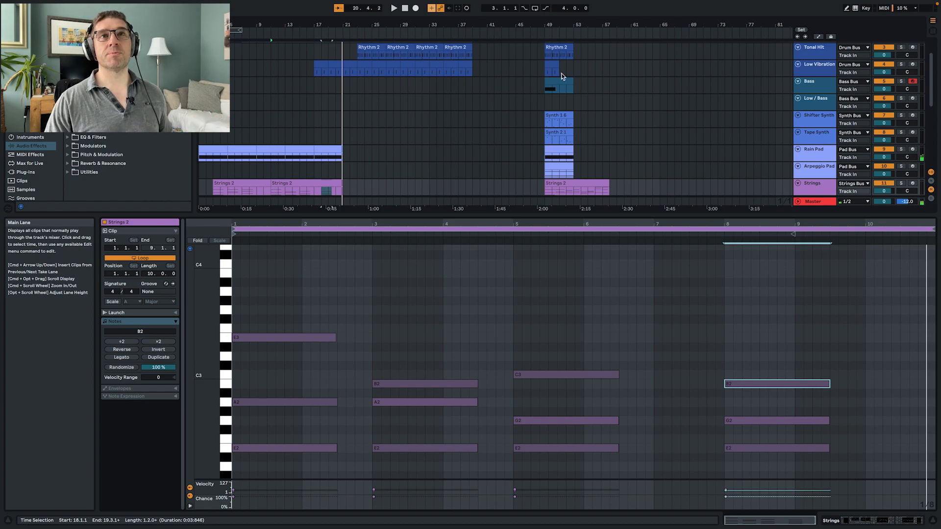
- Copy the Bass clip to bar 21 and listen to its entry from bar 20
drag(558, 82, 359, 89)
click(333, 117)
key(space)
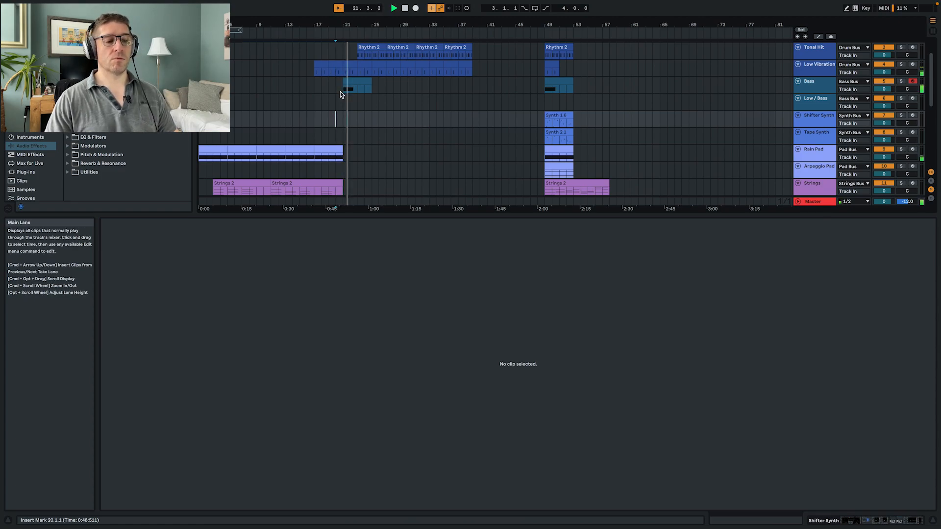
- Show the Bass track's device chain and switch back and forth between the clip and device views
click(823, 87)
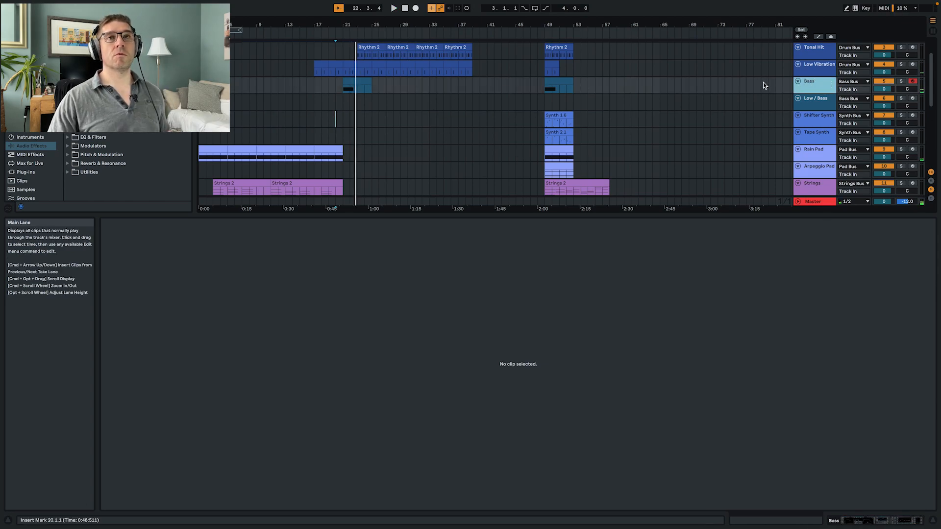
double_click(831, 89)
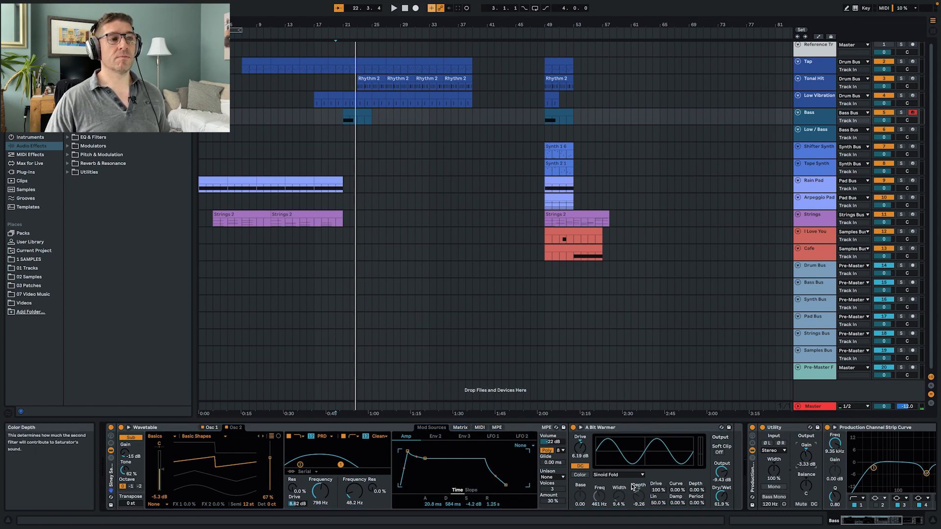
key(shift+Tab)
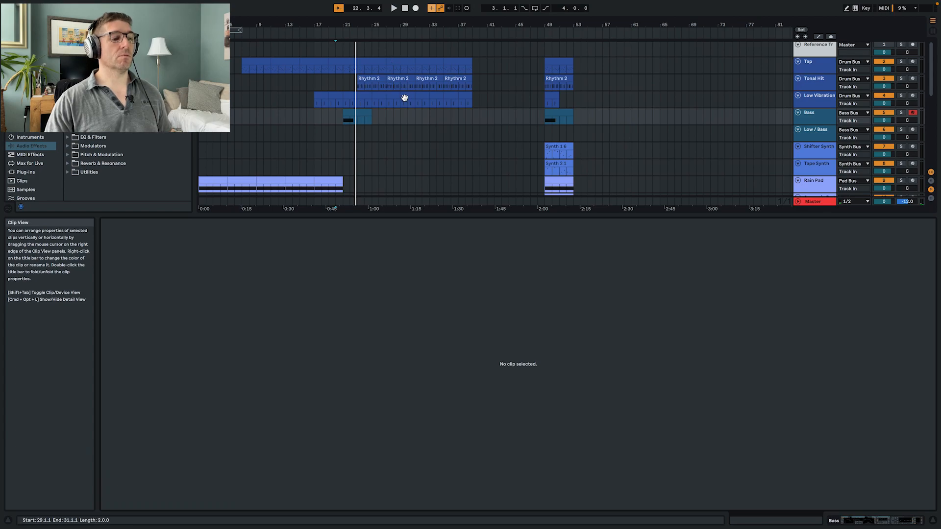
key(shift+Tab)
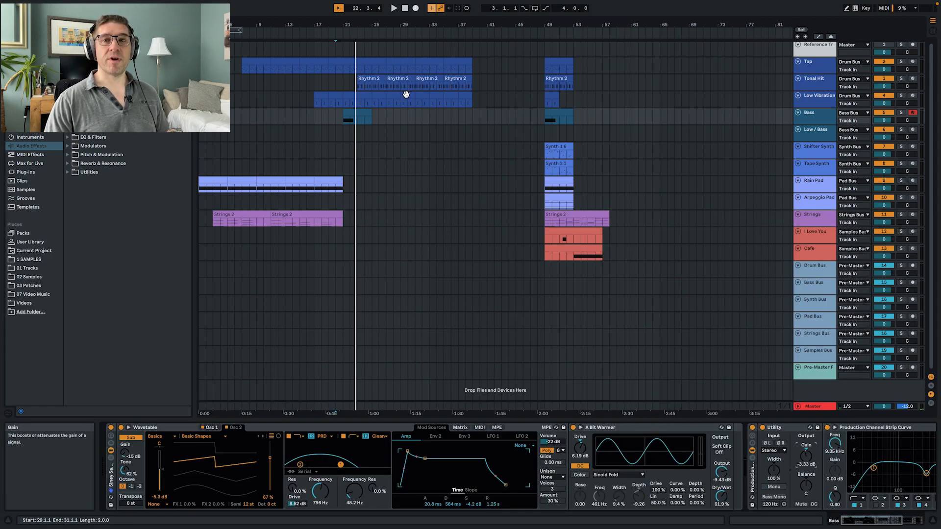
key(shift+Tab)
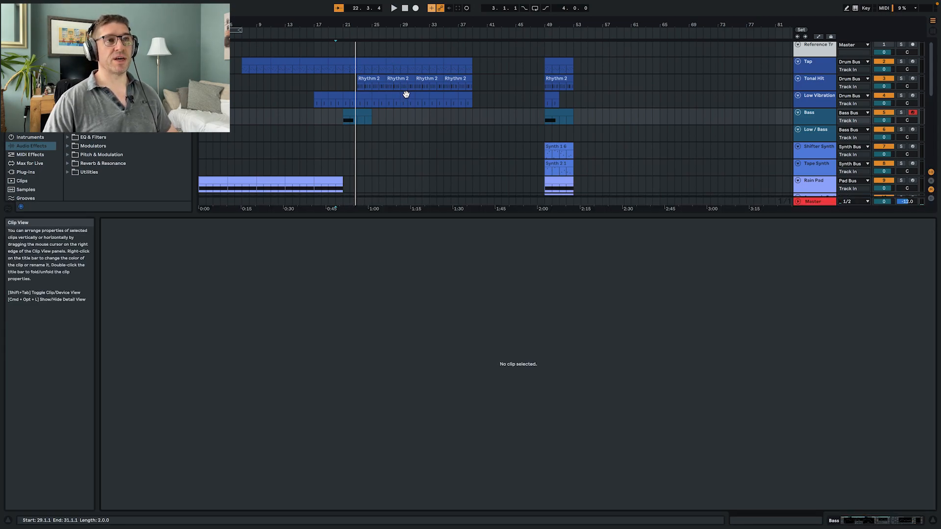
key(shift+Tab)
key(shift+Tab)
key(shift+Tab)
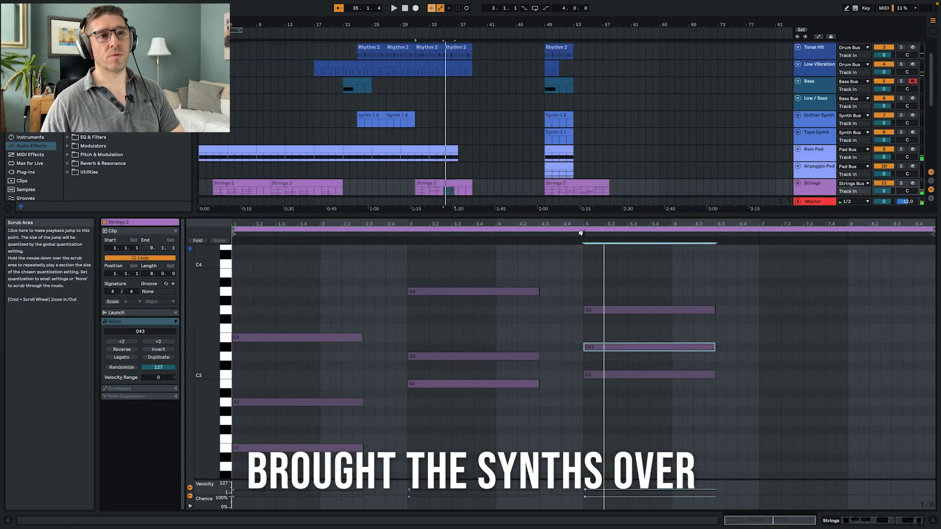
- Lower the bottom note of the chord at bar 5 in the new Strings 2 clip to B2 and listen to the chord change
click(590, 356)
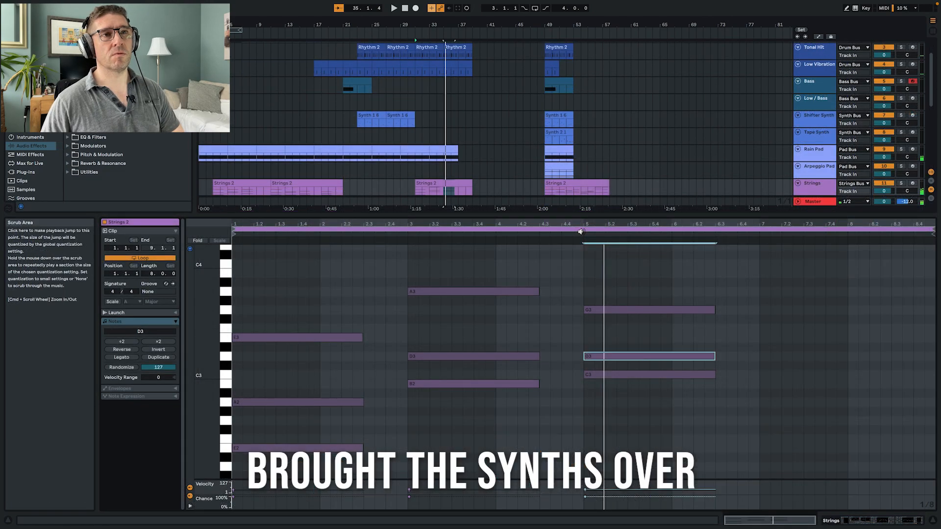
key(space)
click(652, 376)
key(Down)
key(space)
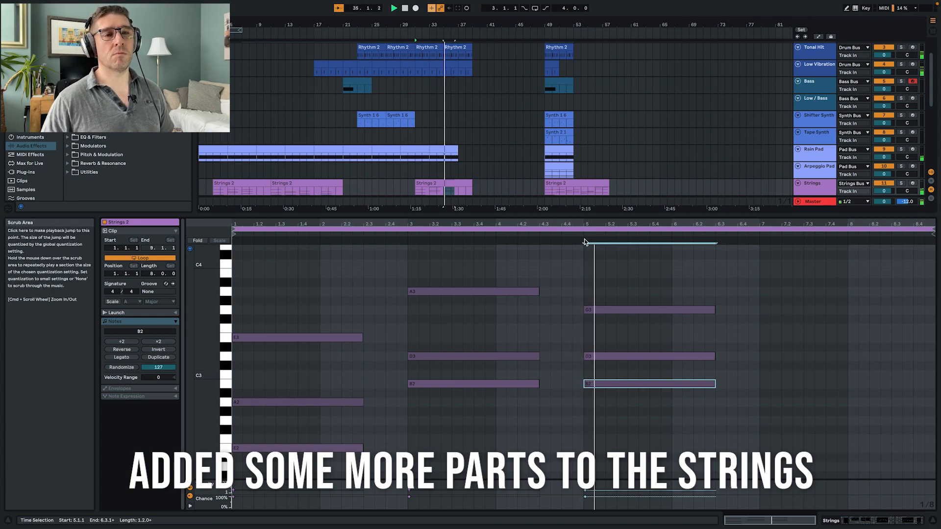
click(407, 232)
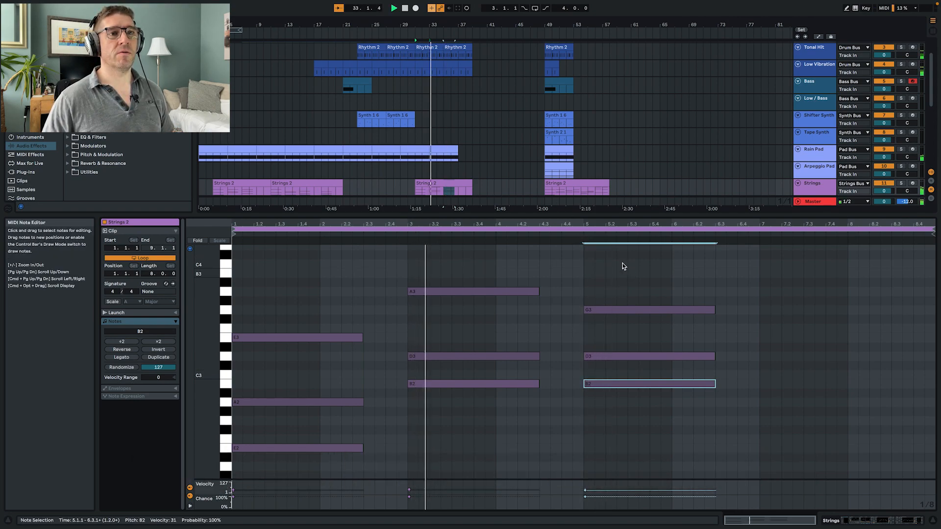
click(582, 236)
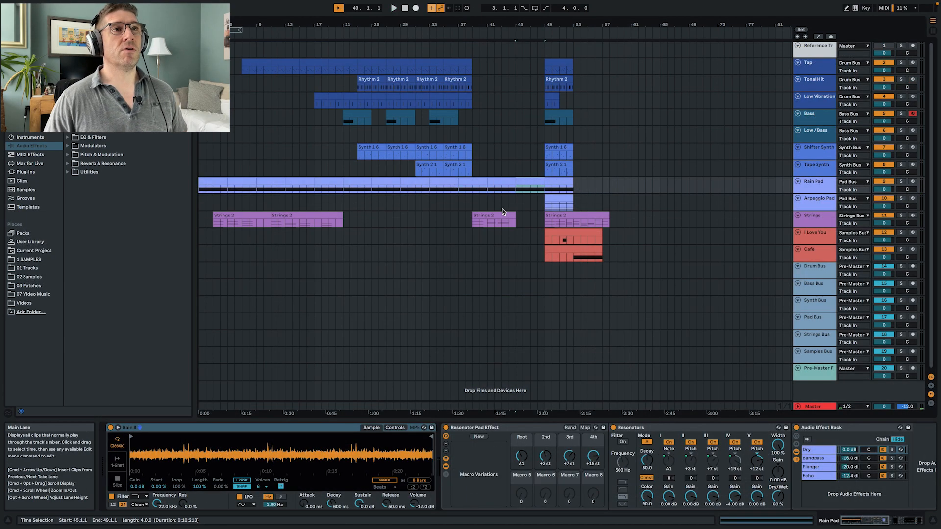
- Listen to the arrangement from bar 33, and move the trimmed I Love You sample clip to bar 30
click(431, 202)
key(space)
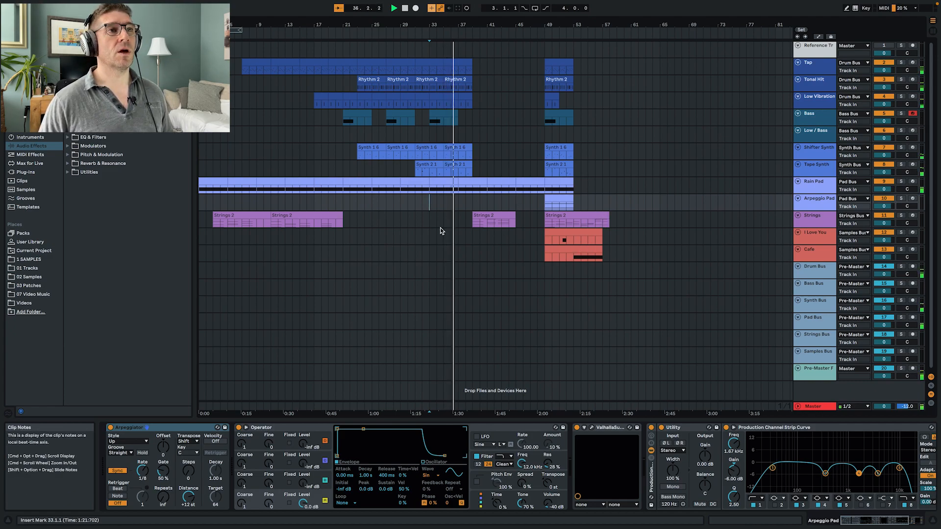
key(space)
mouse_move(578, 231)
mouse_down()
mouse_move(543, 241)
mouse_move(574, 235)
mouse_up()
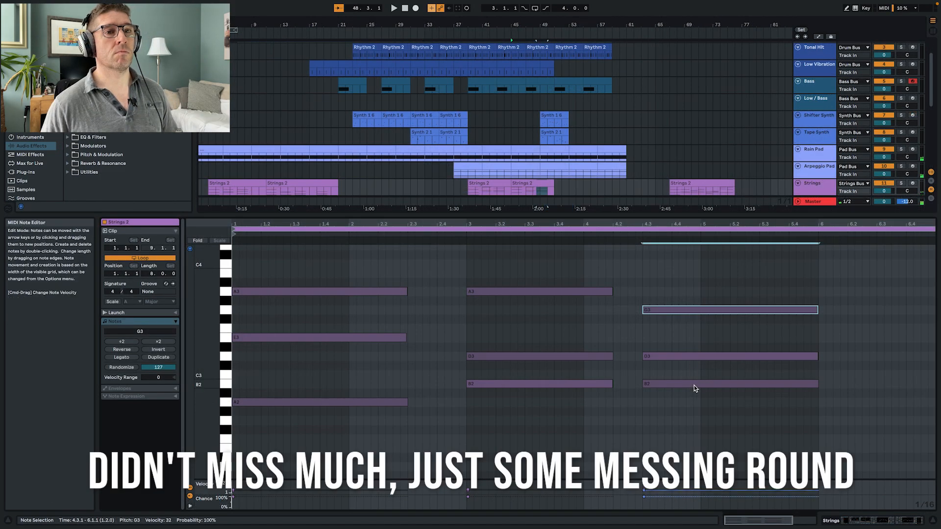
- Set the bottom note of the third chord in the Strings 2 clip to A2, listen to the change, and return to the device chain
drag(694, 385, 690, 418)
click(699, 401)
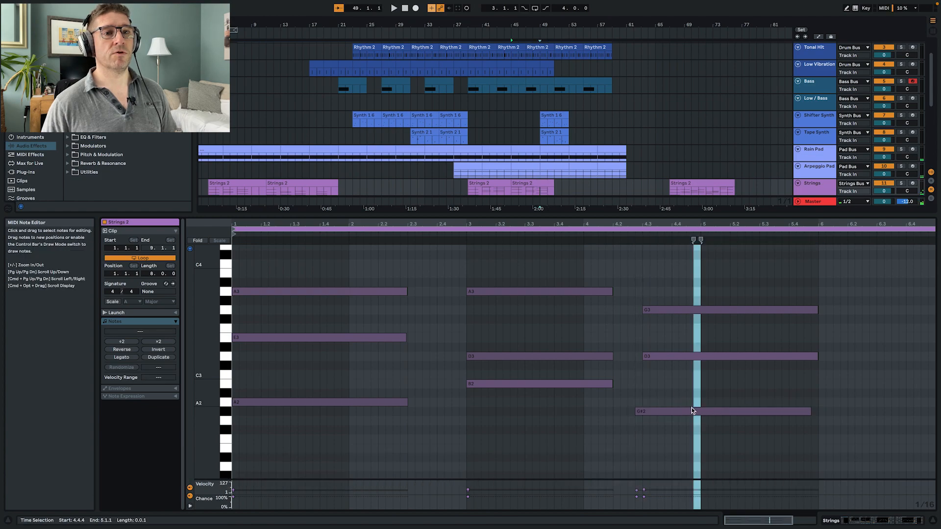
key(super+z)
click(692, 402)
click(464, 235)
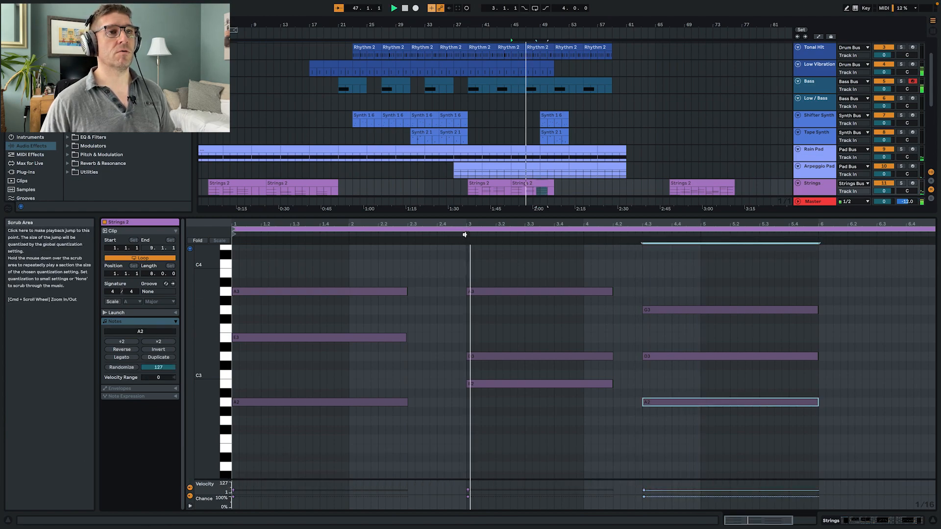
click(642, 235)
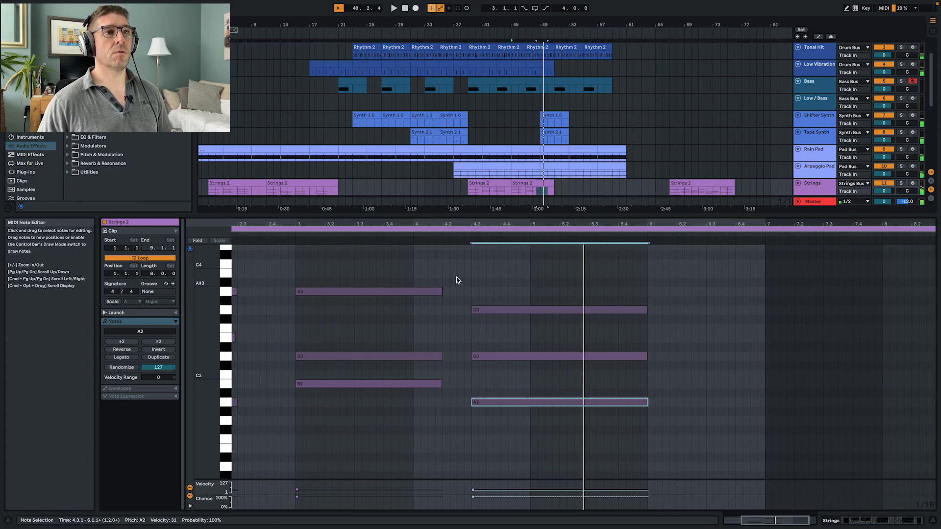
key(shift+Tab)
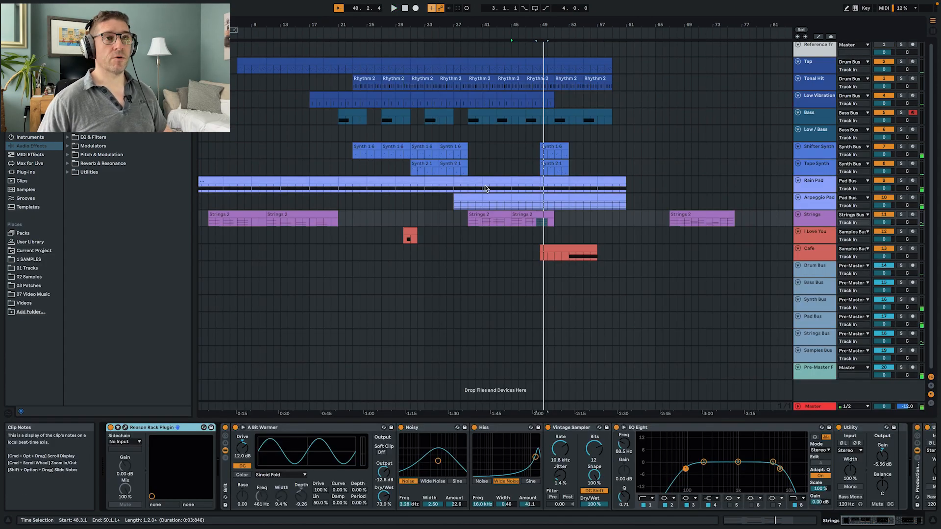
- While playing from bar 39, shift the later Shifter Synth and Tape Synth clips to bar 51 and the Cafe clip to bar 57
click(468, 223)
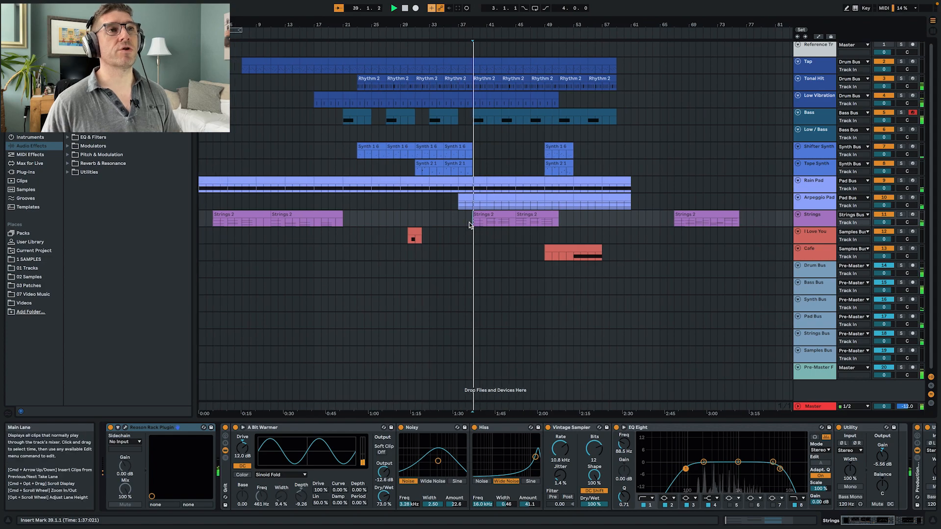
click(559, 156)
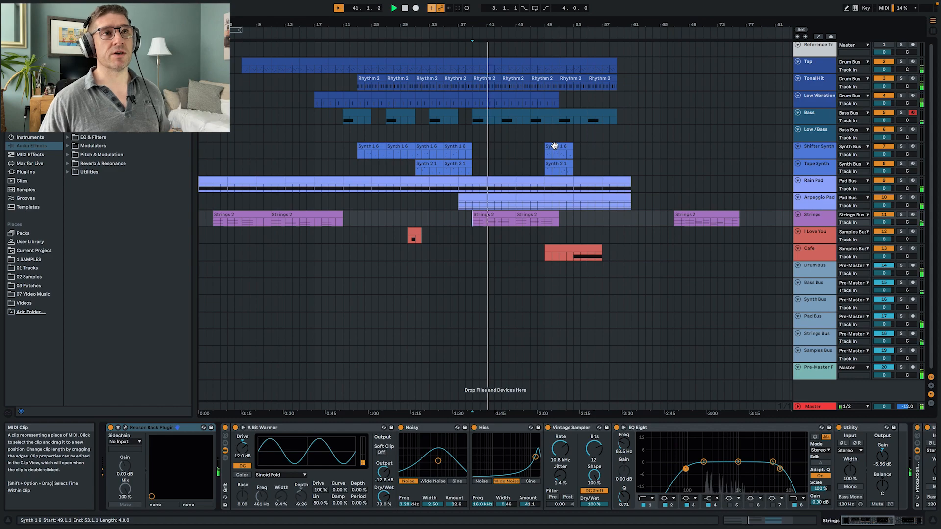
click(557, 164)
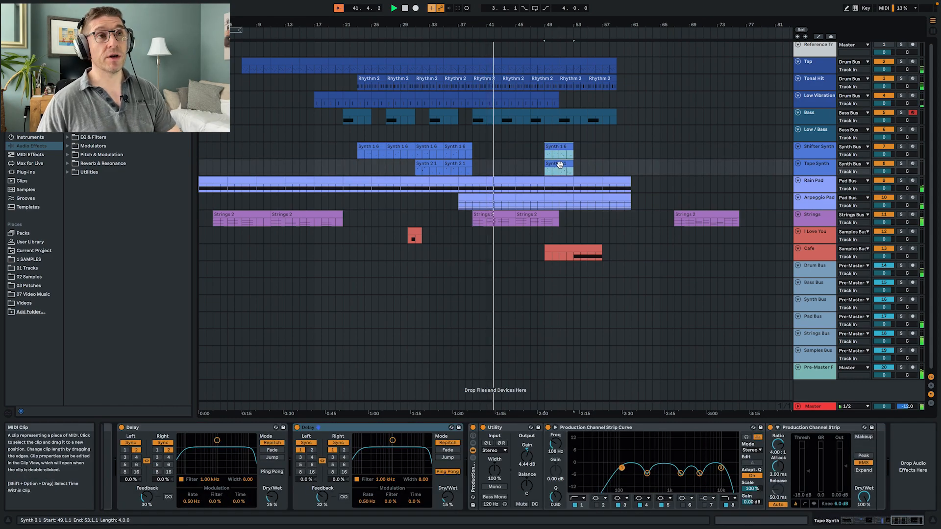
key(Right)
key(Right)
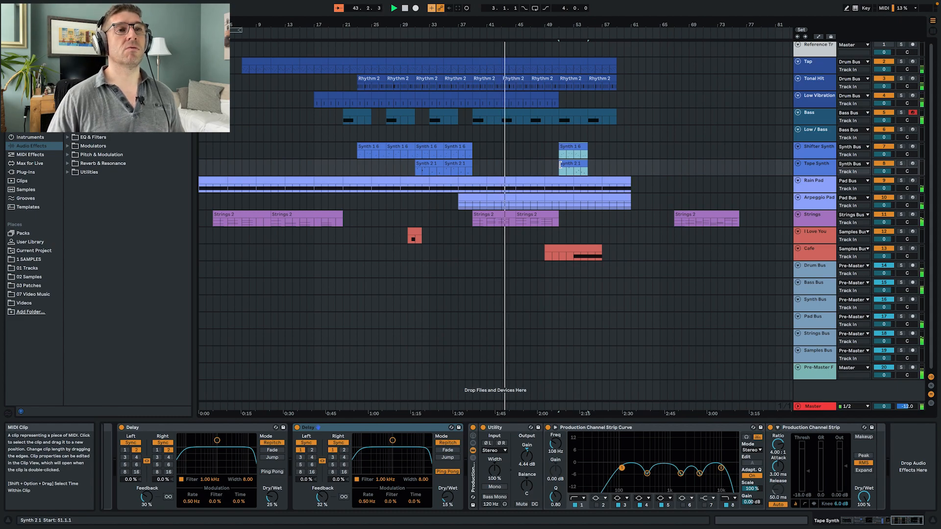
drag(577, 250, 521, 248)
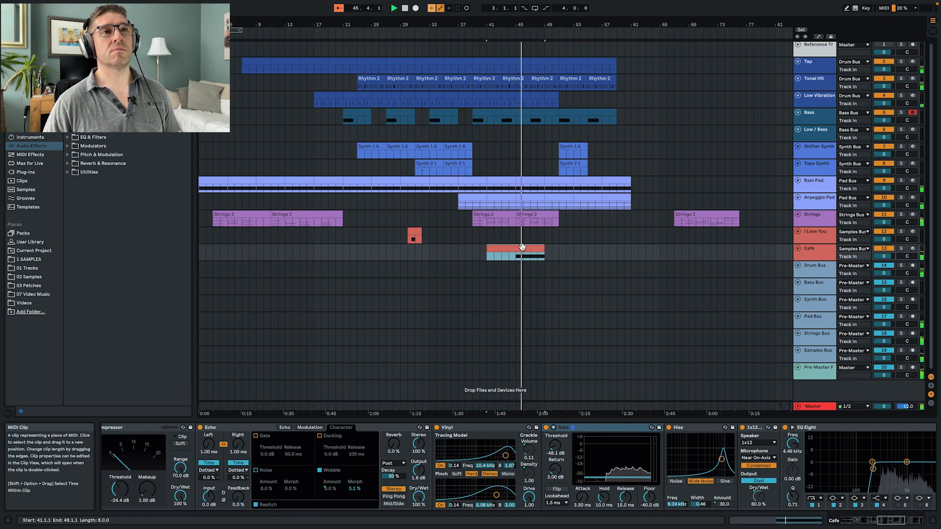
drag(523, 248, 615, 257)
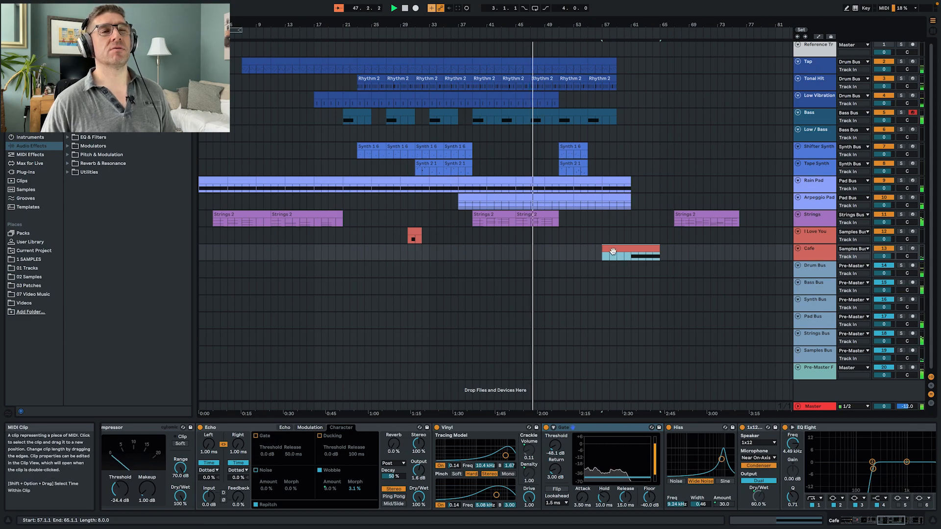
- Duplicate the last two-bar Low Vibration clip repeatedly until the part ends at bar 59
click(548, 98)
click(548, 99)
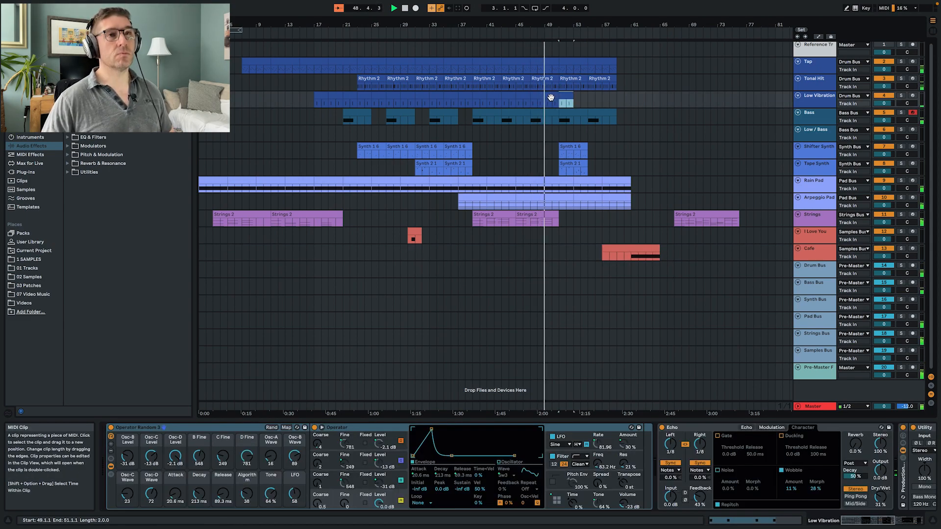
key(super+d)
key(super+d)
key(super+d)
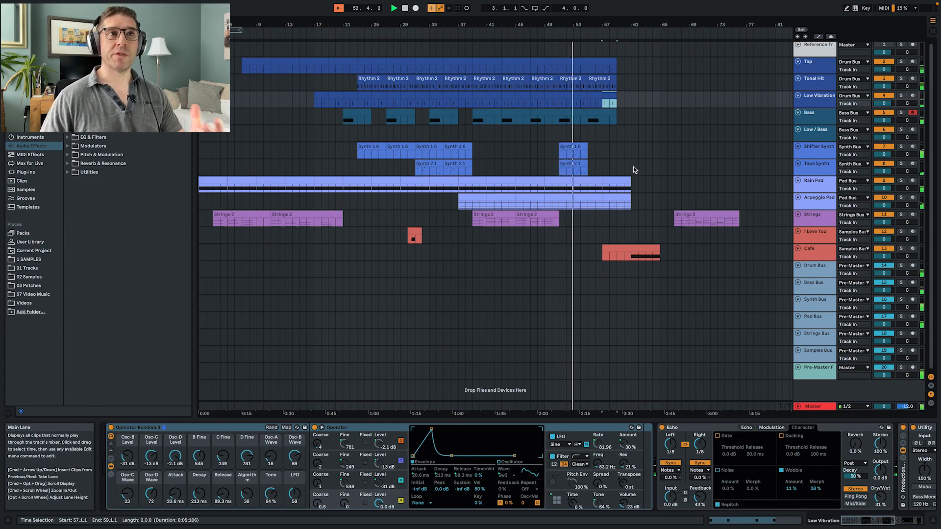
- Duplicate the Shifter Synth and Tape Synth clips at bar 51 so that copies follow at bar 55
click(568, 156)
shift+click(568, 167)
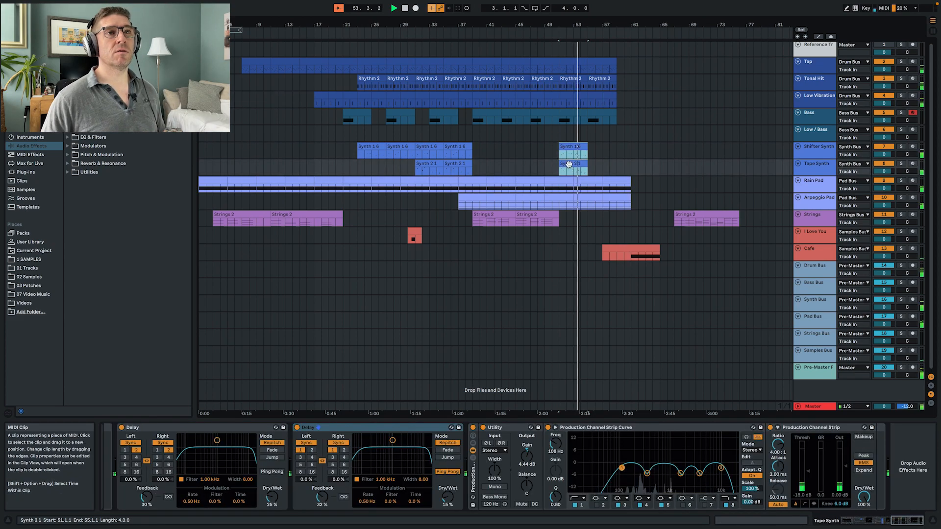
key(super+d)
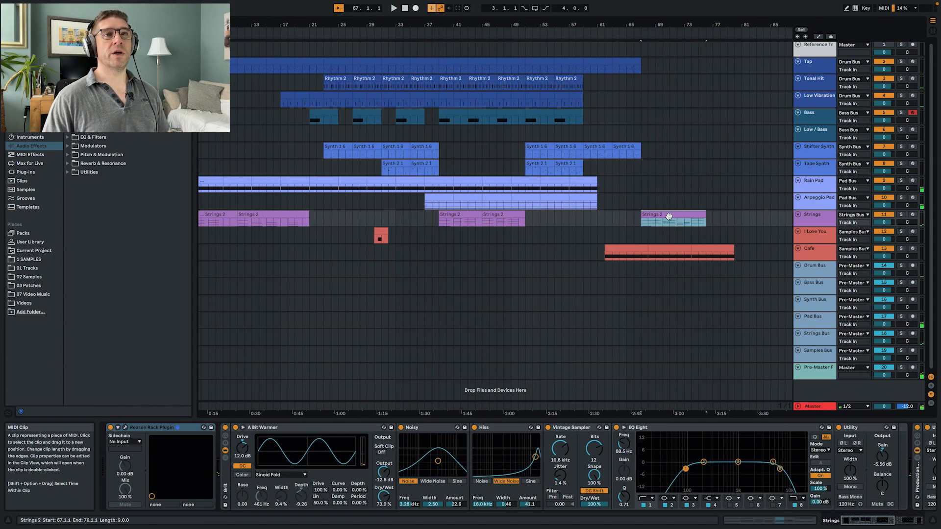
- Replace the Strings clip at bar 67 with a copy of the six-bar Strings 2 clip from bar 45, and play from bar 65
key(Delete)
click(506, 216)
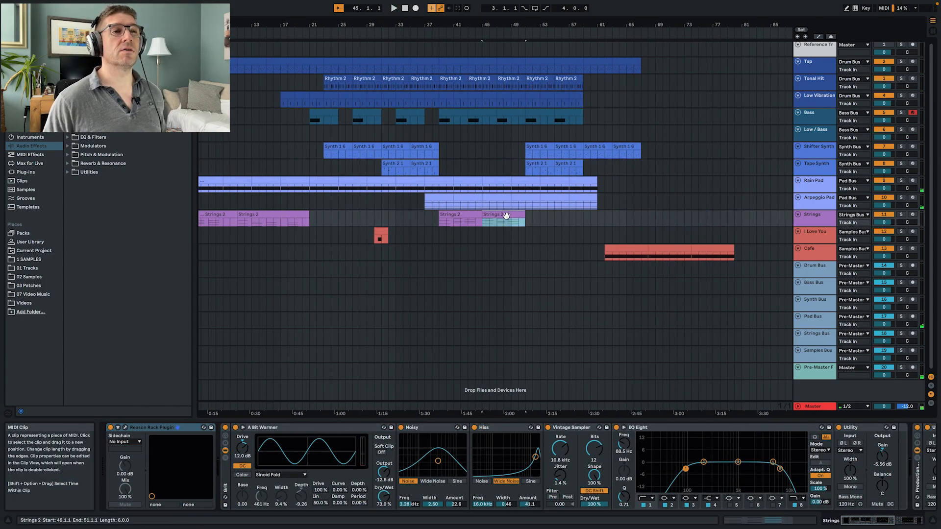
drag(492, 217, 654, 220)
click(629, 219)
key(space)
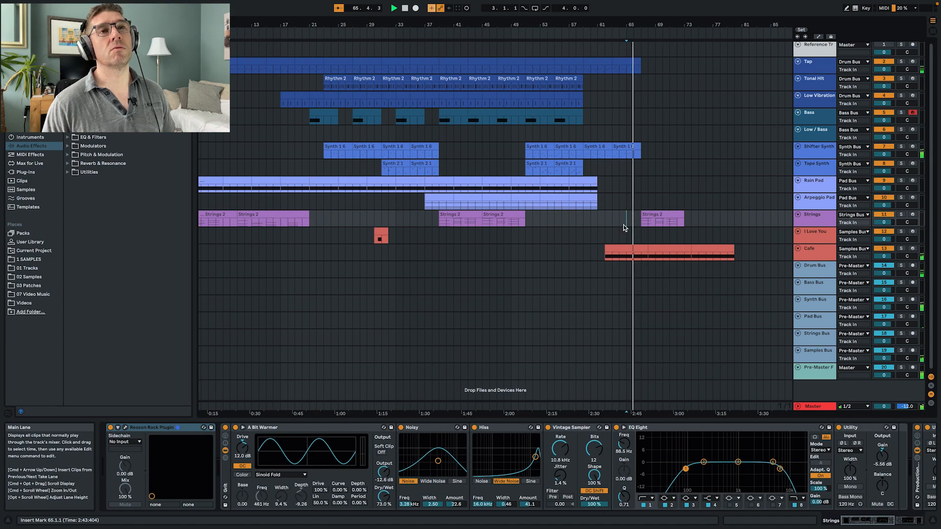
- In the Strings 2 clip at bar 67, move the third chord to bar 5 and lengthen the second chord to end at 4.3
double_click(665, 214)
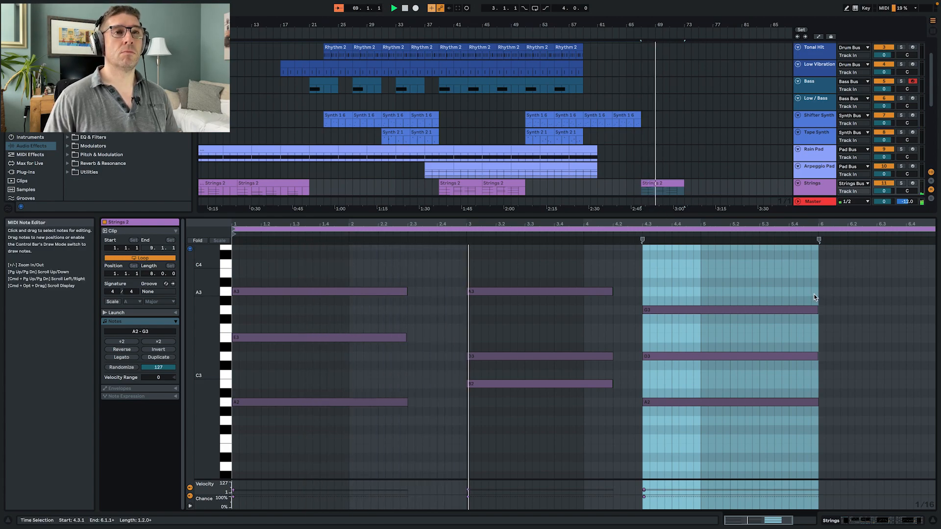
drag(657, 273, 713, 405)
key(space)
key(space)
click(463, 234)
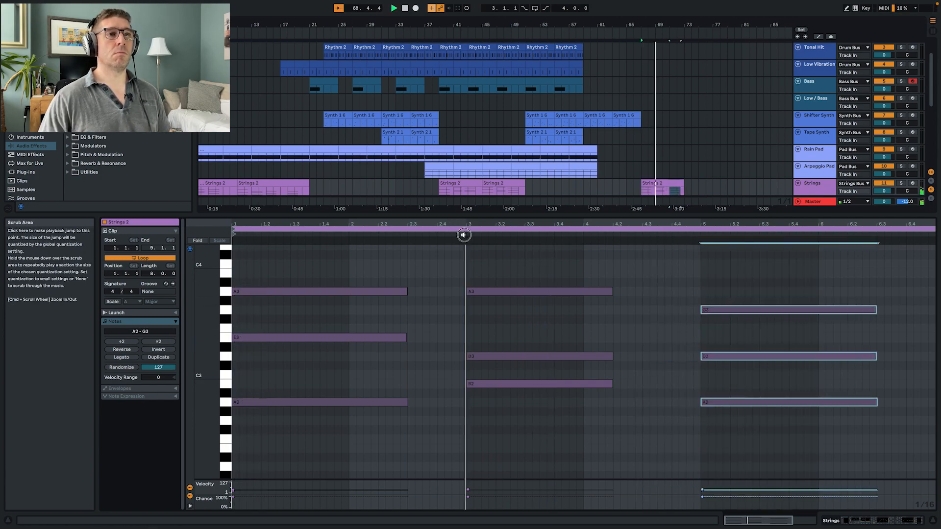
drag(603, 277, 642, 384)
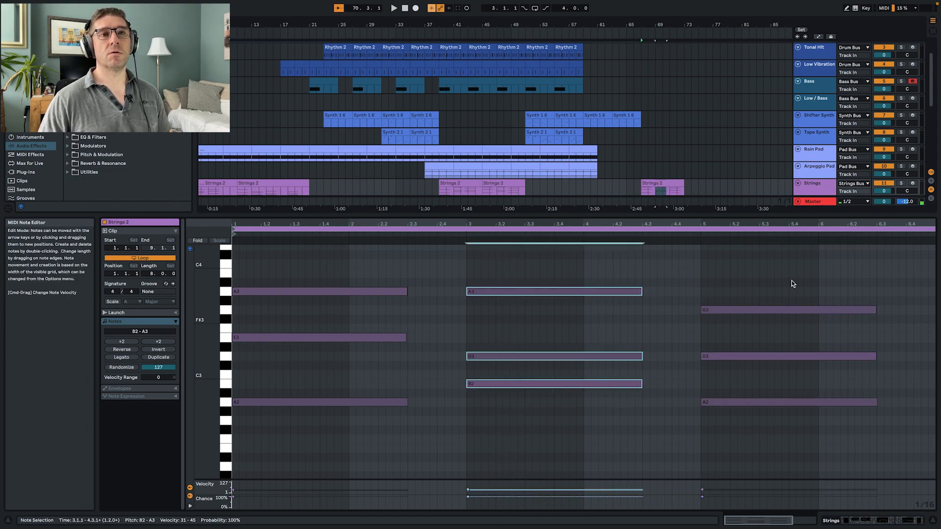
click(703, 235)
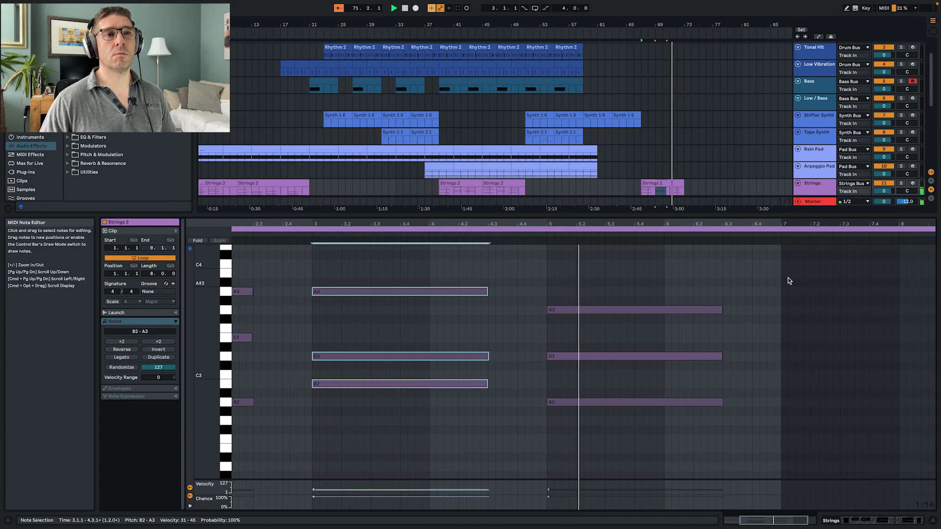
- Raise the bottom note of the third chord to B2 and listen to the chord change
click(604, 309)
click(607, 357)
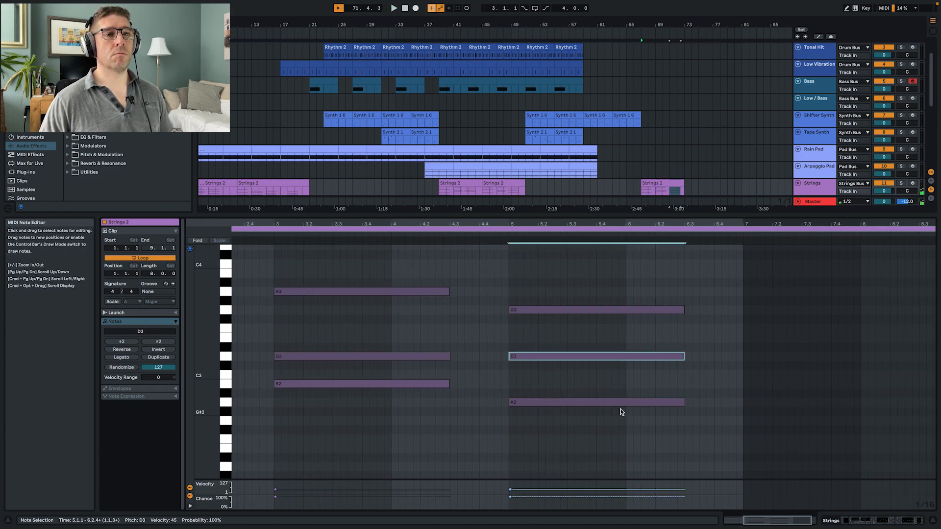
drag(621, 402, 620, 387)
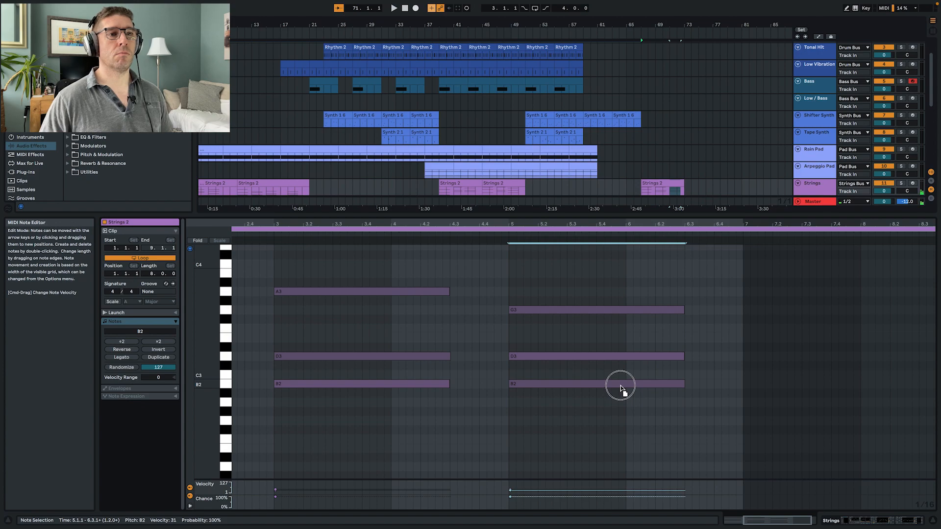
click(510, 235)
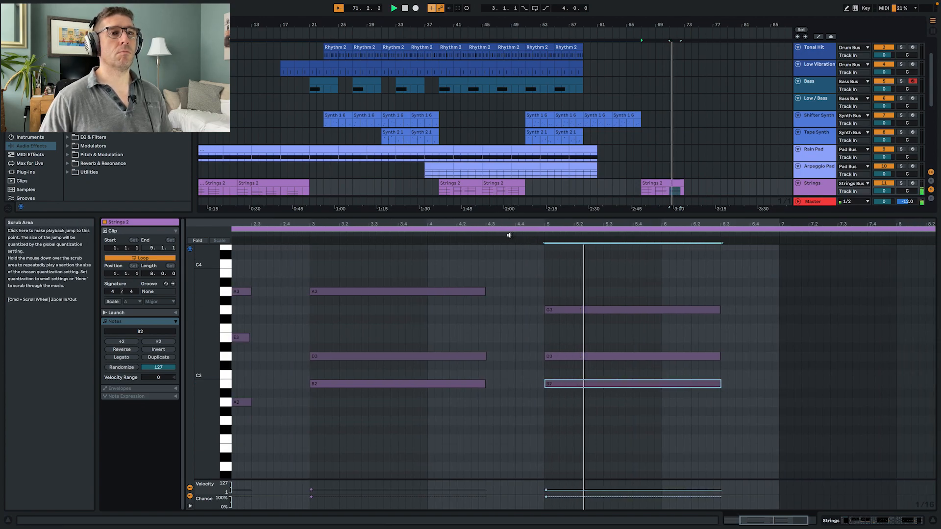
click(290, 237)
click(704, 235)
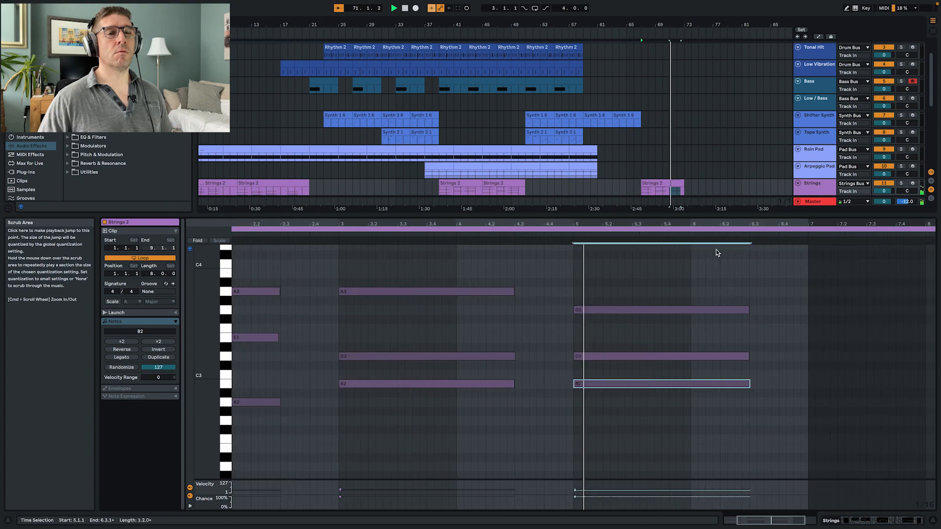
- Set the Strings 2 clip's loop length to 10 bars and extend the clip in the arrangement to bar 77
click(152, 275)
text(10)
key(Return)
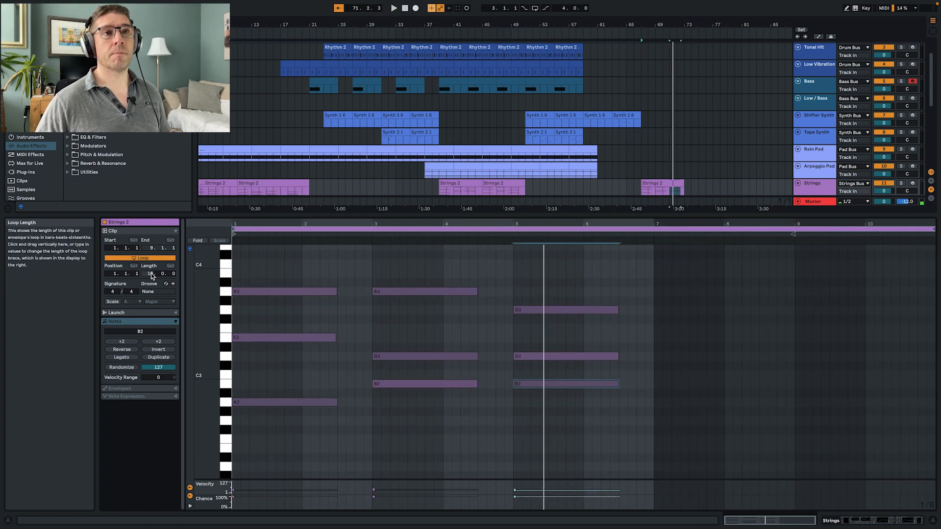
drag(684, 187, 713, 186)
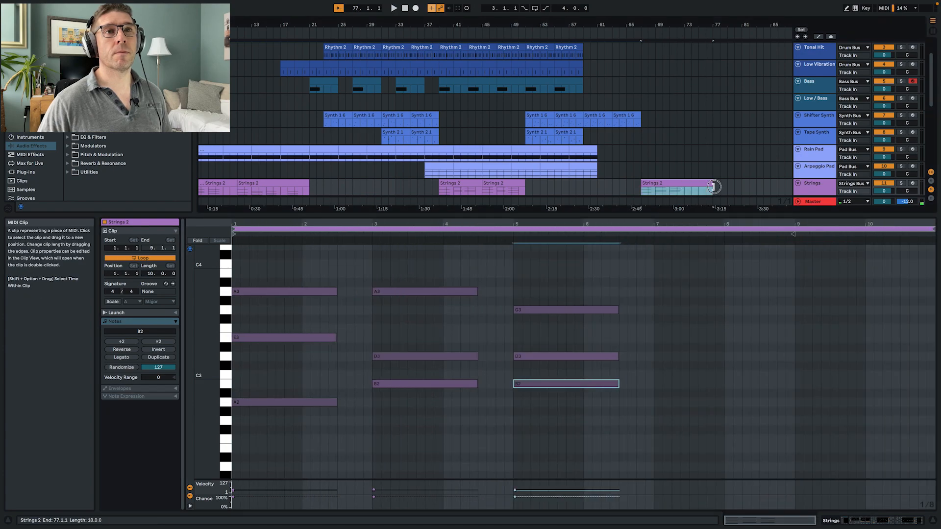
- Duplicate the third chord to bar 7 of the clip, lower the copy's top note to F3, and listen to the progression
drag(554, 273, 564, 395)
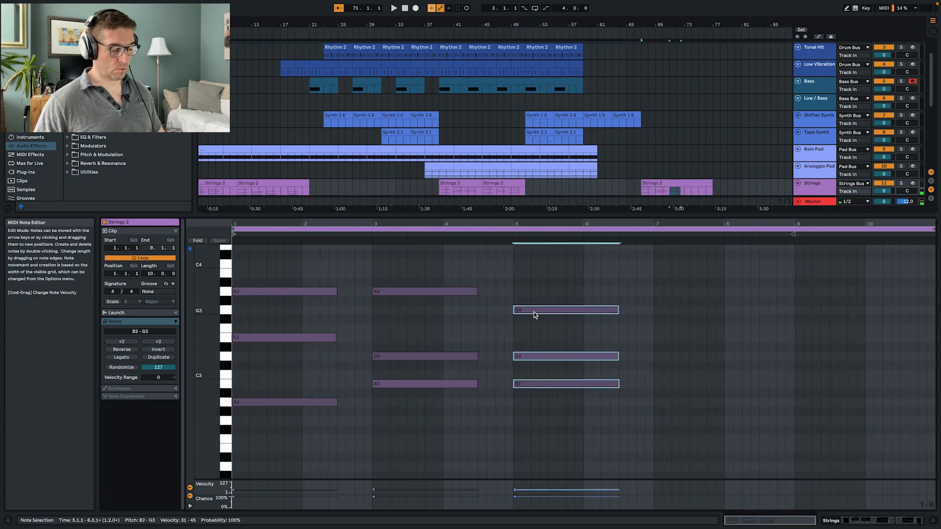
key(super+d)
mouse_move(675, 314)
mouse_down()
mouse_move(683, 312)
mouse_move(678, 329)
mouse_up()
click(677, 312)
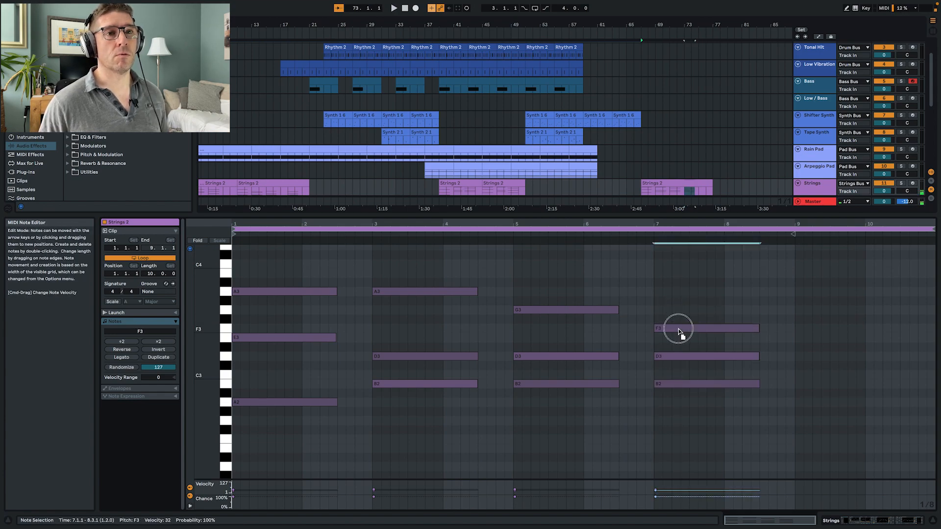
click(681, 356)
click(510, 233)
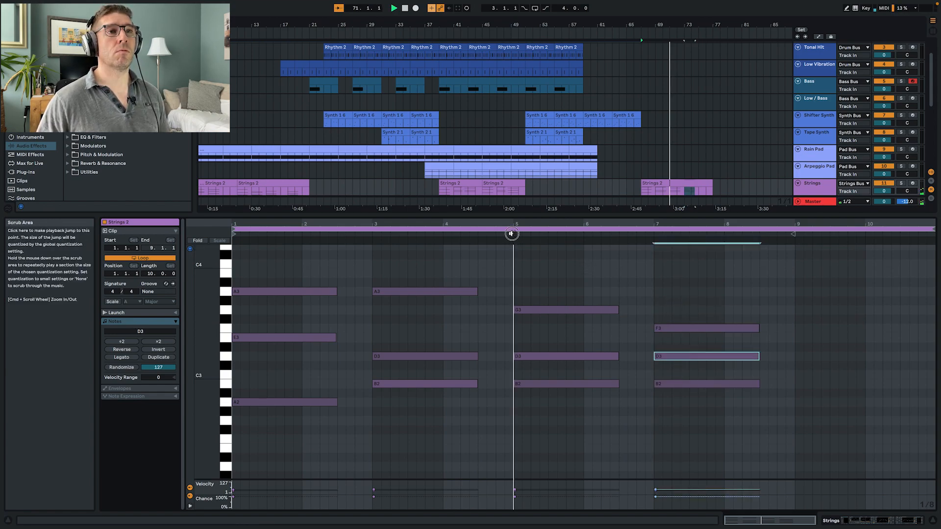
click(651, 232)
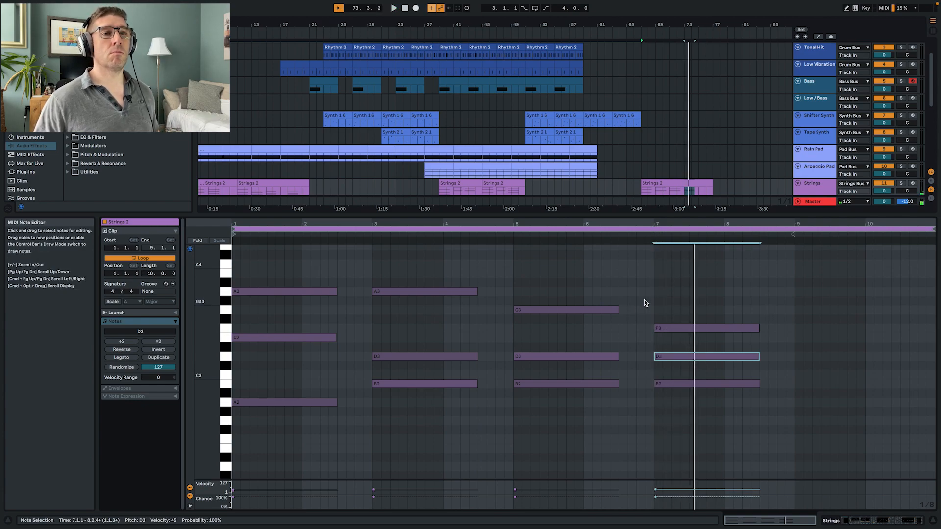
- Copy the chord at bar 7 to bar 9 and move the clip's end marker to bar 11
drag(646, 299, 719, 453)
drag(674, 328, 816, 330)
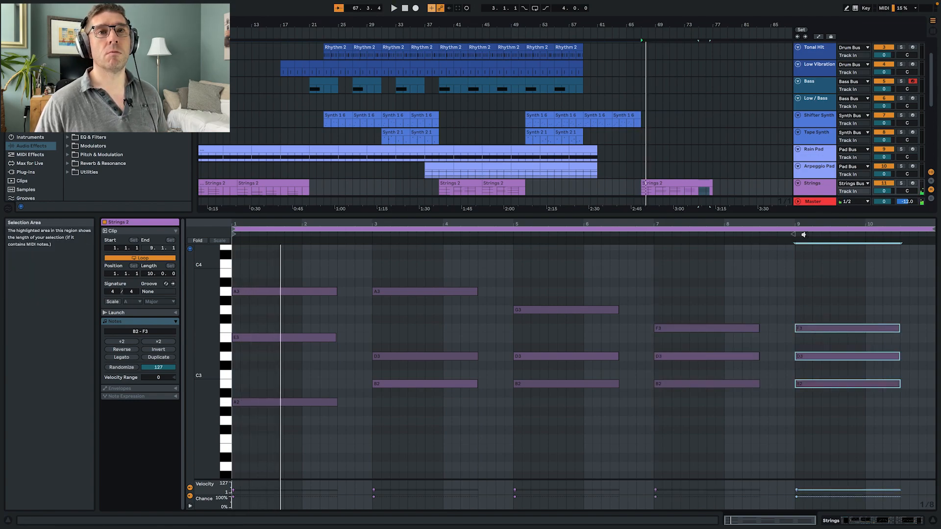
drag(809, 235, 936, 255)
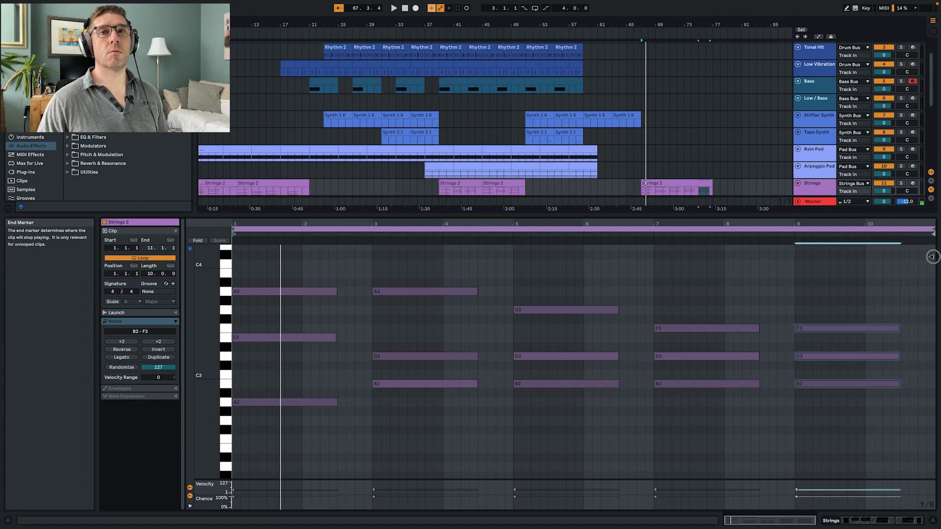
- Lower the top note of the chord at bar 9 to E3 and play the ending of the clip
click(650, 234)
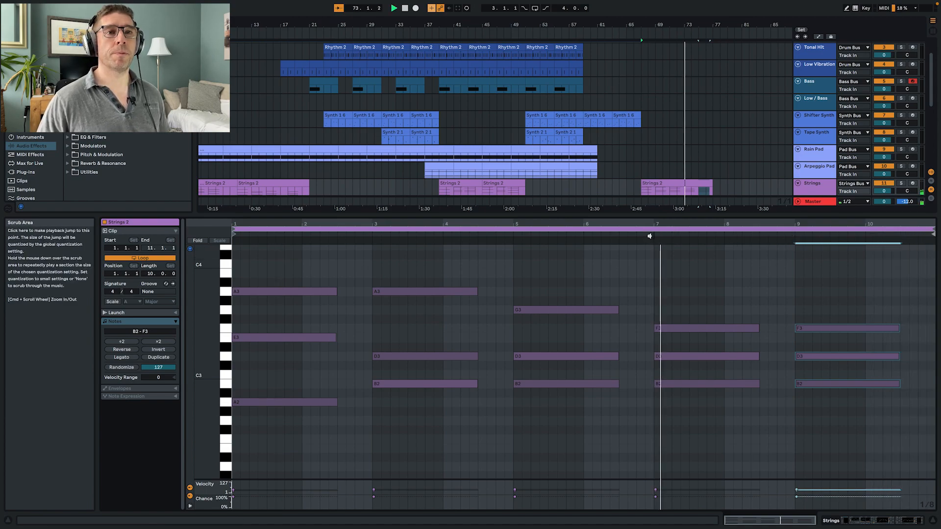
click(815, 328)
key(Down)
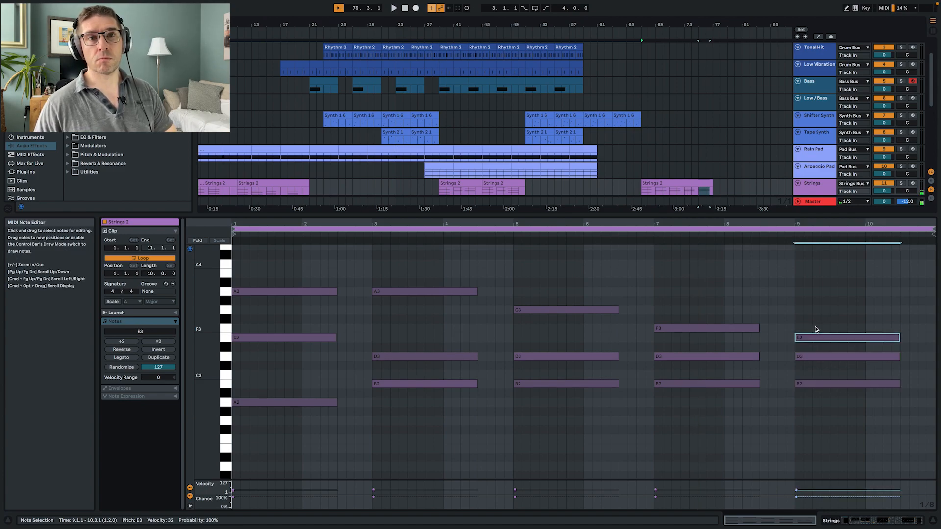
click(795, 232)
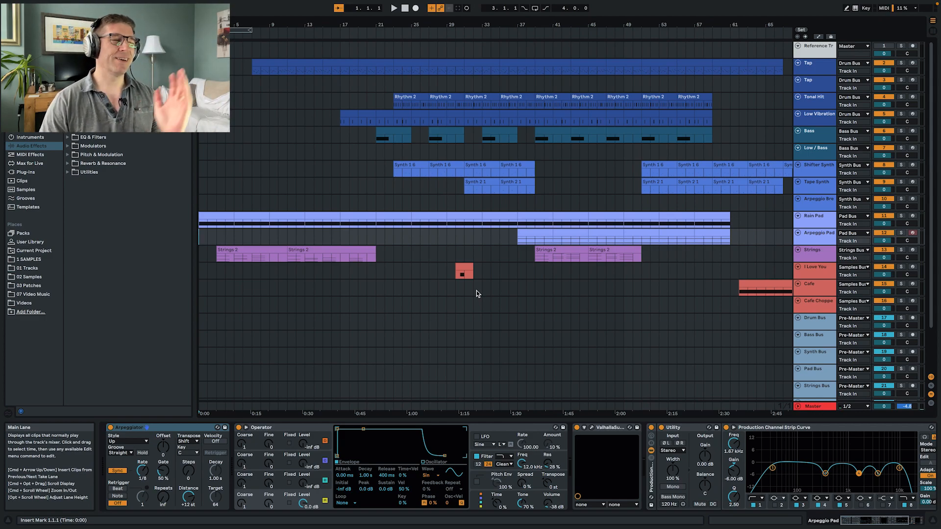
- Look through the finished arrangement from its first section to the overview of the whole track
scroll(537, 230, right, 2)
scroll(537, 230, right, 10)
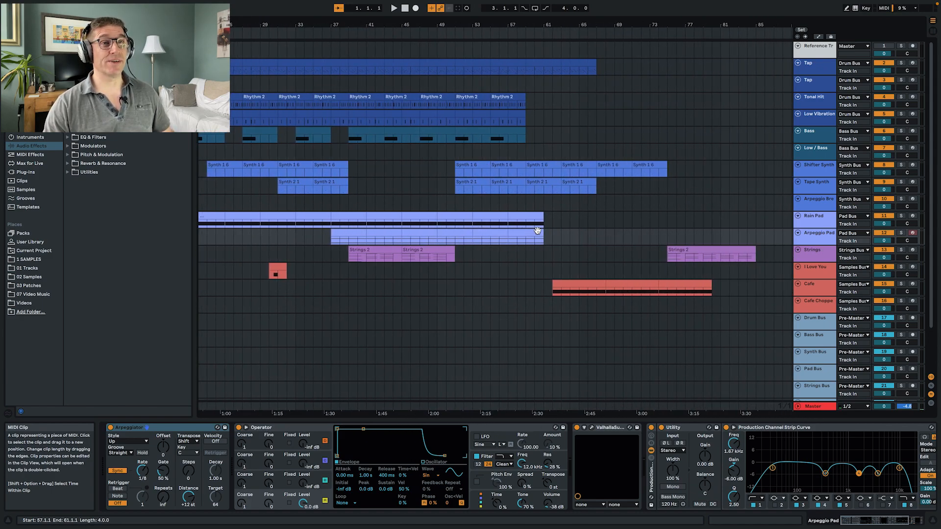
scroll(574, 240, right, 20)
scroll(572, 241, right, 10)
drag(590, 22, 654, 27)
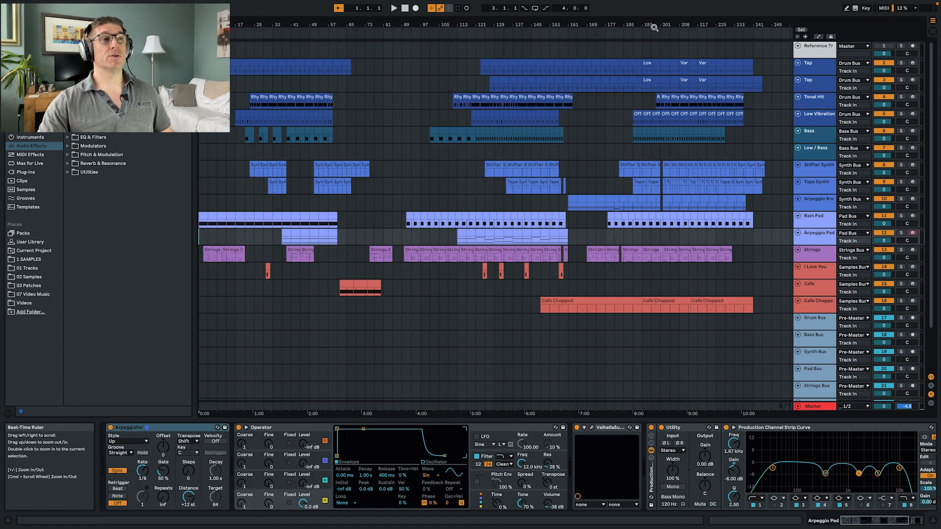
drag(395, 304, 131, 2)
- Examine how the clips are layered in the second half of the arrangement, from about bar 90 onwards
click(411, 87)
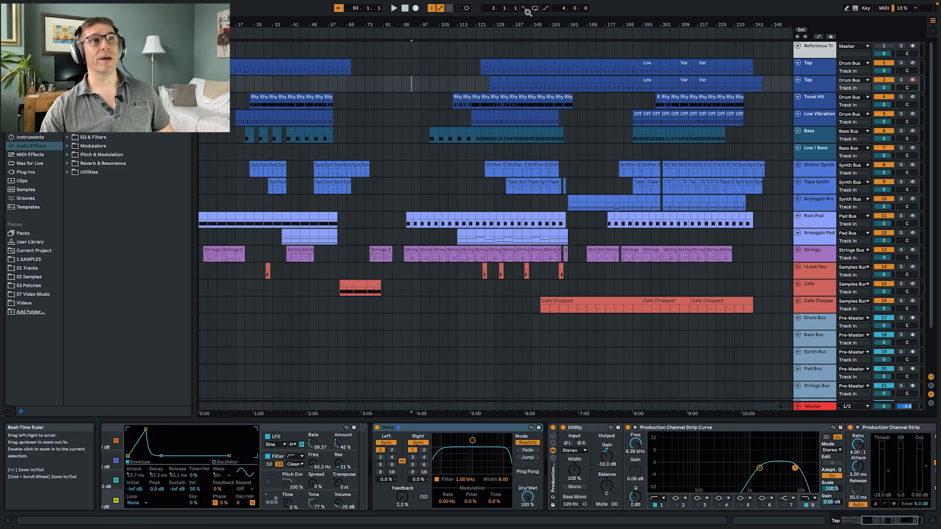
drag(532, 24, 541, 108)
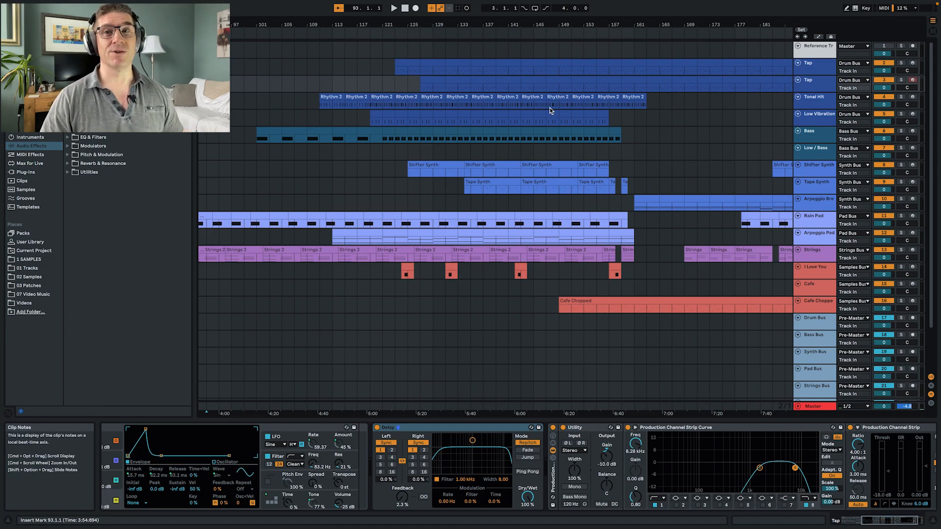
scroll(535, 157, left, 5)
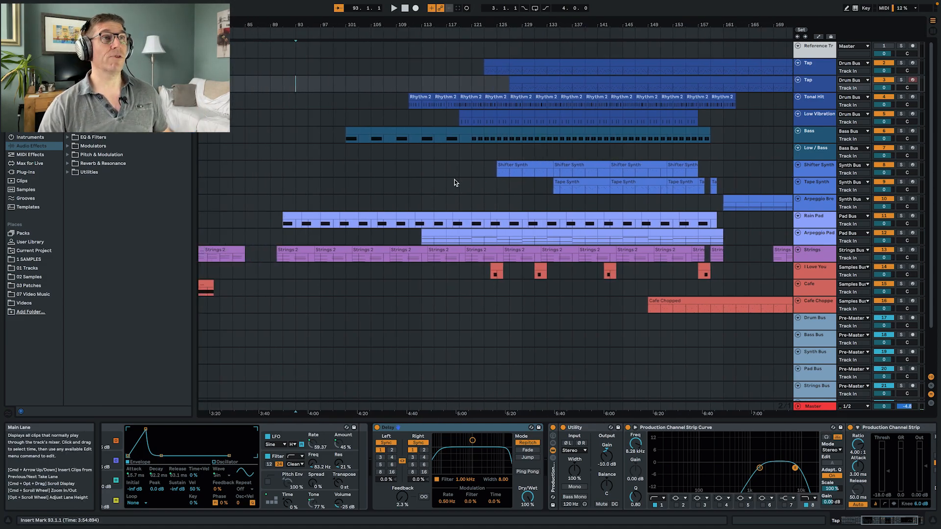
mouse_move(462, 24)
mouse_down()
mouse_move(462, 34)
mouse_move(462, 12)
mouse_up()
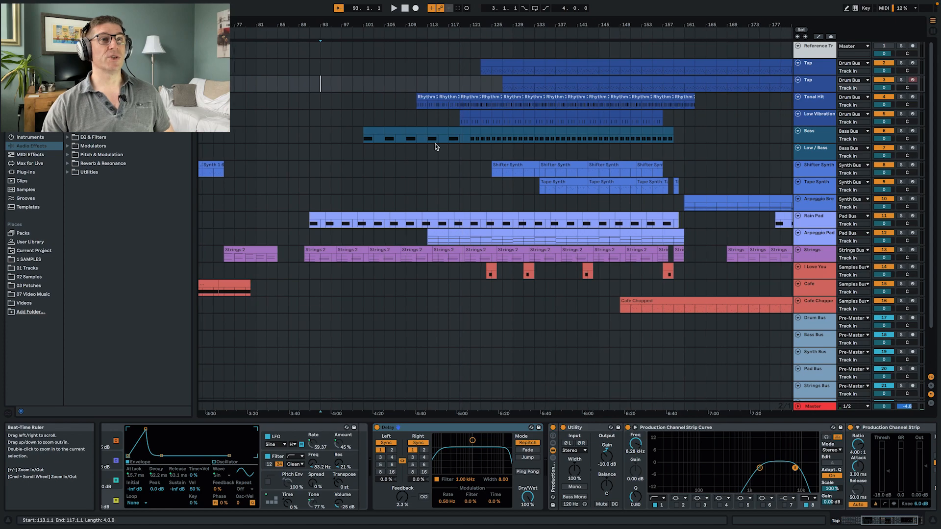
scroll(688, 218, right, 2)
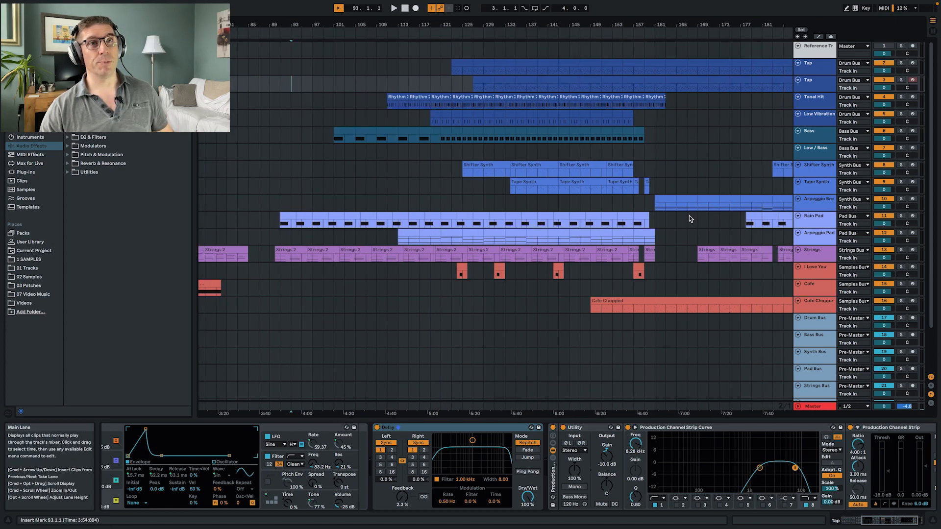
scroll(689, 219, right, 10)
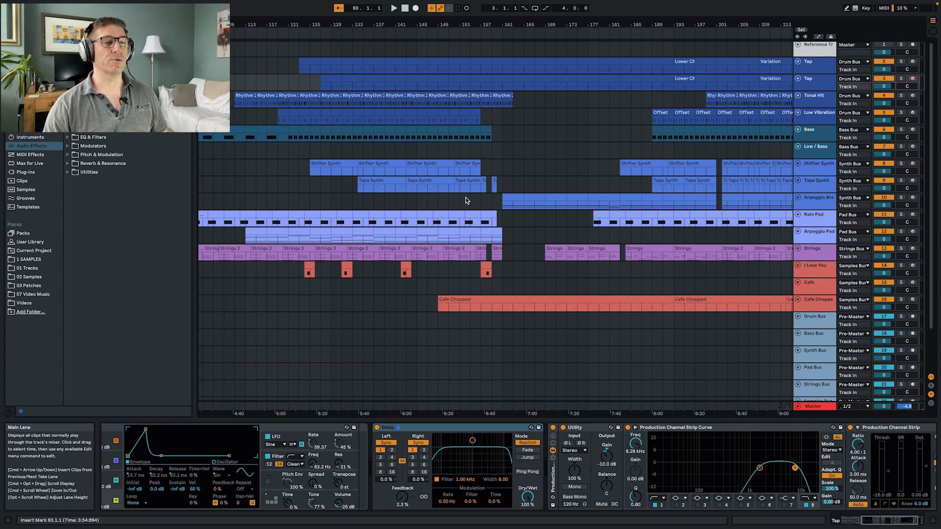
scroll(468, 198, left, 8)
drag(443, 25, 443, 35)
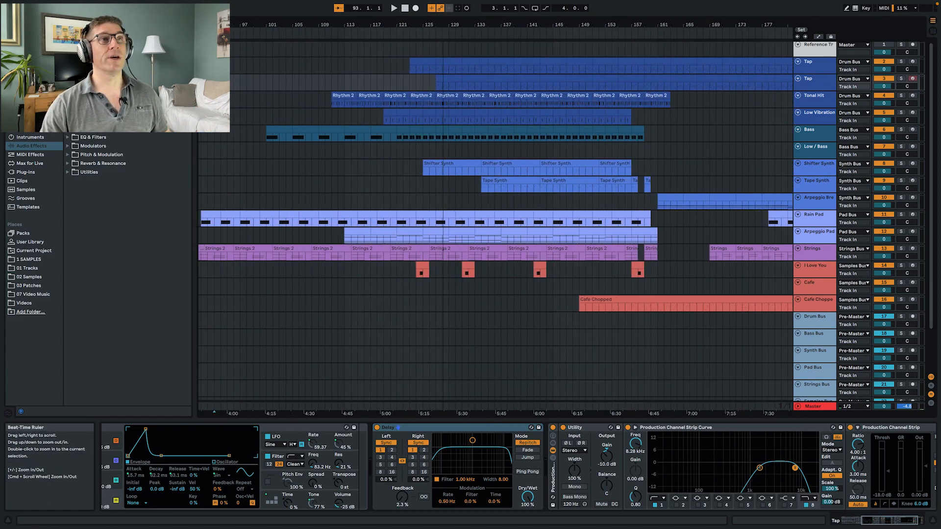
scroll(425, 169, left, 10)
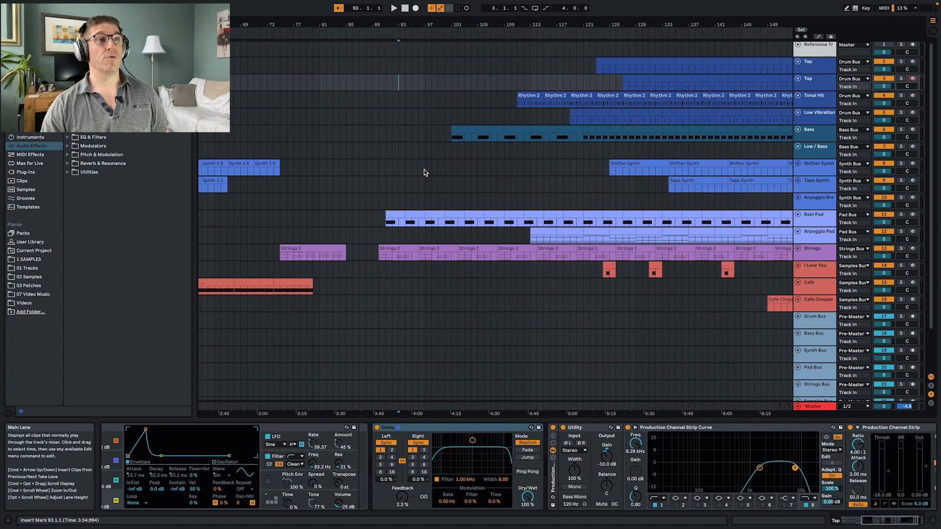
- Inspect the device chains of the Strings track and the Strings Bus at the Strings 2 clips starting at bar 90
click(378, 257)
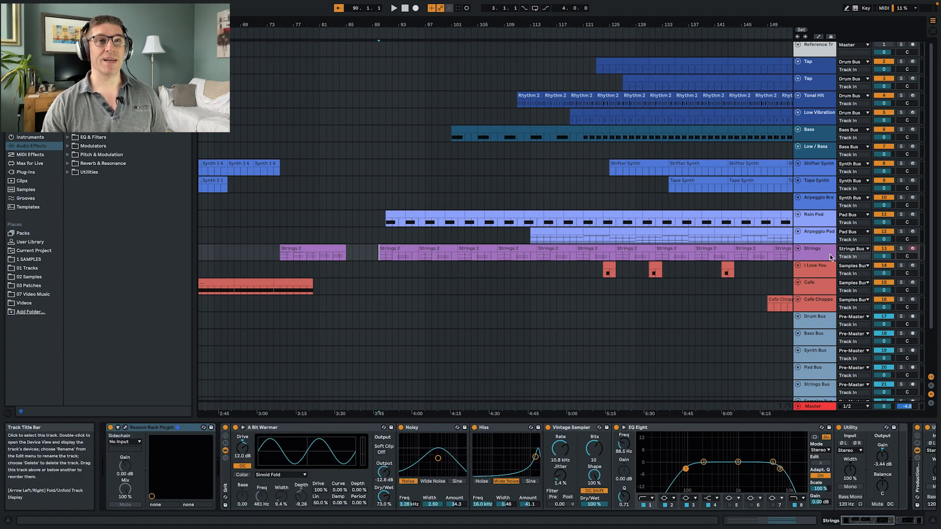
click(830, 256)
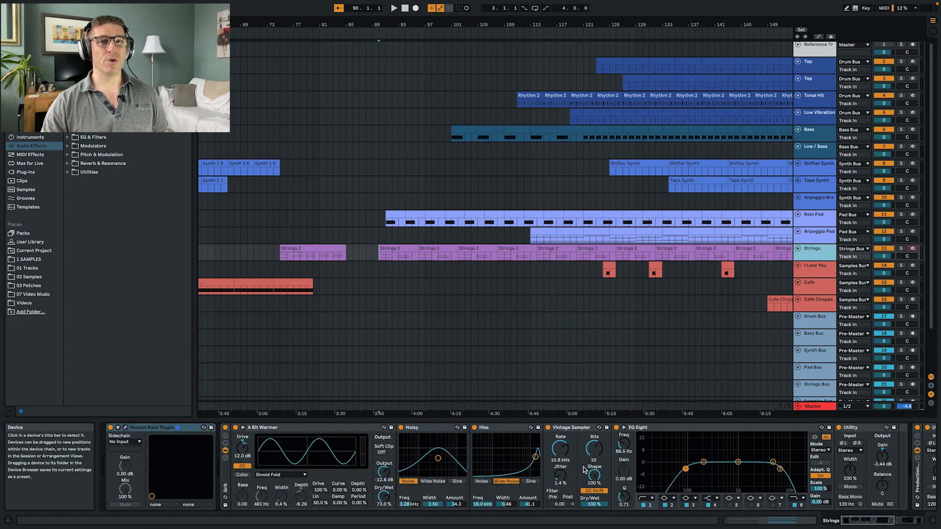
scroll(584, 470, right, 5)
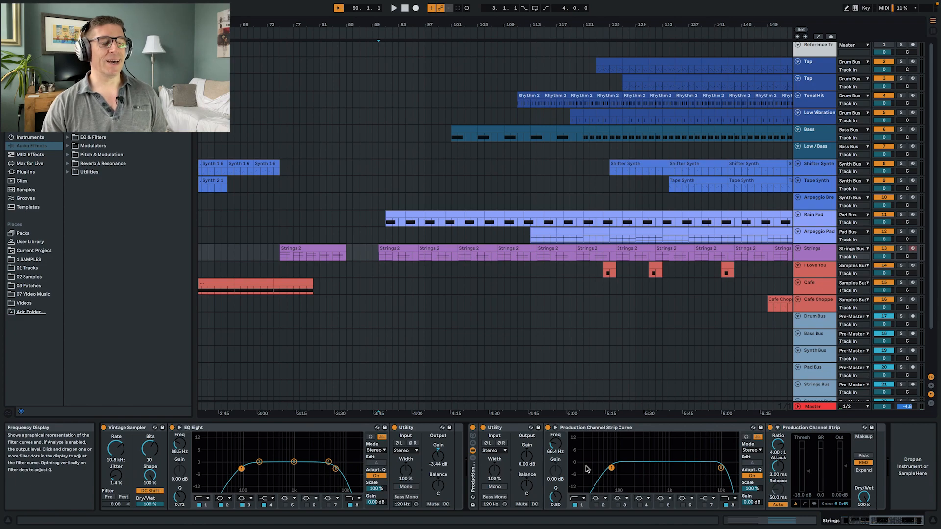
click(821, 387)
click(815, 254)
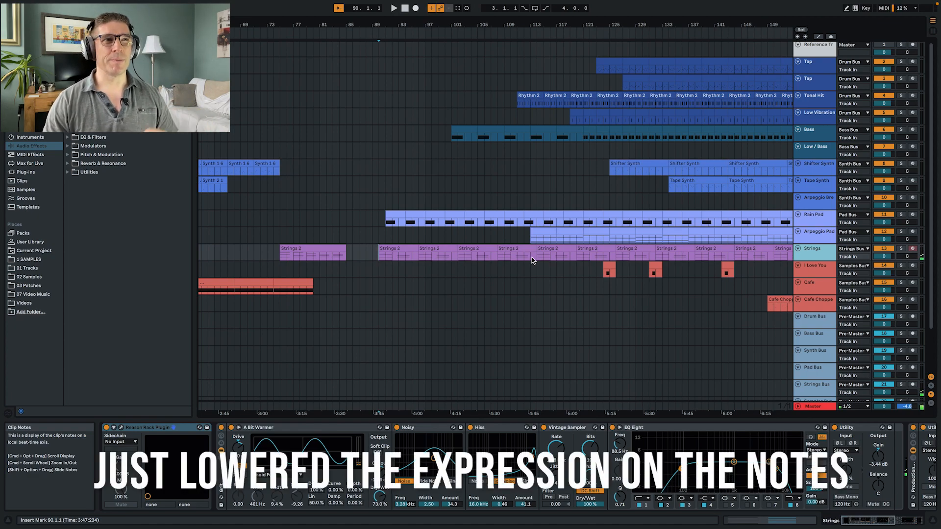
- Play the section from bar 90 and inspect the Rain Pad track's device chain
key(space)
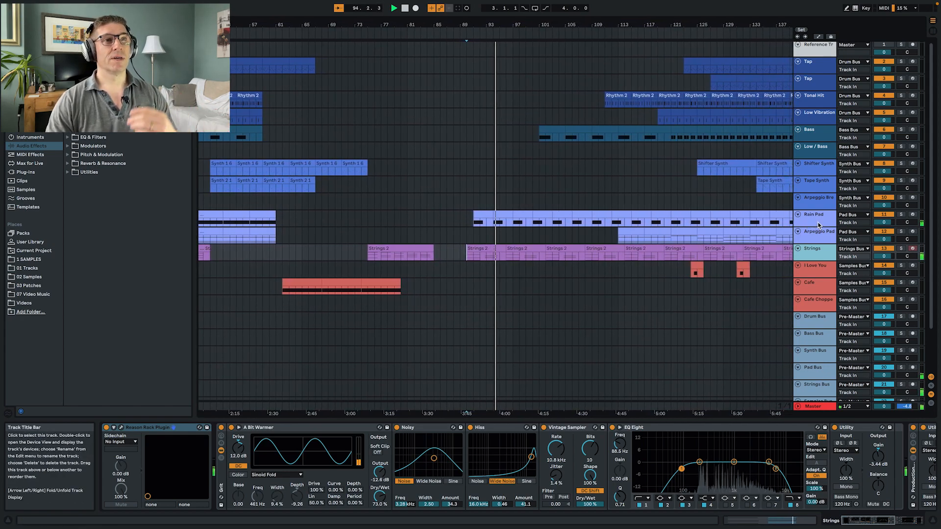
click(817, 225)
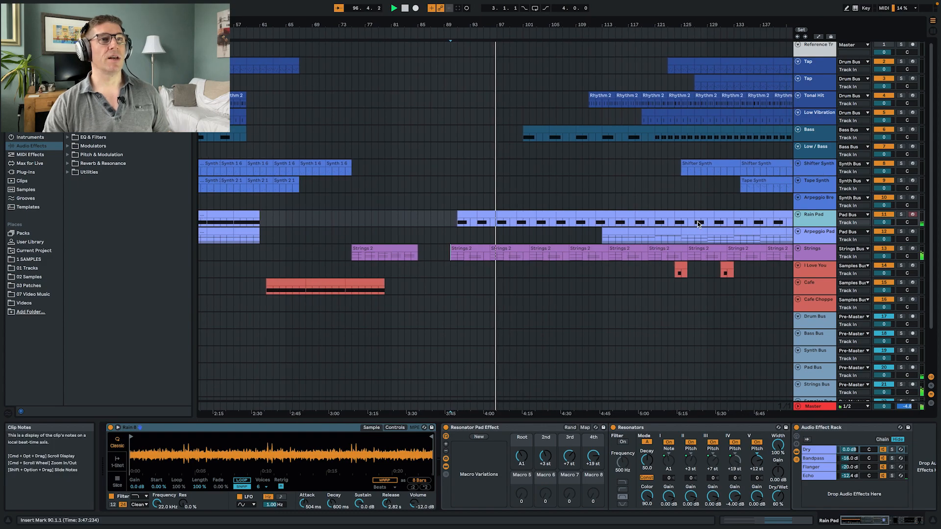
- Inspect the Tape Synth track's device chain and compare its sound with the Amp device off and on
click(817, 183)
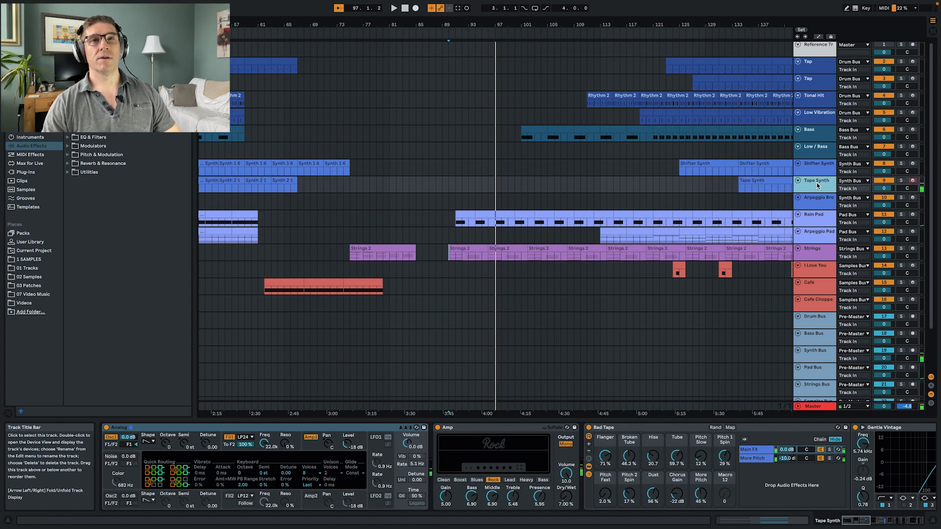
click(305, 449)
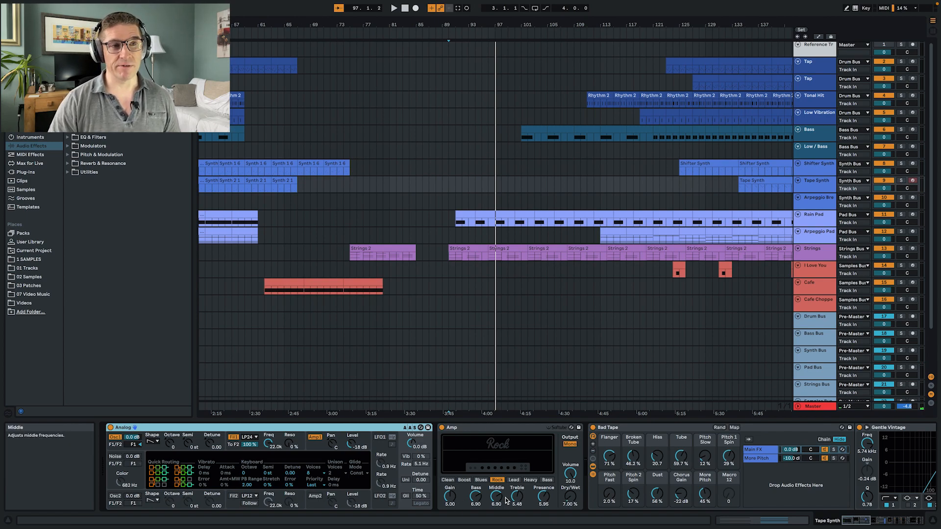
scroll(549, 462, right, 10)
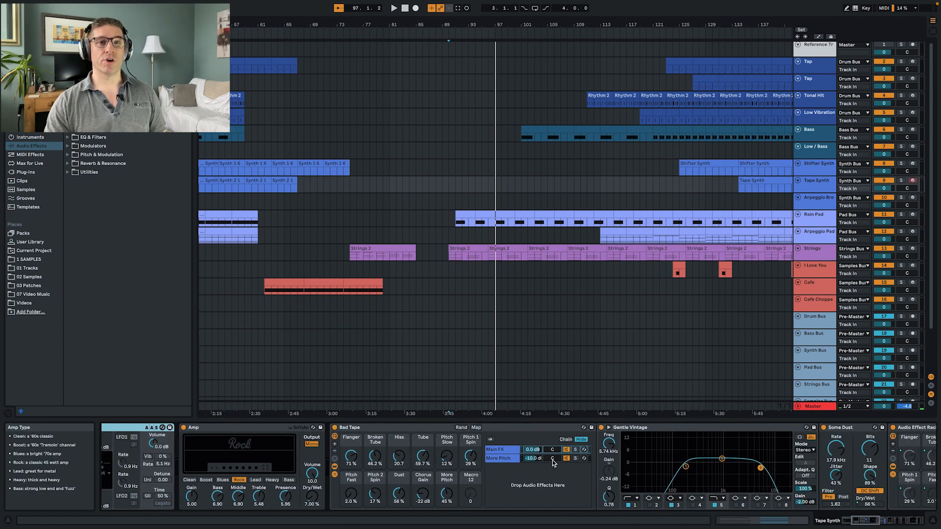
scroll(470, 486, left, 5)
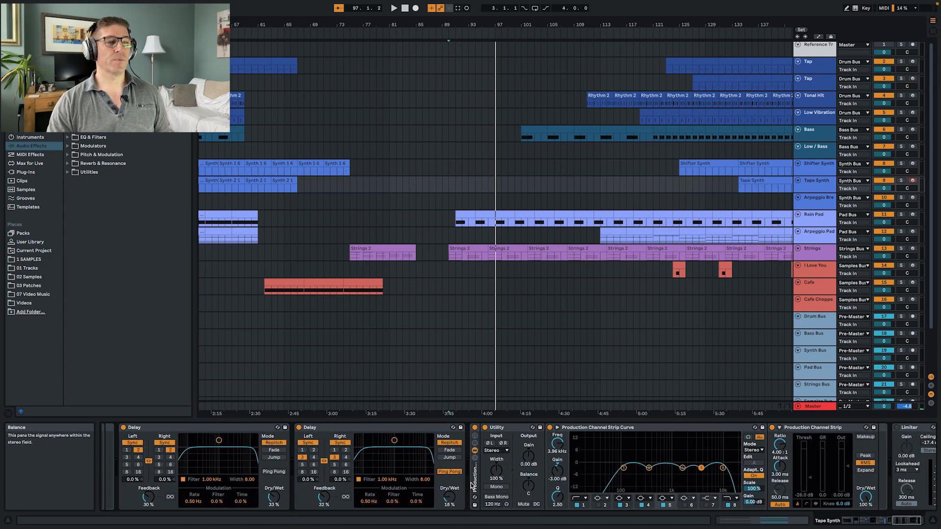
scroll(470, 486, right, 5)
scroll(470, 486, left, 10)
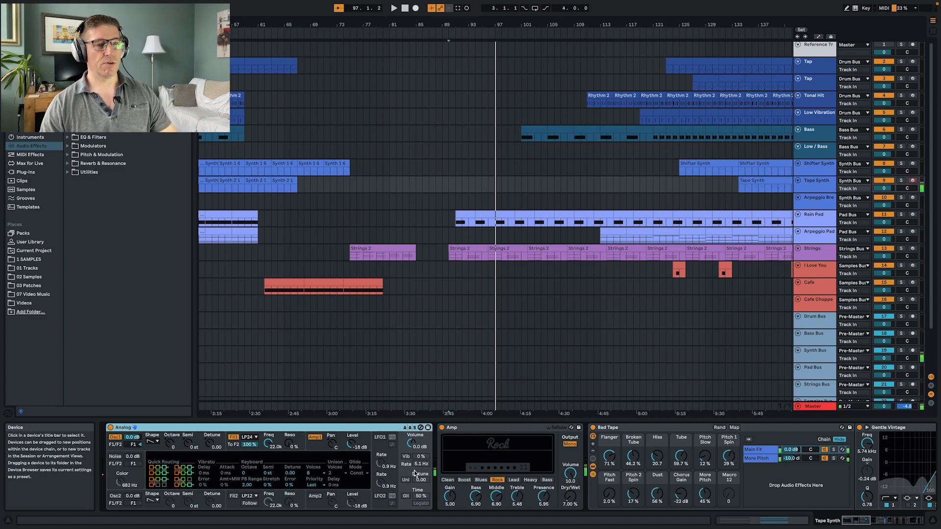
click(441, 427)
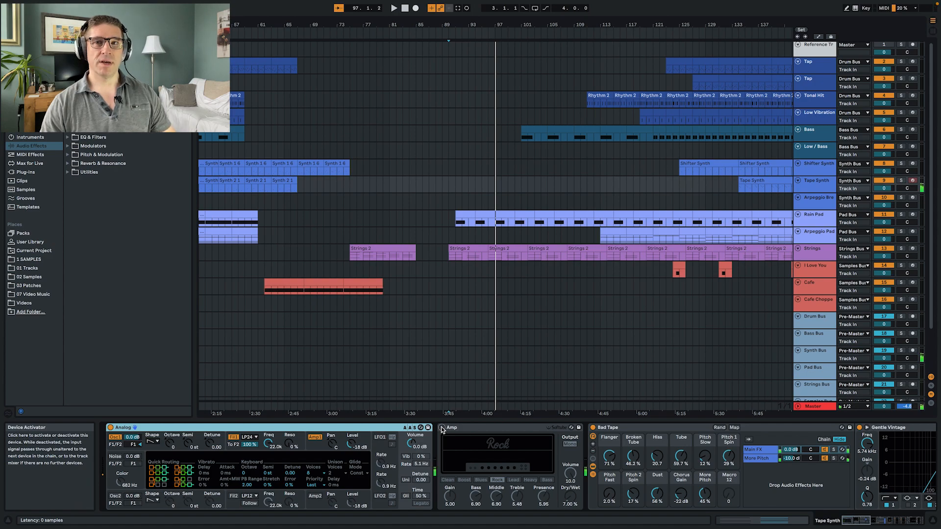
click(441, 427)
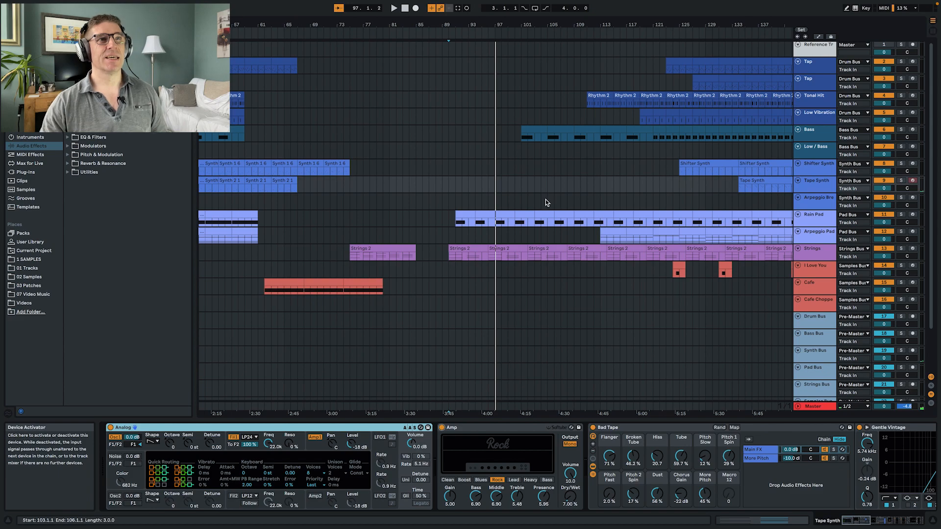
- Play from bar 91 and record a new MIDI part on the Shifter Synth track, stopping at bar 106
click(477, 166)
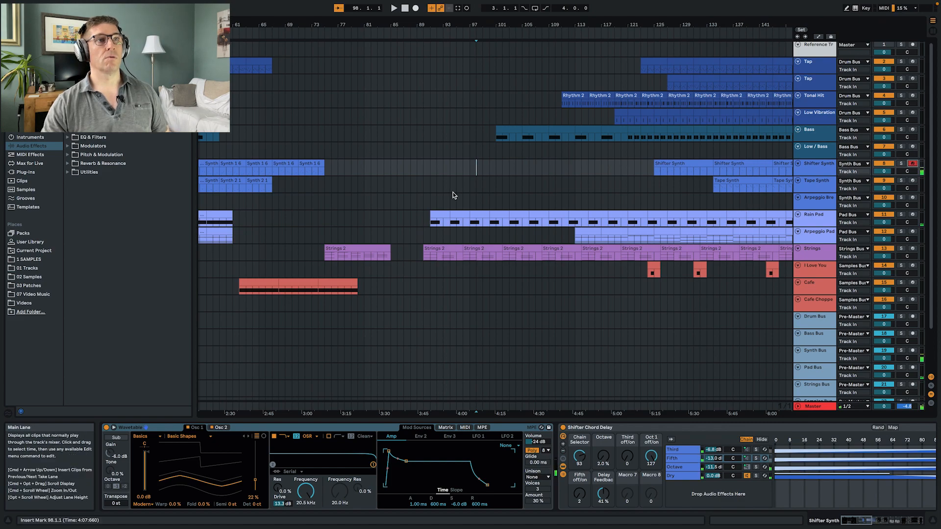
key(space)
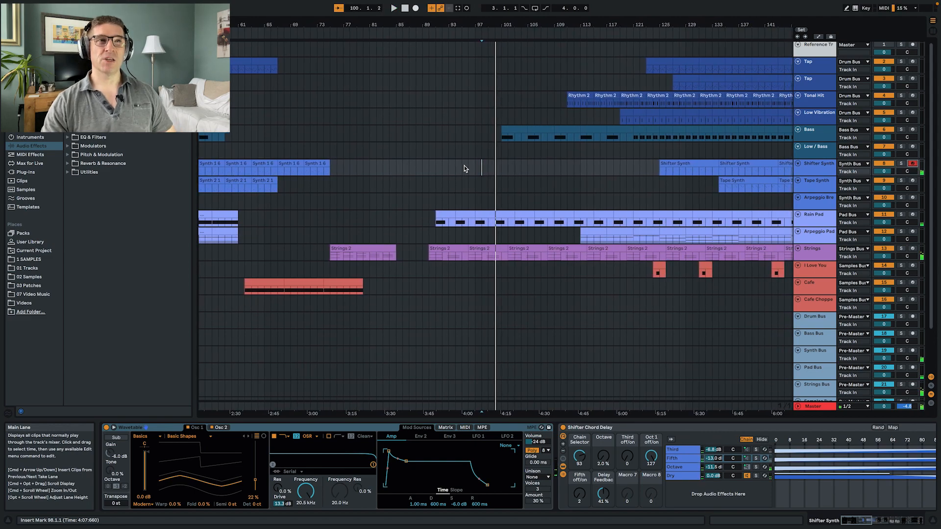
click(436, 170)
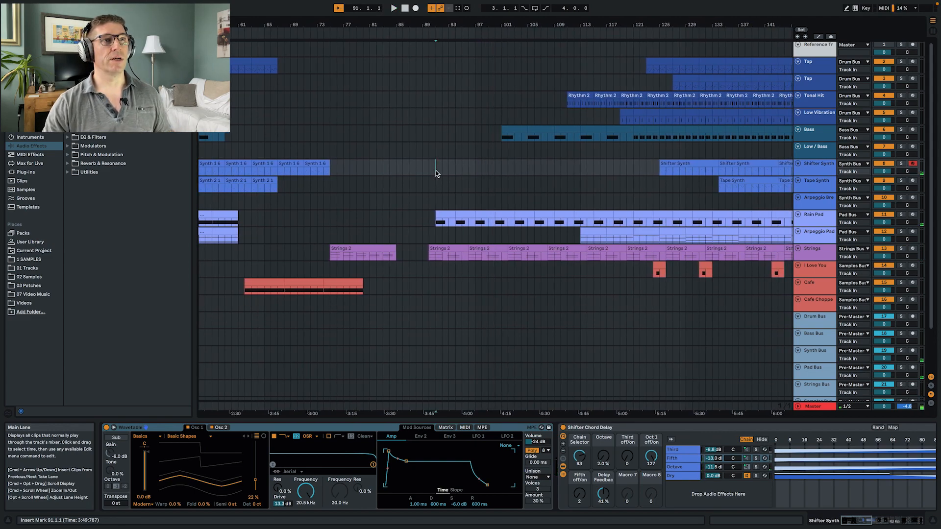
key(space)
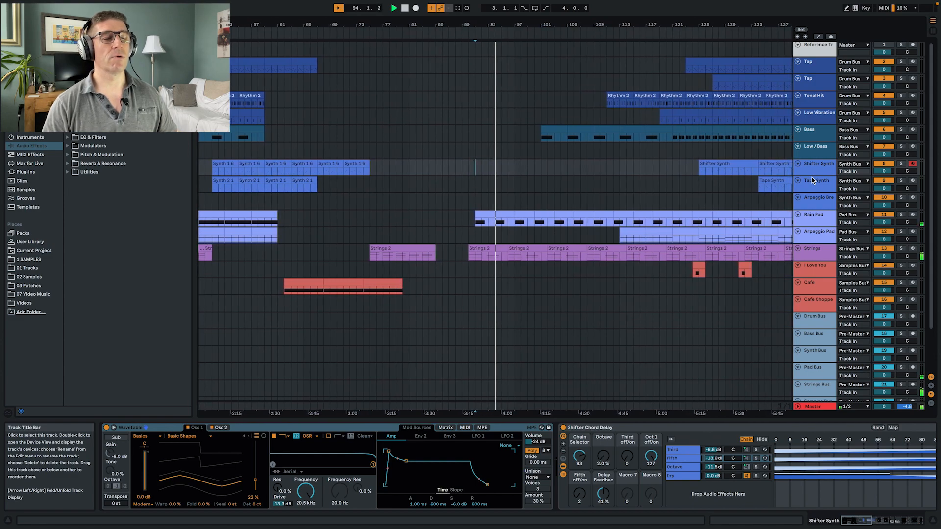
key(F9)
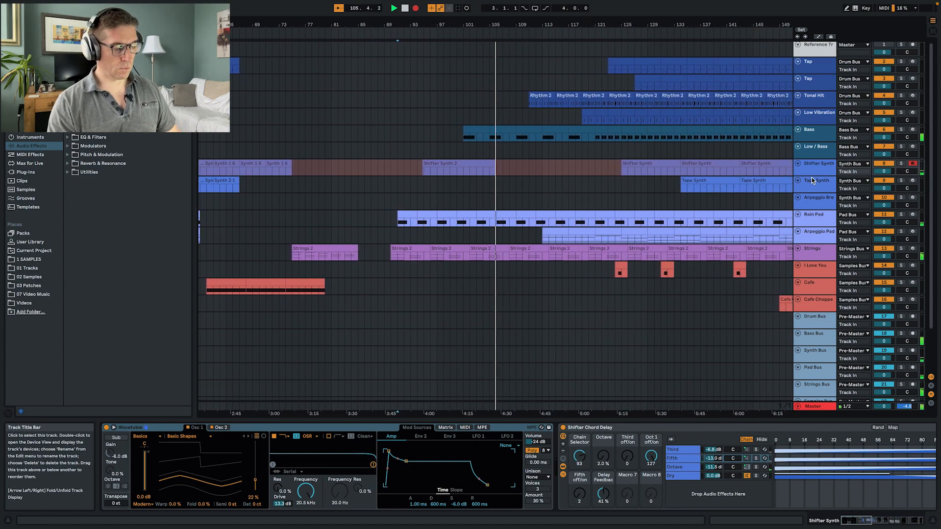
key(F9)
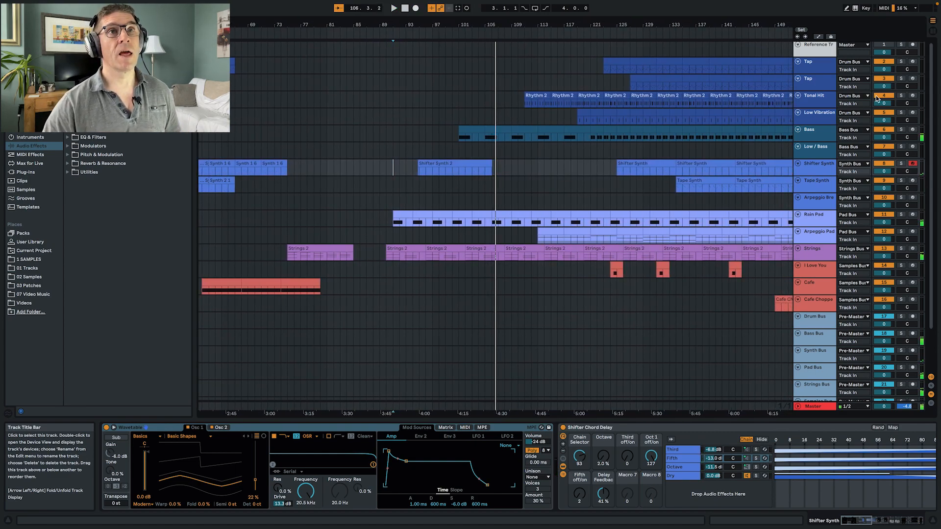
- Solo the Bass track, play it from bar 105 and compare its sound with the second Wavetable chain off and on
click(814, 132)
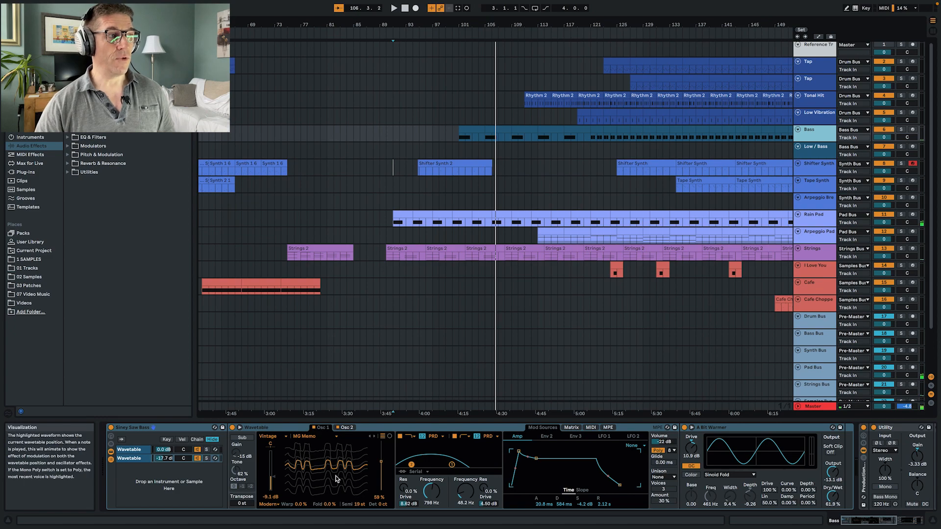
click(142, 459)
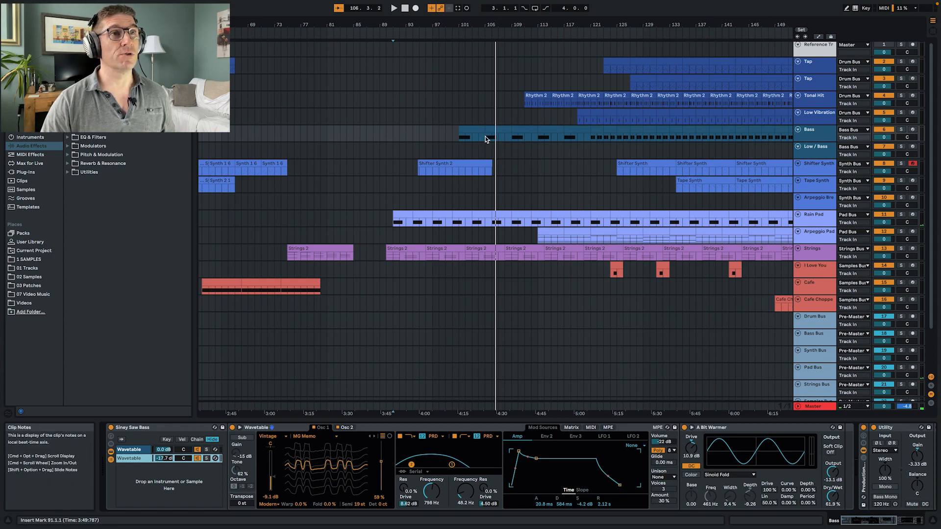
click(485, 136)
key(s)
key(space)
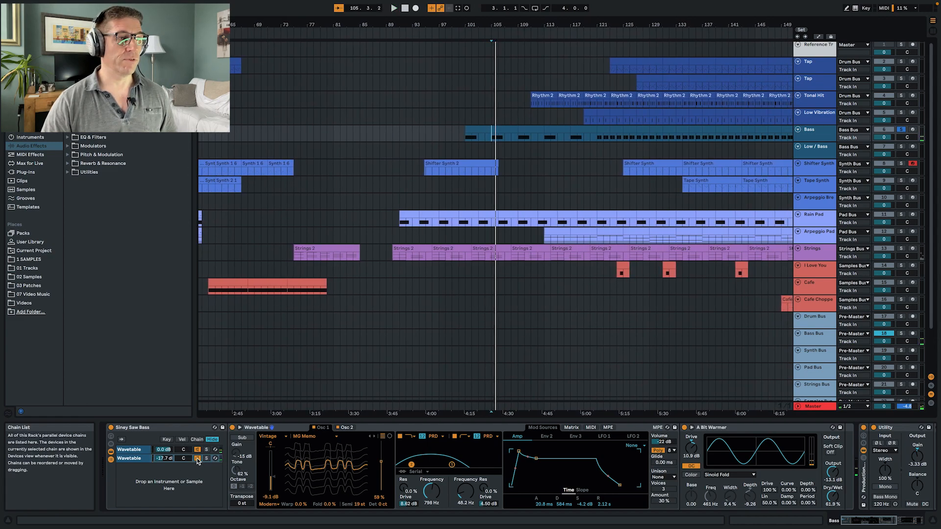
click(198, 458)
click(199, 459)
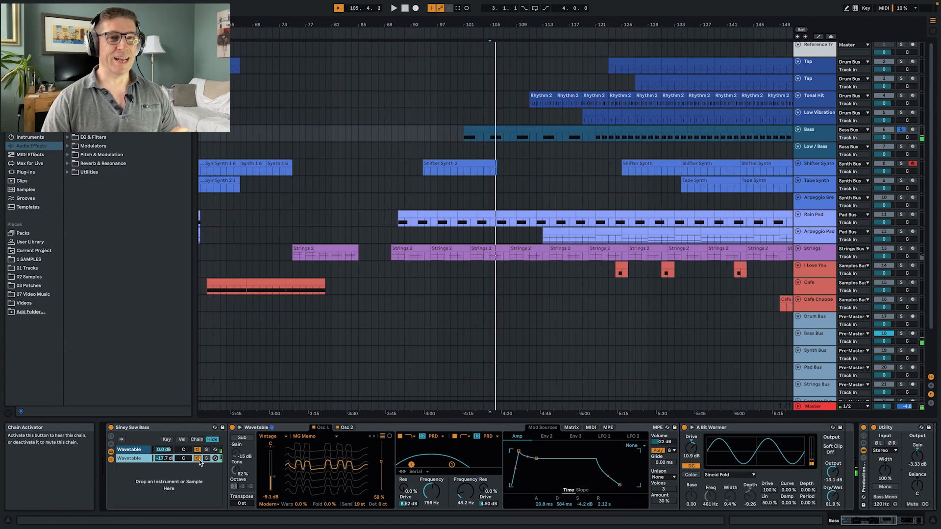
- Examine both Wavetable chains of the Siney Saw Bass rack and the devices on the Bass Bus
click(129, 450)
click(134, 459)
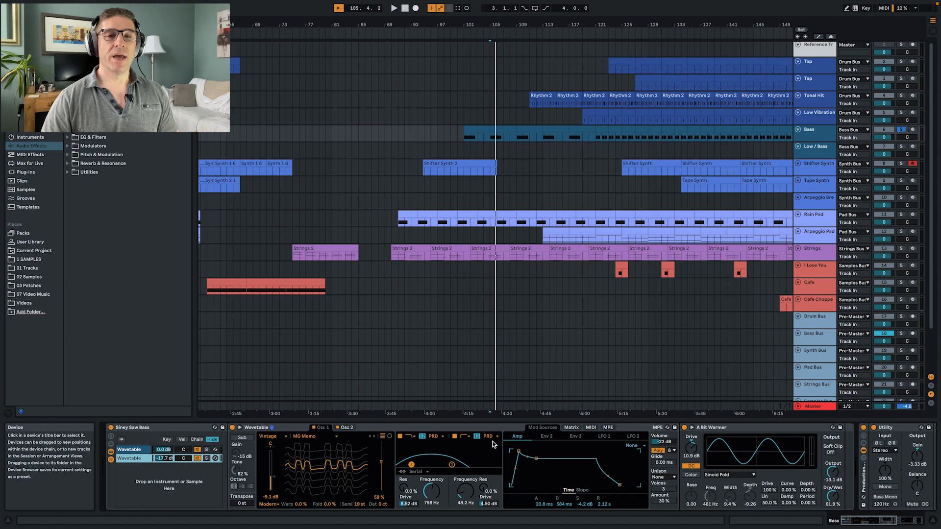
scroll(493, 461, right, 8)
scroll(493, 454, left, 8)
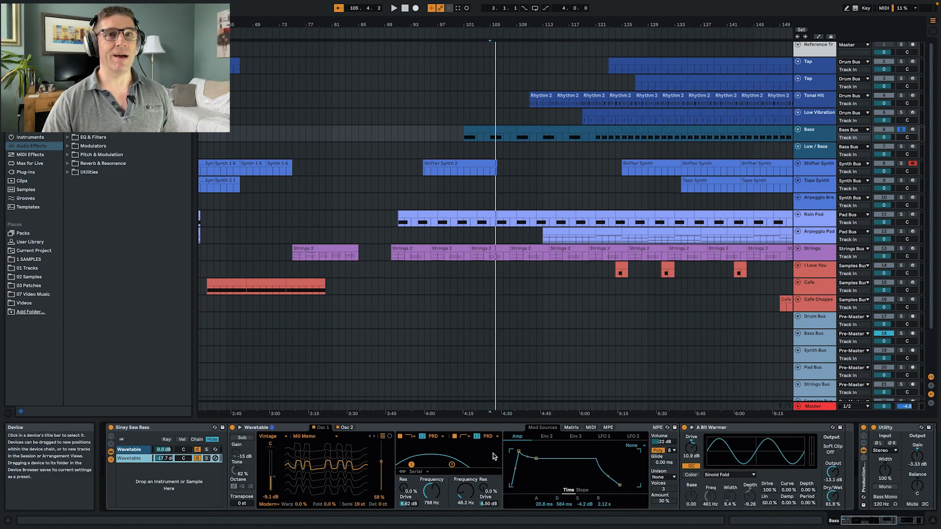
scroll(612, 387, left, 2)
click(820, 336)
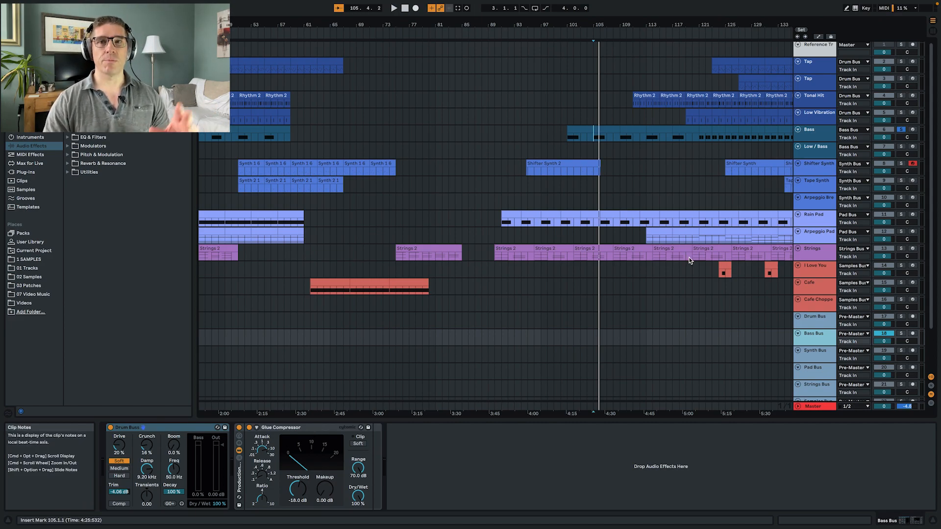
- Trim the start of the Shifter Synth 2 clip to bar 95, play from there and unsolo the Bass track
click(531, 136)
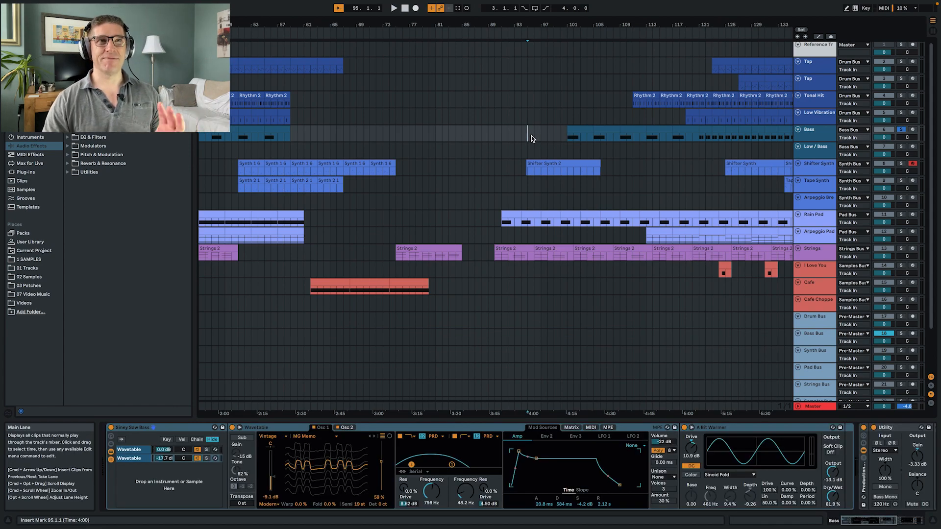
drag(527, 165, 528, 164)
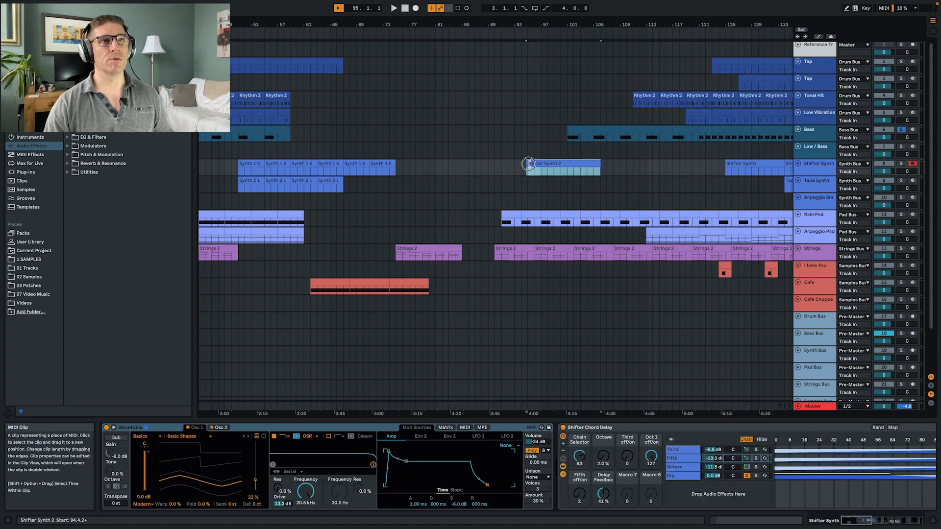
click(529, 169)
key(space)
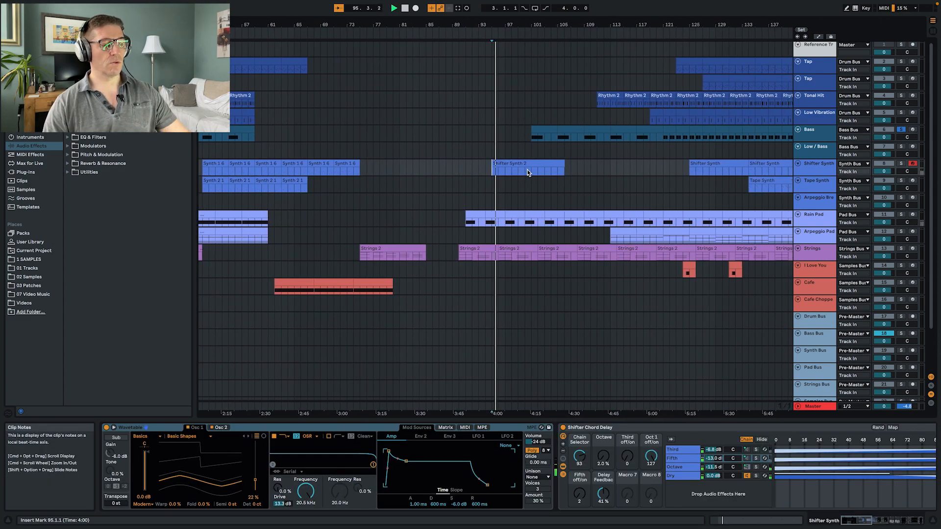
click(901, 130)
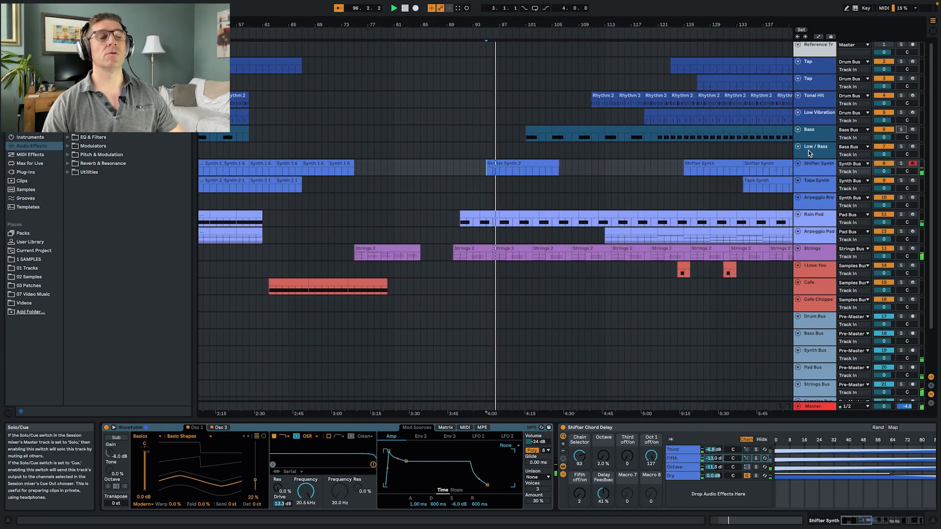
- Open the notes of the Shifter Synth 2 clip and check their timing by playing from bar 95 and from bar 100
click(522, 163)
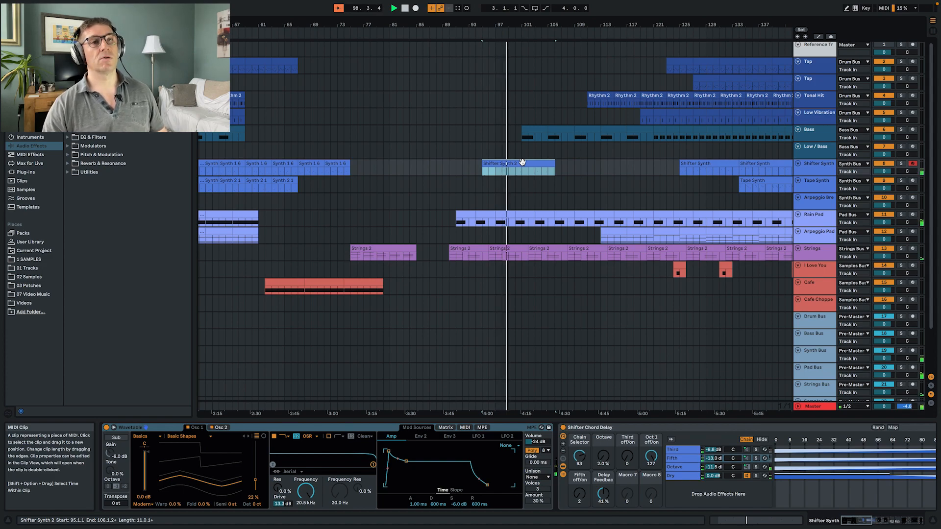
double_click(522, 163)
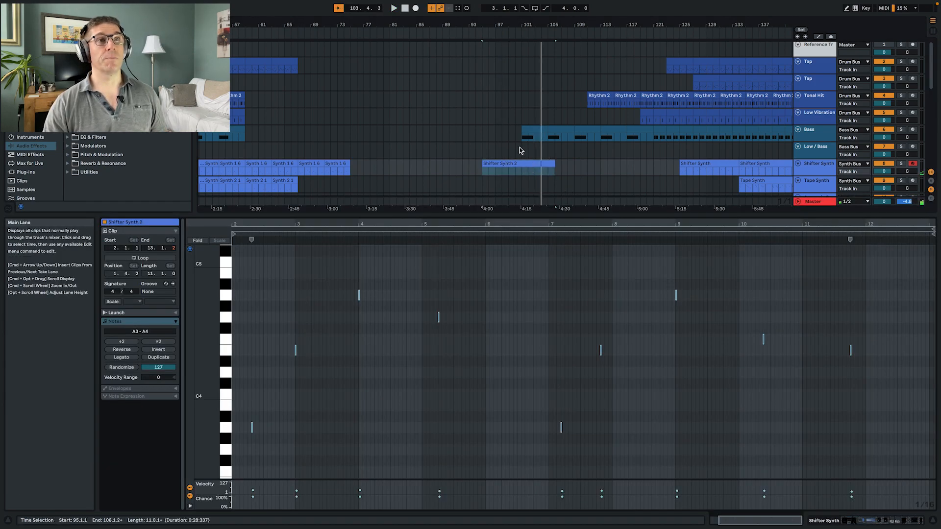
click(522, 173)
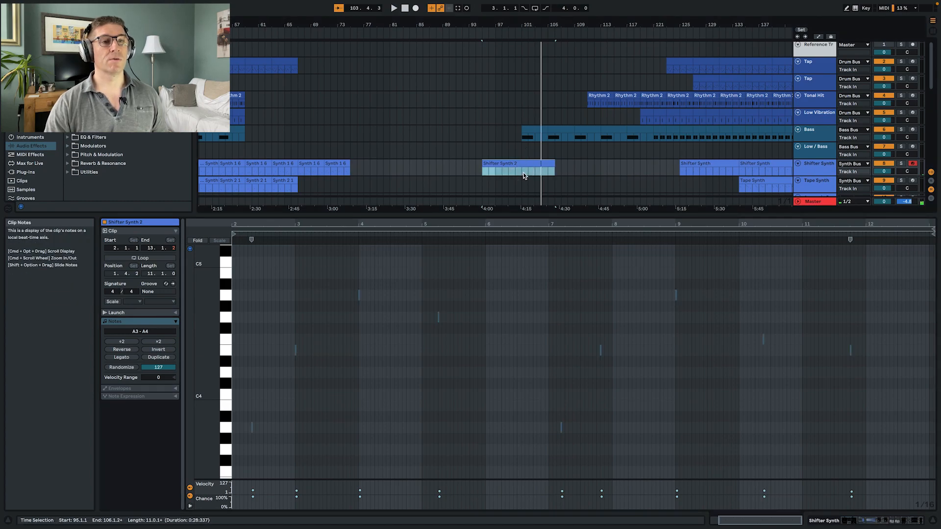
key(space)
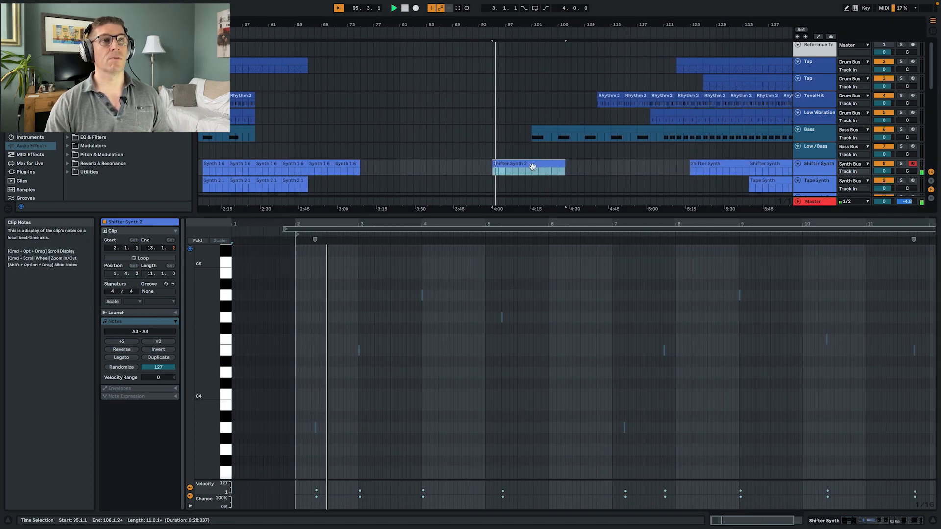
click(530, 170)
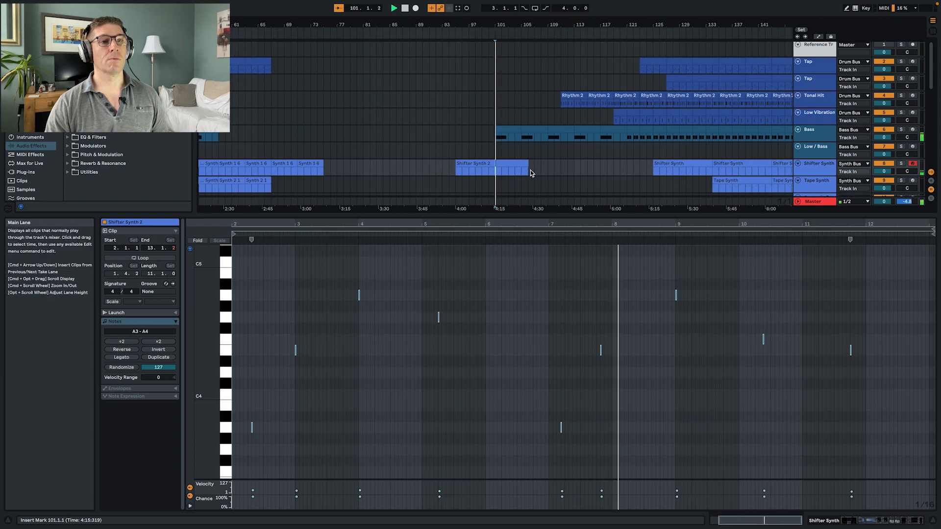
key(space)
click(490, 172)
key(space)
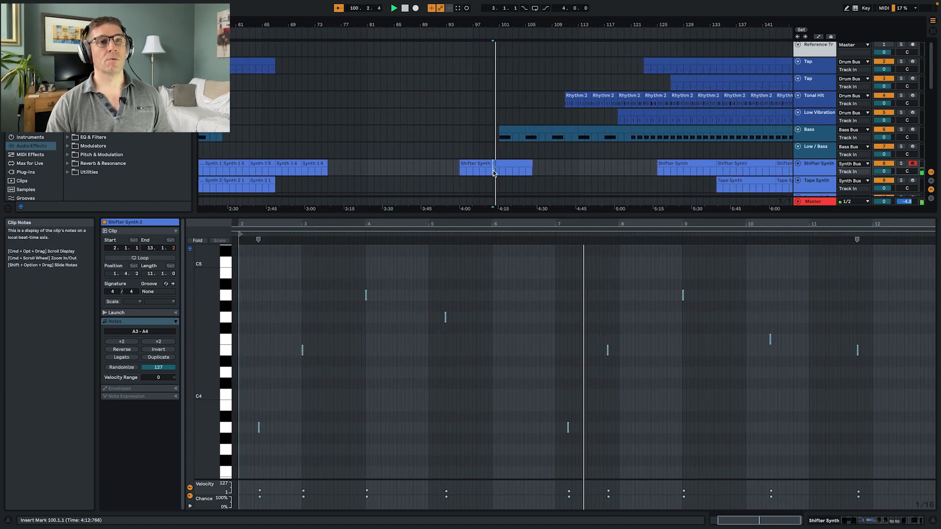
key(space)
- Move the E4 note in clip bar 7 back to beat 3 and the A3 note to 7.1.1, and play the result
drag(625, 348, 584, 351)
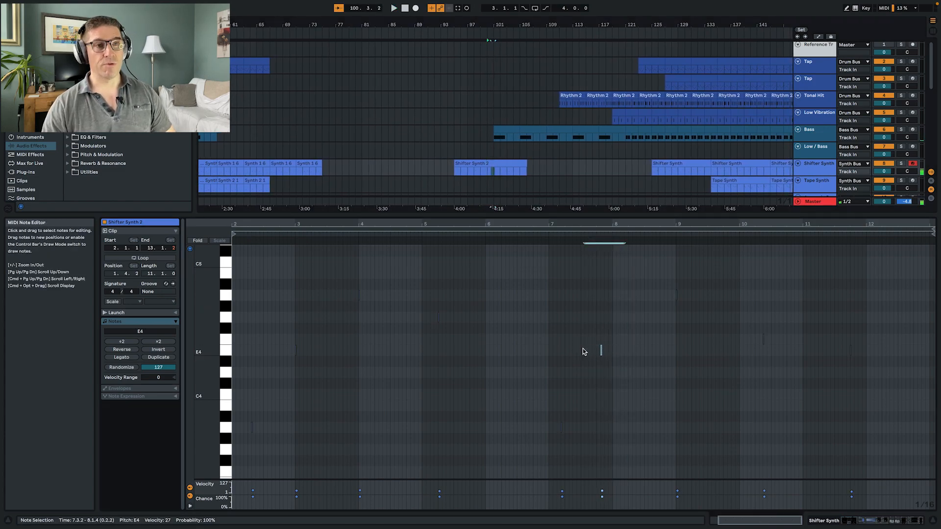
key(Left)
key(Left)
key(Left)
key(Left)
key(Left)
drag(561, 427, 553, 431)
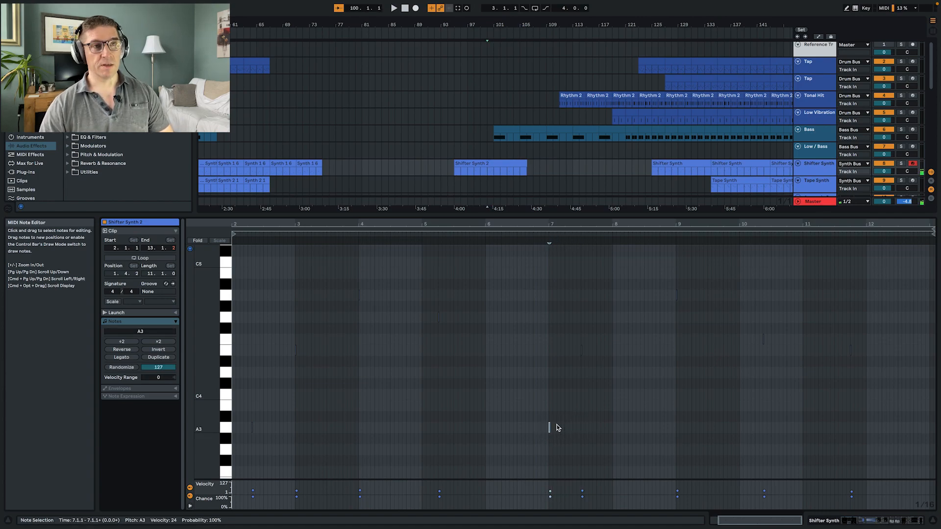
click(544, 232)
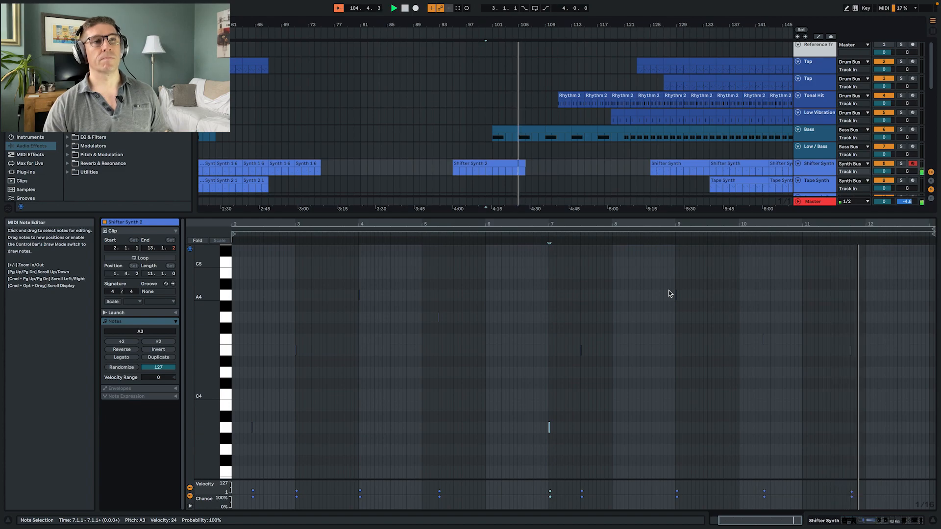
- Duplicate the Shifter Synth 2 clip directly after itself at bar 106 and play from the start of the copy
key(shift+Tab)
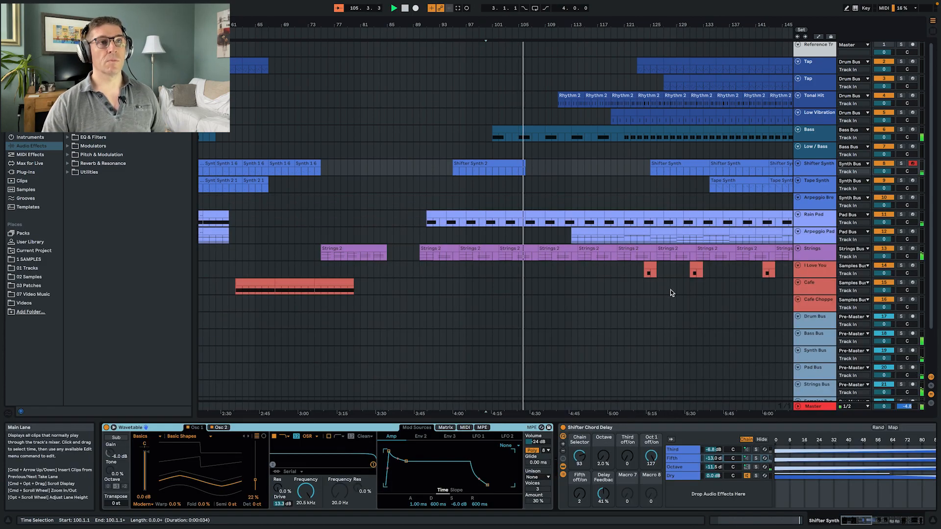
click(480, 164)
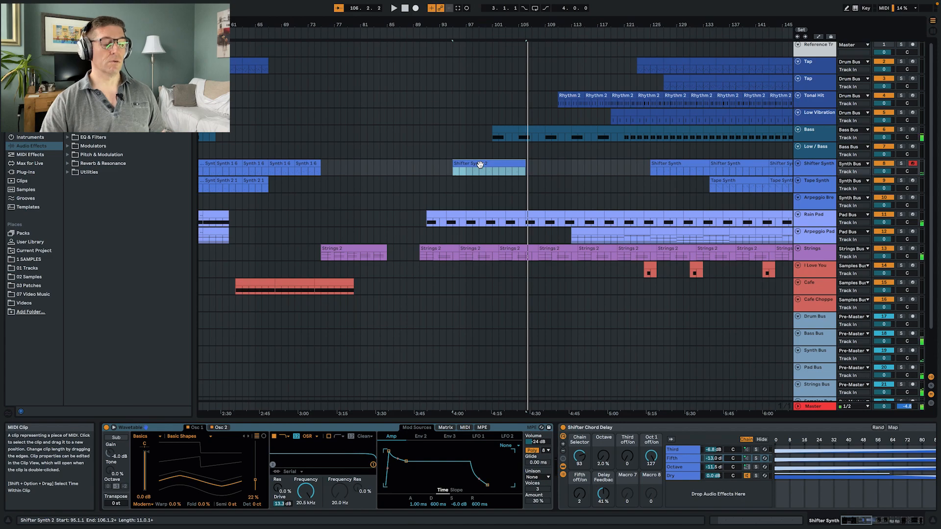
key(super+d)
click(528, 169)
key(space)
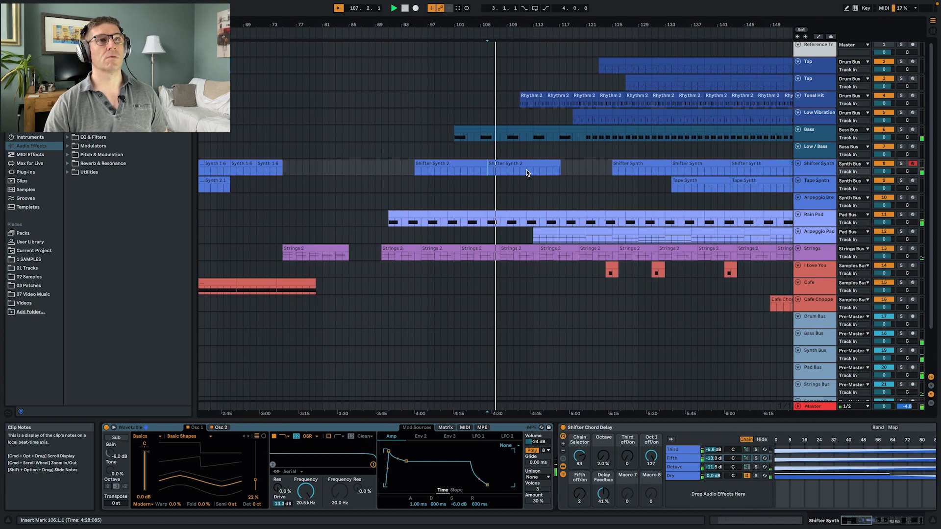
- Extend the Arpeggio Pad part backwards so it starts at bar 105, and play from bar 103
click(546, 234)
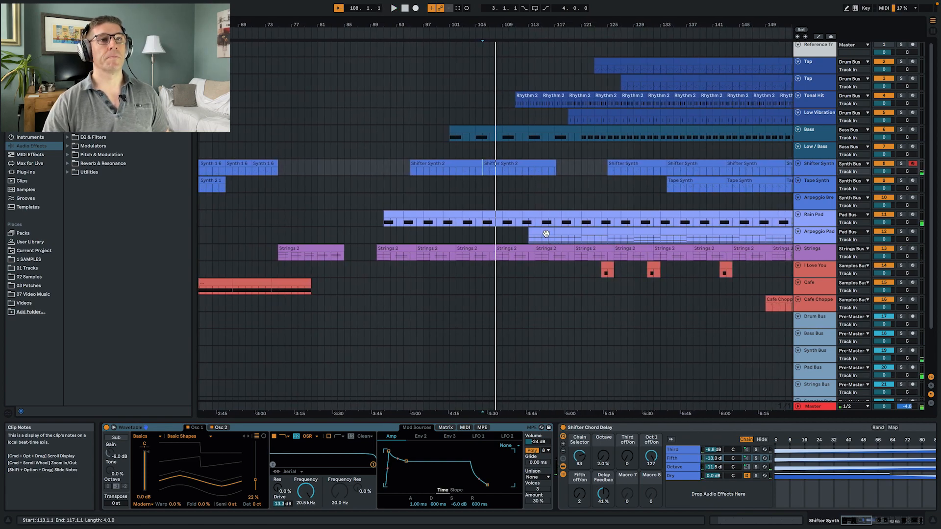
click(546, 234)
drag(542, 231, 494, 237)
click(461, 238)
key(space)
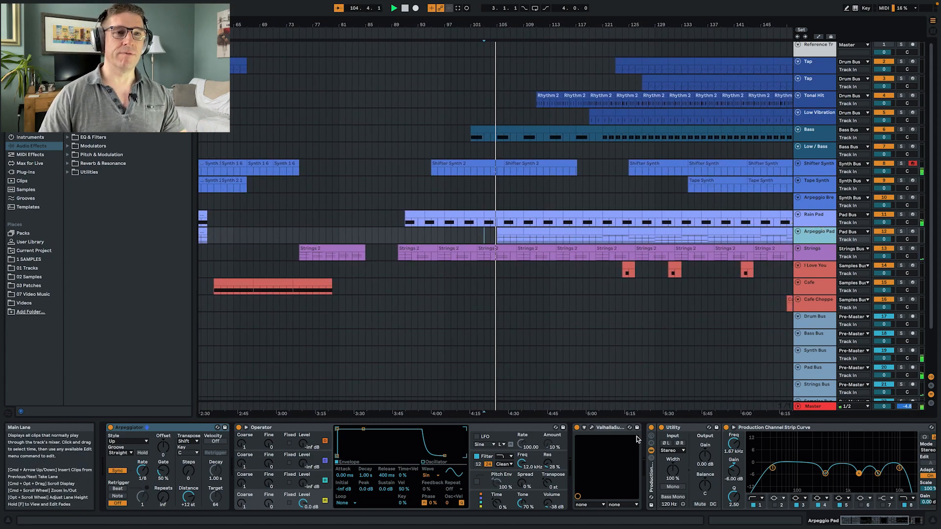
- Examine the Valhalla plug-in and channel strip on the Arpeggio Pad, and the effect devices on the Drum Bus
click(592, 428)
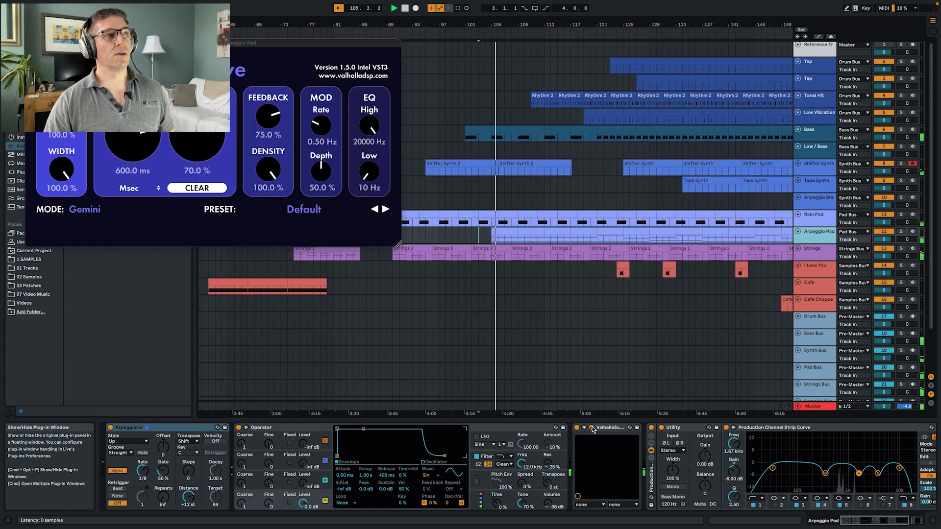
click(592, 428)
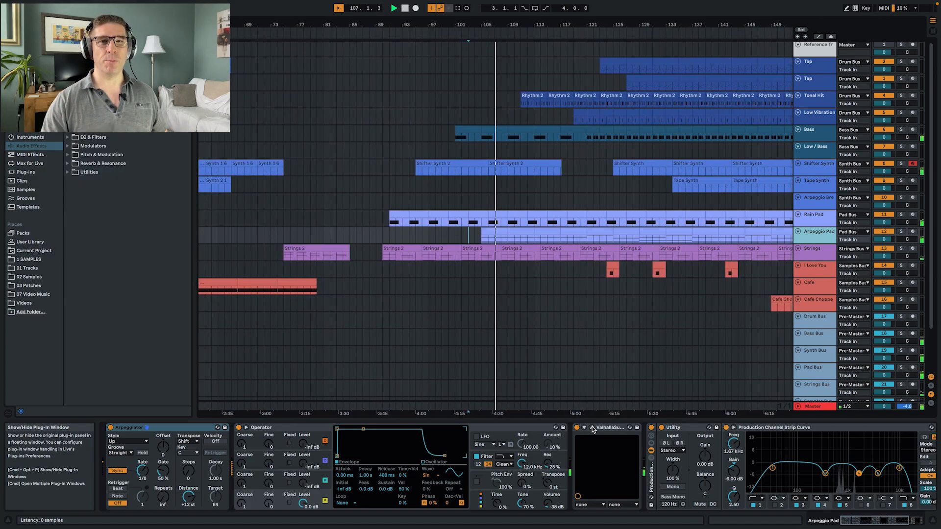
scroll(679, 456, right, 5)
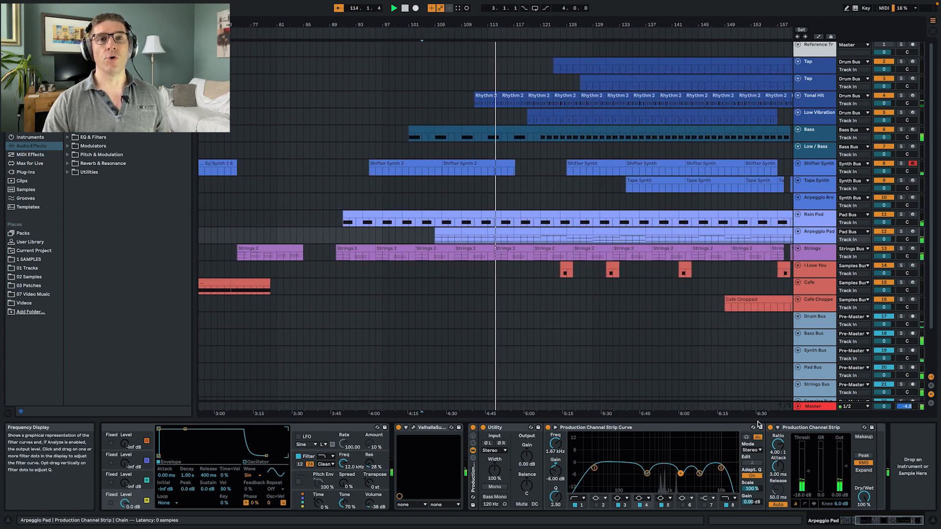
scroll(818, 371, down, 3)
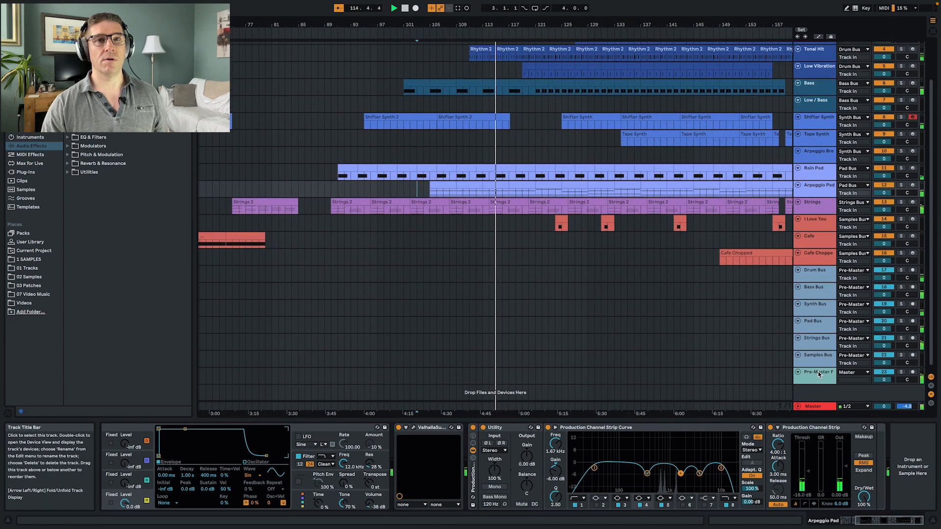
click(825, 273)
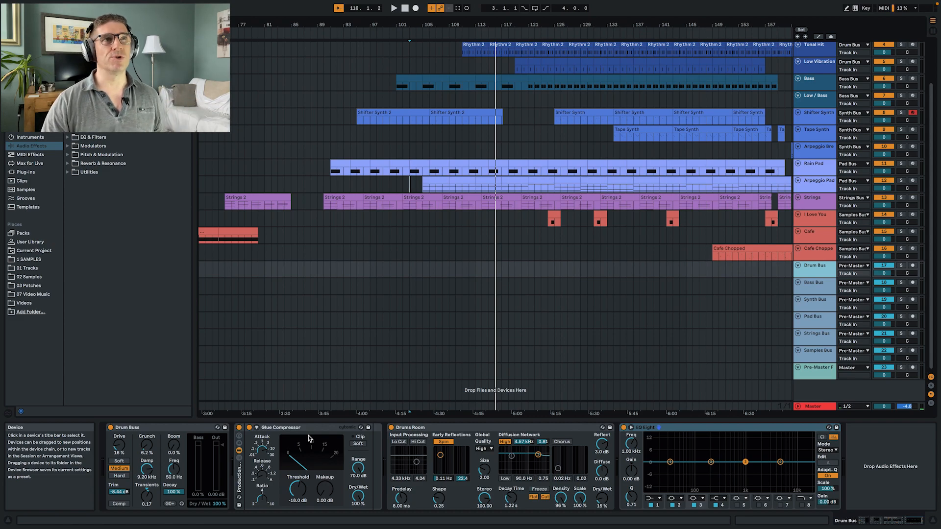
- Play from the start of the Tonal Hit part at bar 111 and view the Strings, Low Vibration and first Tap devices
key(space)
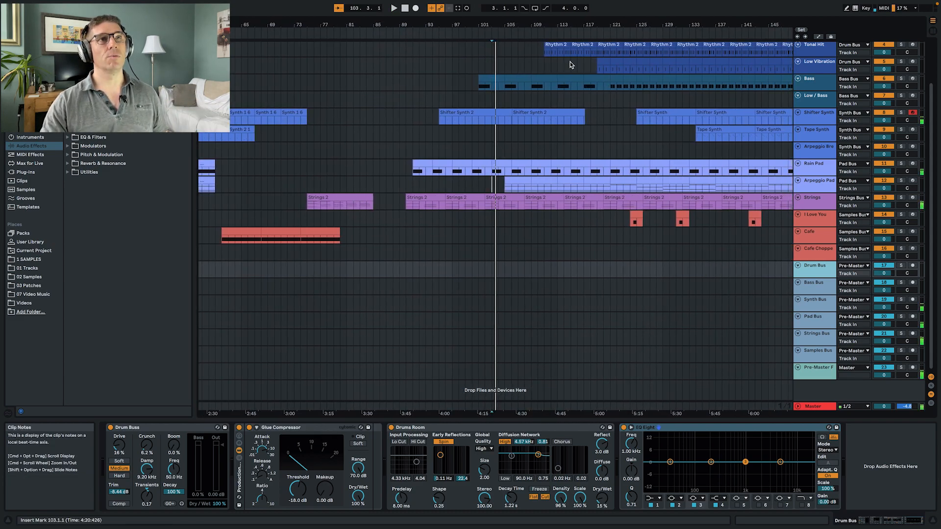
click(545, 51)
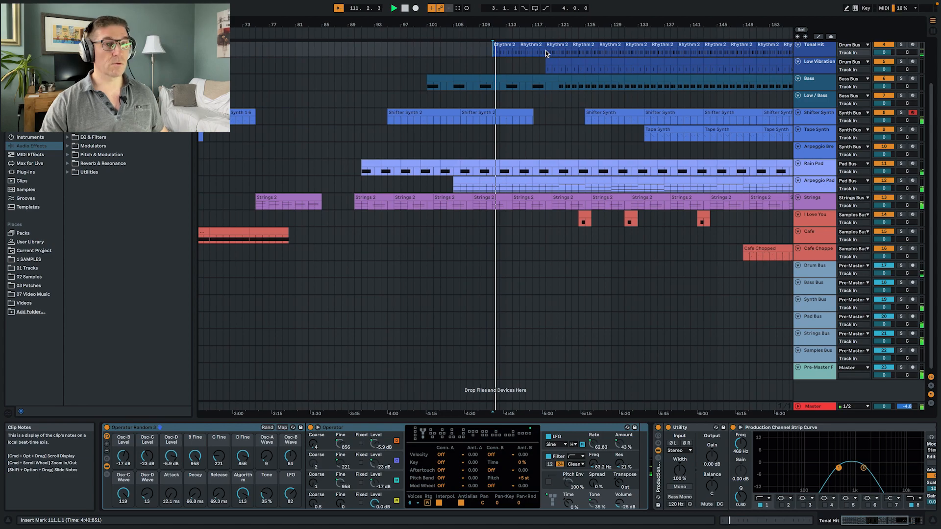
scroll(580, 145, up, 3)
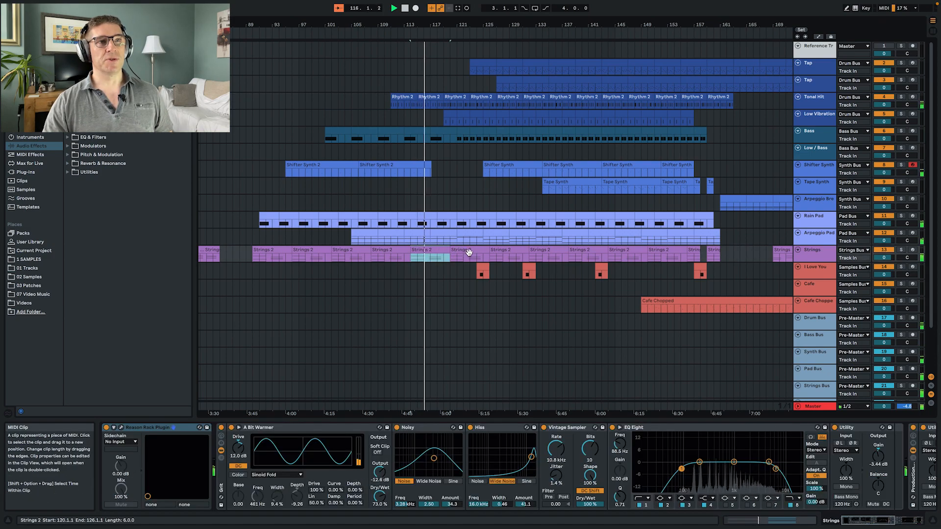
click(465, 252)
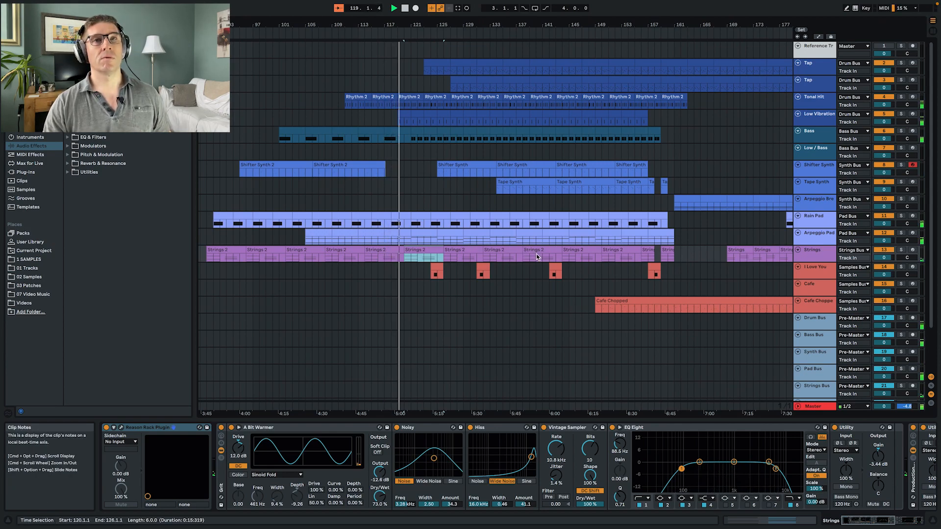
click(807, 122)
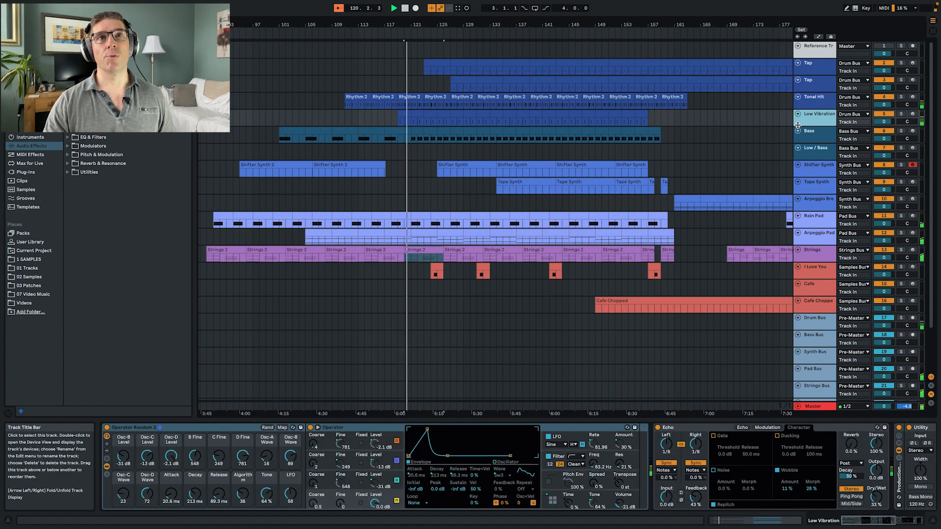
click(821, 72)
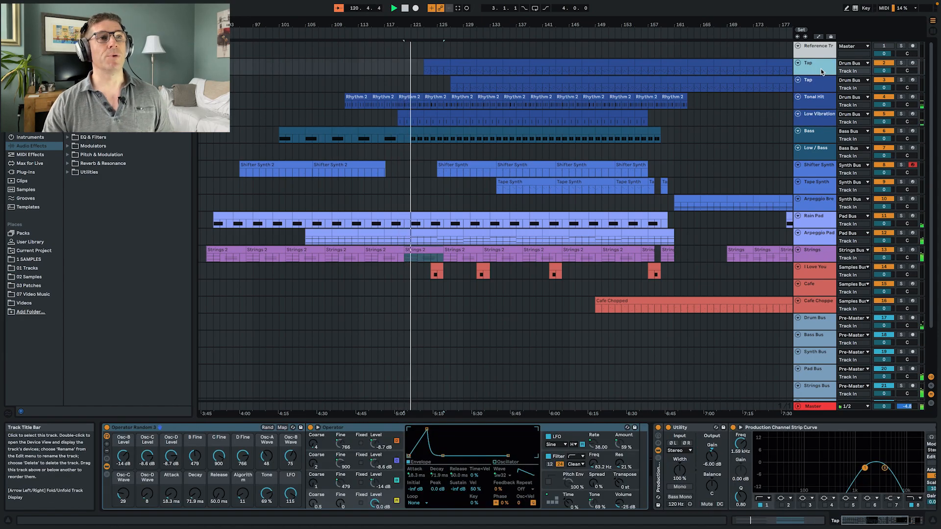
- Solo both Tap tracks while examining their devices, unsolo them and view the Tape Synth devices
click(901, 63)
click(901, 80)
click(463, 84)
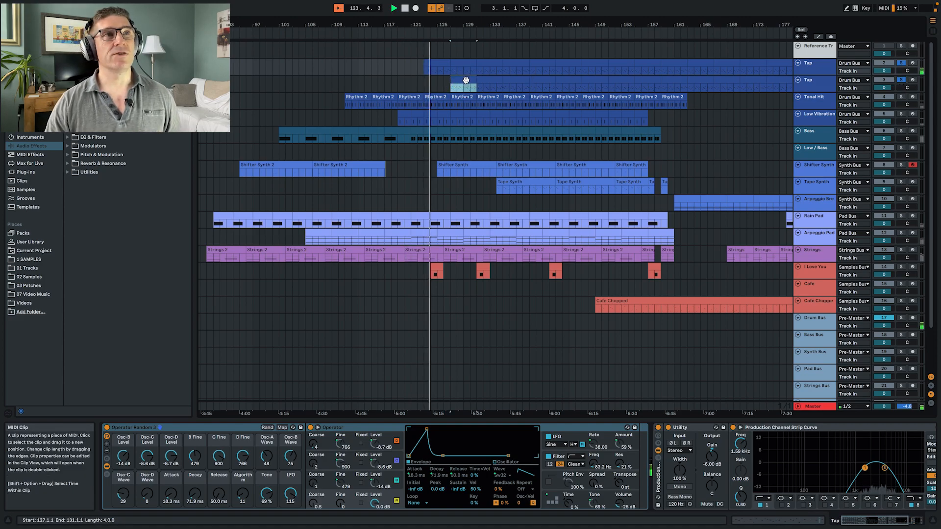
click(820, 70)
click(820, 87)
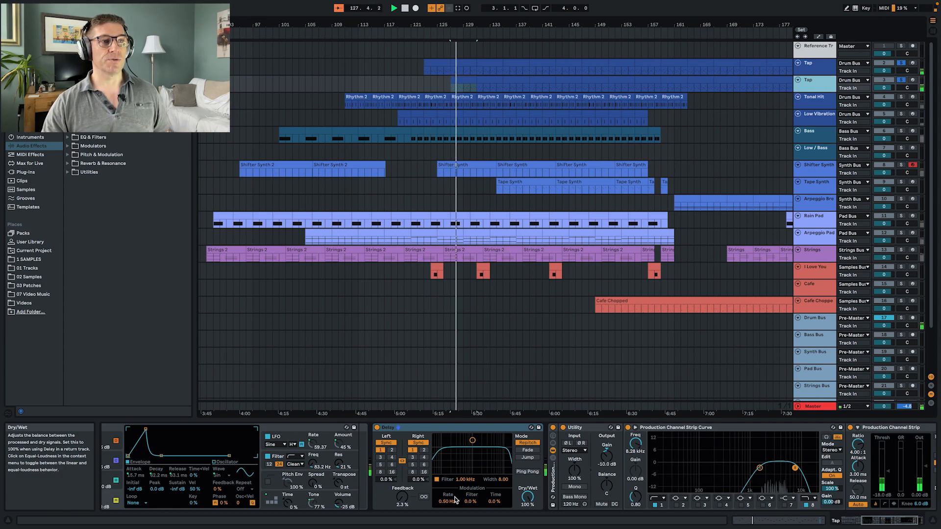
scroll(392, 482, left, 6)
scroll(290, 416, left, 1)
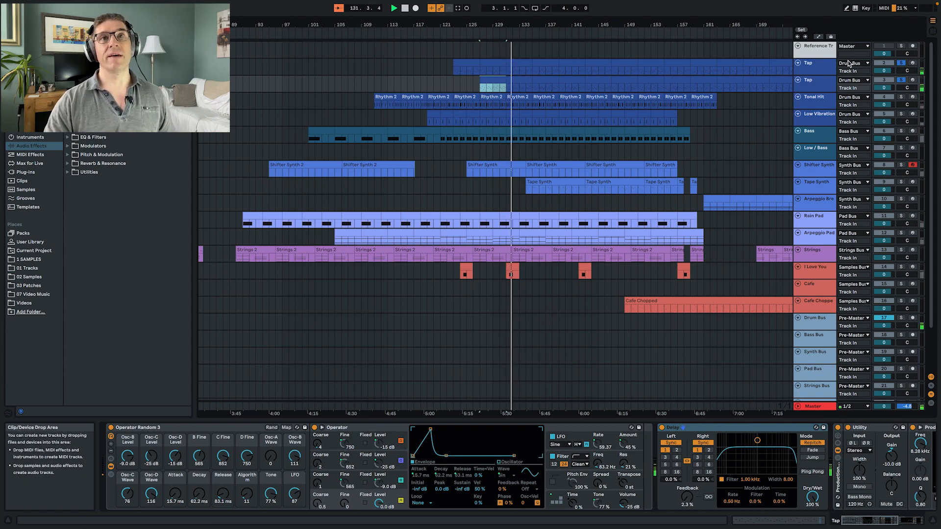
click(902, 64)
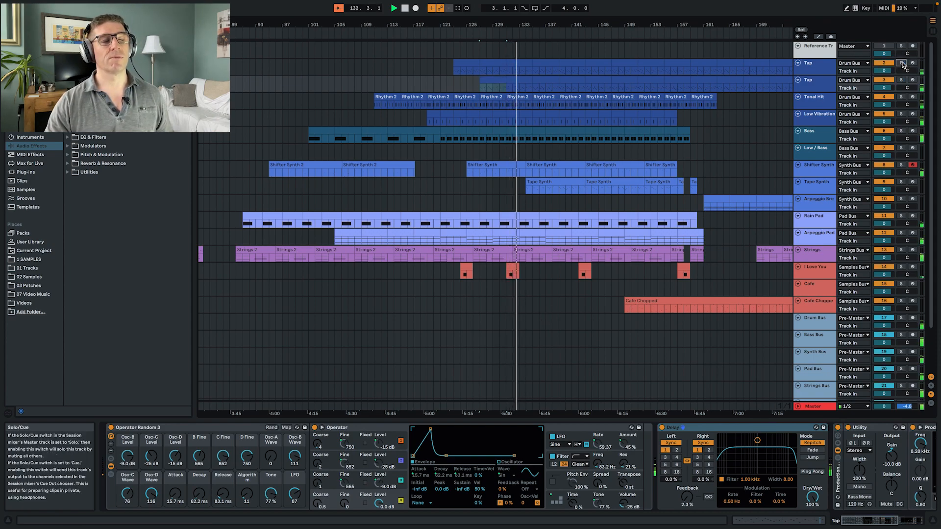
click(811, 186)
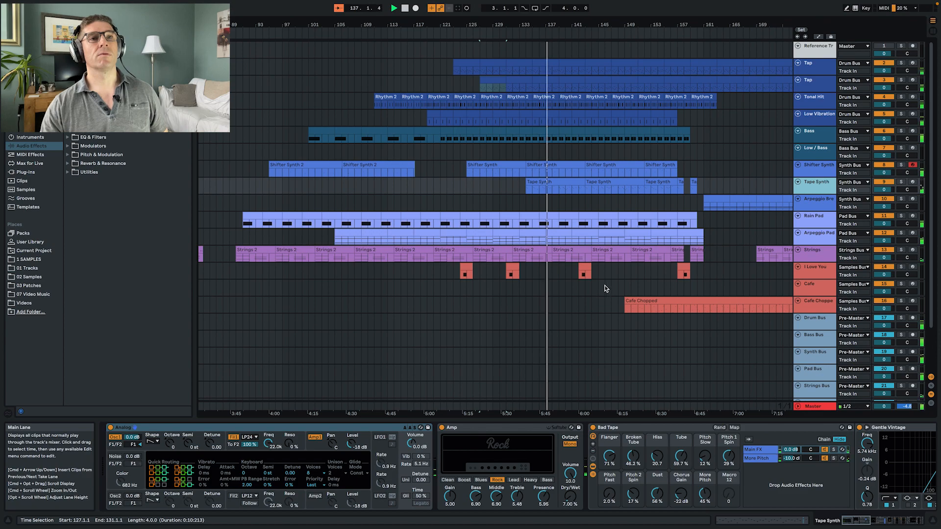
- Move the second I Love You clip to bar 137 and the third one to bar 148
scroll(607, 288, right, 3)
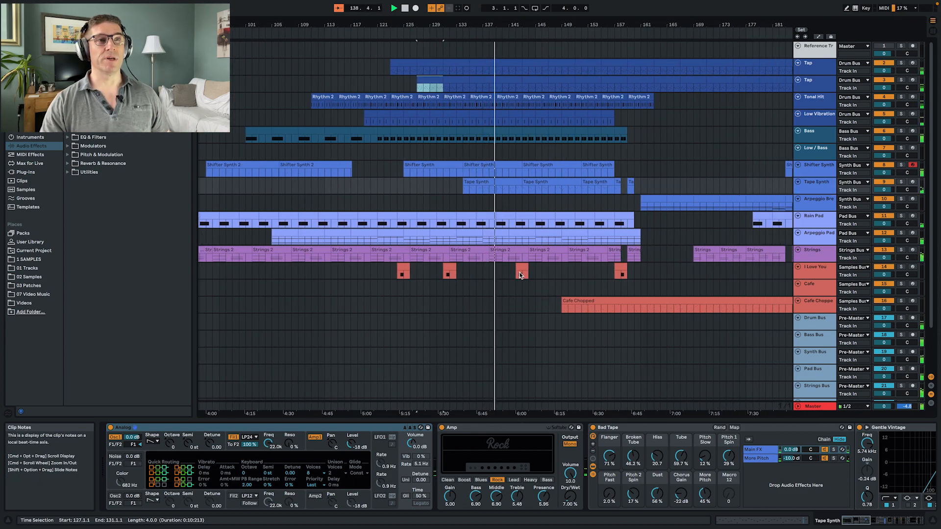
click(449, 269)
drag(449, 269, 488, 270)
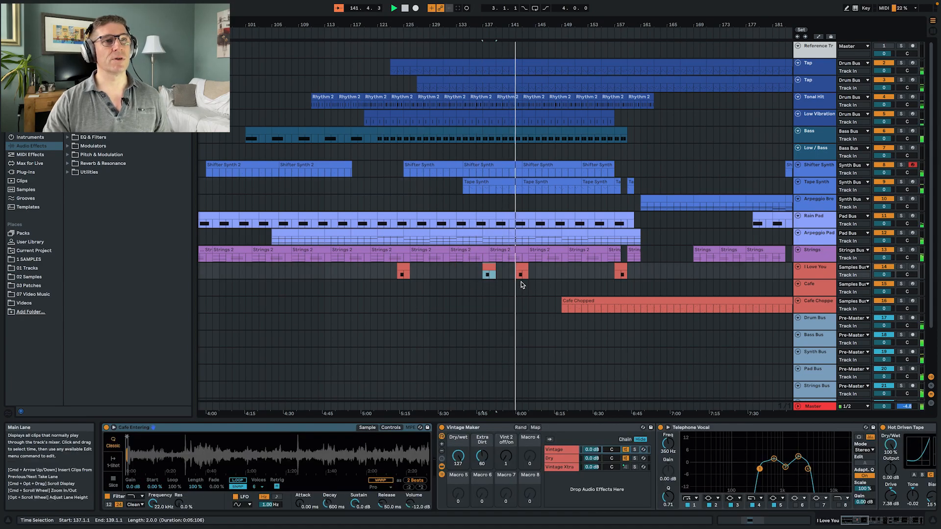
drag(488, 267, 561, 270)
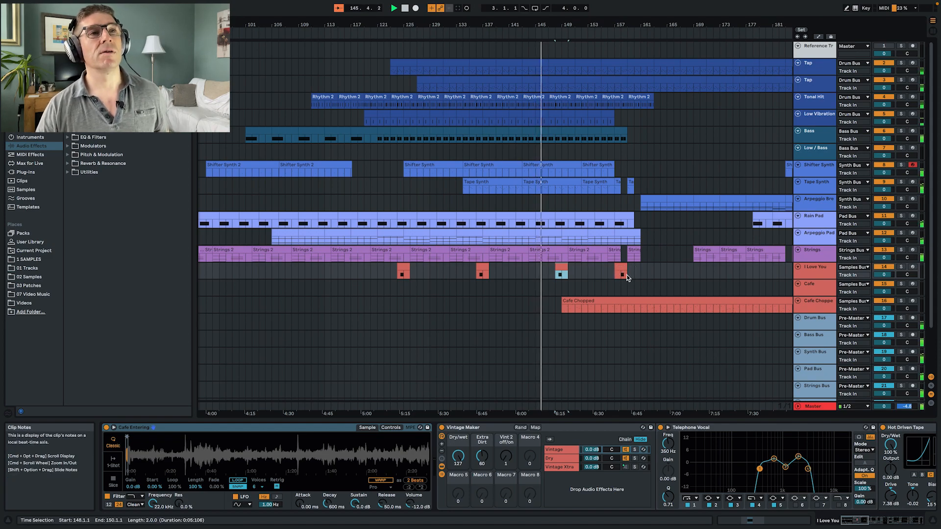
- Stop playback, delete the nine-bar Shifter Synth and Tape Synth clips at bar 143, and move the following clips back to bar 143
scroll(678, 245, right, 2)
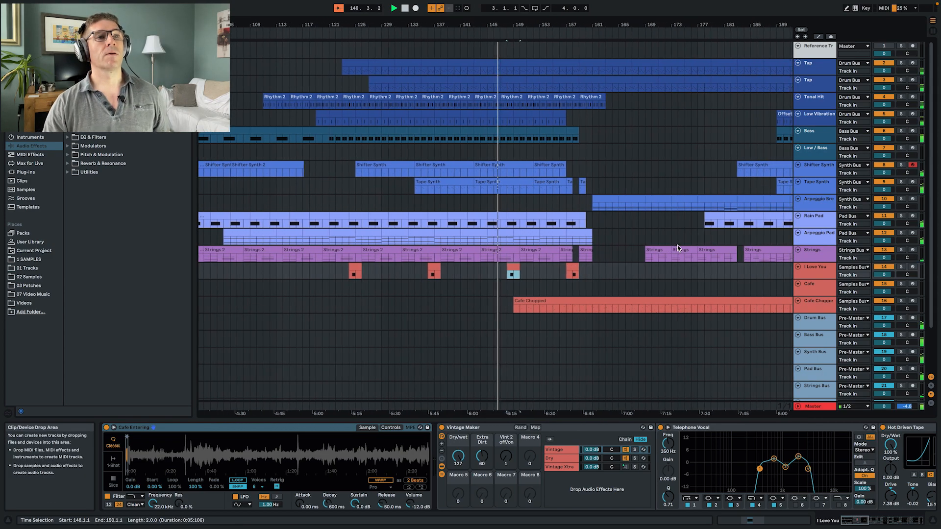
scroll(677, 245, right, 2)
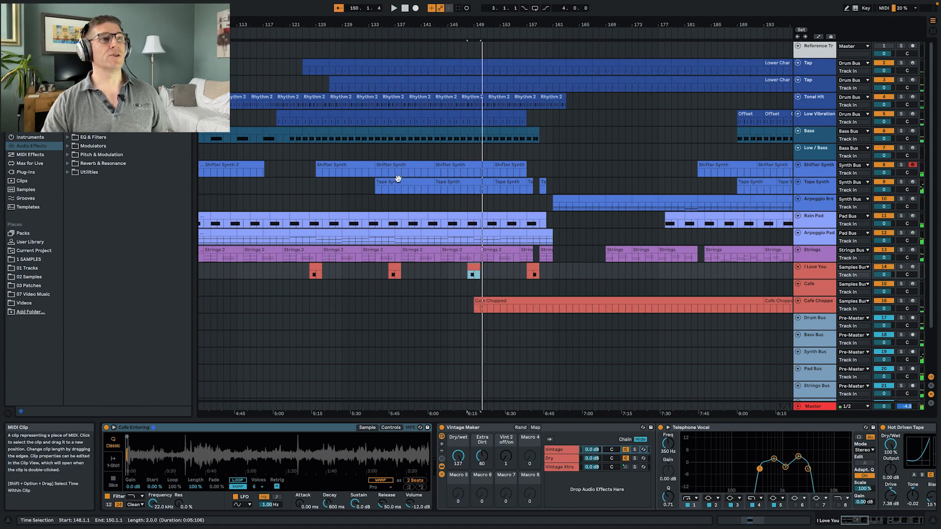
click(461, 166)
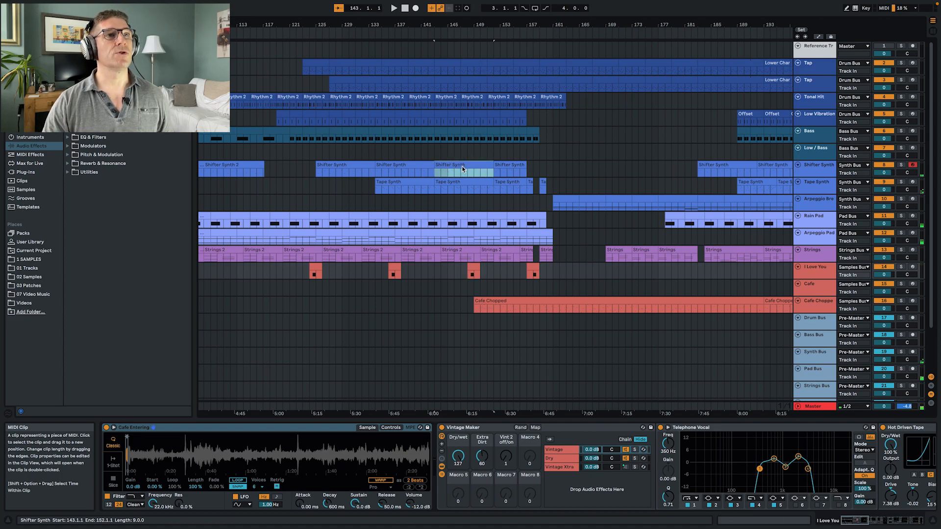
key(space)
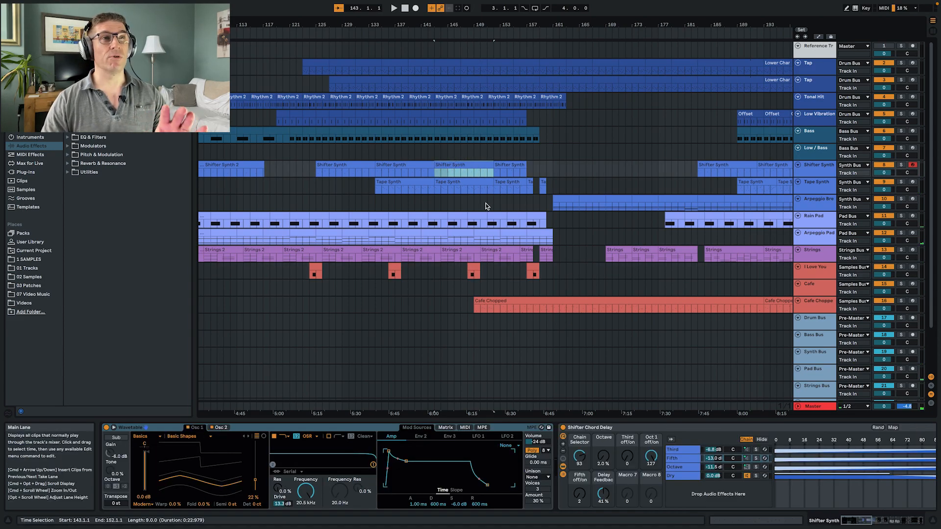
key(Delete)
click(471, 182)
key(Delete)
drag(552, 185, 454, 172)
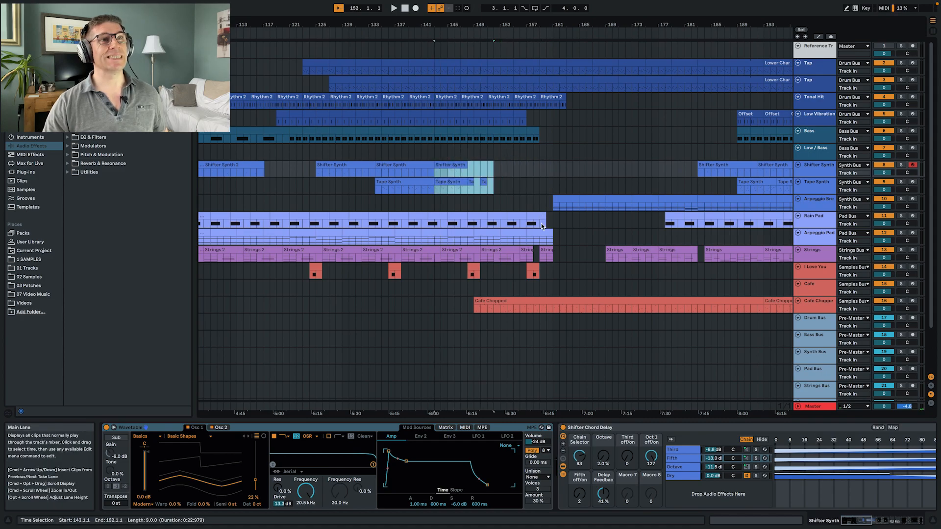
- Delete the I Love You clip at bar 157 and the Strings 2 clip at bar 150
click(531, 267)
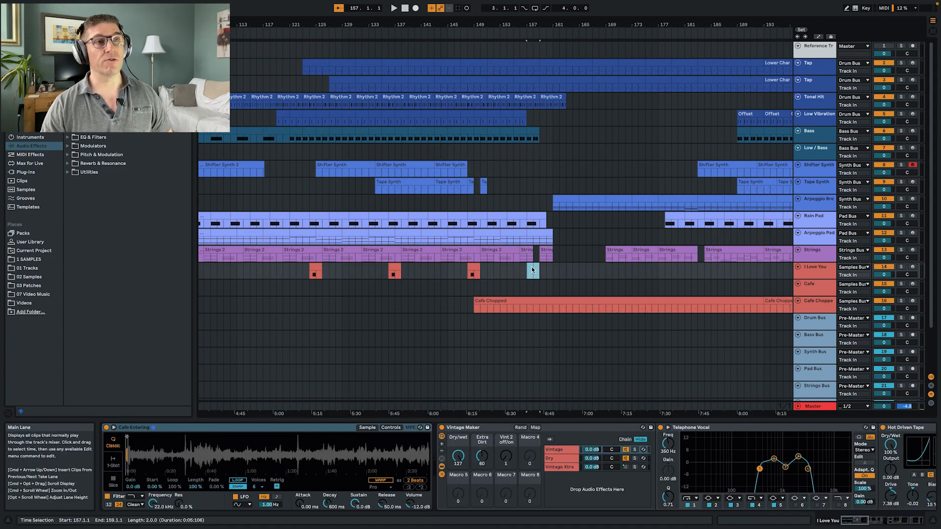
click(464, 252)
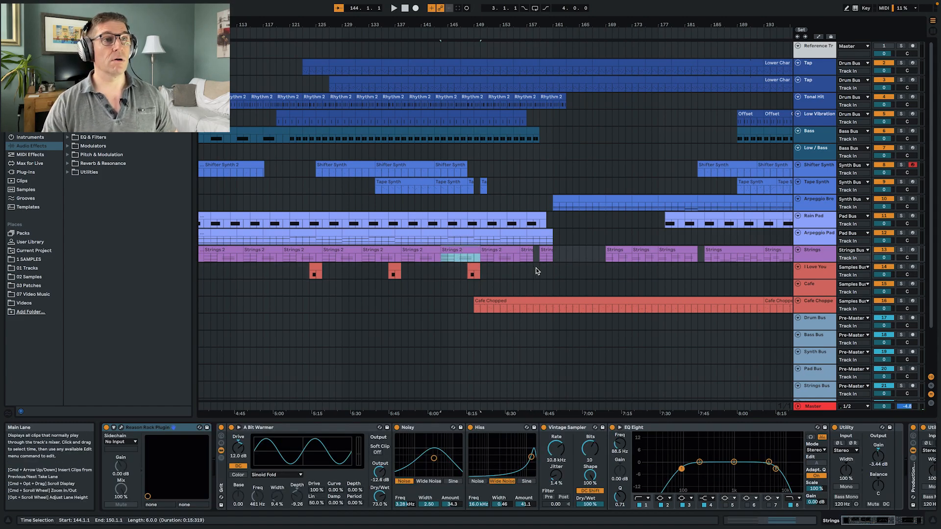
click(510, 252)
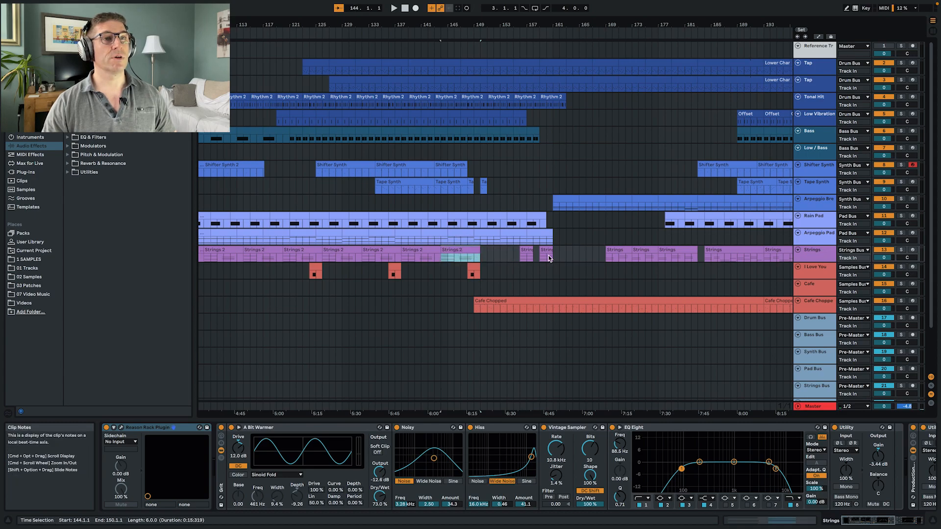
- Move the two short Strings clips to bars 150 and 153, and play the arrangement from bar 147
click(524, 251)
drag(525, 251, 487, 252)
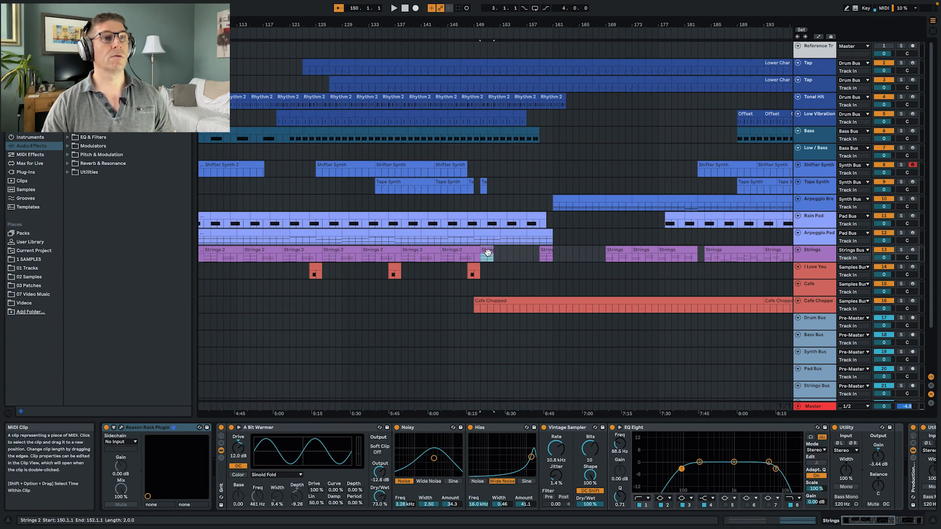
drag(546, 250, 506, 253)
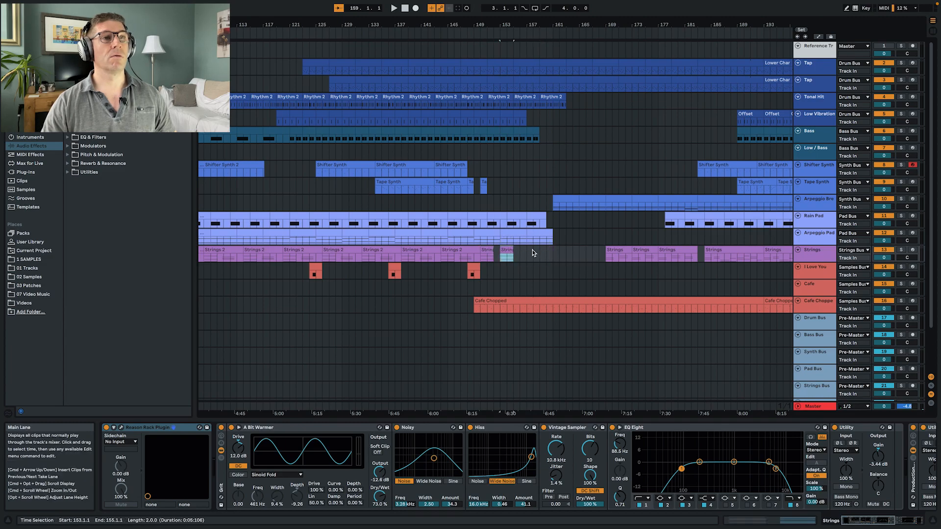
click(463, 202)
key(space)
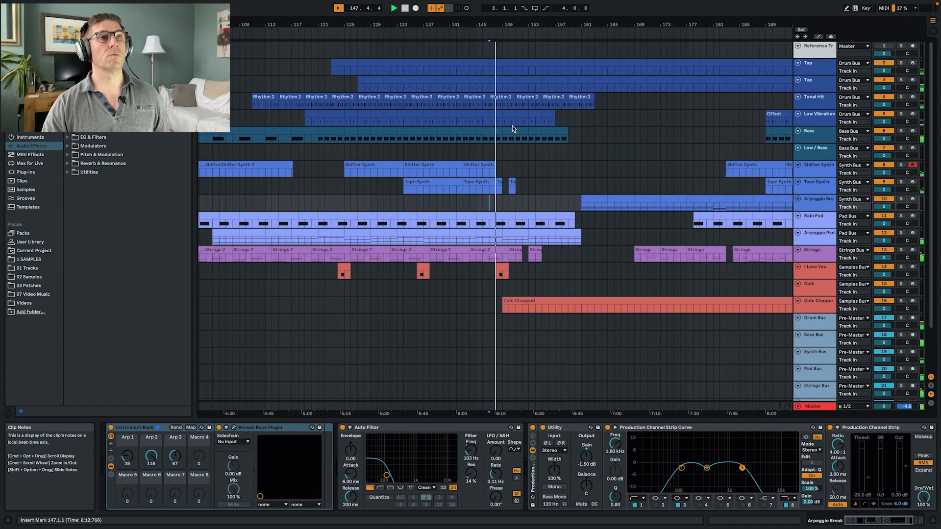
- Shorten the Low Vibration part by deleting its clips between bars 153 and 157
click(545, 118)
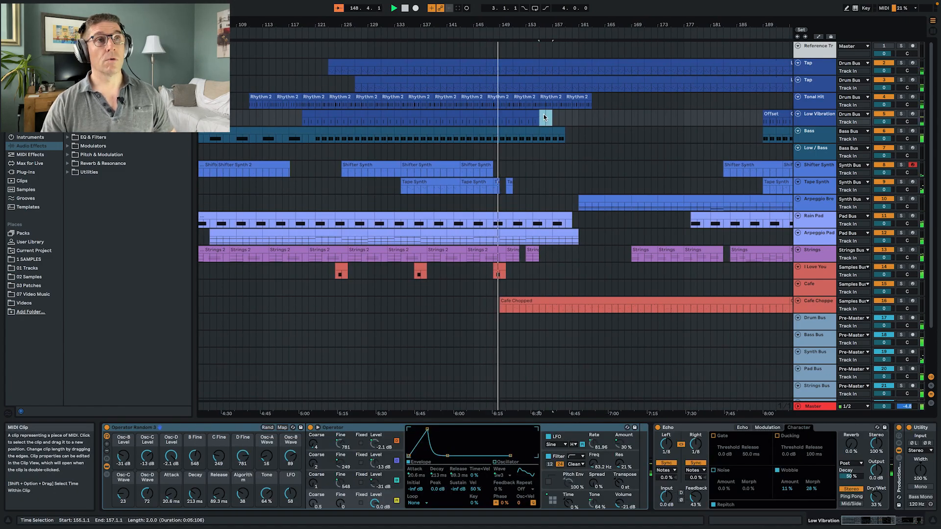
click(534, 114)
key(Delete)
click(519, 114)
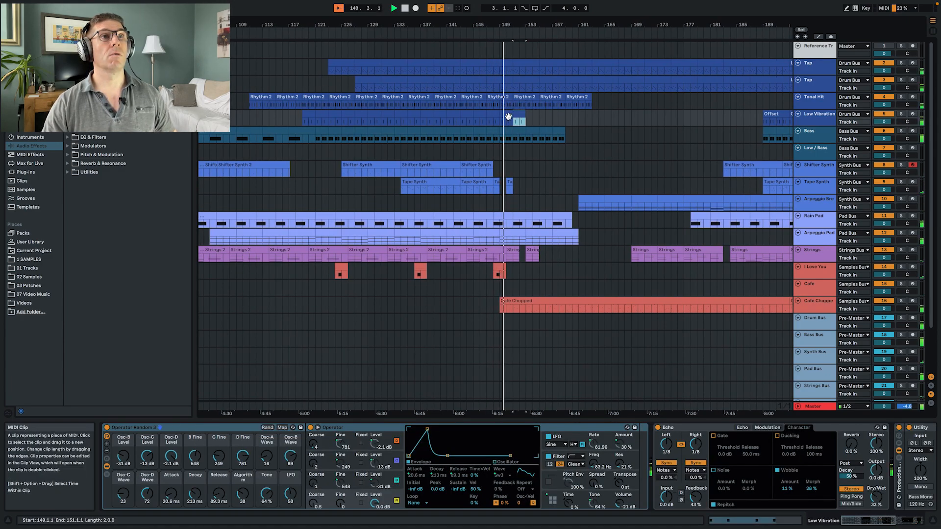
- Delete the Rhythm 2 clips on the Tonal Hit track from bar 155 to bar 163
click(580, 97)
key(Delete)
click(551, 98)
key(Delete)
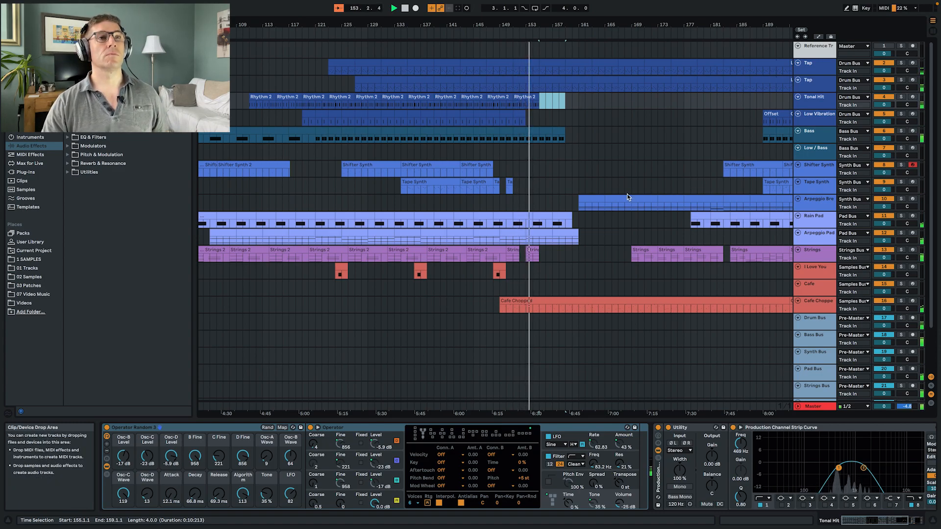
- Show the Cafe Chopped track's devices and zoom in on the sliced part of the Cafe Entering sample
scroll(629, 194, right, 3)
scroll(628, 193, right, 2)
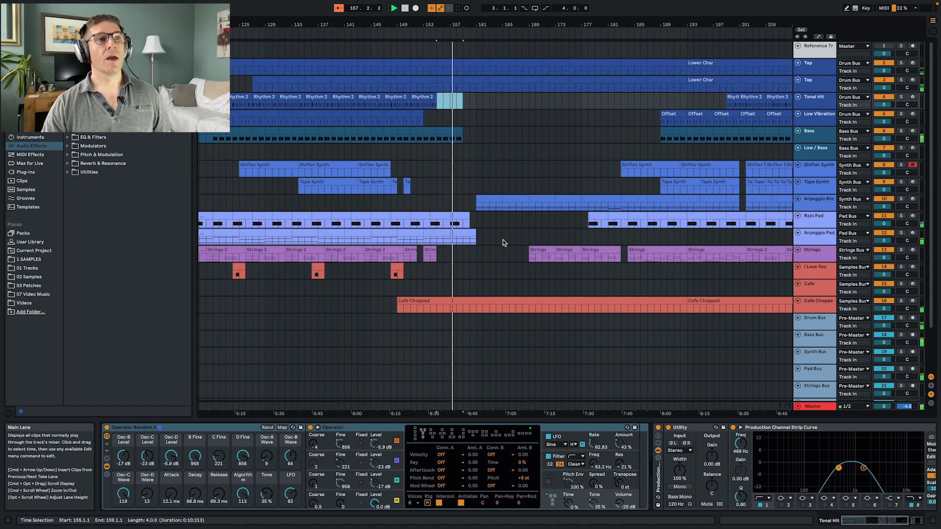
click(822, 307)
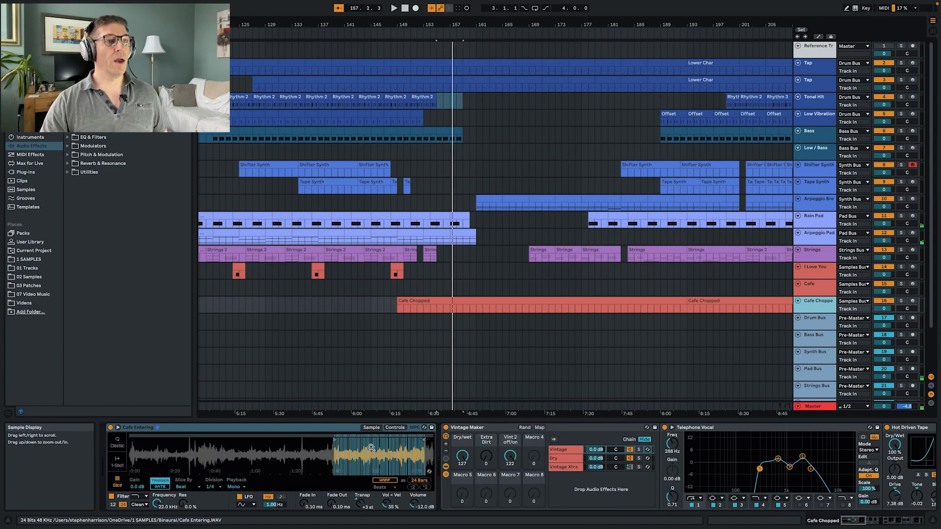
drag(385, 452, 240, 502)
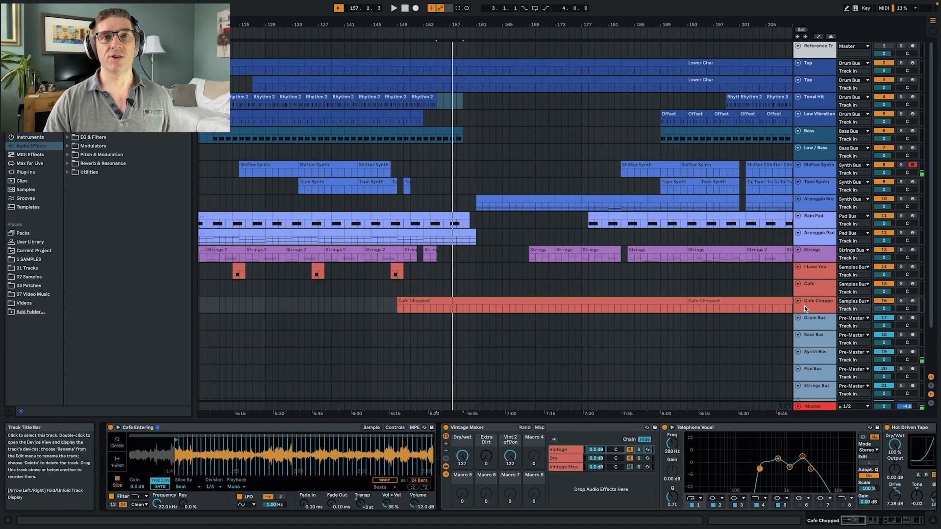
- Arm and solo the Cafe Chopped track, play it from bar 157, and look through its effects chain
click(912, 302)
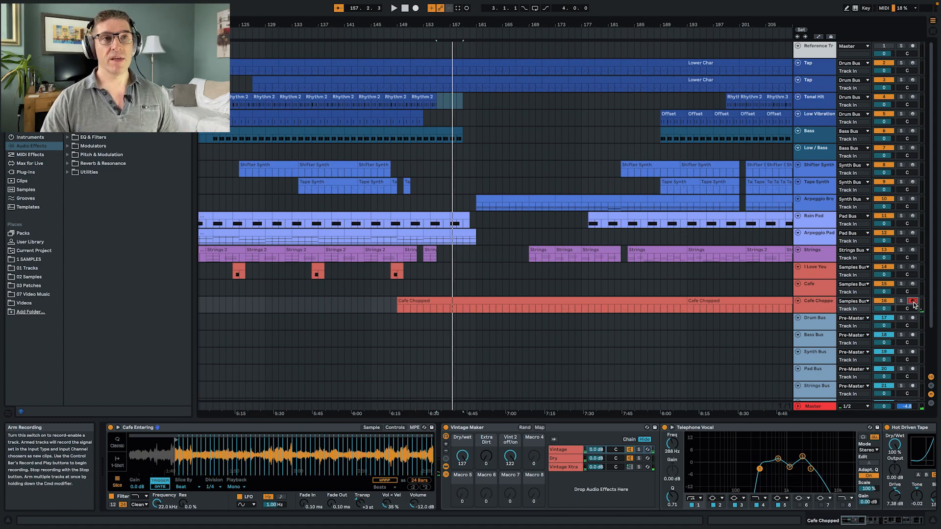
click(900, 301)
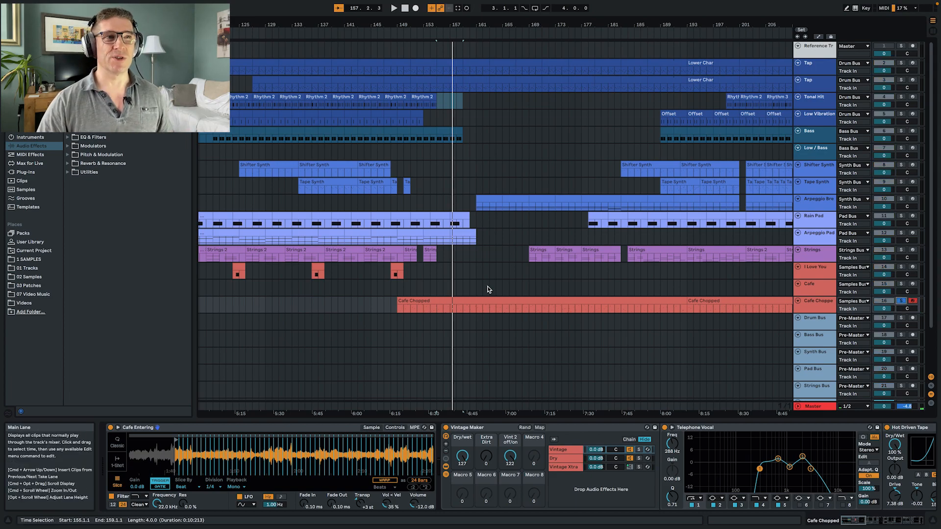
key(space)
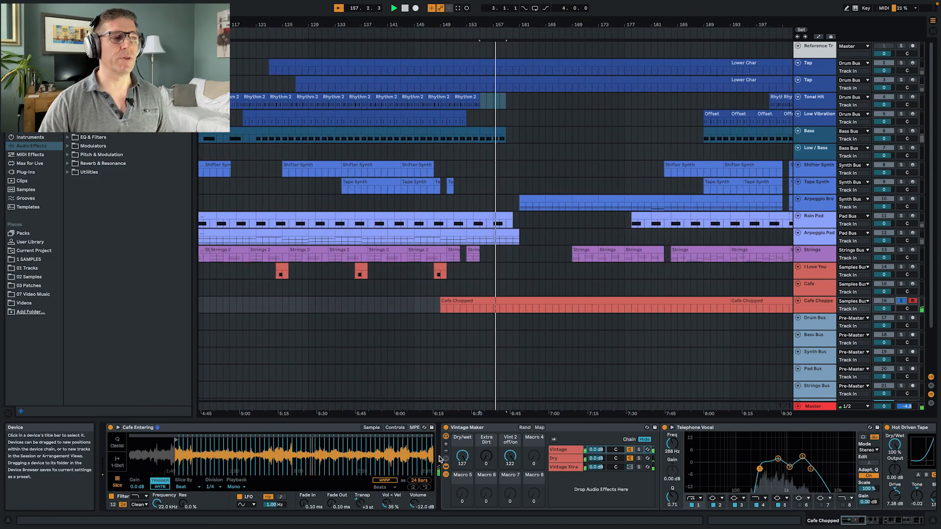
scroll(439, 459, right, 10)
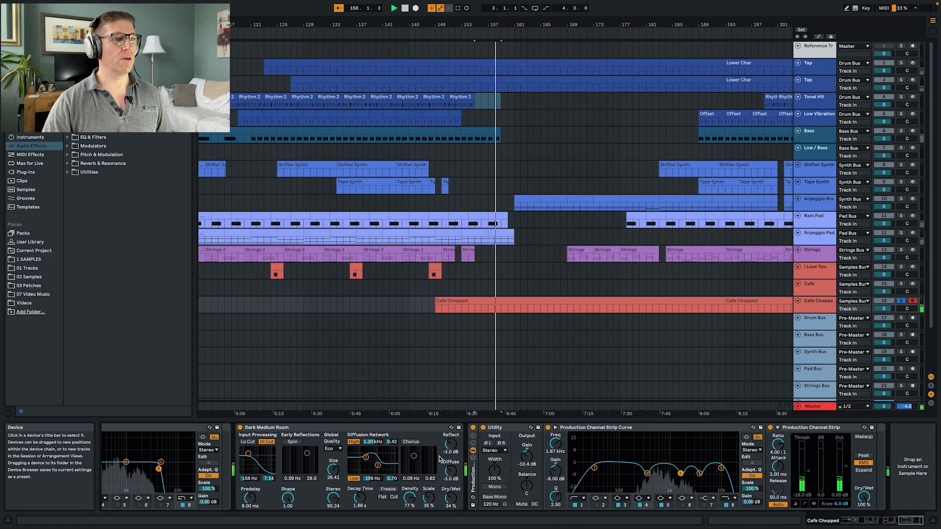
scroll(358, 451, left, 5)
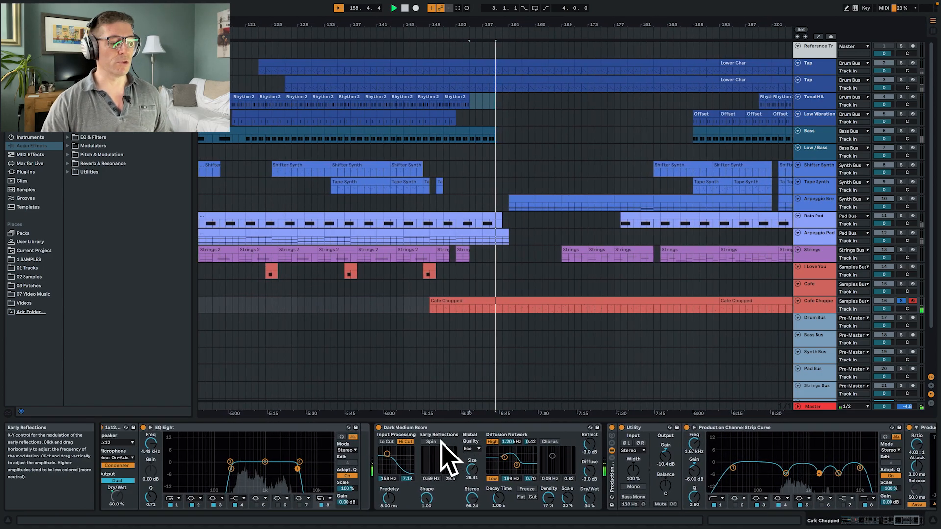
- Check the Cafe Chopped track's sends in the Session View mixer and return to the Arrangement View
key(Tab)
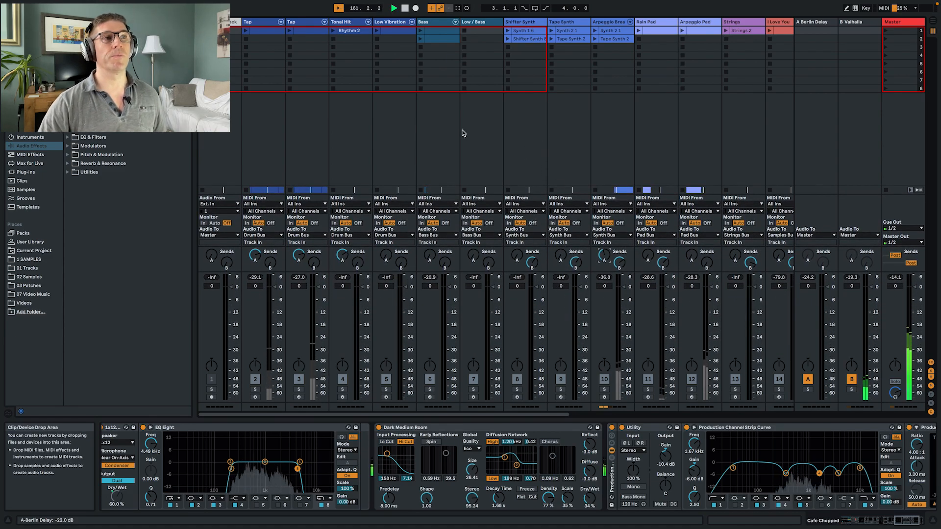
scroll(522, 167, right, 10)
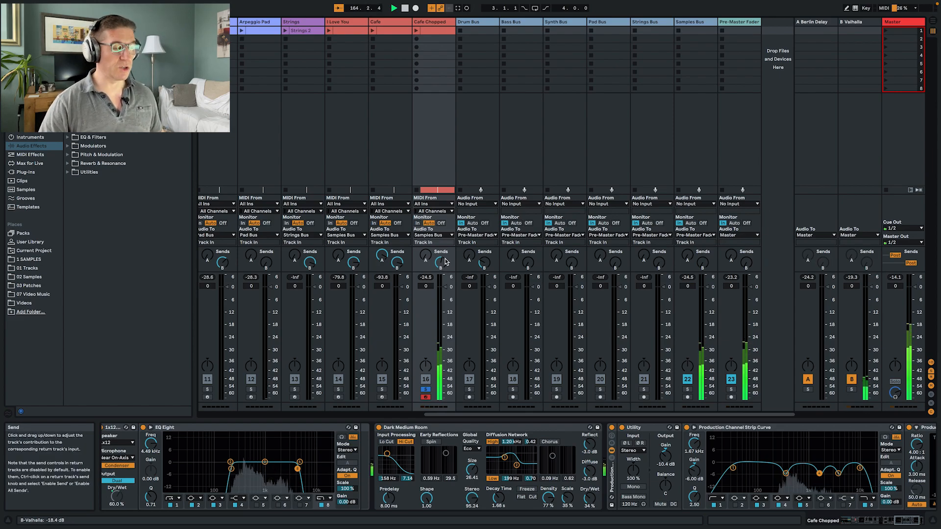
key(Tab)
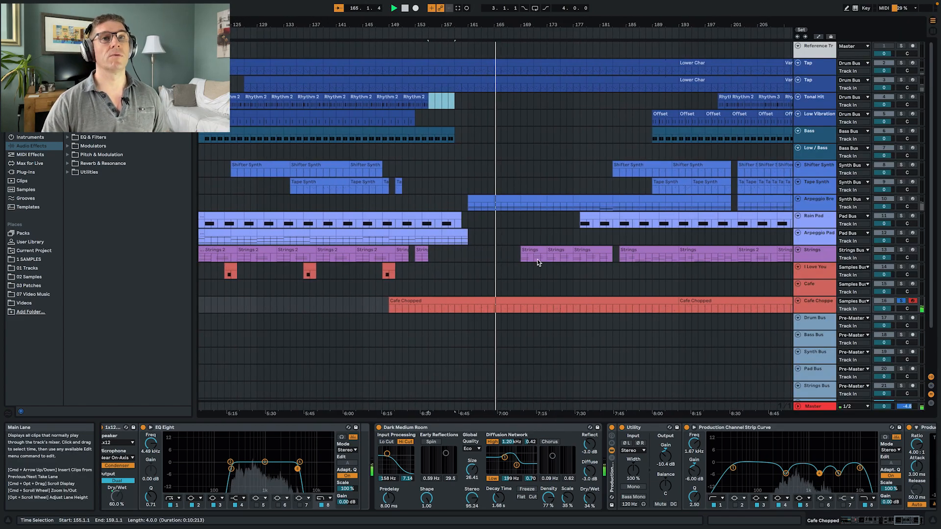
- Stop playback, place the insert marker at bar 161 on the Arpeggio Break track, and unsolo Cafe Chopped
key(space)
click(402, 203)
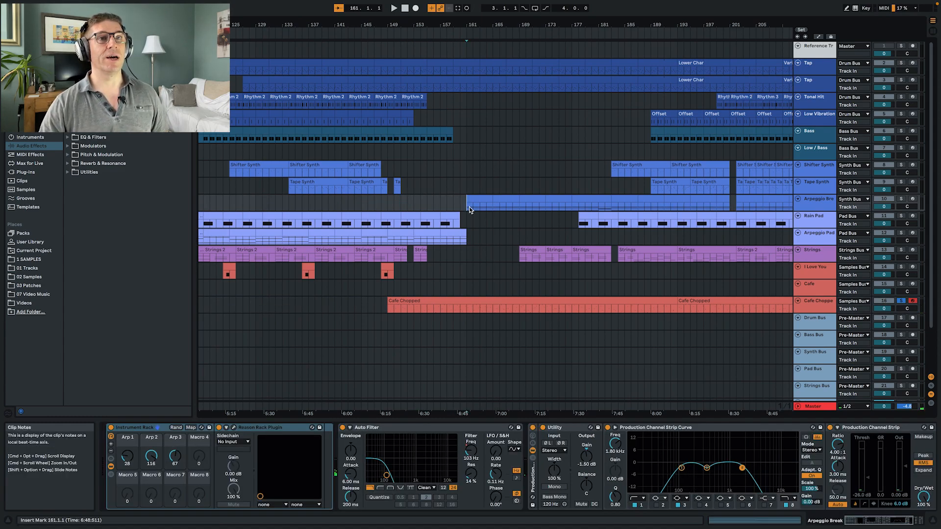
click(900, 301)
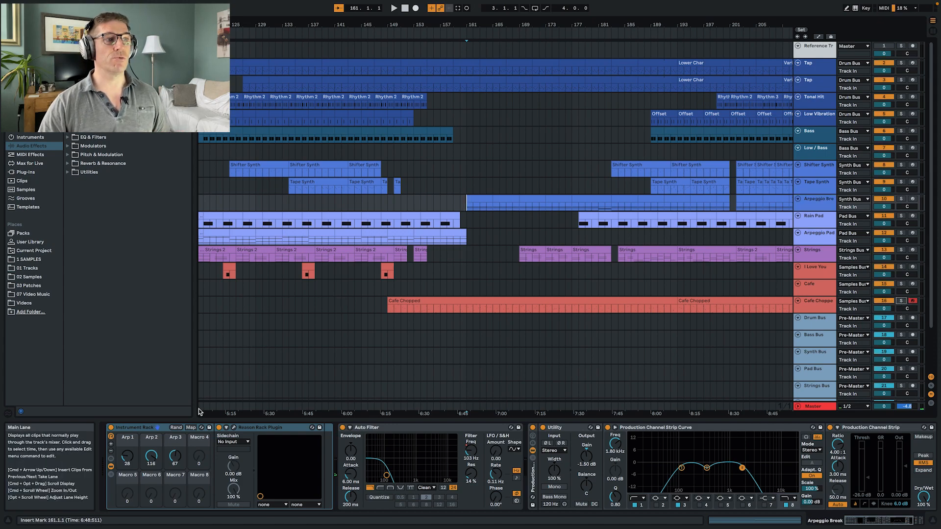
- Open the Arpeggio Break track's Reason Rack Plugin and show the devices inside the Running Droplet Field Combinator
click(292, 433)
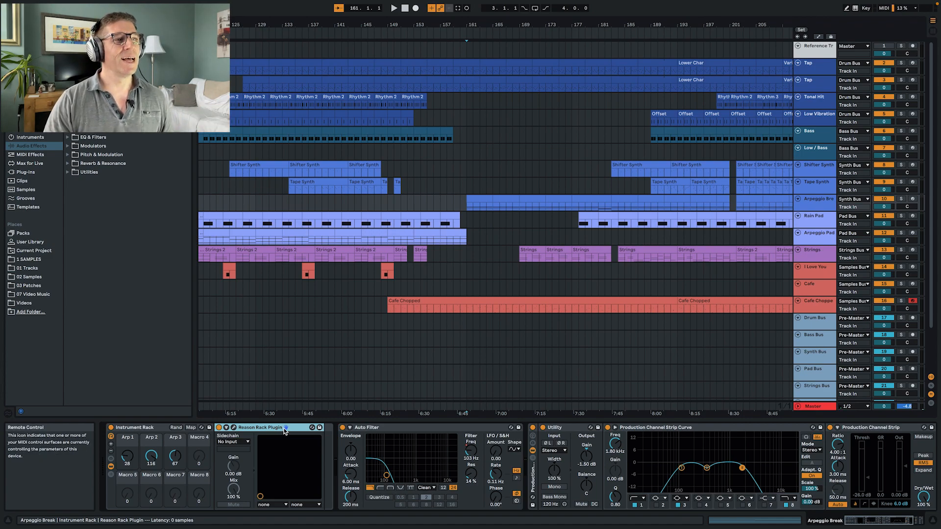
click(234, 427)
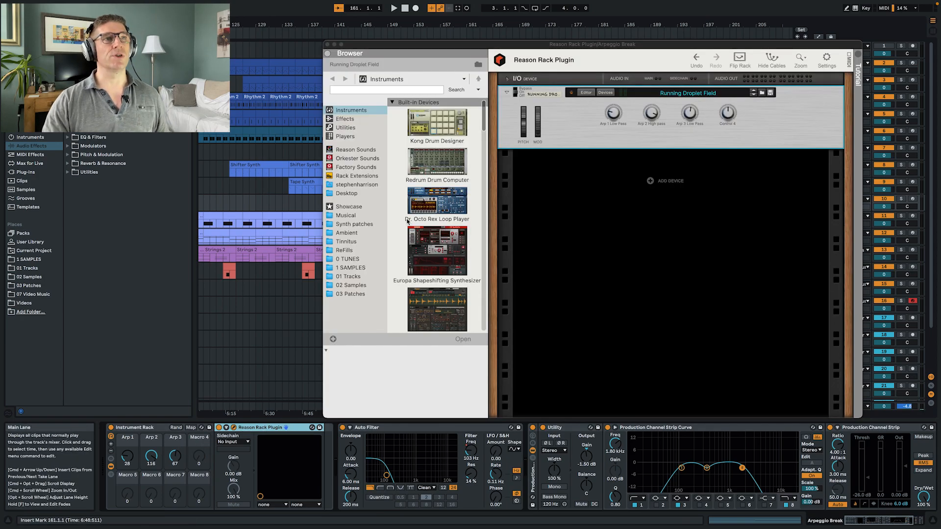
click(610, 90)
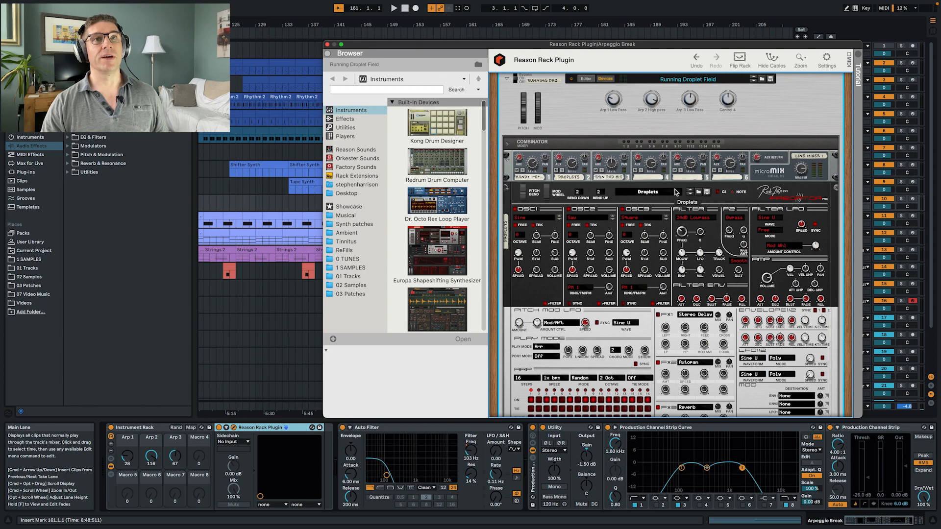
- Examine the synths, delay and Dual Arpeggio players in the Running Droplet Field patch, hide its devices and close the plugin window
scroll(676, 192, down, 5)
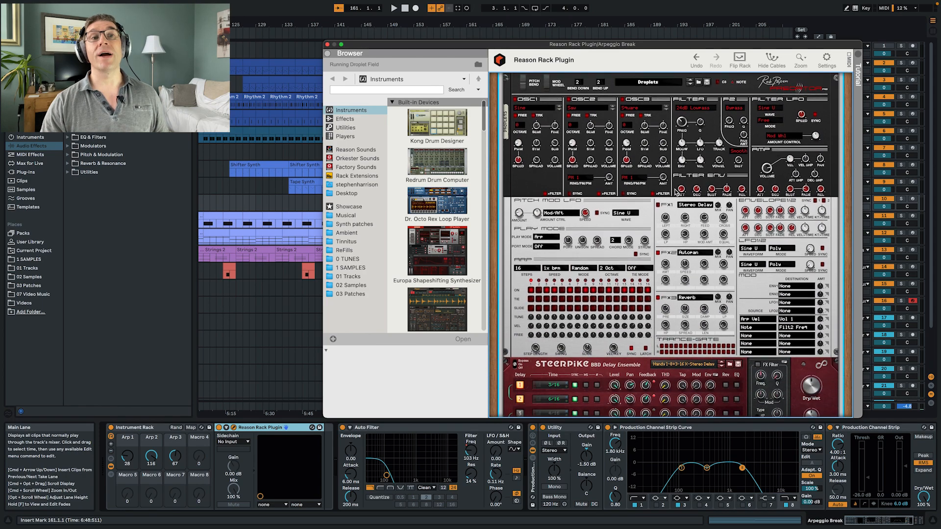
scroll(676, 191, down, 1)
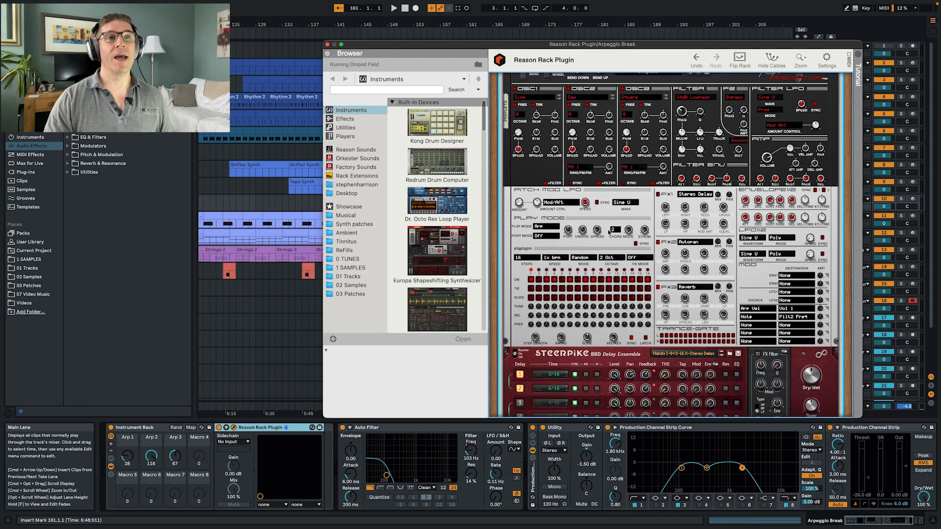
scroll(663, 206, up, 5)
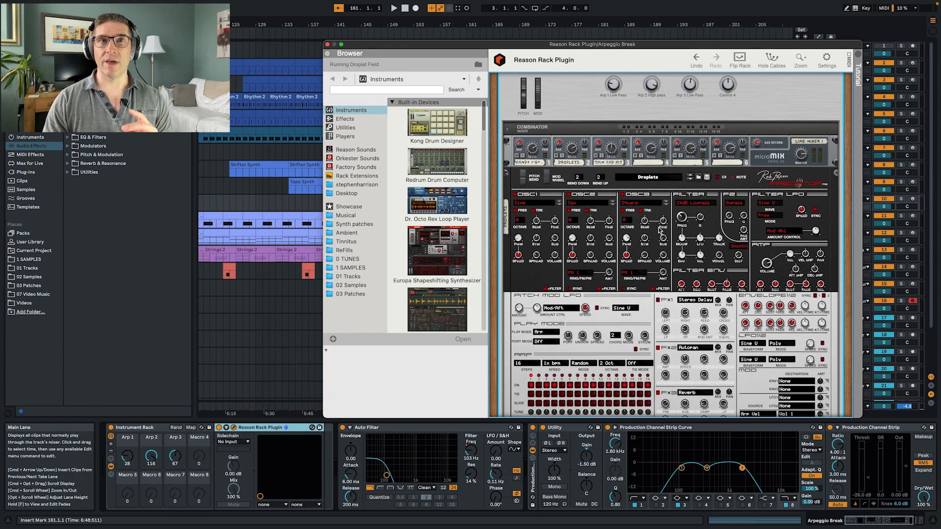
scroll(590, 221, down, 15)
scroll(590, 223, down, 3)
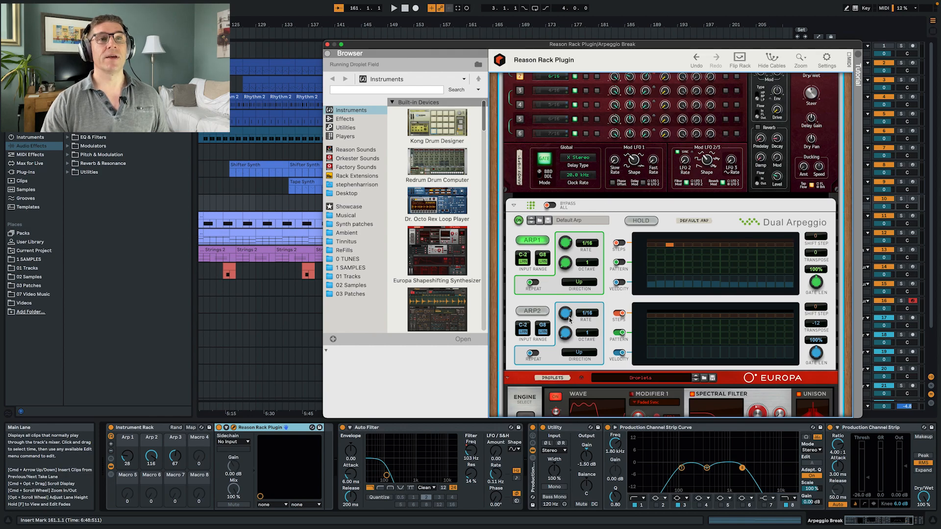
scroll(594, 289, down, 4)
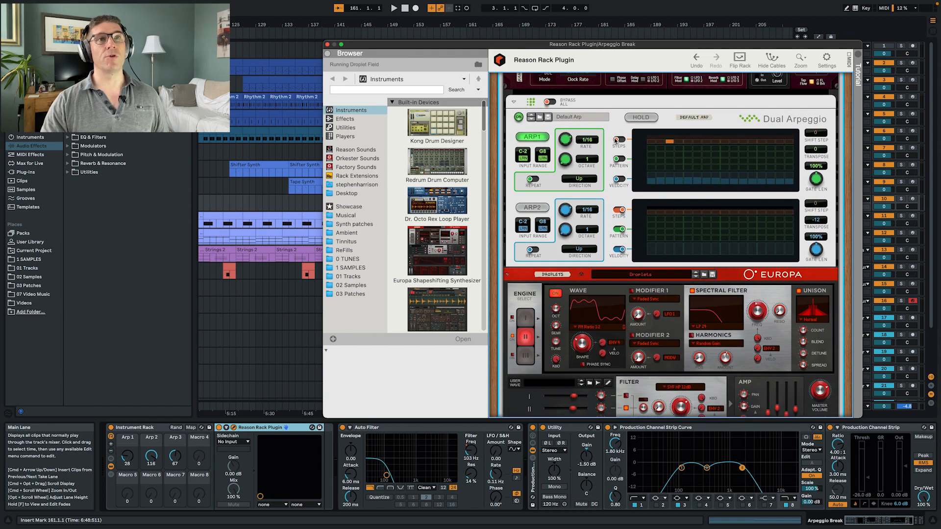
scroll(655, 153, down, 15)
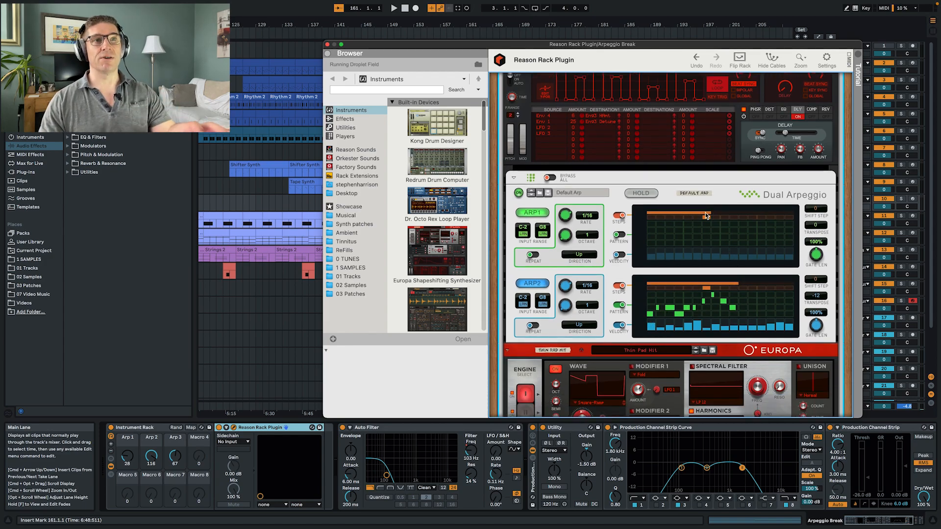
scroll(625, 258, up, 20)
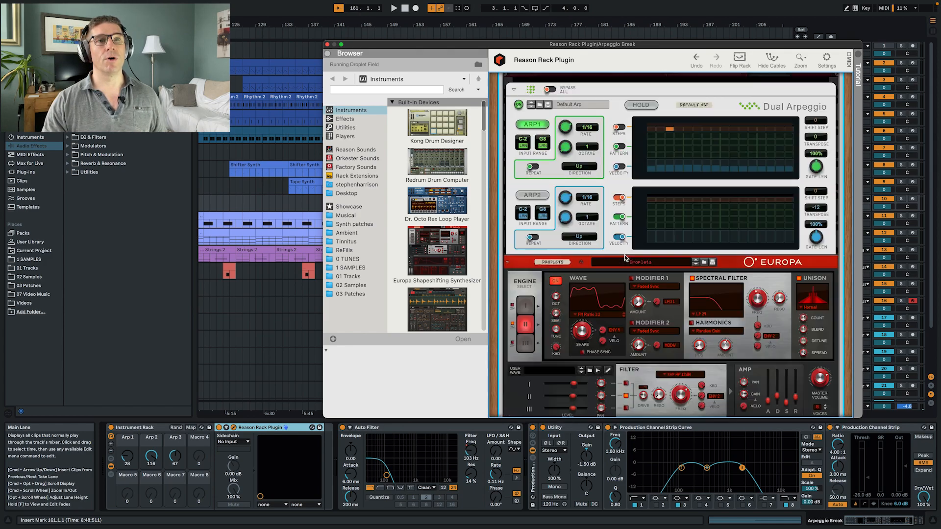
click(611, 93)
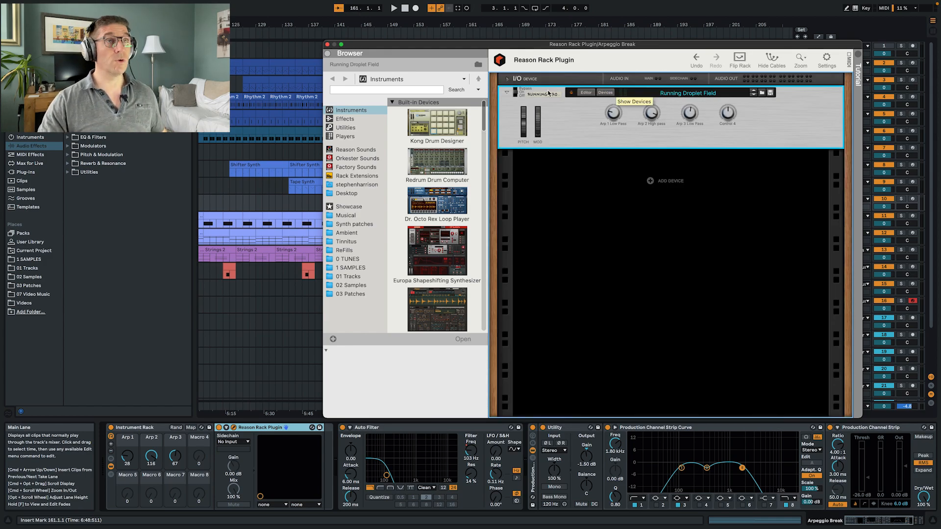
key(super+w)
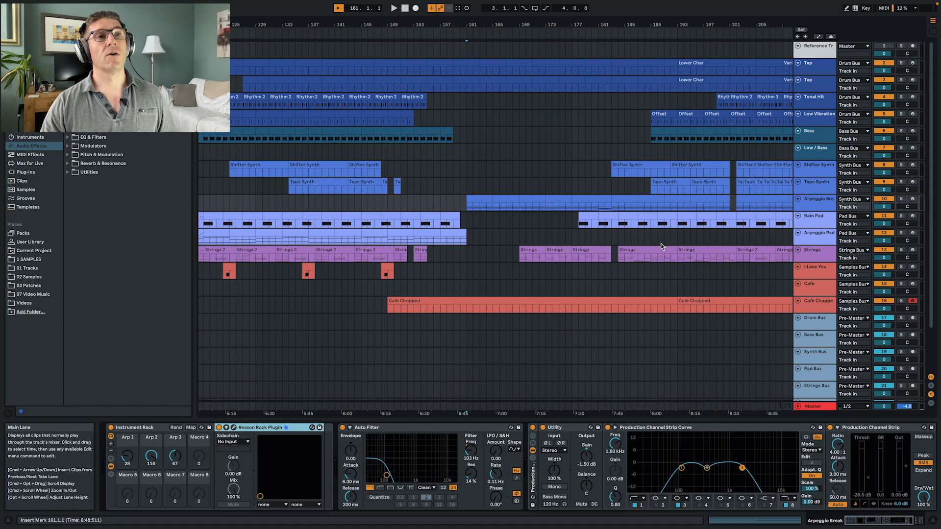
- Open the Arpeggio Break clip at bar 161 to view its notes
click(467, 207)
click(480, 201)
double_click(481, 201)
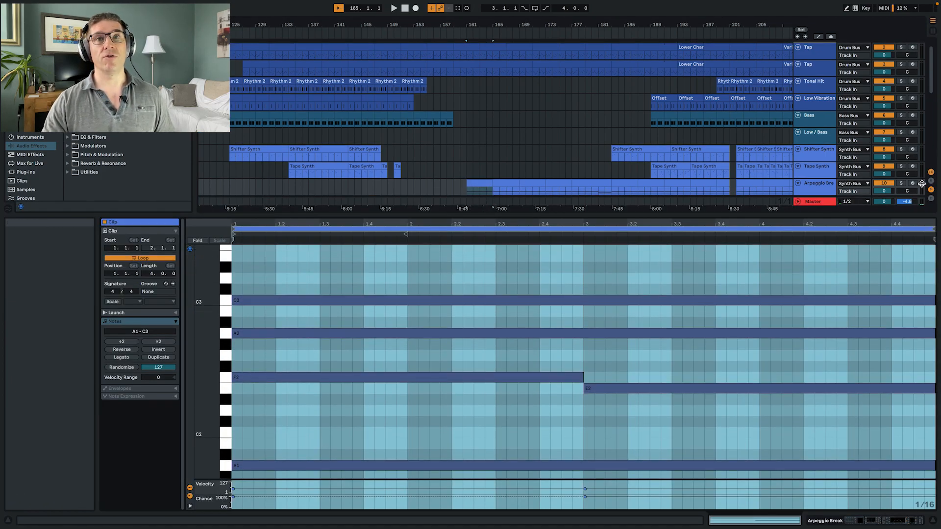
- Solo the Arpeggio Break track, play it from bars 161 and 173, and return to its device view
click(901, 184)
key(space)
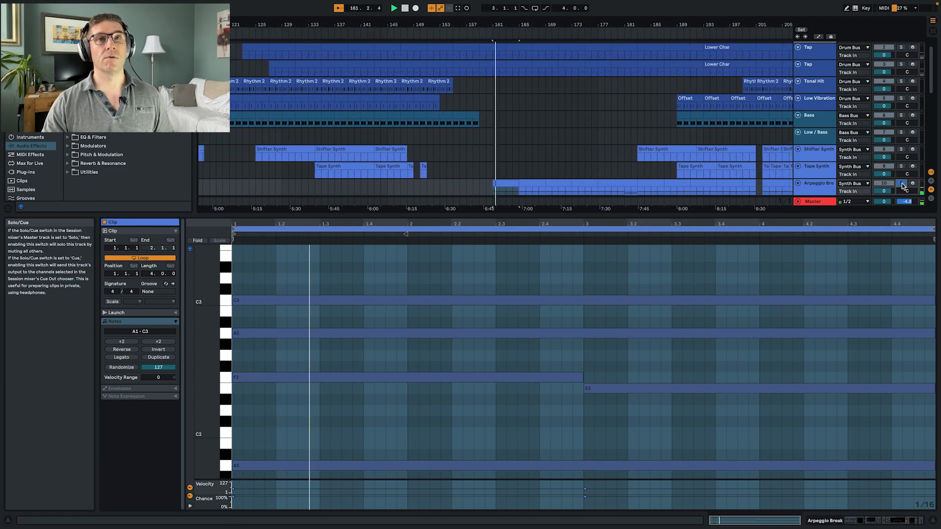
click(565, 191)
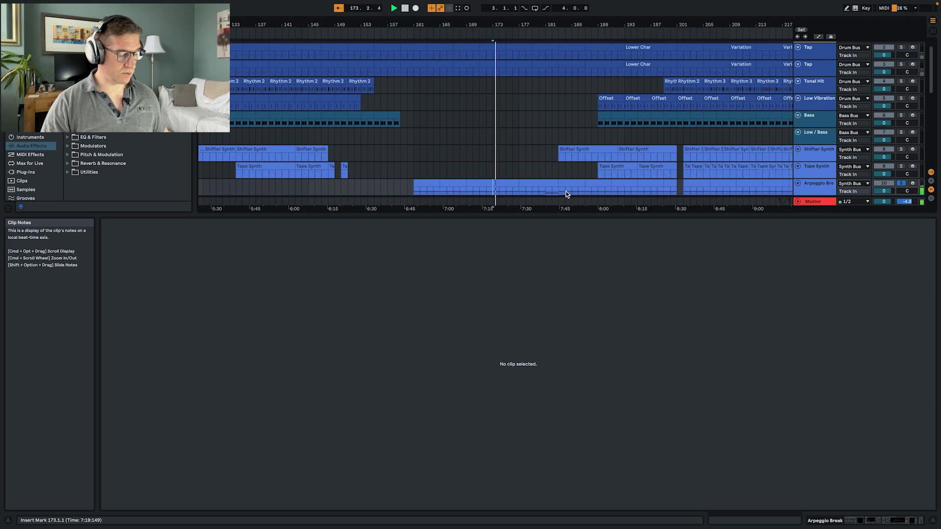
key(shift+Tab)
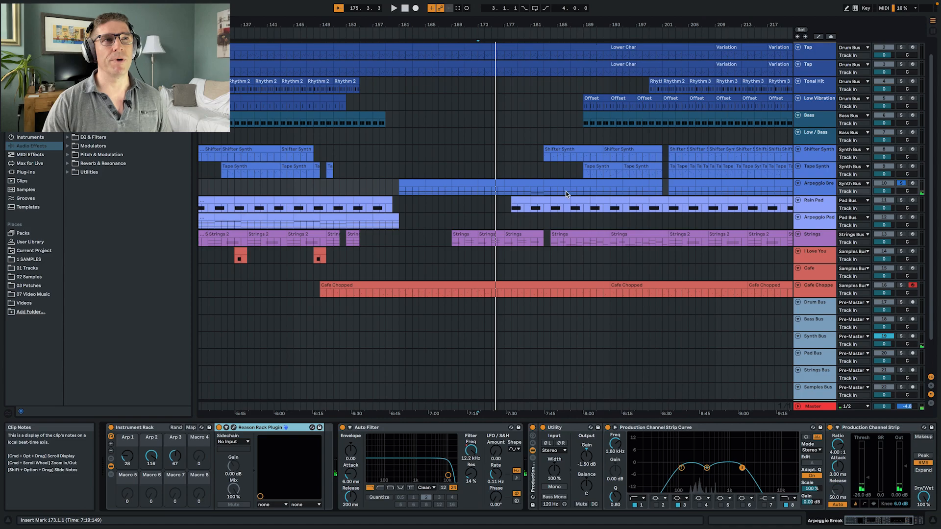
- Show the automation lanes and display the Auto Filter Frequency automation on the Arpeggio Break track from bar 161
click(399, 188)
click(826, 192)
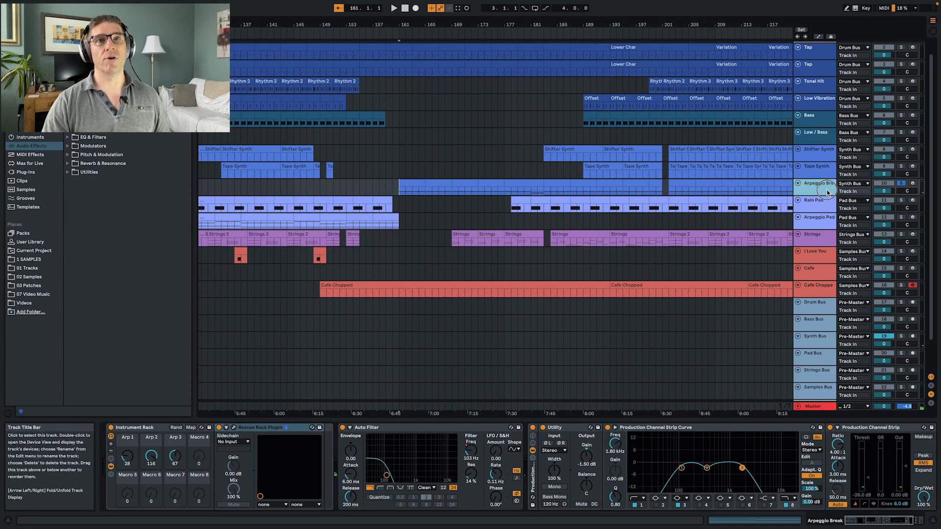
key(a)
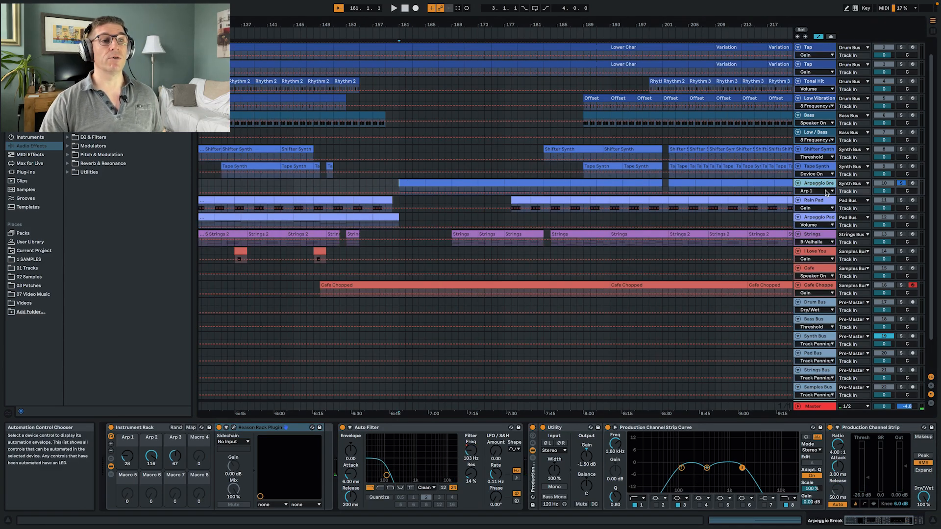
click(471, 453)
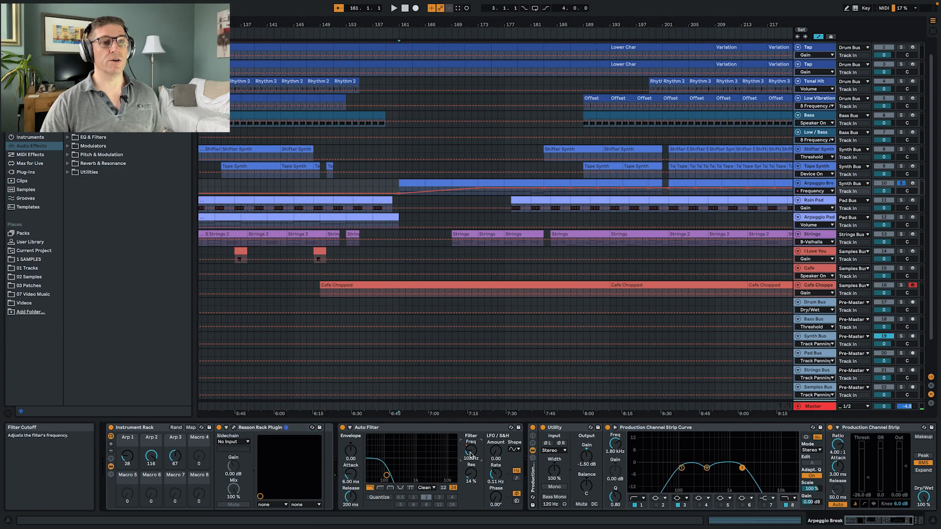
- Move the Arpeggio Break section at bar 161 earlier to start at bar 157, and extend the adjoining clips to close the gap
click(492, 183)
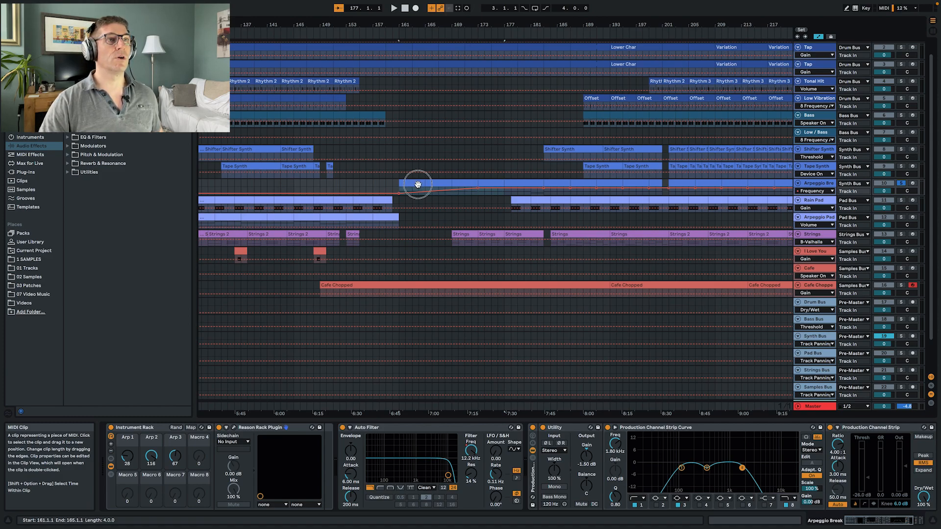
drag(417, 184, 406, 188)
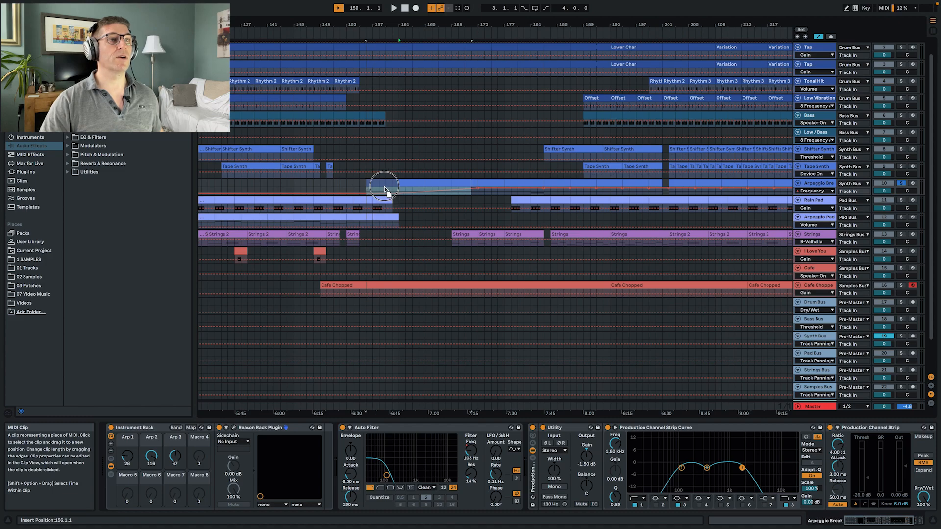
drag(385, 189, 384, 185)
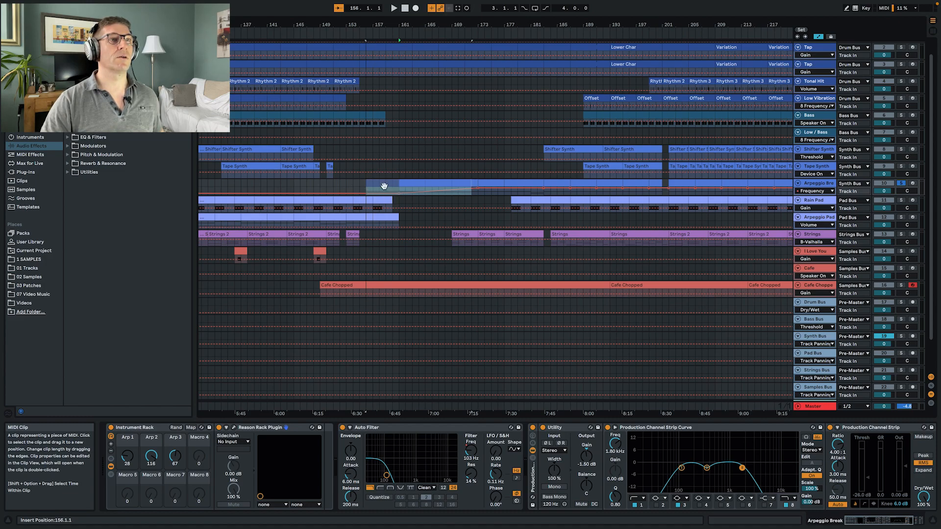
click(521, 185)
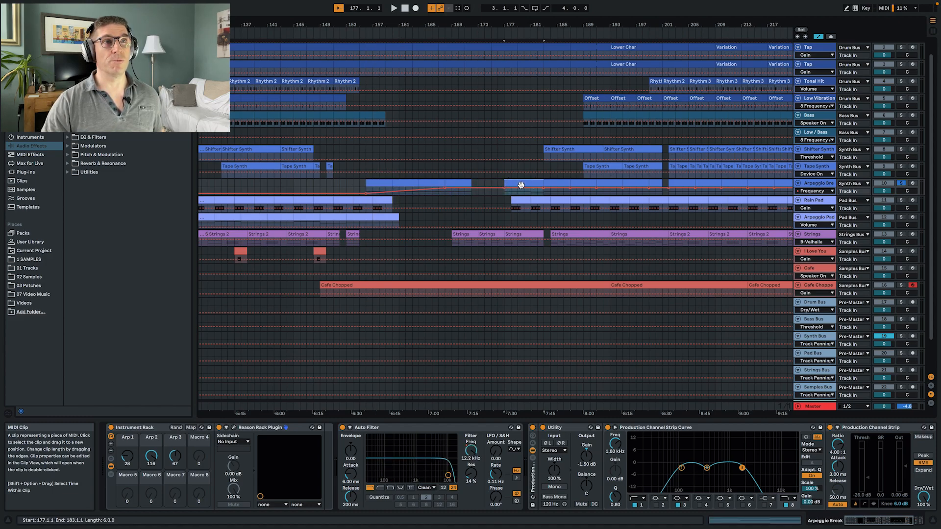
drag(459, 184, 487, 184)
drag(381, 184, 385, 184)
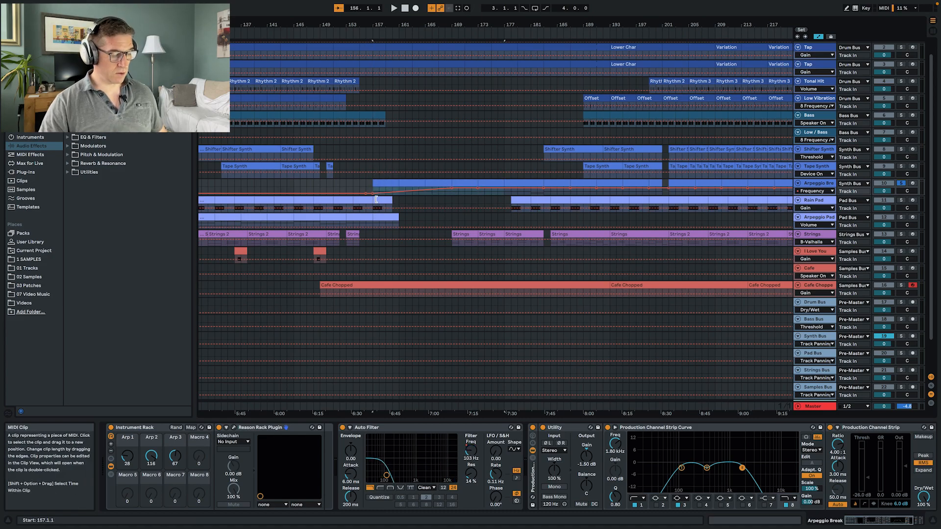
- Hide the automation lanes, turn off the Arpeggio Break solo, and play the arrangement from bar 155
key(a)
click(357, 187)
key(space)
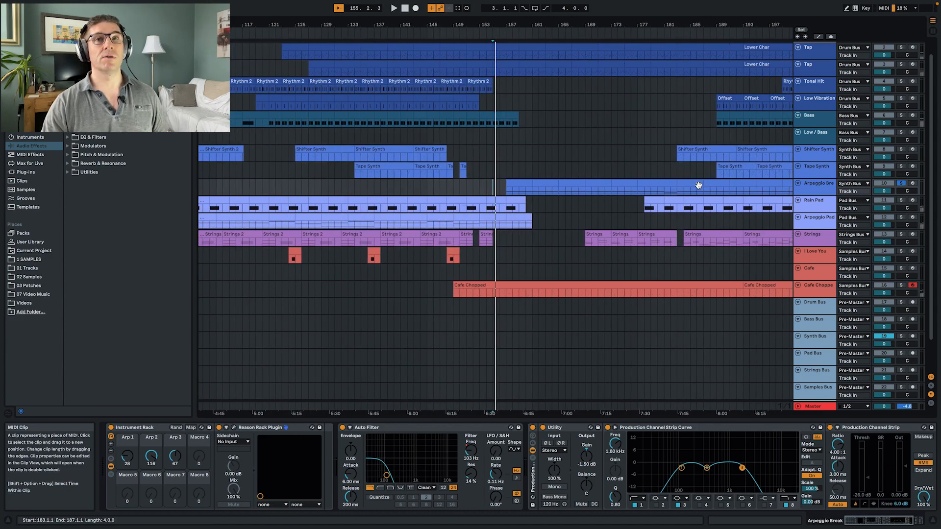
click(484, 188)
key(space)
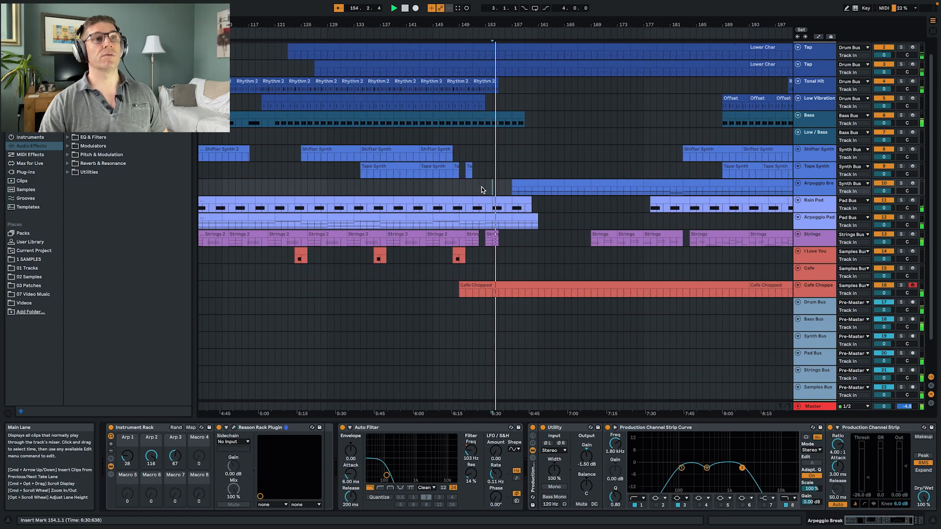
- Delete the last two bars of the Bass clip from bar 157 to 159, and play the transition from bar 155
click(496, 116)
key(Delete)
click(476, 126)
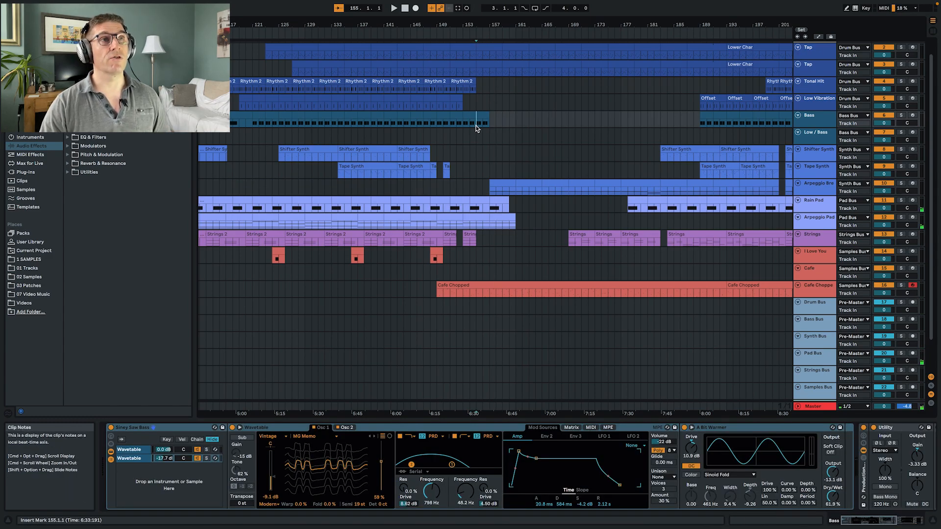
key(space)
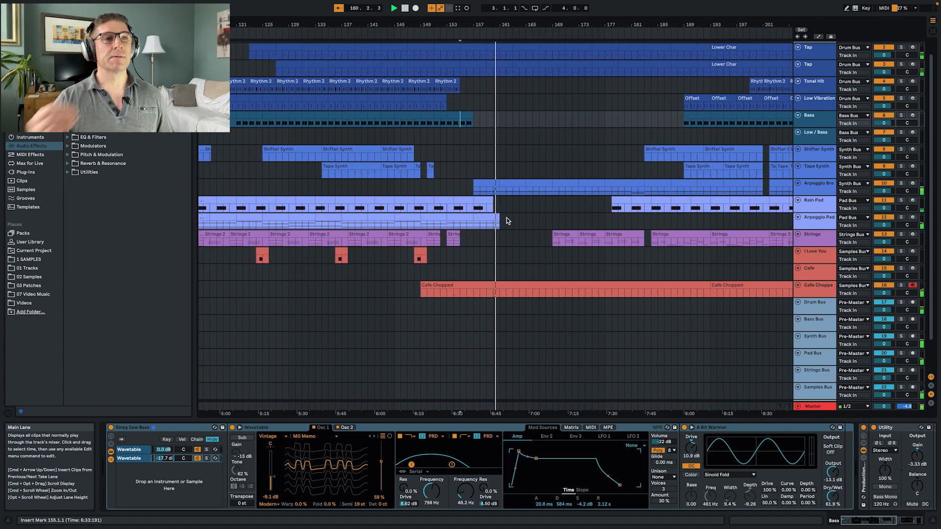
- Check the Arpeggio Break devices, view the notes of the Strings clip at bar 169, and return to the track's device view
click(822, 186)
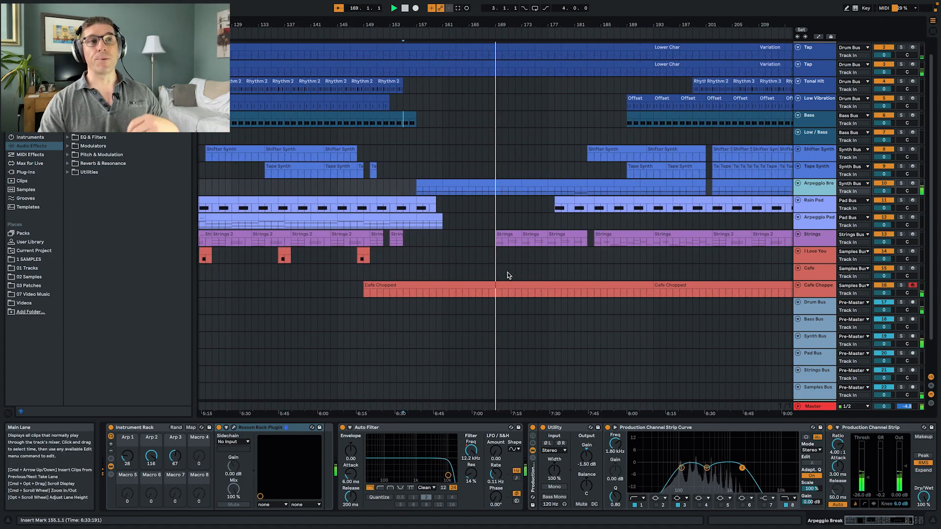
click(506, 235)
double_click(506, 235)
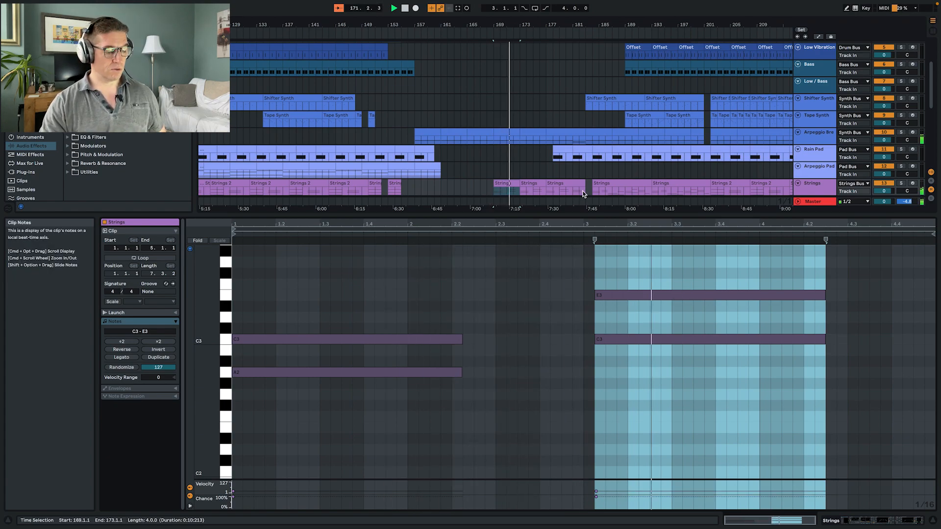
key(shift+Tab)
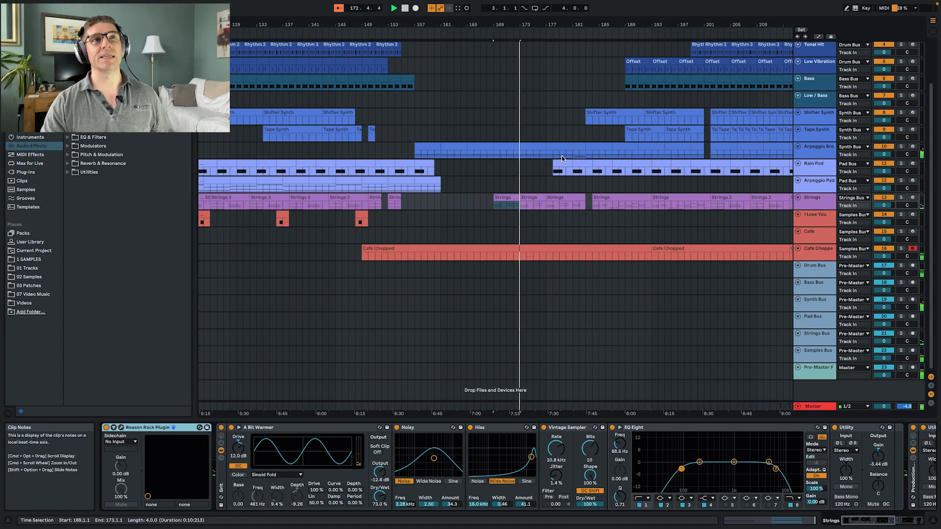
scroll(562, 157, up, 3)
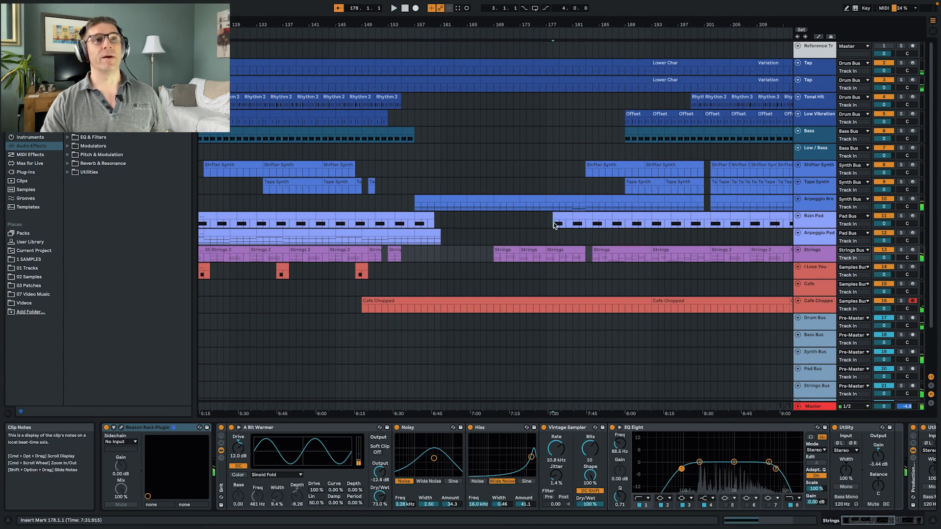
- Play from bar 178 at the Rain Pad entry, and examine the Shifter Synth device chain from Wavetable to the channel strip
click(555, 225)
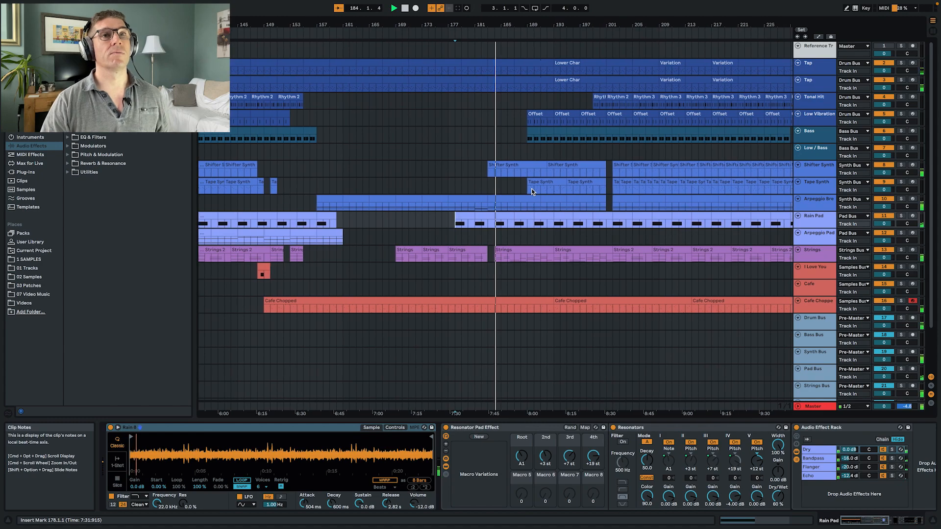
click(819, 168)
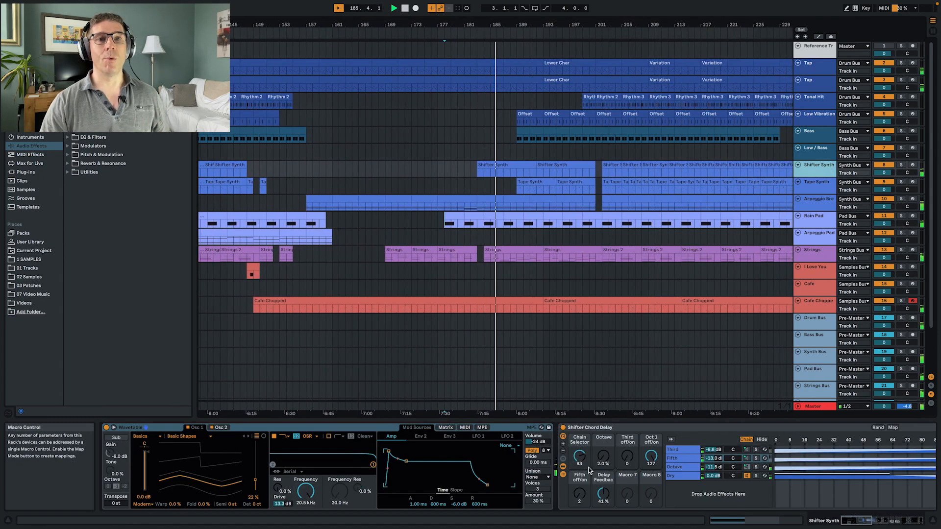
scroll(595, 463, right, 5)
scroll(595, 463, right, 3)
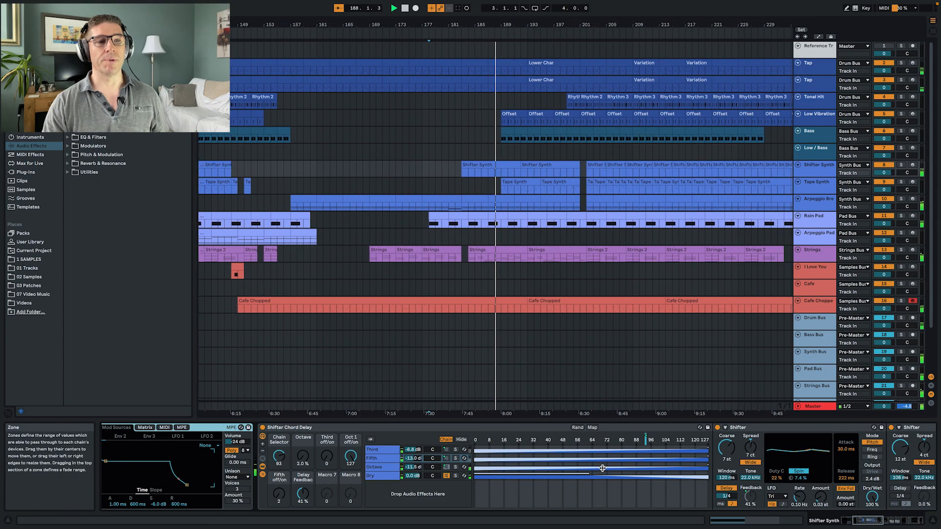
scroll(635, 464, right, 10)
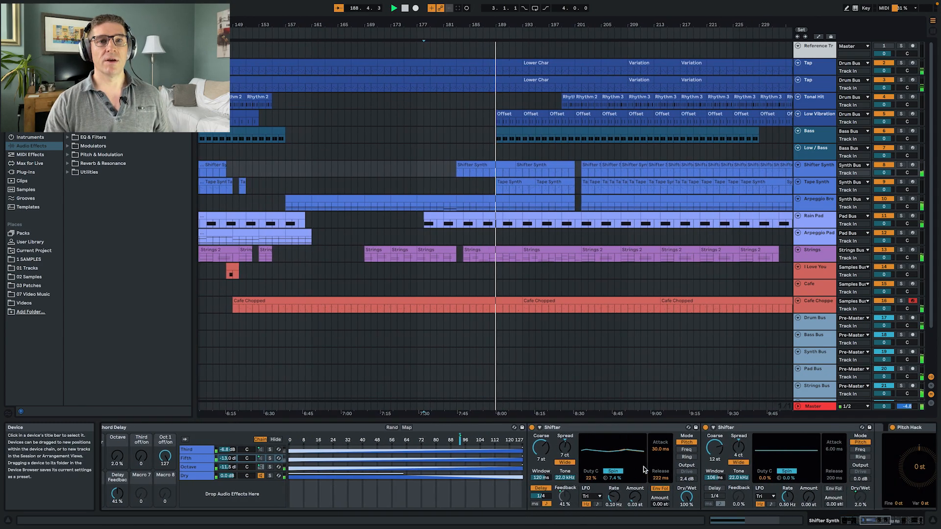
scroll(518, 436, right, 6)
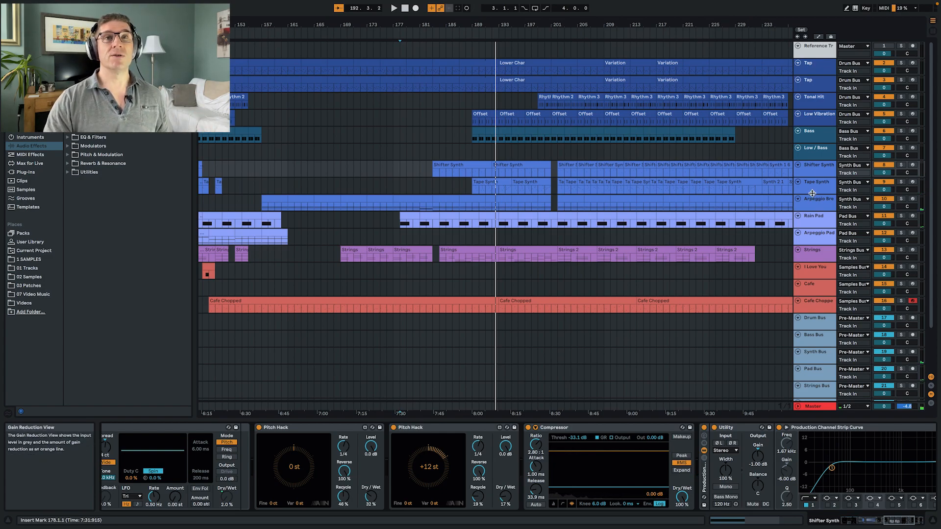
- Solo the Shifter Synth track, play it from bars 178 and 190, and turn the solo off
click(901, 165)
key(space)
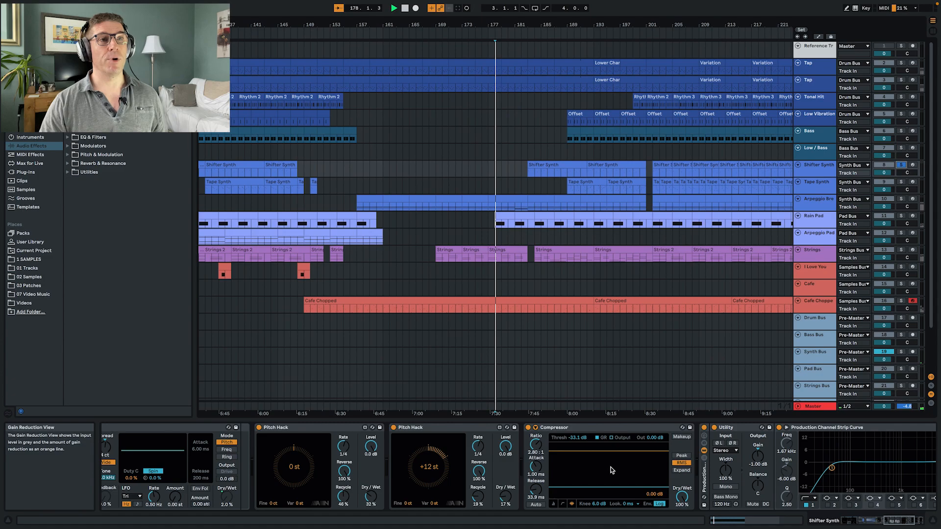
key(space)
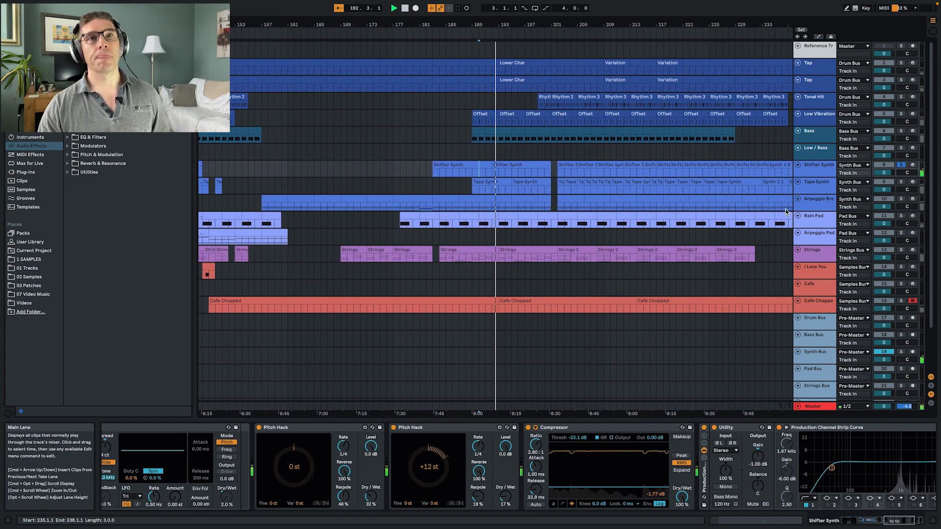
click(902, 165)
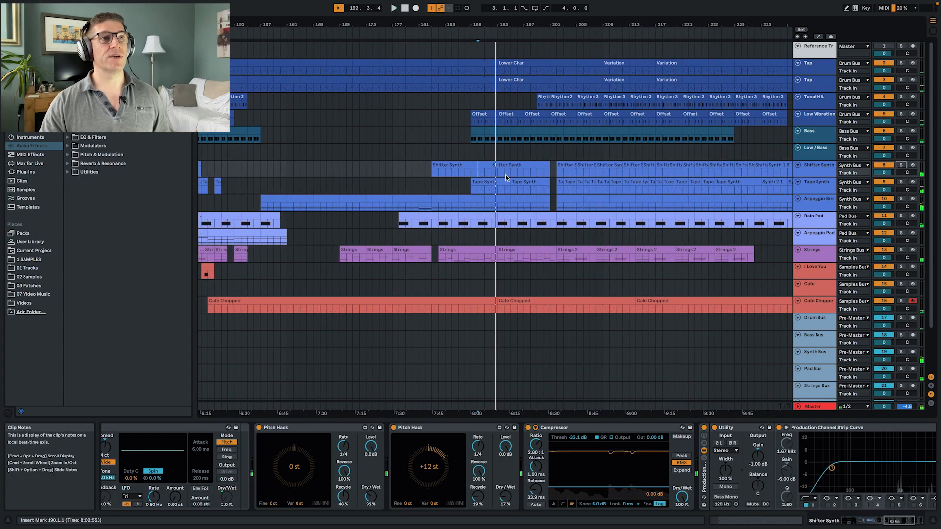
- Listen to the Tape Synth clip at bar 189, add a Compressor to Arpeggio Break, and choose Tape Synth as its sidechain source
click(482, 185)
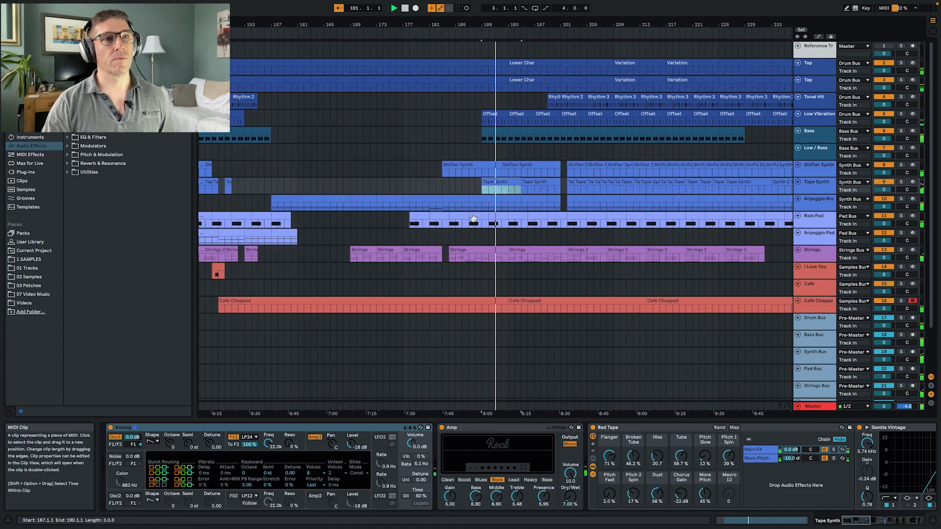
click(840, 203)
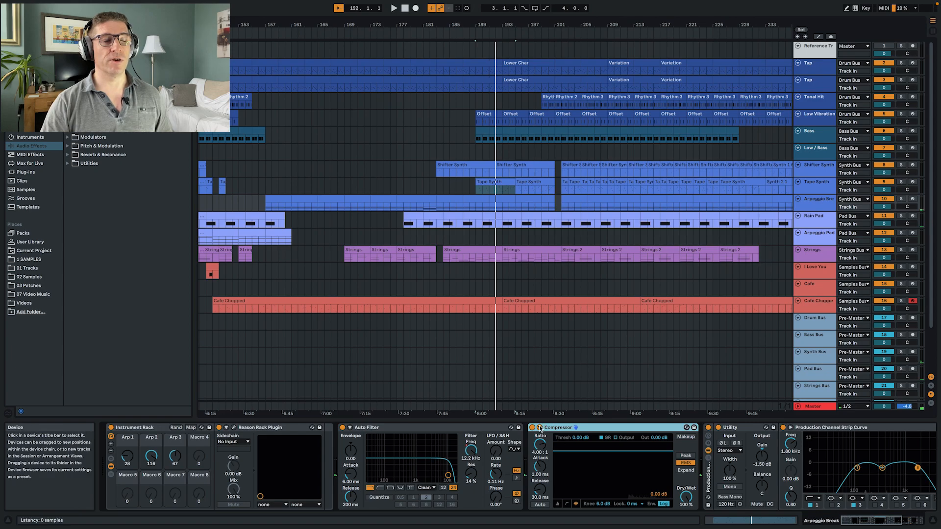
click(539, 427)
click(557, 452)
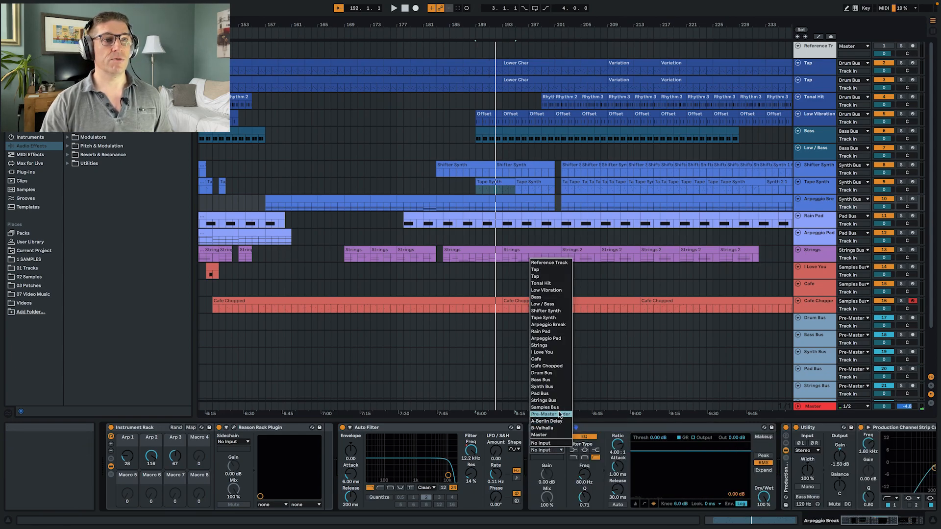
click(559, 319)
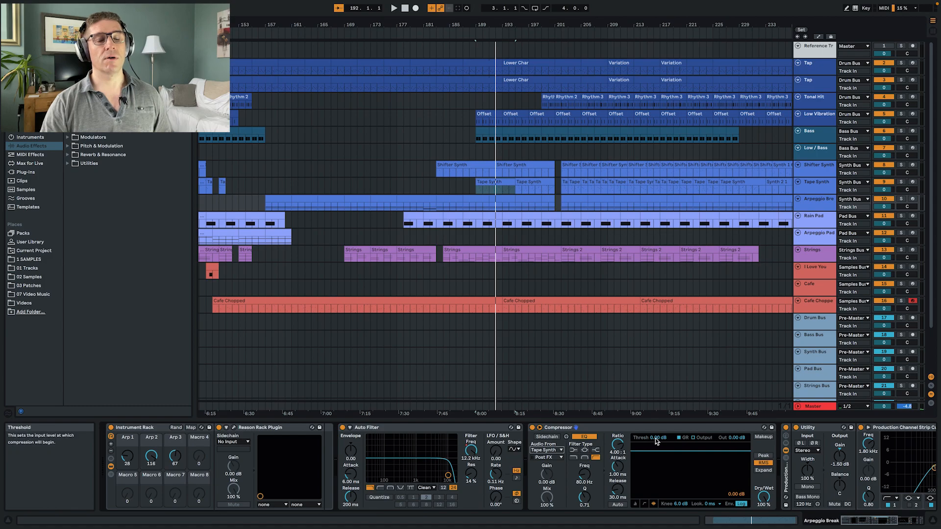
- Lower the Arpeggio Break Compressor's threshold to -30.4 dB during playback and enable its external sidechain
key(space)
drag(655, 438, 650, 459)
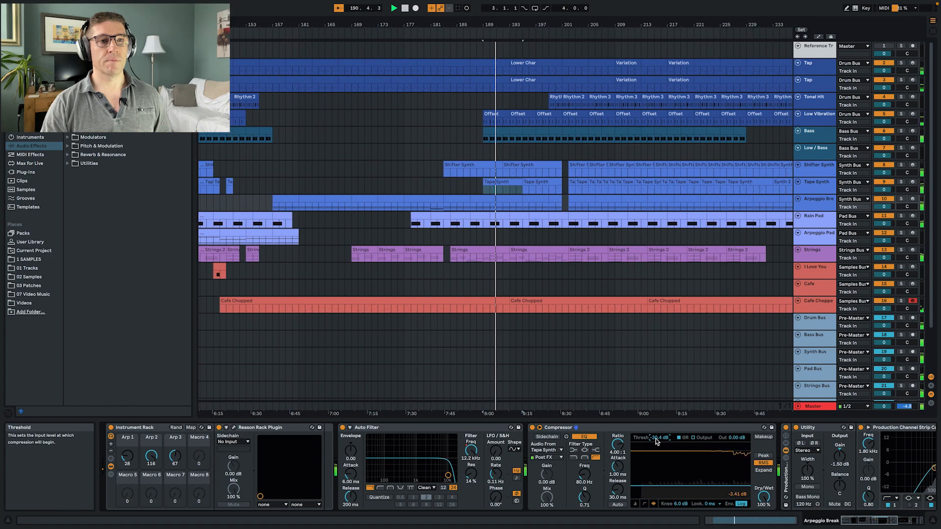
click(556, 438)
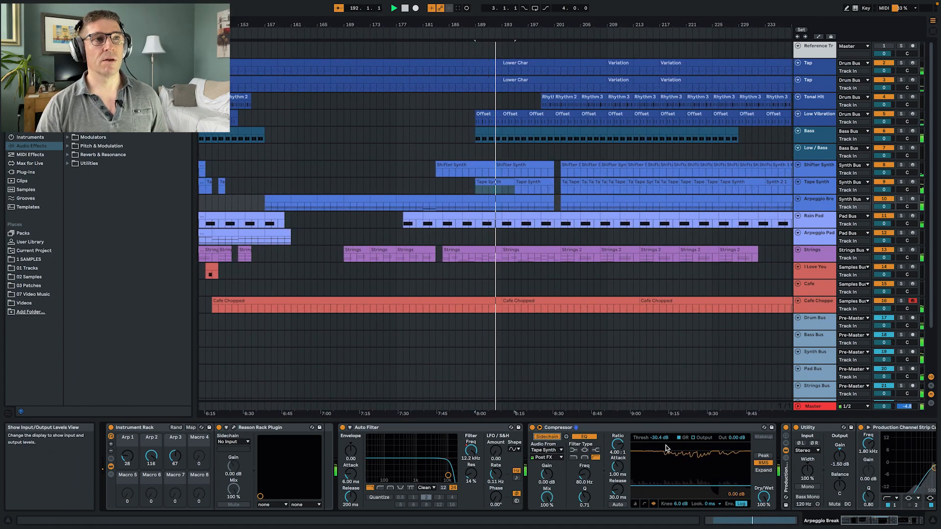
- Solo Arpeggio Break and Tape Synth, and adjust the Compressor's threshold to -34.0 dB and back up to -31.3 dB during playback
click(902, 199)
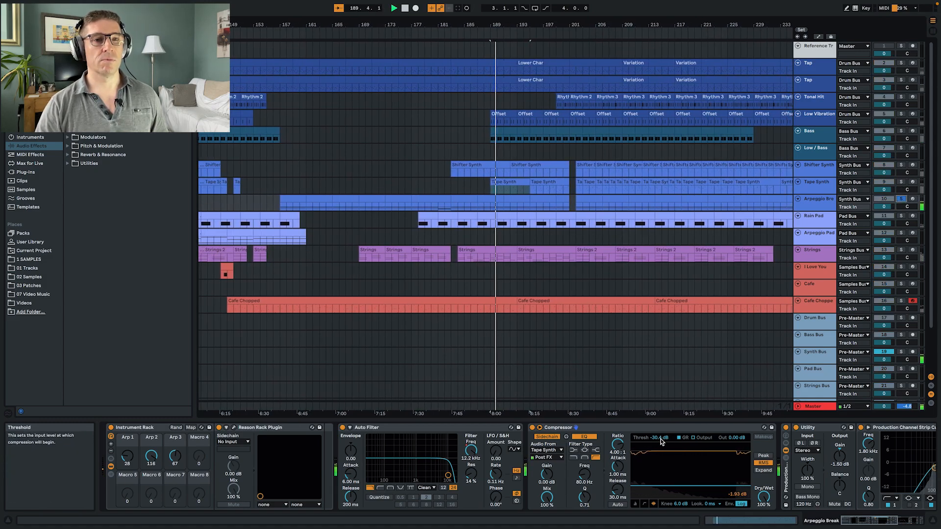
drag(659, 437, 659, 446)
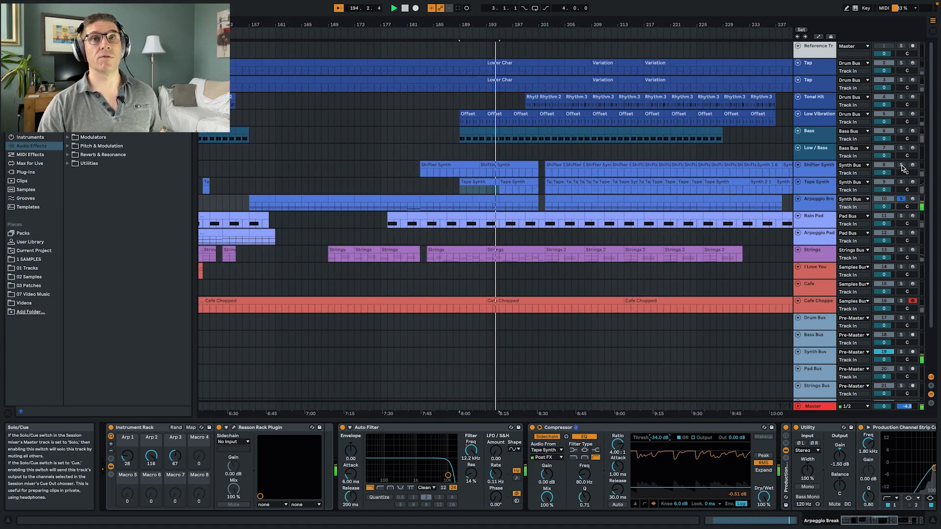
click(902, 182)
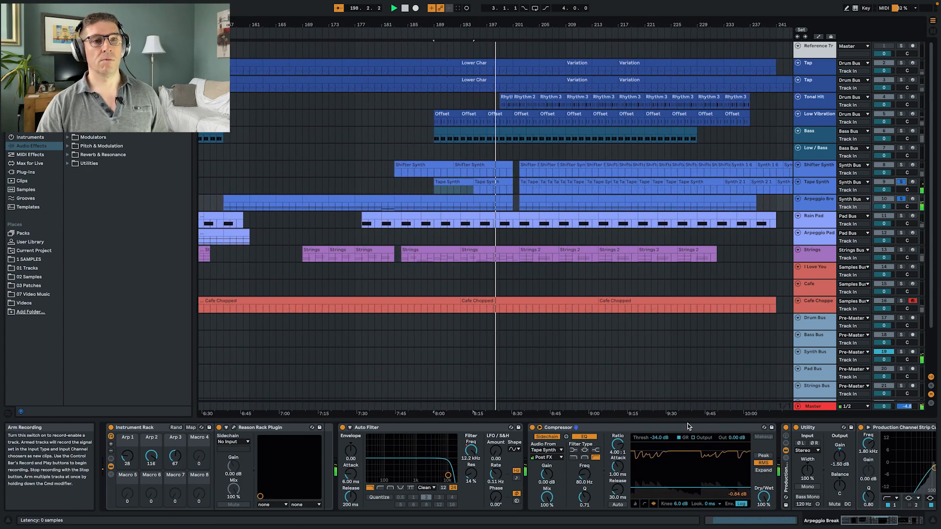
drag(655, 437, 663, 442)
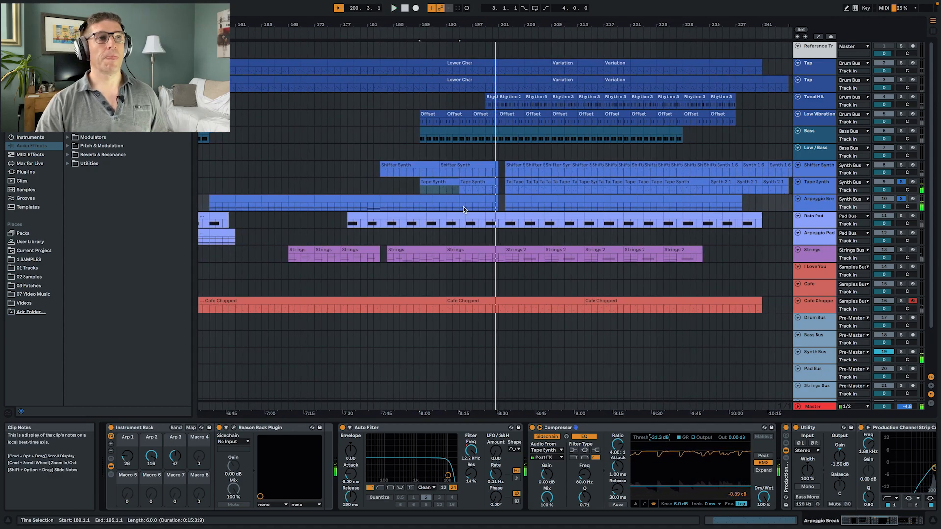
- Play the soloed Arpeggio Break and Tape Synth from bar 189, turn off their solos, and replay the full mix from there
key(space)
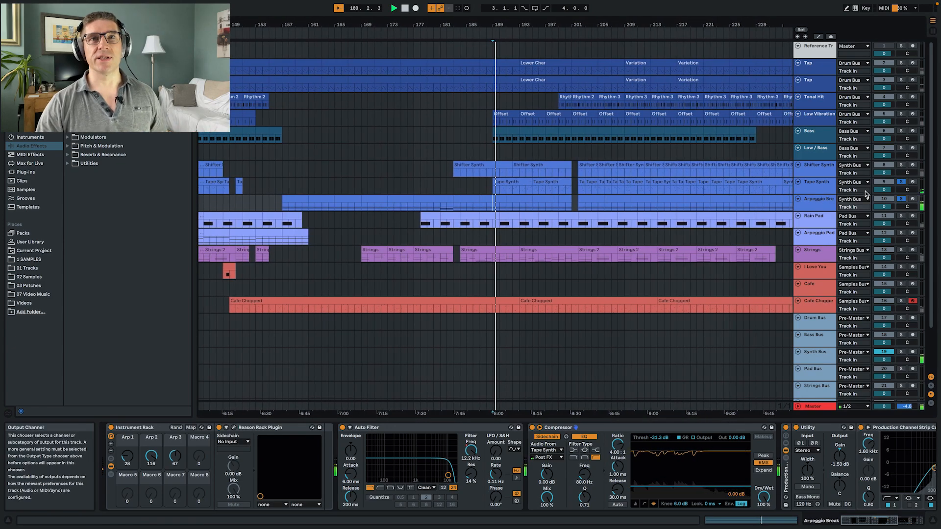
click(901, 199)
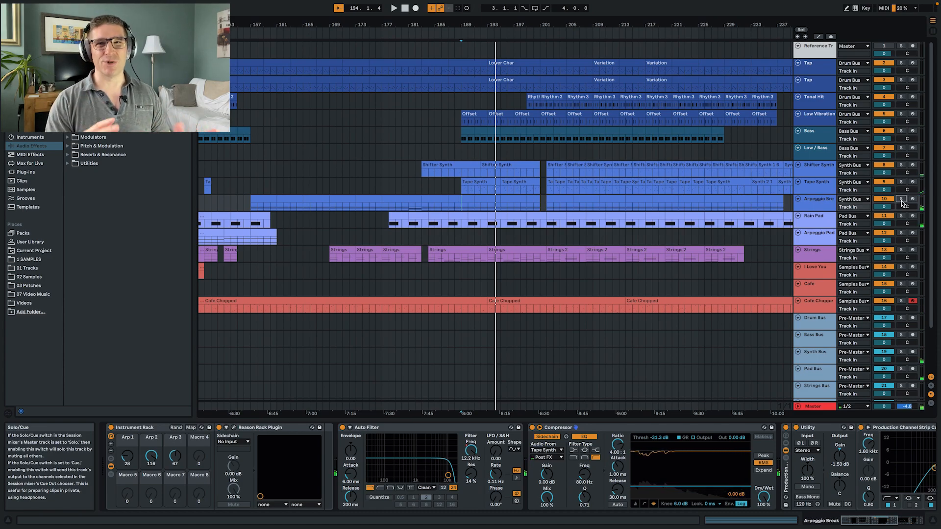
key(space)
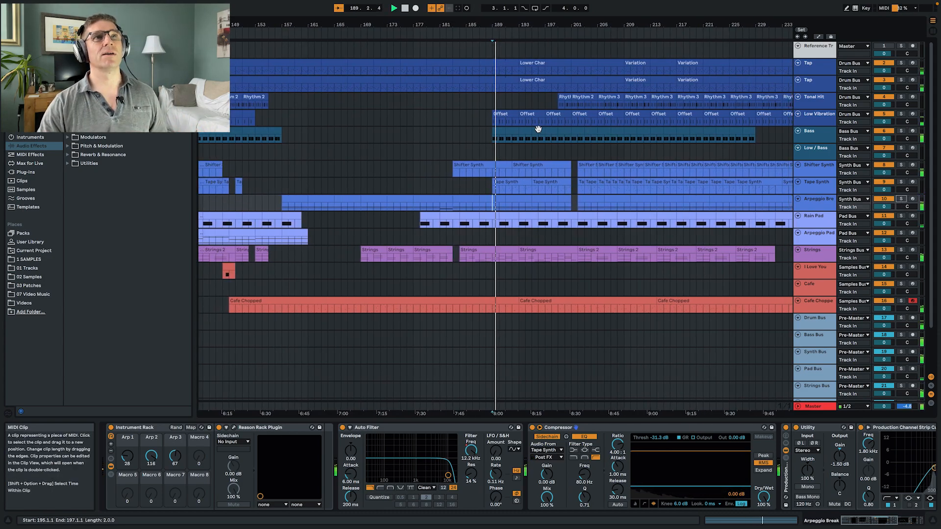
key(space)
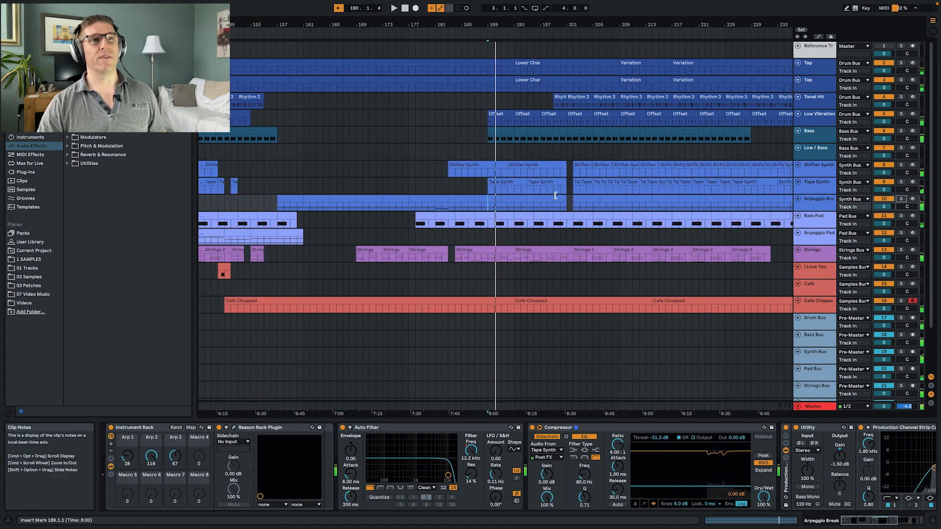
- Play the arrangement from bar 199 and examine the short Tape Synth clips from bar 202, selecting those at bars 207 and 206
click(556, 201)
key(space)
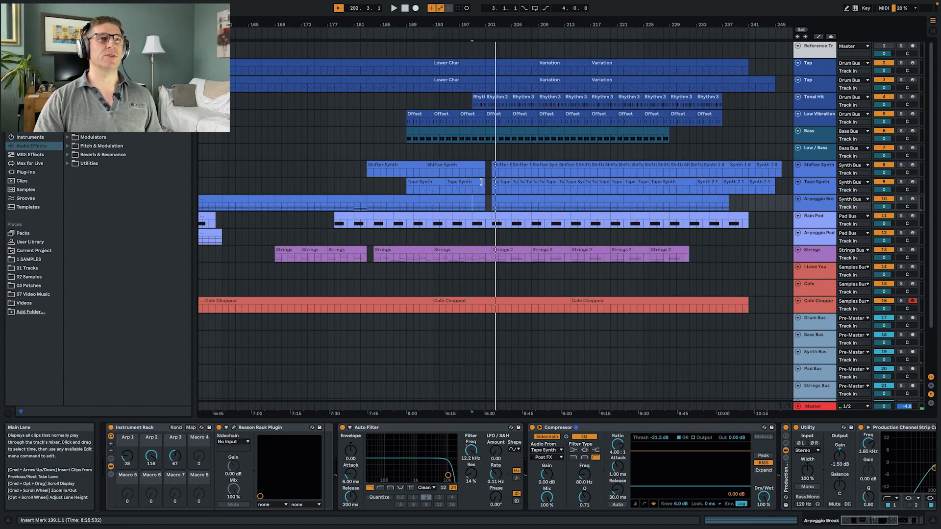
click(492, 186)
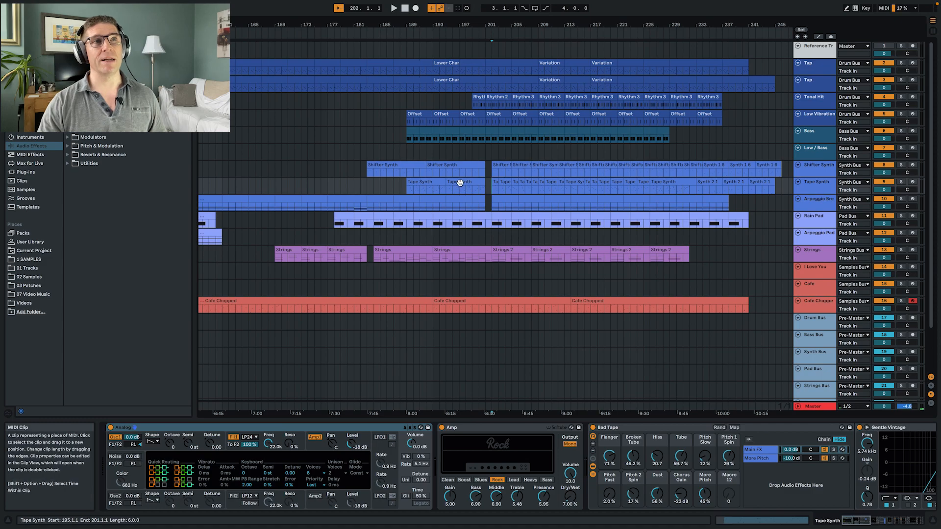
click(515, 183)
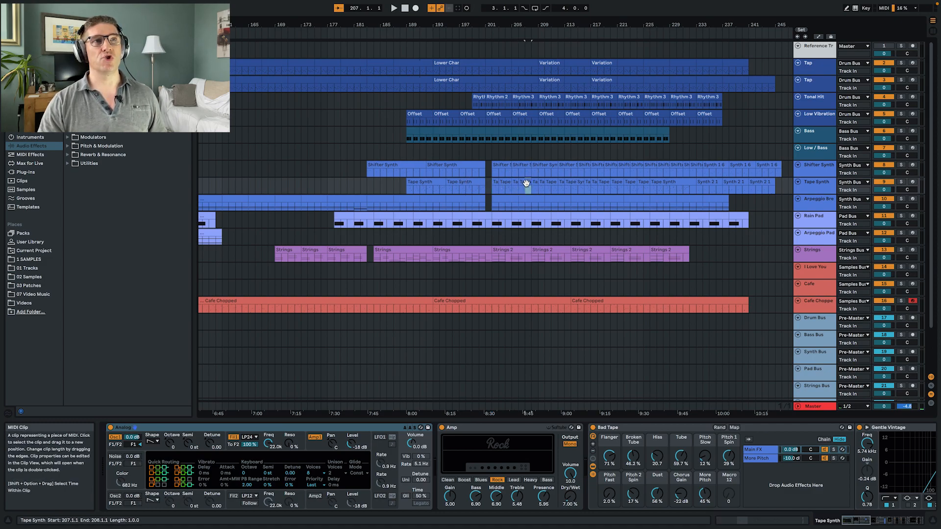
click(521, 183)
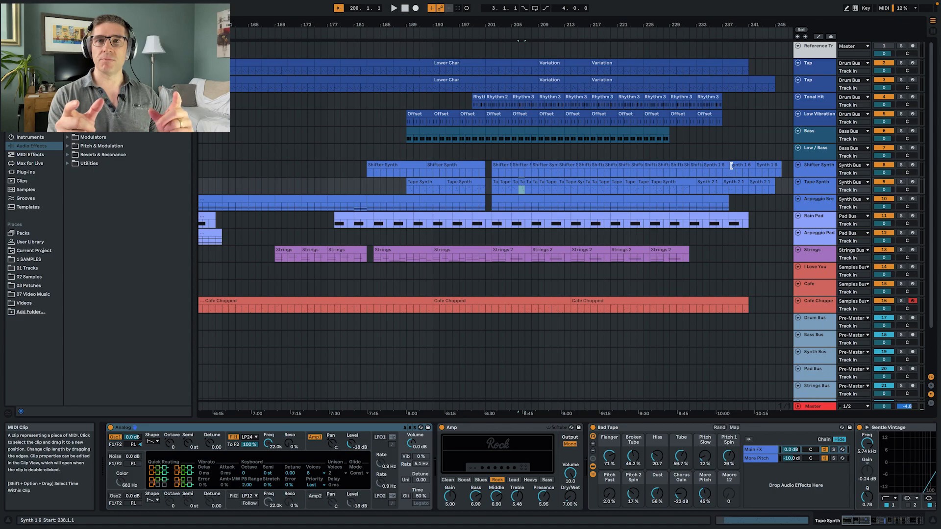
- Try extending a copy of the Shifter Synth clip at bar 256 to bar 265, and undo both the extension and the copy
scroll(715, 181, right, 3)
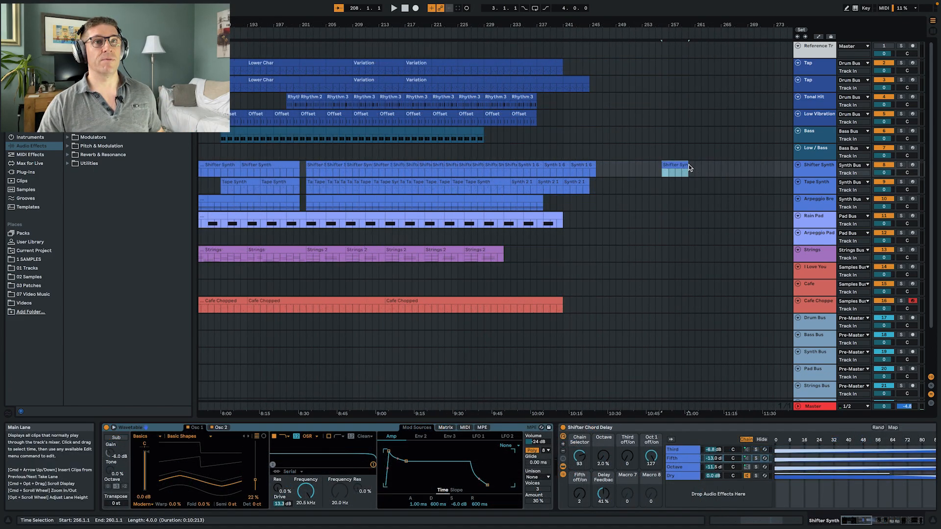
click(689, 165)
drag(688, 165, 713, 167)
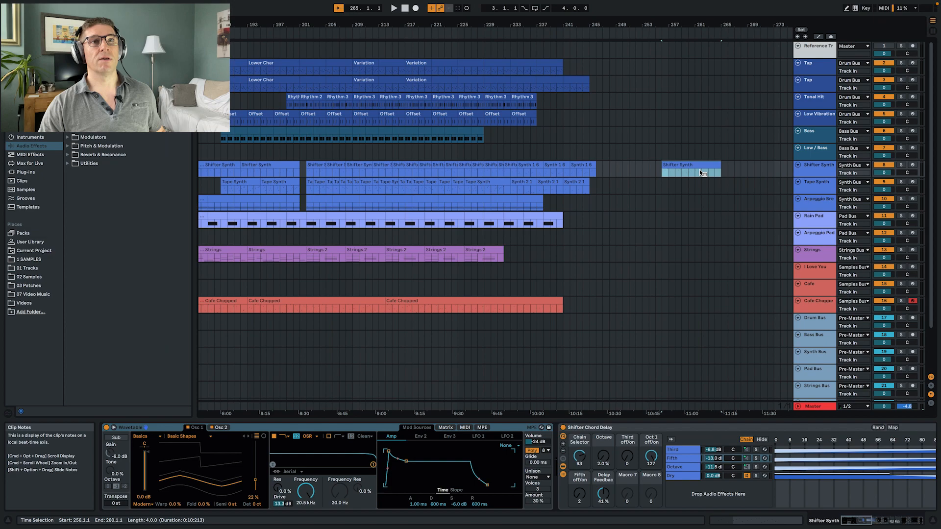
key(super+z)
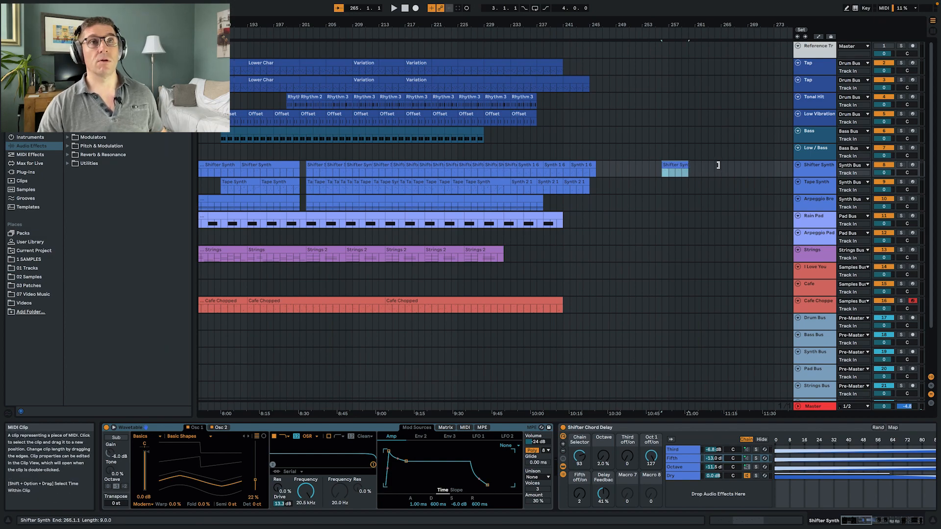
key(super+z)
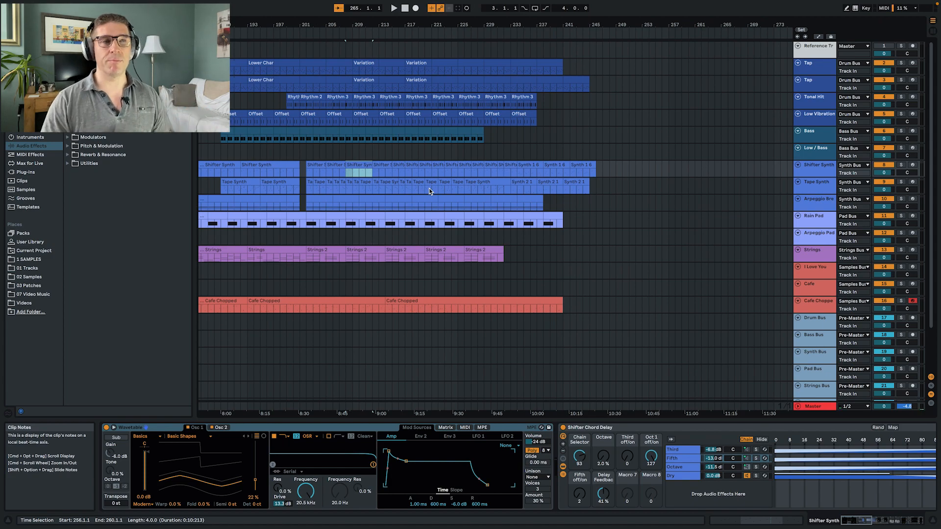
- Play the full mix from bar 202, where the short Shifter Synth and Tape Synth clips begin
click(305, 173)
key(space)
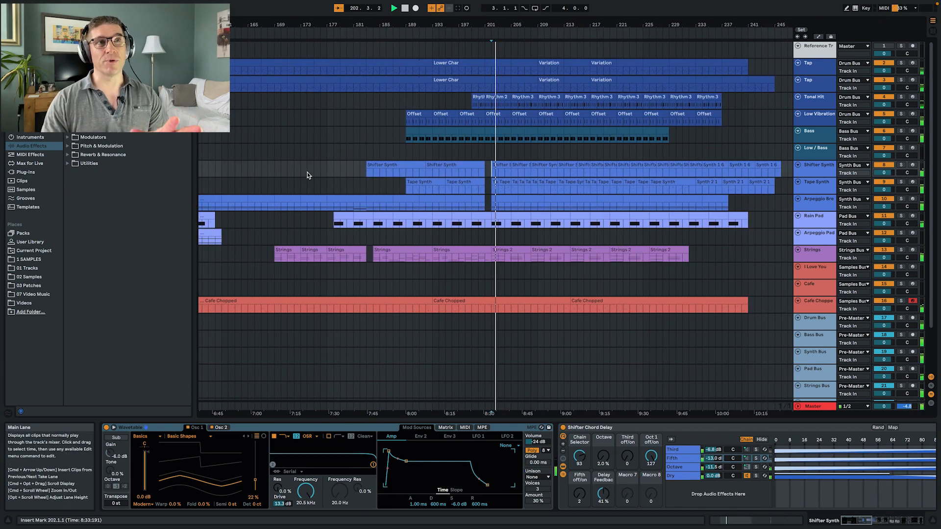
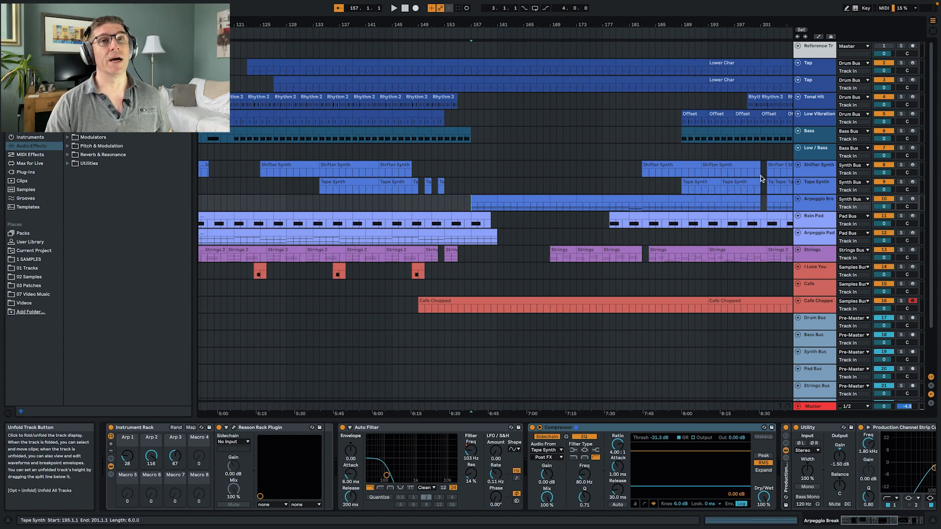
- Turn a cleared duplicate of the Cafe Chopped track into a track named Noise that hosts the Reason Rack Plugin
click(810, 303)
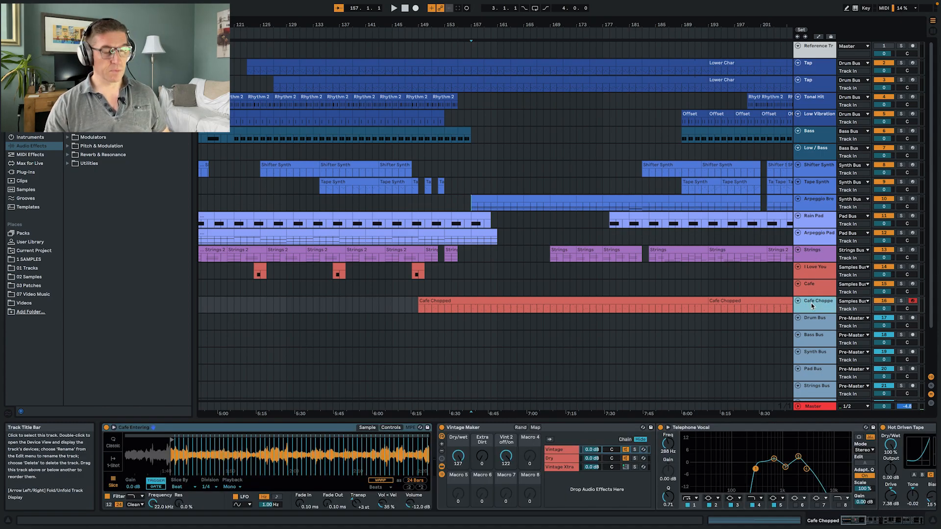
key(ctrl+d)
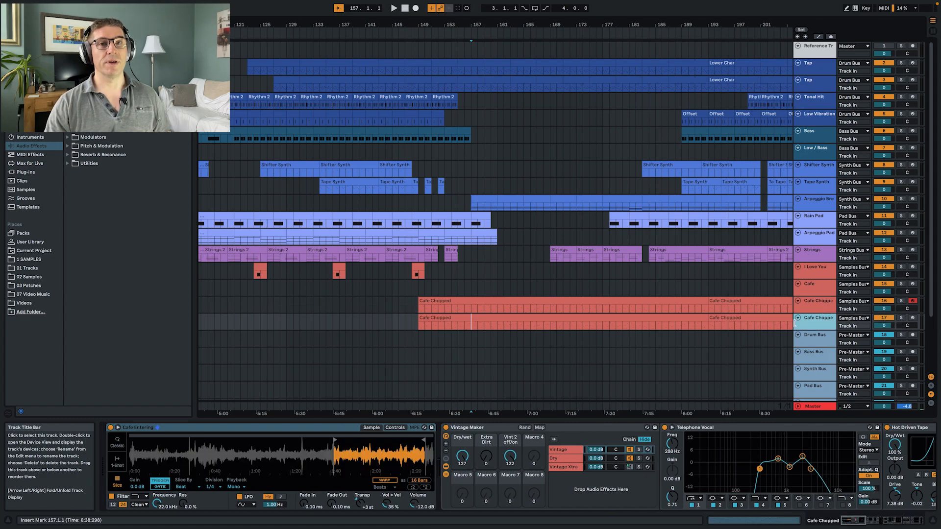
click(420, 321)
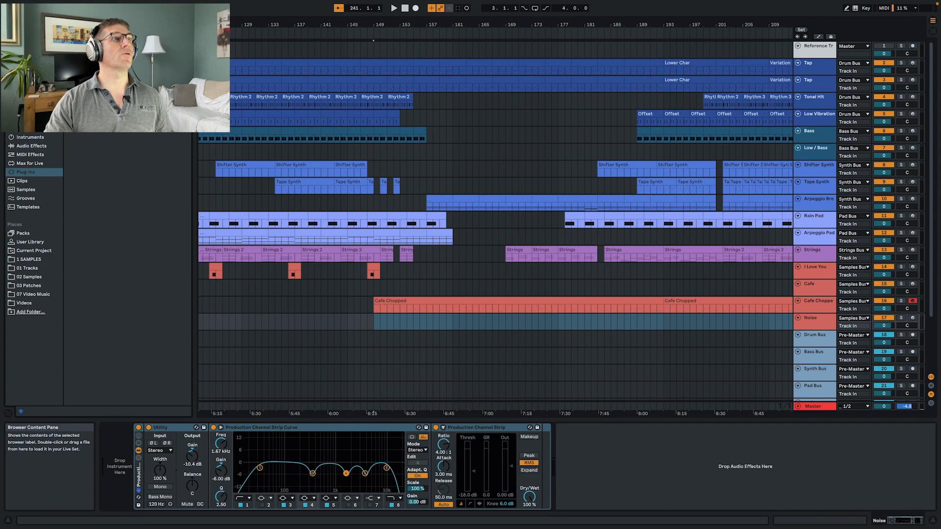
drag(117, 98, 125, 463)
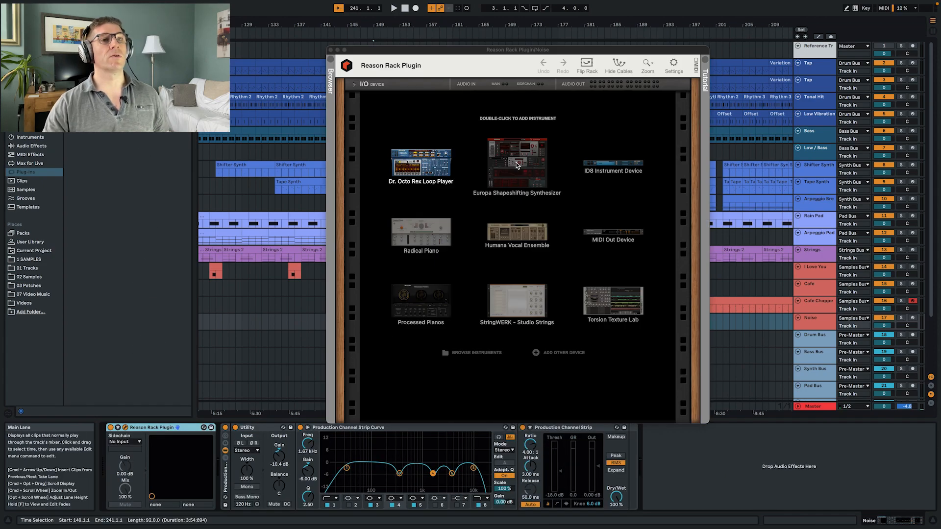
- Try Big Noise from the Noises patch folder, load Noise Splash.repatch instead, and lengthen its first envelope to about 7.5 s
click(330, 62)
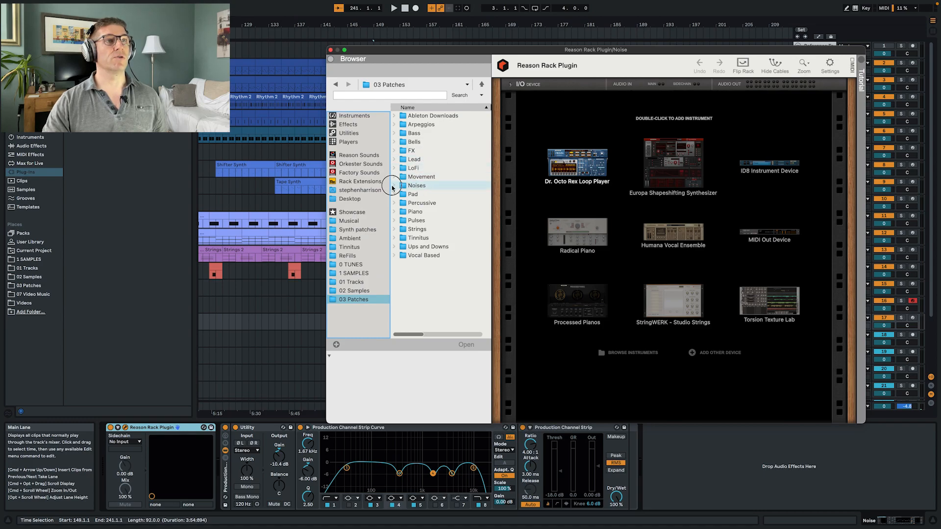
click(392, 187)
click(420, 196)
drag(623, 180, 624, 181)
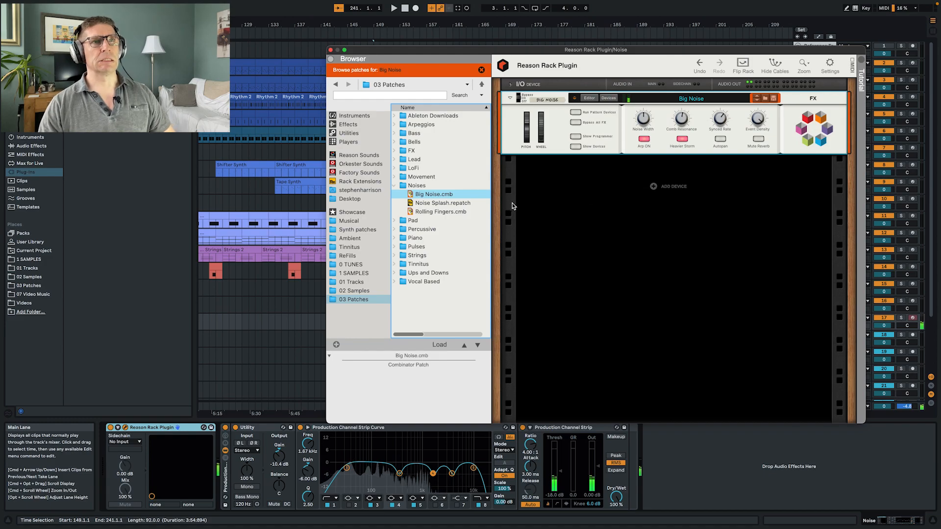
click(477, 203)
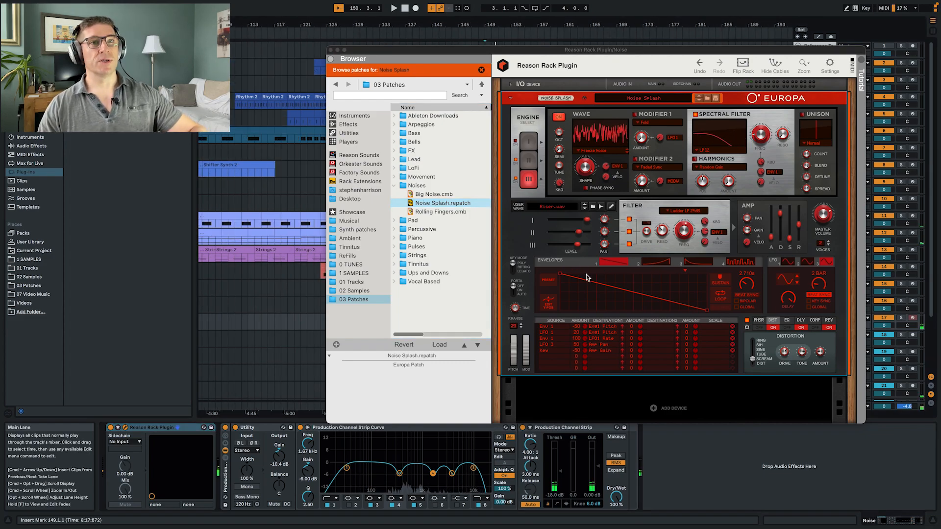
drag(745, 284, 741, 303)
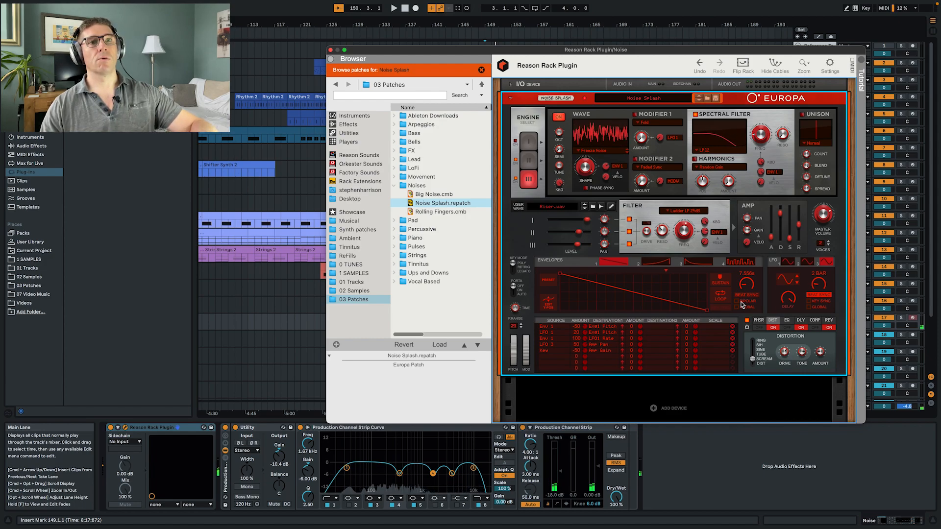
click(338, 51)
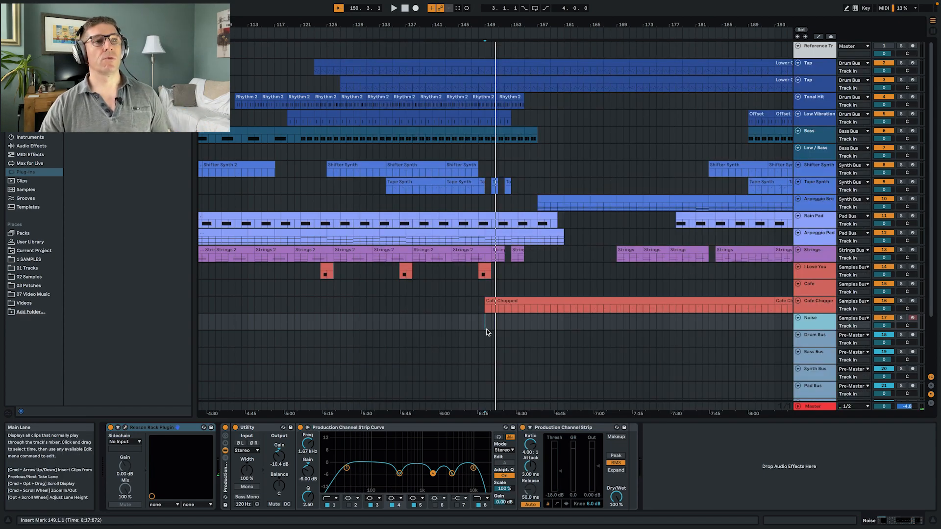
- Record a noise splash on the Noise track during playback from bar 149, and move the recorded clip to start at bar 154
key(space)
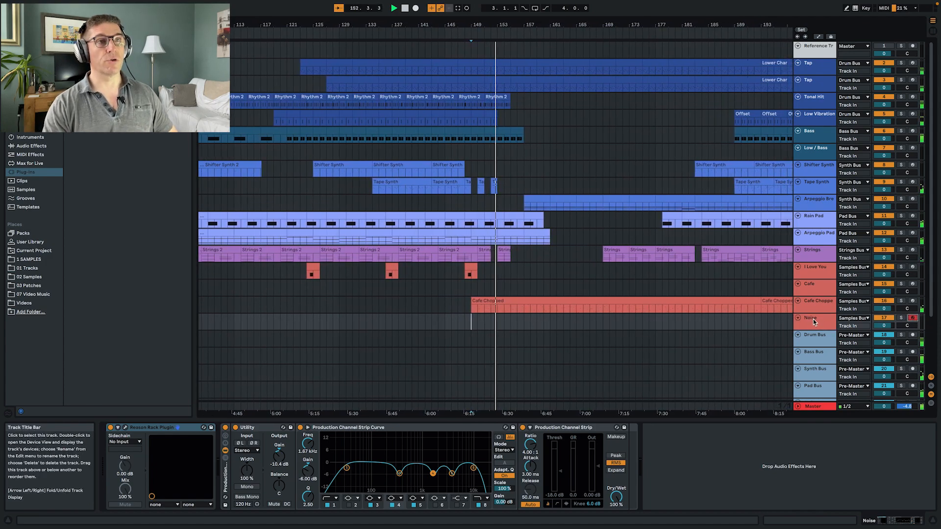
key(F9)
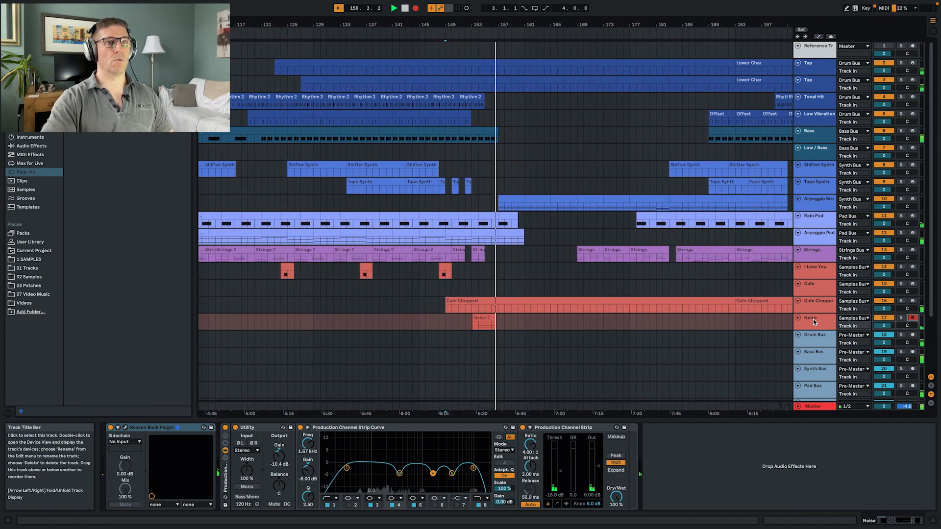
key(F9)
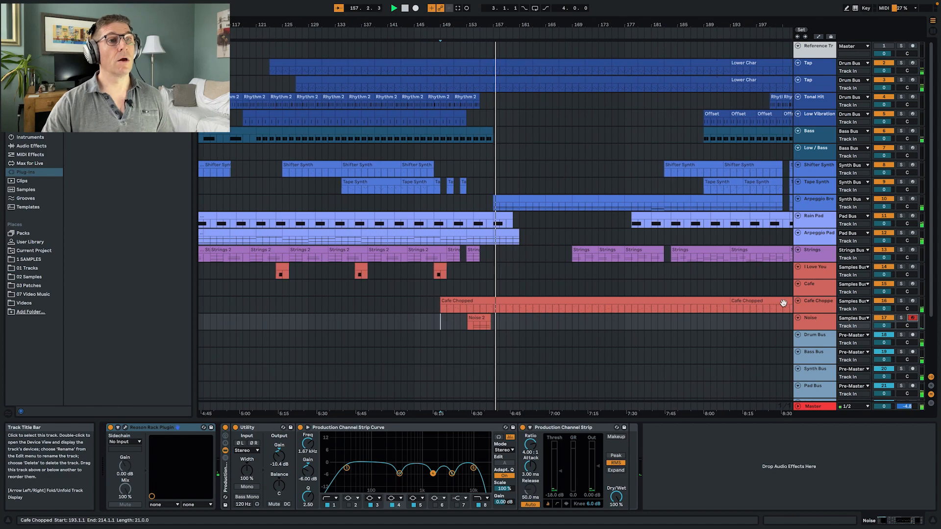
drag(471, 324, 478, 324)
click(477, 324)
- Play the Noise clip from bar 154, check its Europa instrument, and set the track's Utility gain to -5.50 dB
key(space)
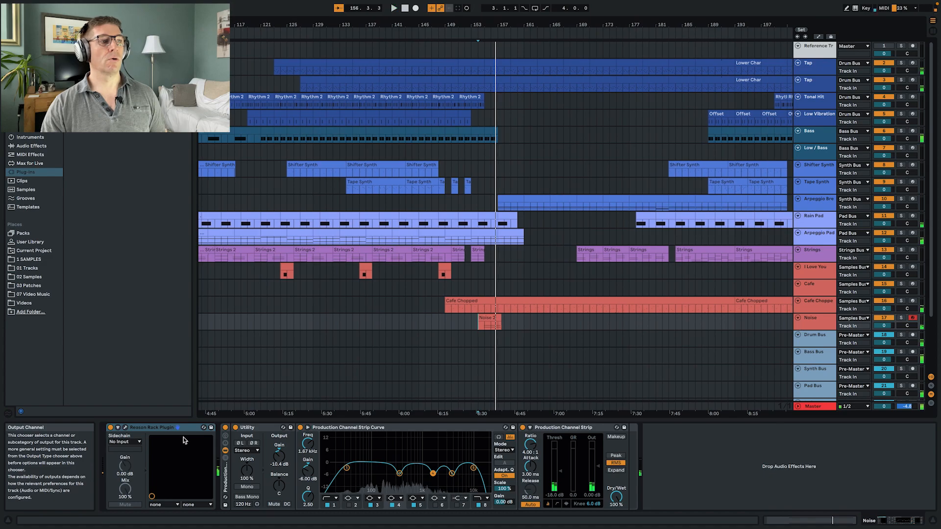
click(130, 427)
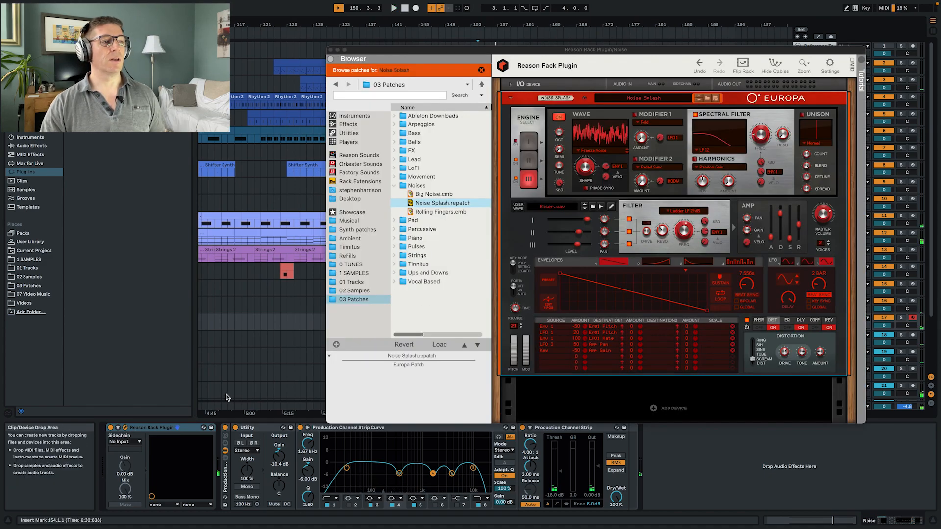
click(332, 51)
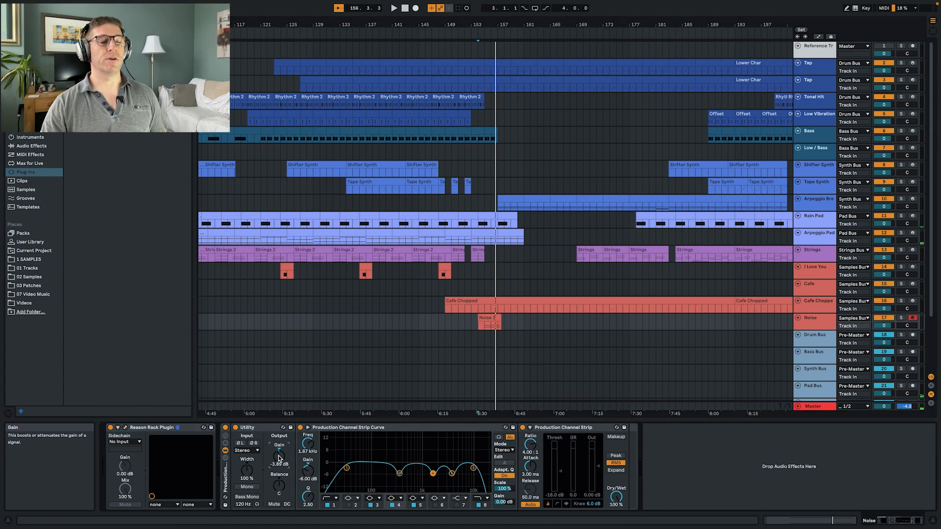
key(space)
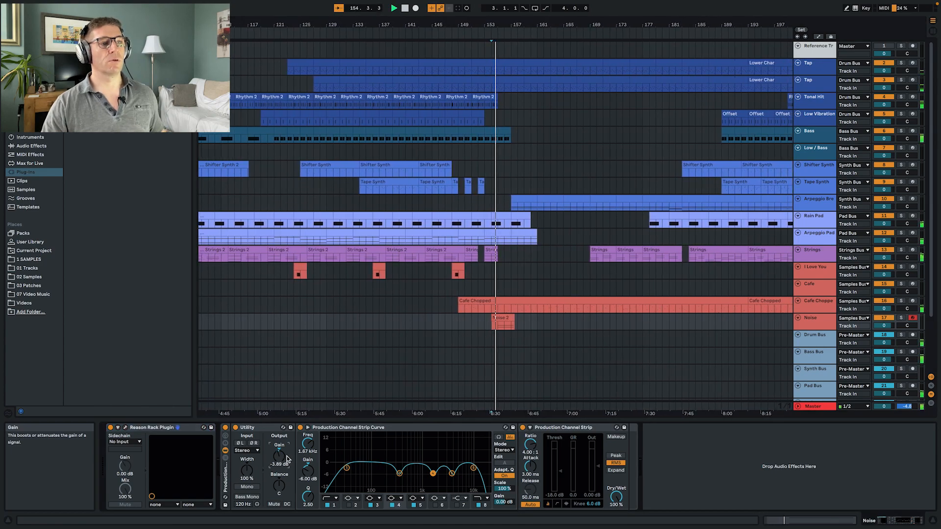
drag(277, 459, 278, 470)
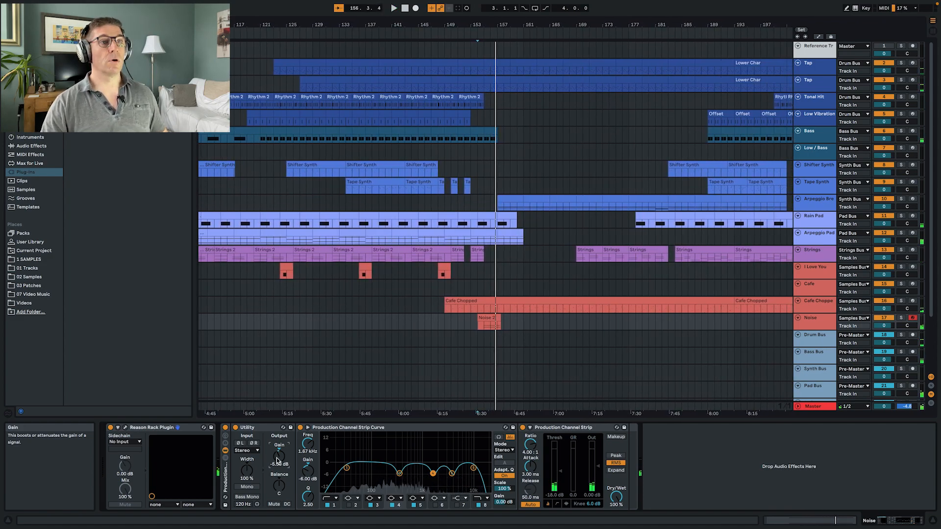
- Set the Noise track's send to the B Valhalla return to -5.7 dB in the mixer
key(Tab)
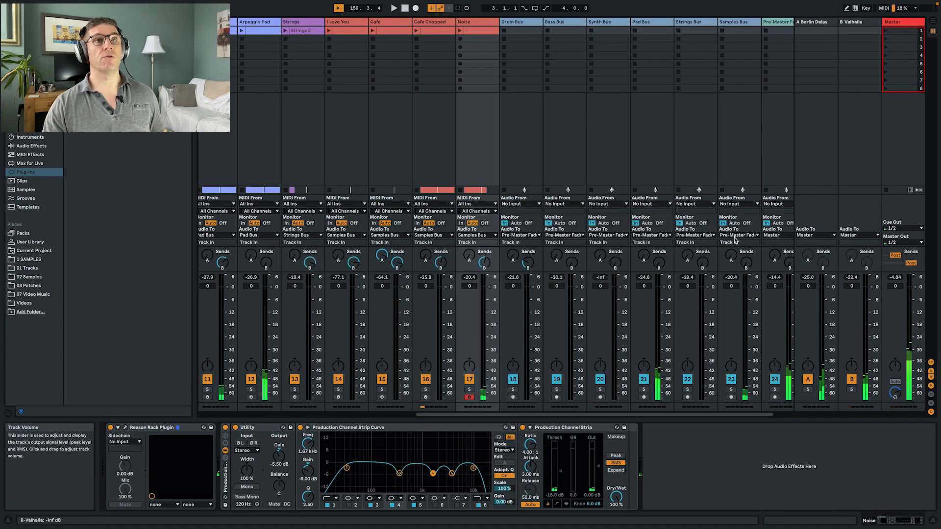
drag(484, 263, 484, 251)
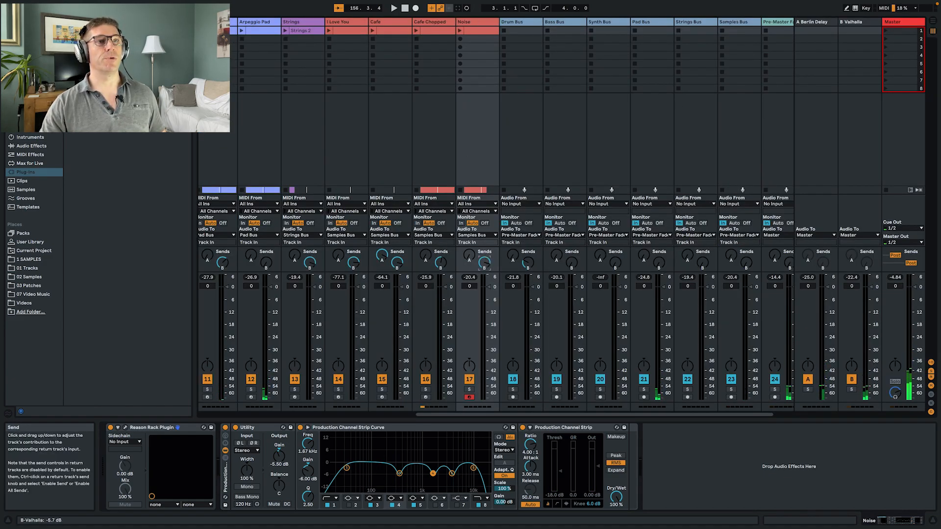
key(Tab)
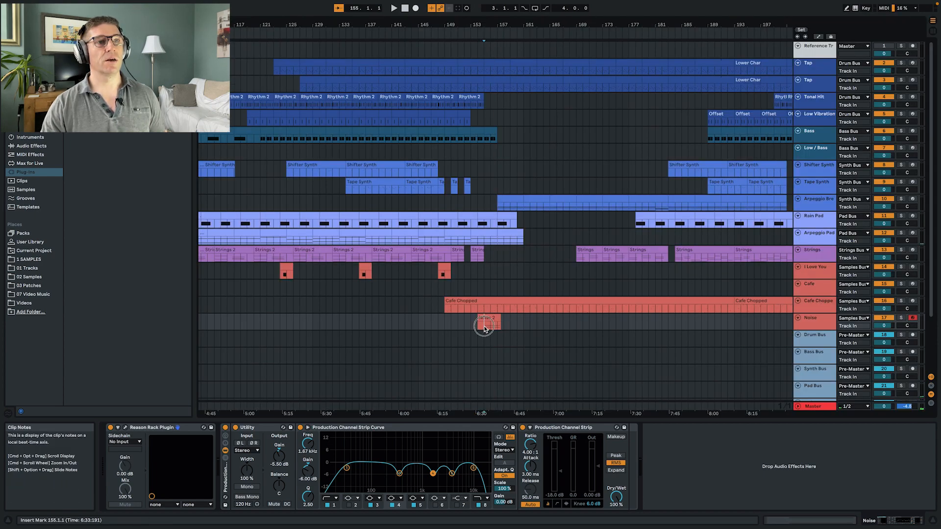
- Play the mix from bar 155, comparing the Noise track's channel strip curve with EQ band 5 off and on
key(space)
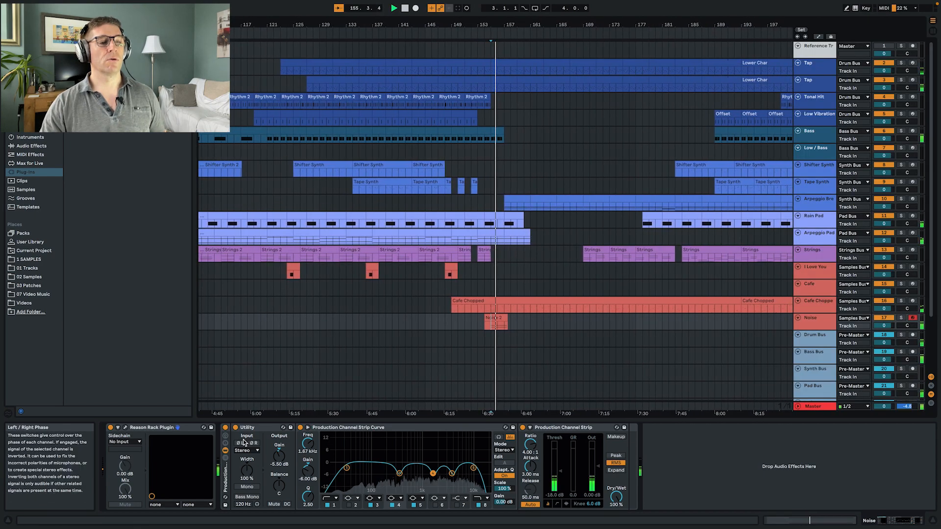
click(413, 505)
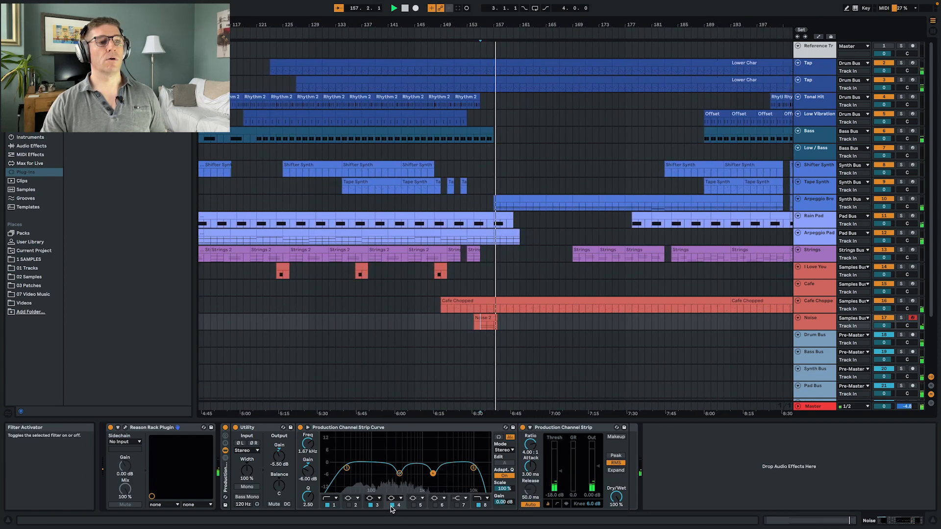
click(413, 504)
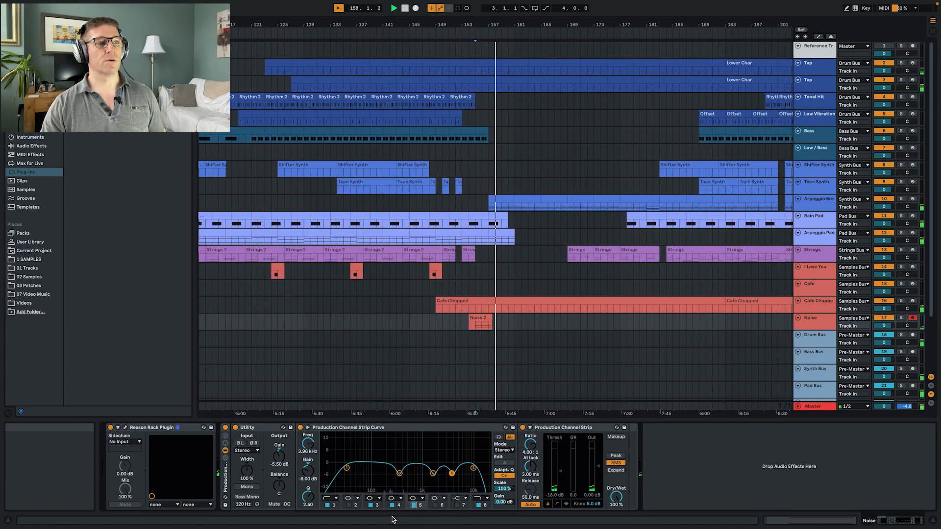
key(space)
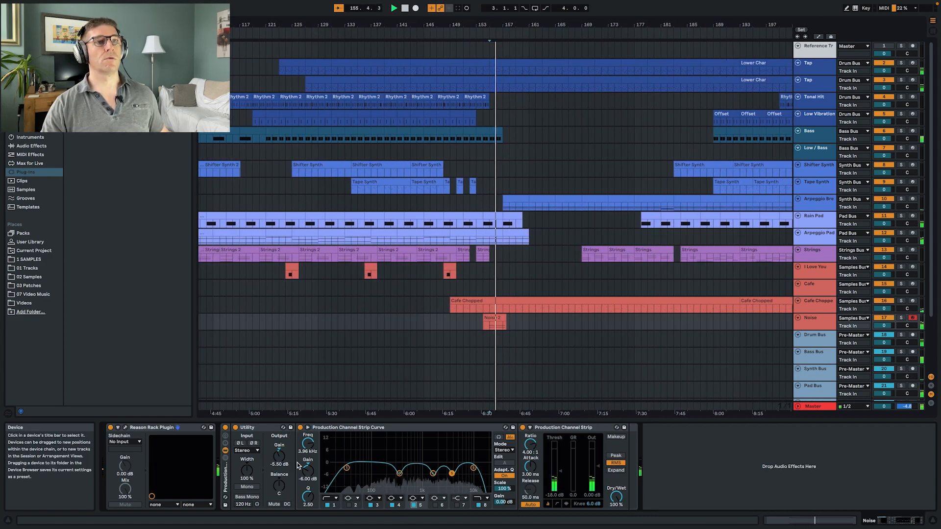
click(484, 321)
key(space)
- Extend the Noise clip's end to bar 158 and shift its A2 and A3 notes about two beats later
click(482, 319)
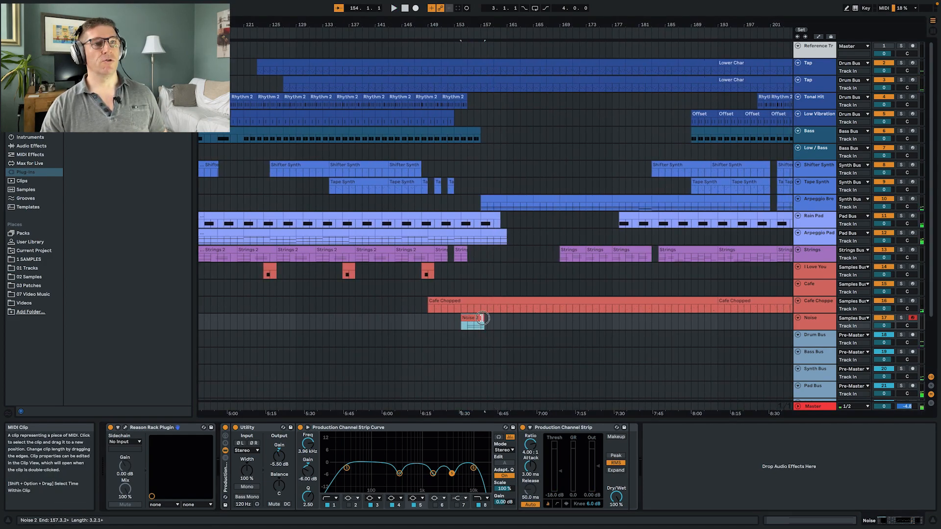
drag(488, 318, 490, 319)
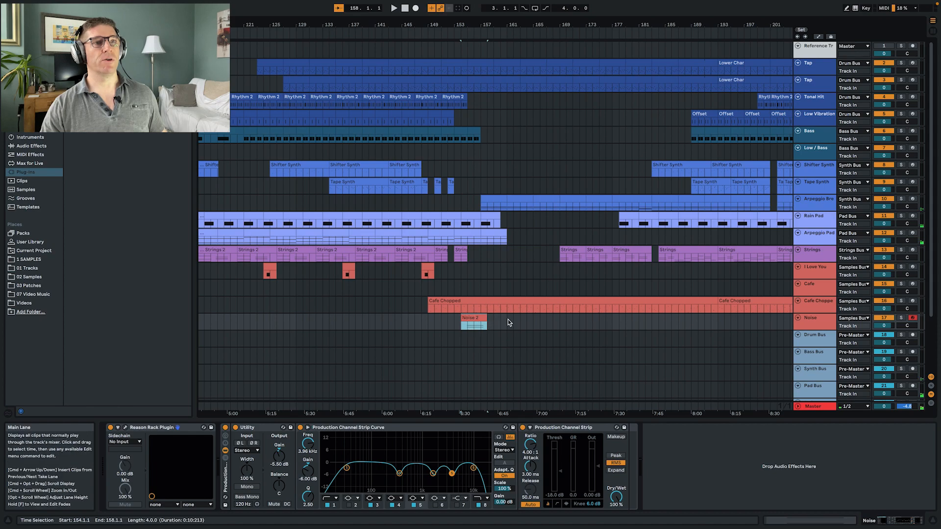
double_click(475, 319)
drag(423, 262, 471, 446)
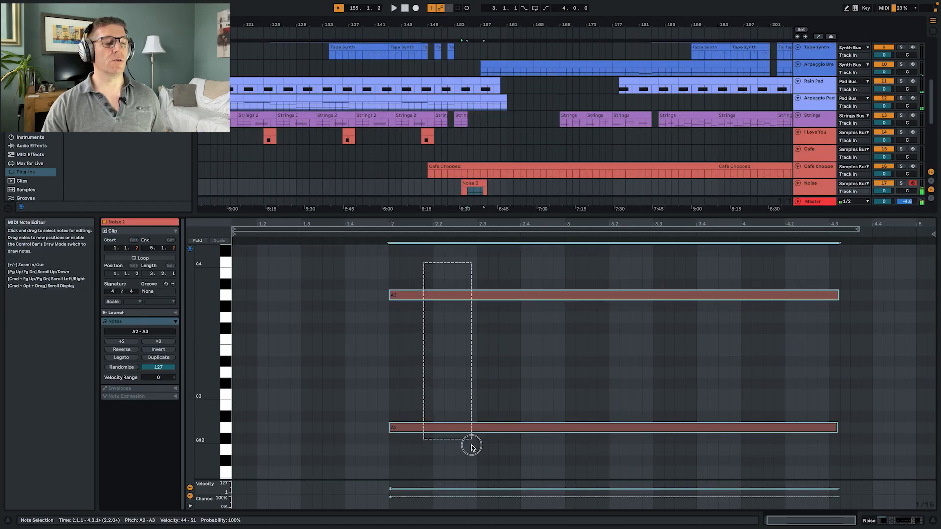
drag(411, 294, 496, 295)
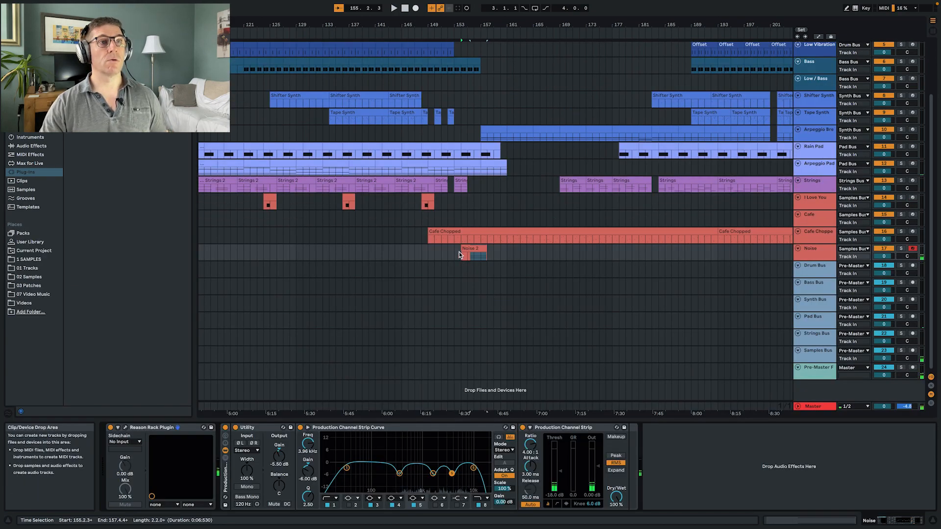
- Trim the Noise clip to start at bar 155 and play it in the mix while checking its Europa instrument
drag(495, 250, 496, 248)
key(space)
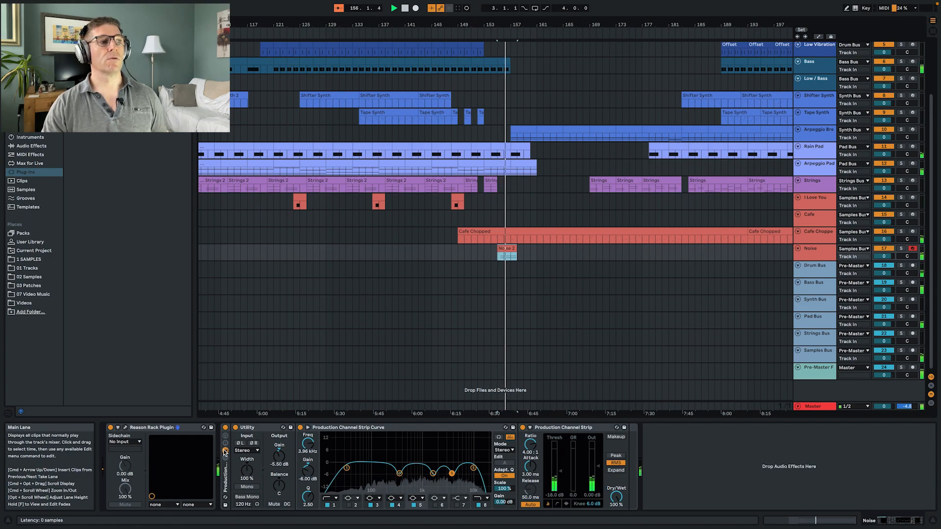
click(126, 429)
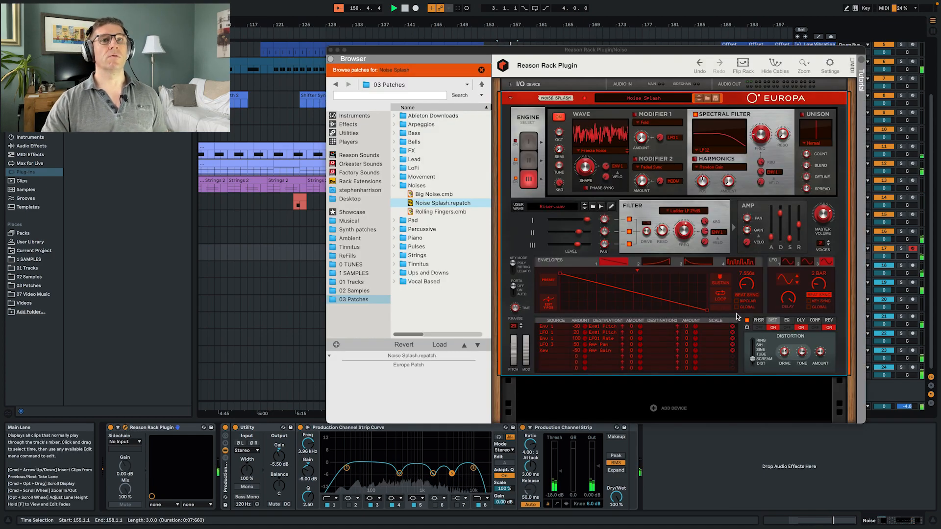
click(772, 237)
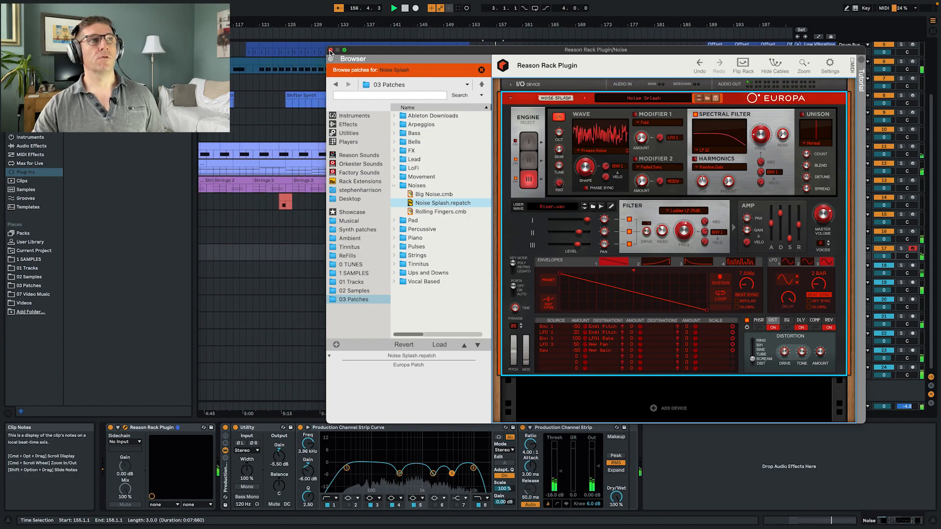
key(alt+super+p)
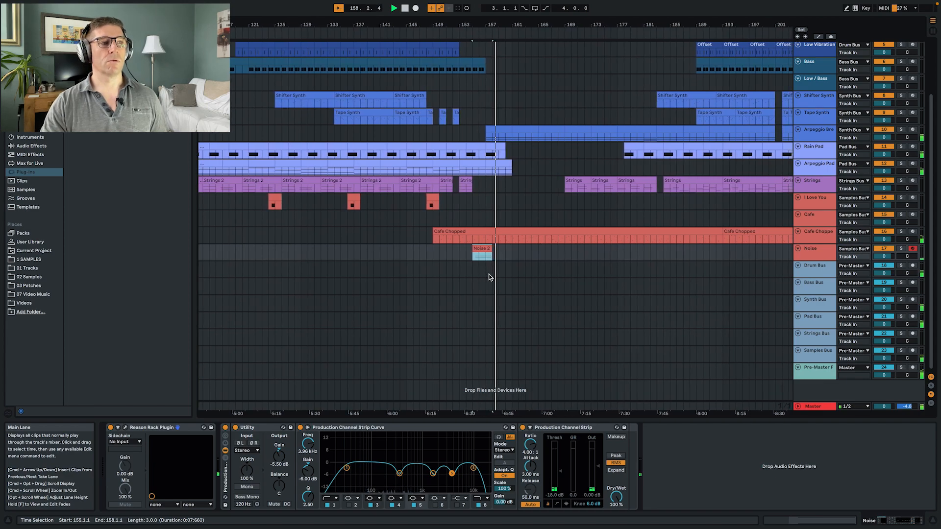
- Copy the Noise clip to bar 199 and play the mix from bar 200
scroll(510, 268, up, 1)
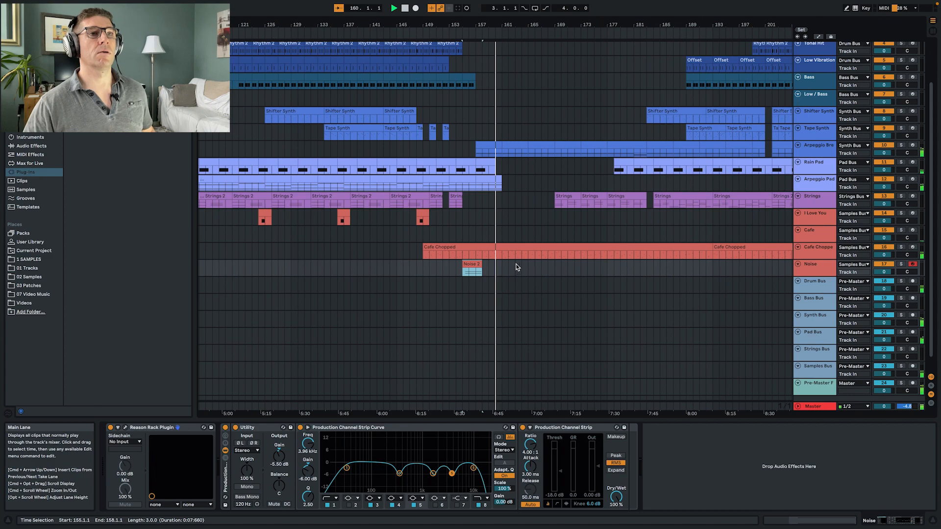
drag(391, 268, 674, 267)
key(space)
click(672, 269)
key(space)
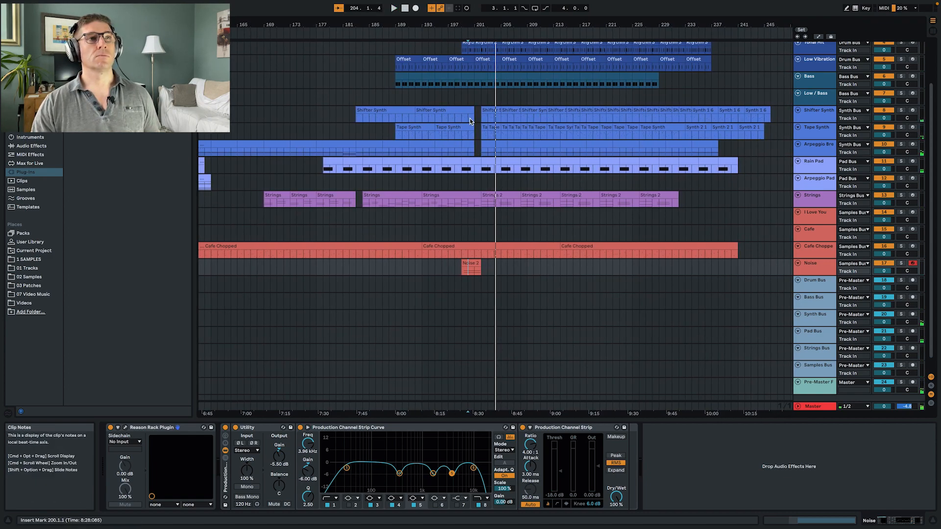
- Replay the full mix from bar 155, where the first Noise clip begins
scroll(449, 223, left, 10)
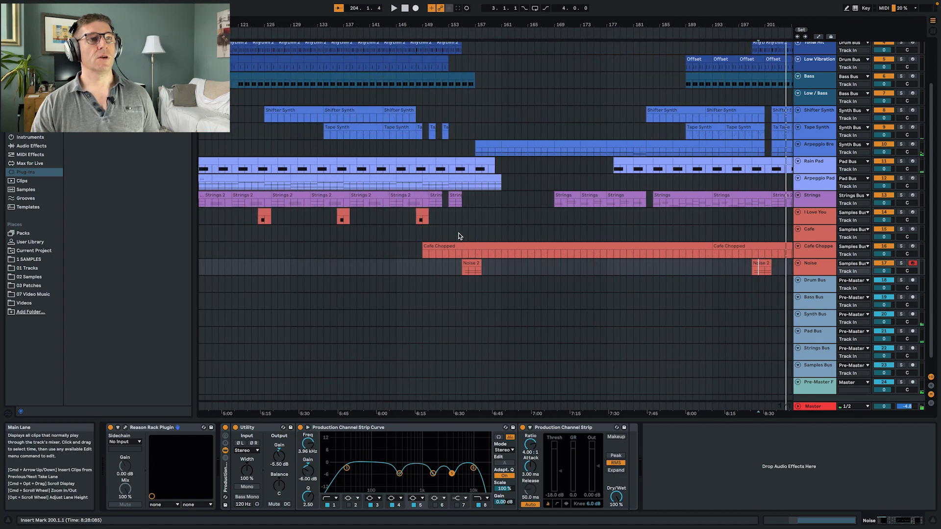
click(461, 268)
key(space)
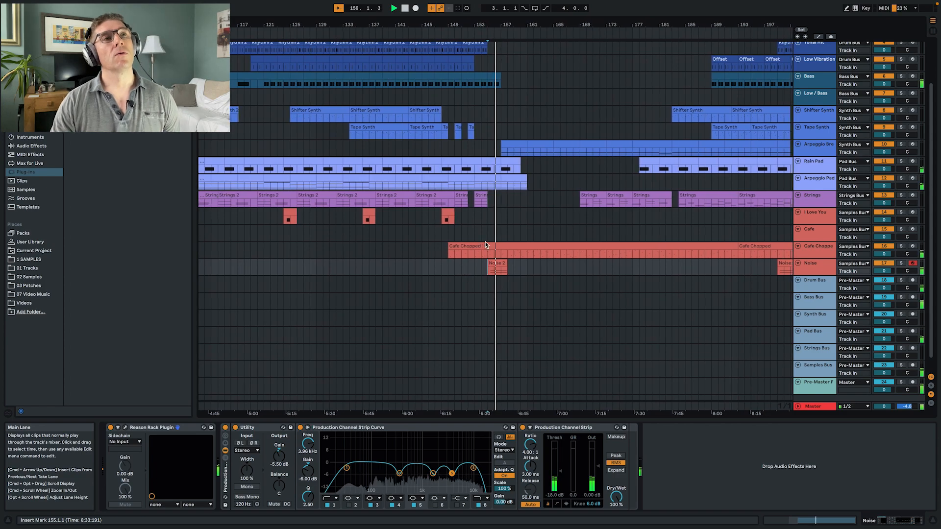
- Raise the Utility gain on the Noise track to -4.78 dB while the mix plays
scroll(512, 218, up, 3)
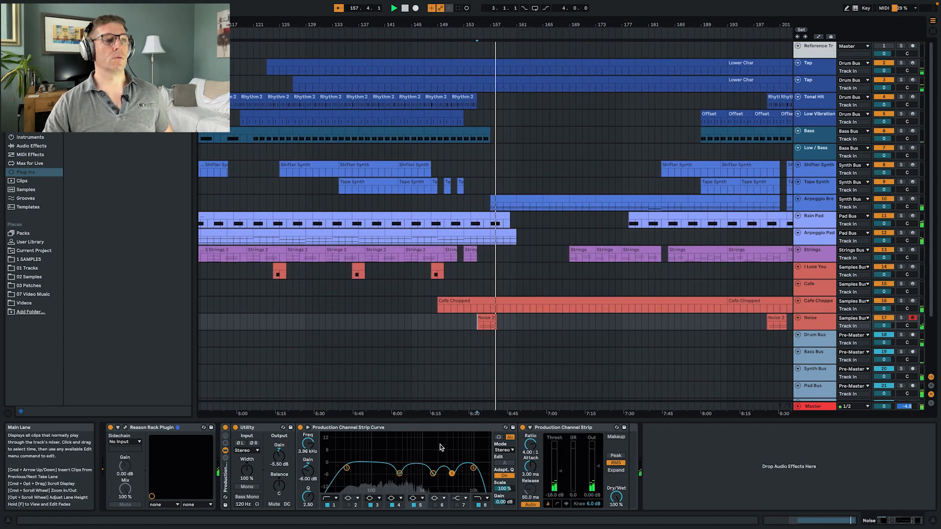
drag(281, 456, 281, 453)
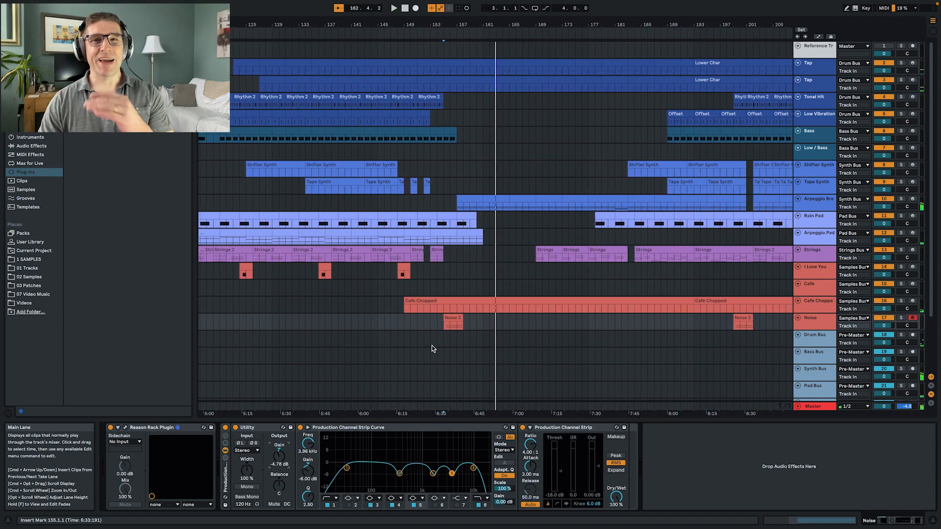
- Duplicate the Arpeggio Break track and delete all the clips on the copy
click(812, 208)
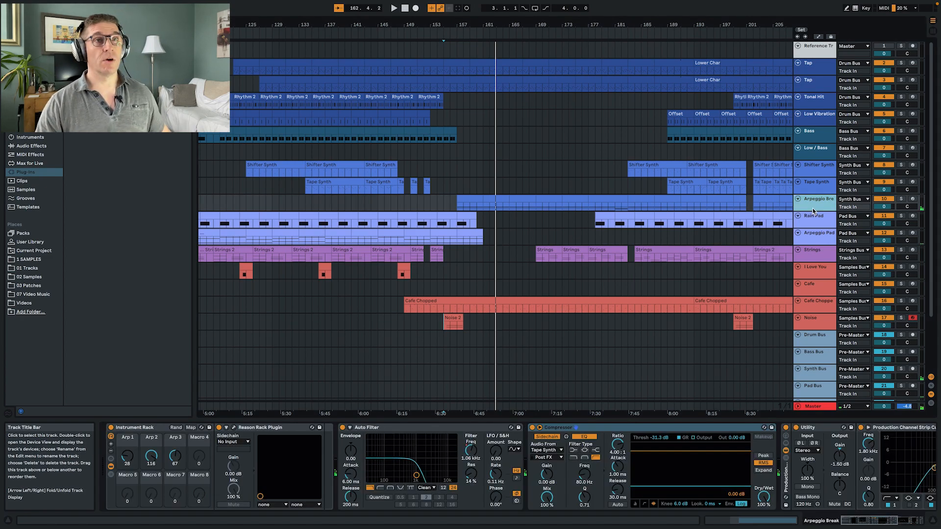
key(ctrl+d)
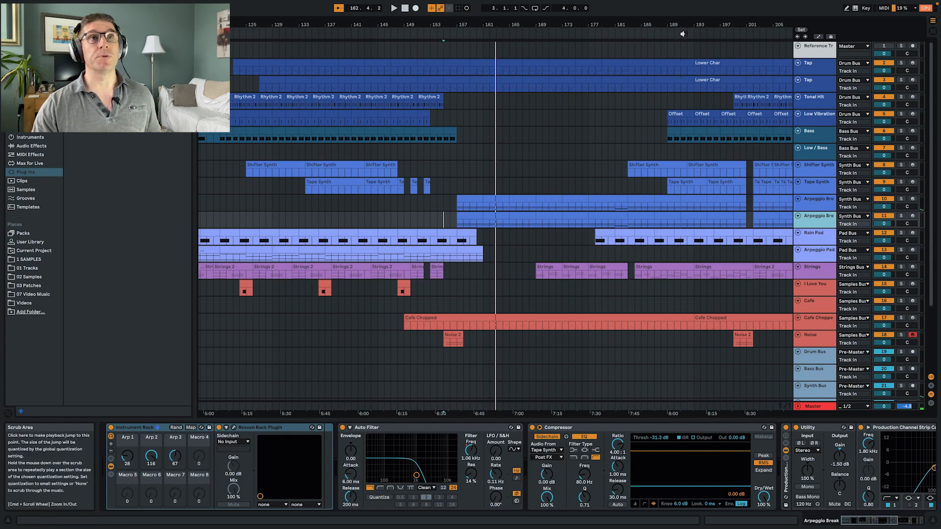
drag(684, 25, 640, 7)
drag(762, 216, 513, 225)
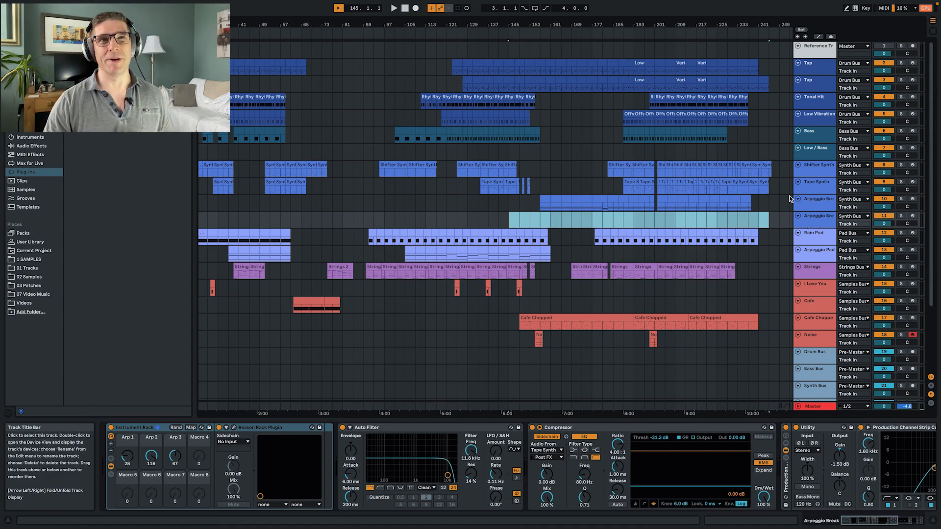
click(542, 221)
key(Delete)
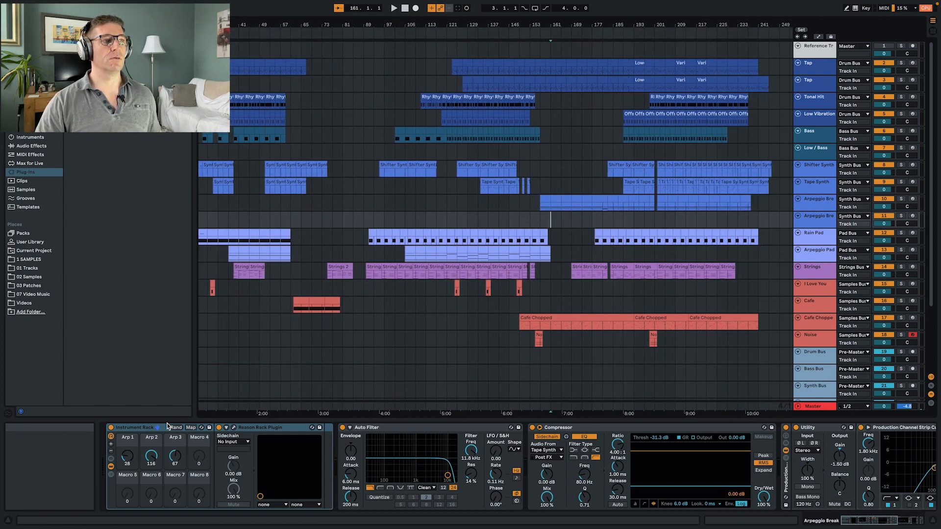
- Remove the Instrument Rack, Auto Filter and Compressor from the duplicated track, keeping its Utility and channel strip devices
click(131, 429)
key(Delete)
click(216, 427)
key(Delete)
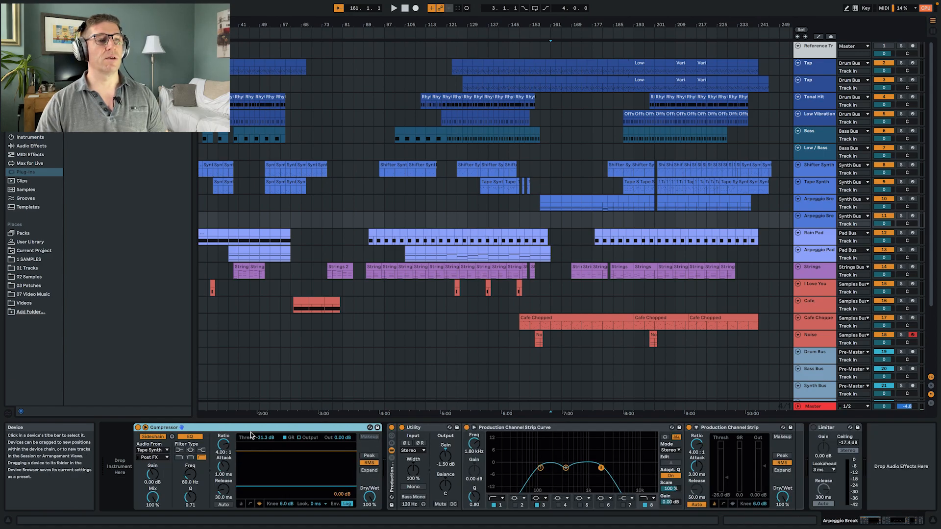
key(Delete)
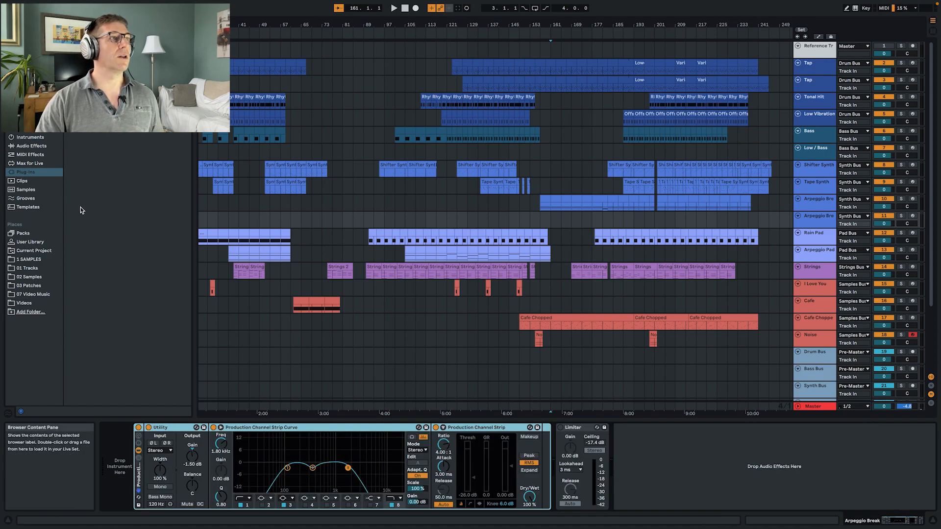
- Load an Operator instrument on the duplicated track and arm the track for recording
click(30, 138)
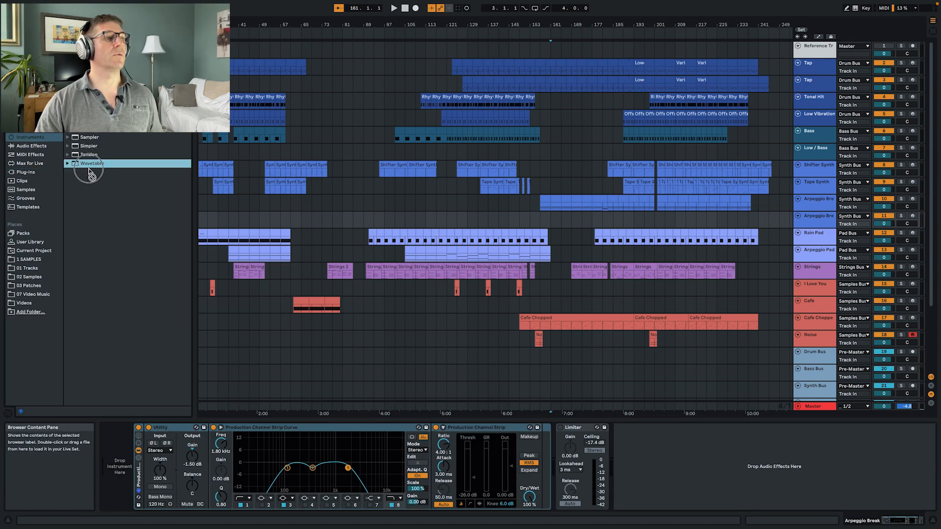
drag(89, 129, 109, 439)
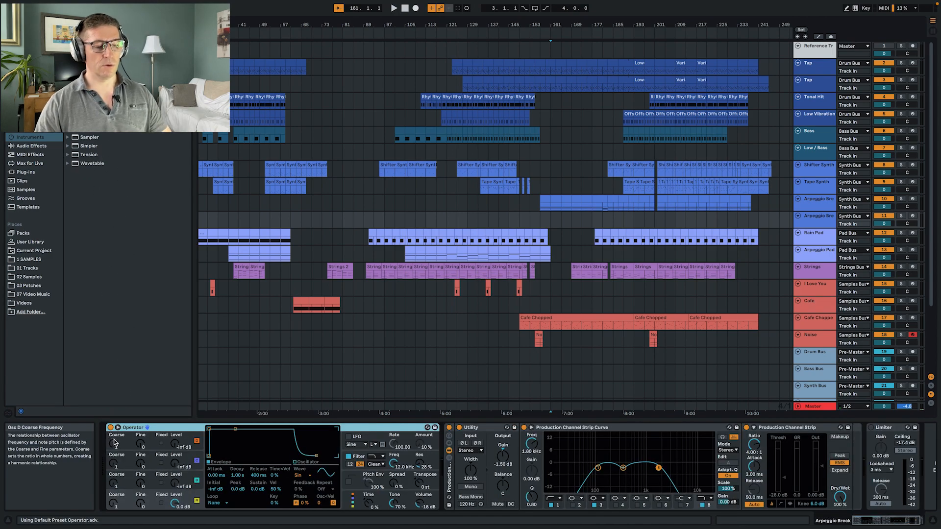
click(912, 216)
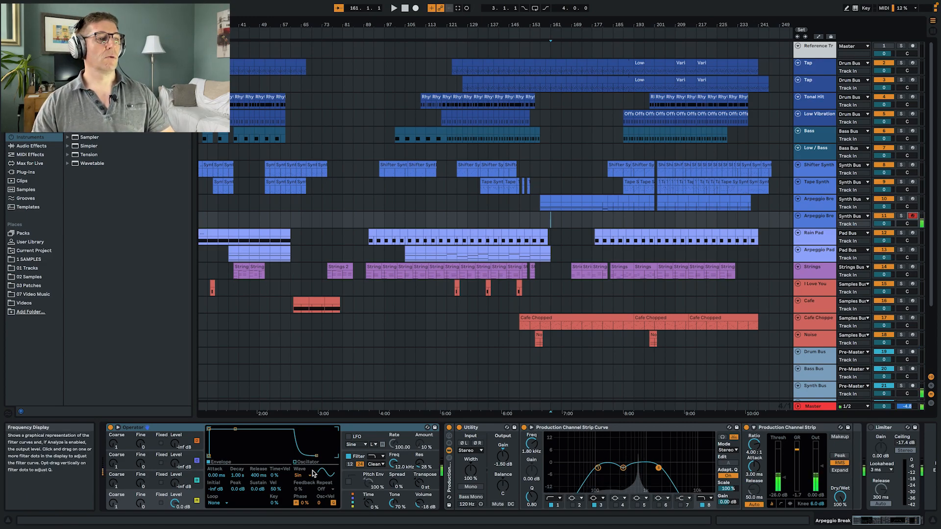
- Set Operator's oscillator B decay to 26.0 s and raise its output level to -24 dB
click(178, 484)
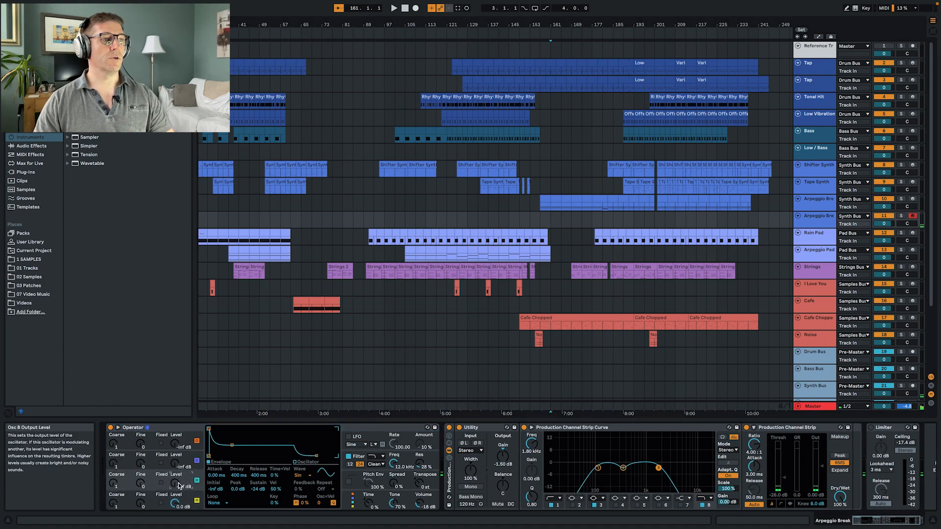
drag(231, 445, 248, 429)
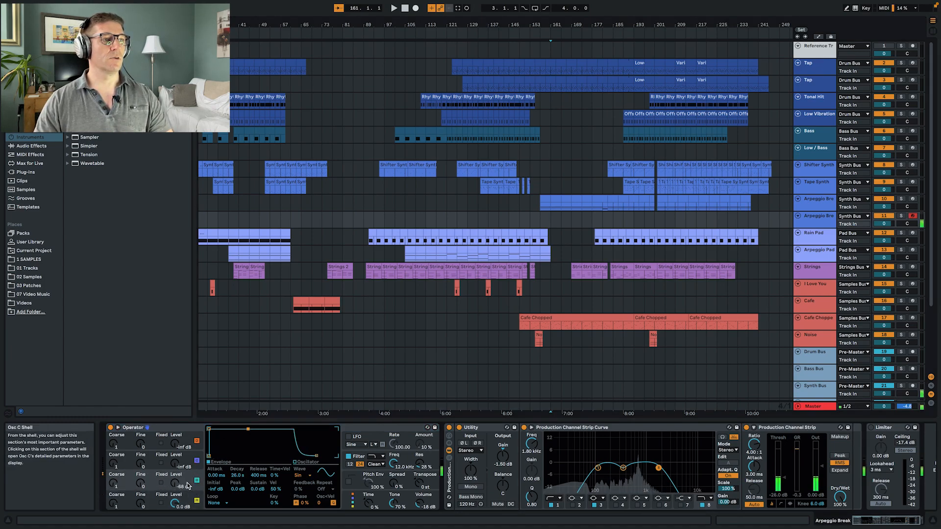
drag(174, 484, 175, 460)
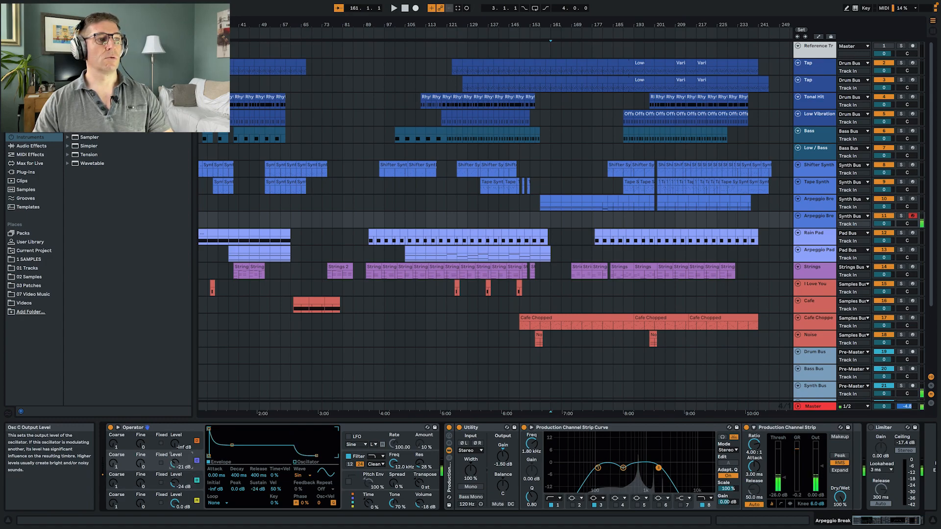
- Set Operator's oscillator C decay to 1.31 s and change its waveform to Square 4
drag(232, 445, 238, 430)
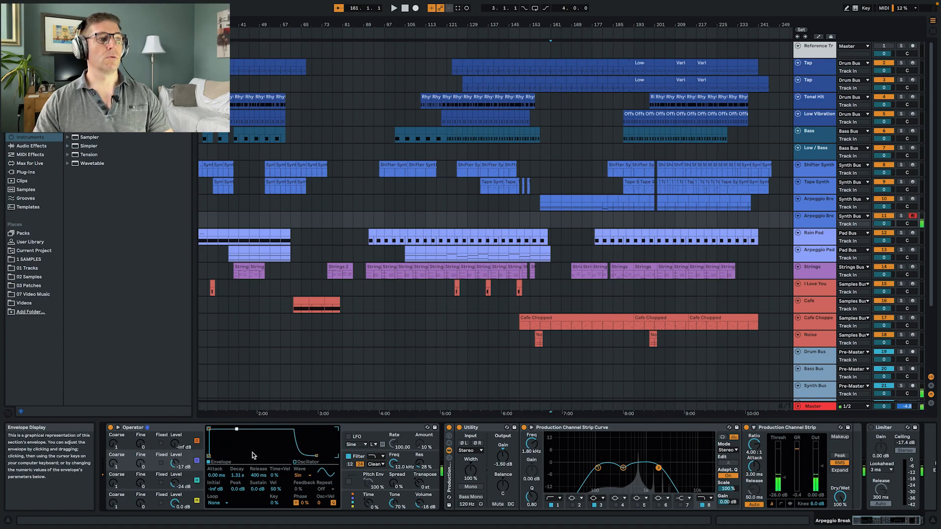
click(304, 476)
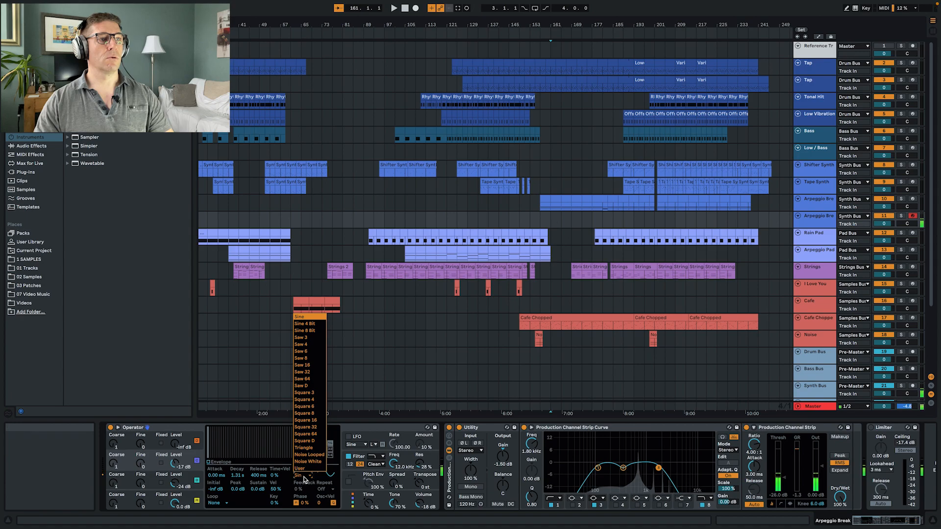
click(308, 399)
- Balance Operator with oscillator C at -17 dB and oscillator B at -20 dB, and set the Utility gain to -5.56 dB
drag(177, 464, 176, 457)
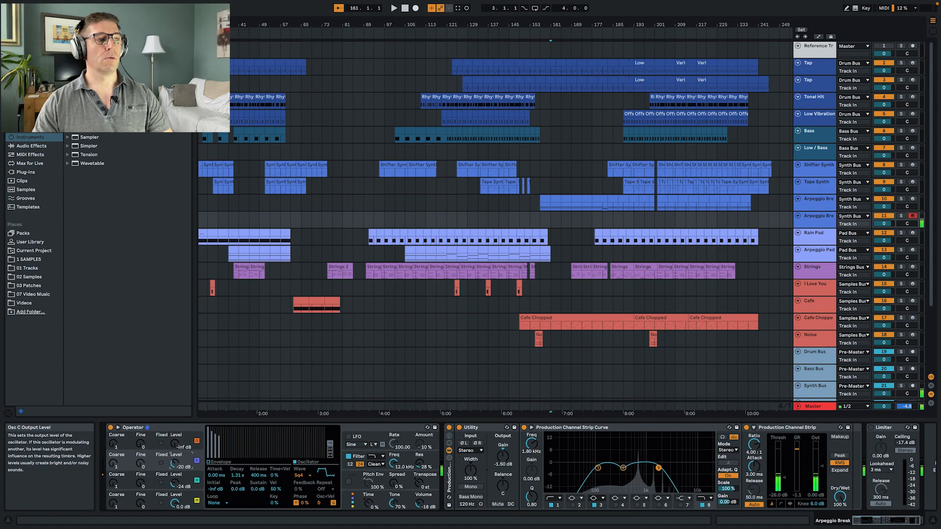
drag(181, 488, 181, 490)
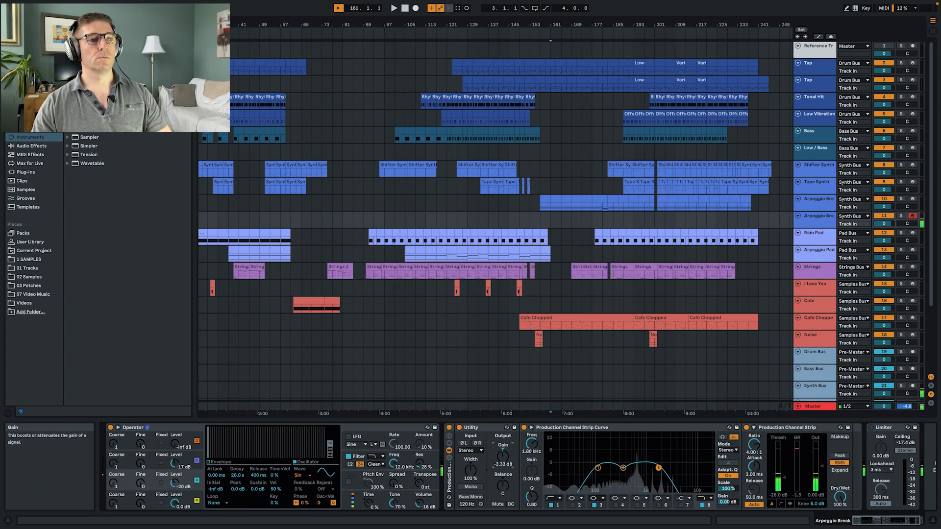
drag(502, 453, 502, 461)
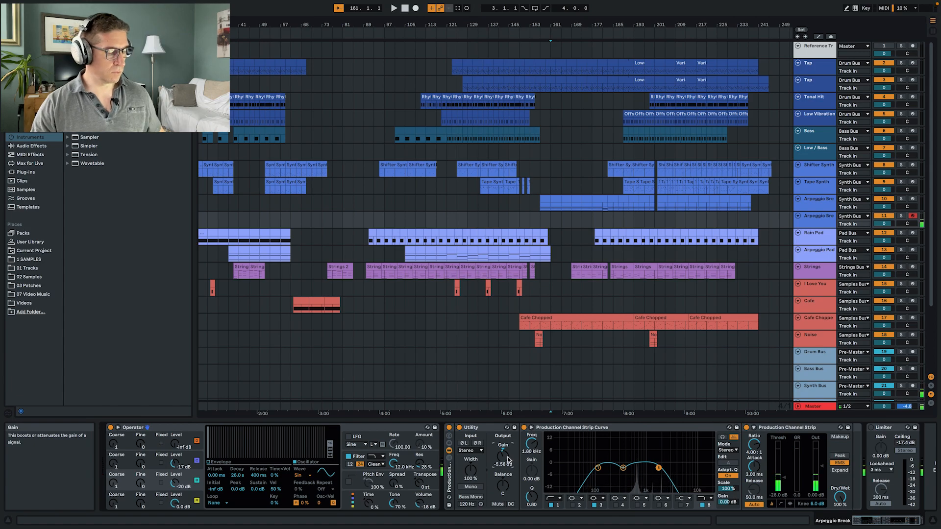
- Rename the duplicated track Beep and set its Berlin Delay send to -16.8 dB in the mixer
click(832, 220)
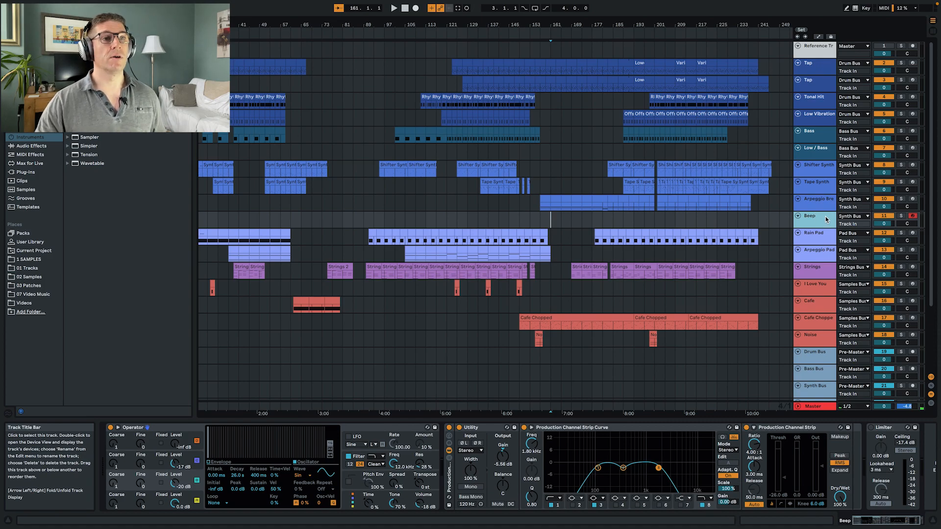
key(Tab)
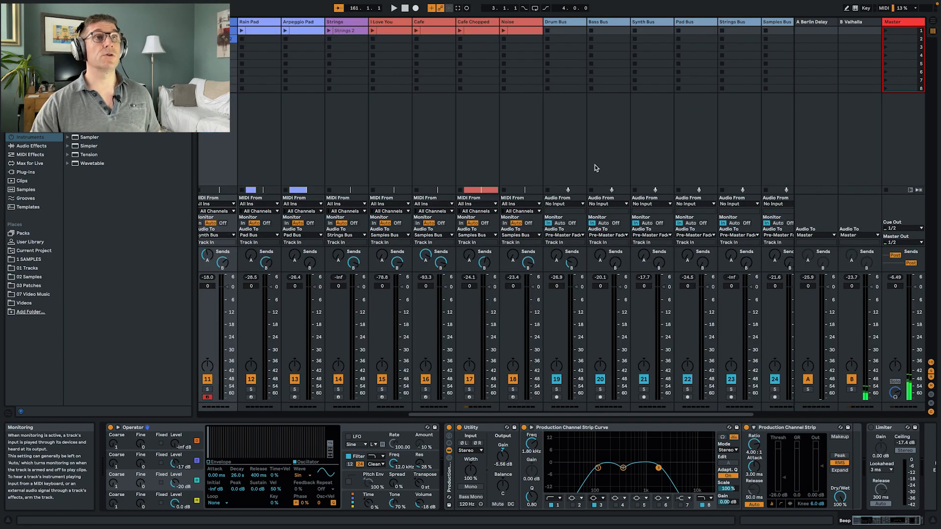
scroll(442, 116, right, 5)
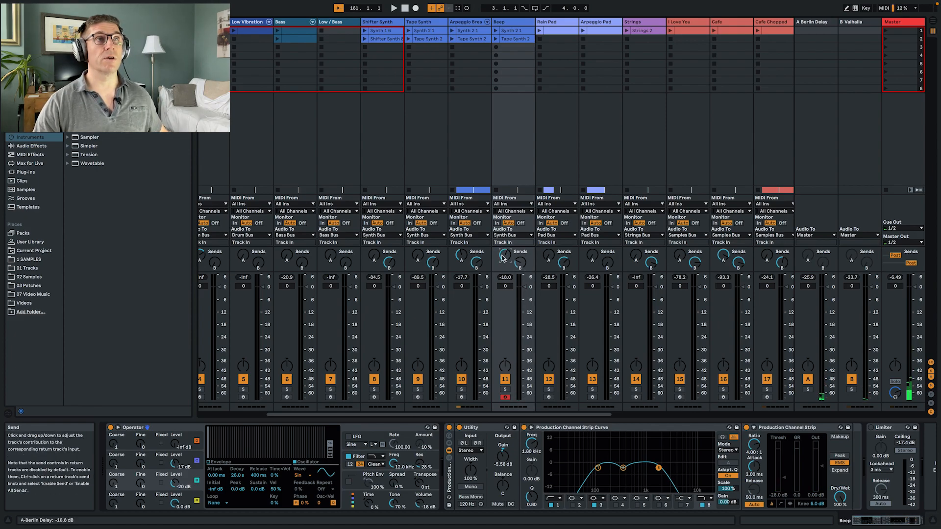
key(Tab)
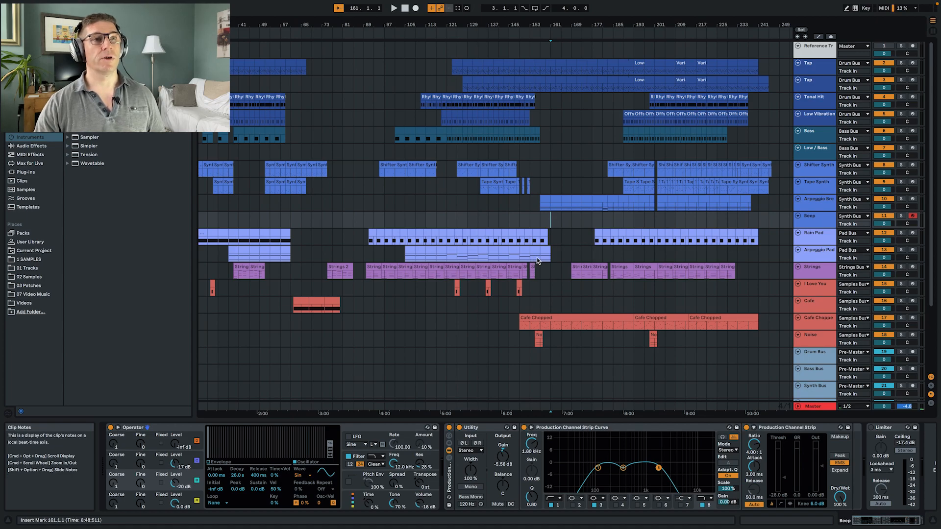
- Play the mix from bar 158 to hear where the Beep part could enter
drag(586, 25, 518, 224)
scroll(519, 221, left, 1)
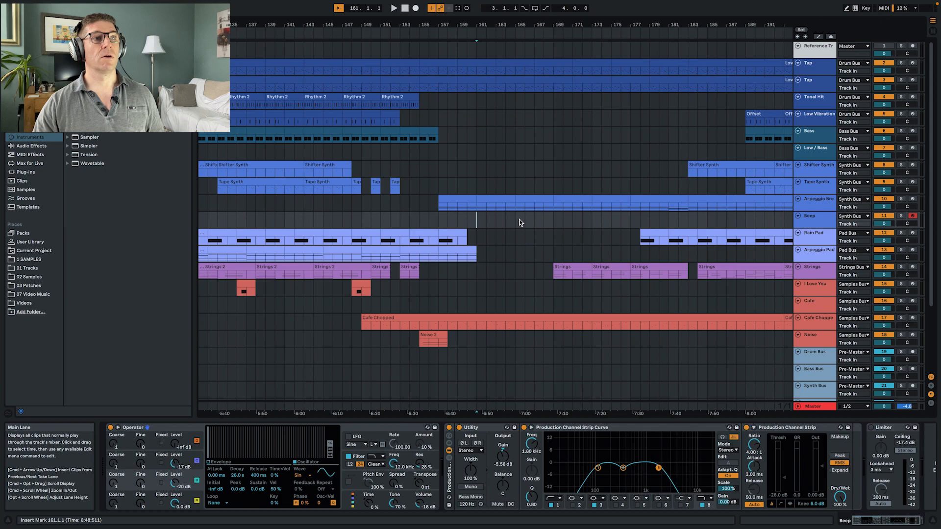
click(444, 218)
key(space)
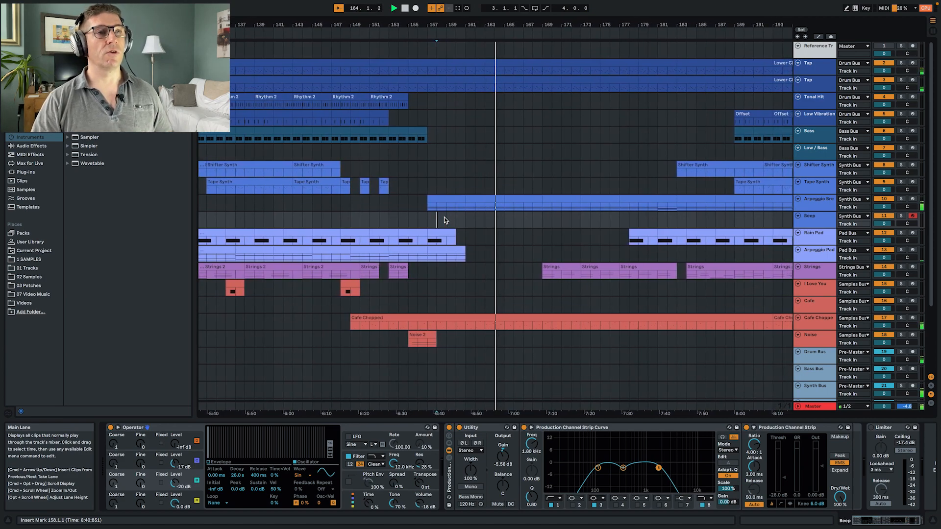
key(F9)
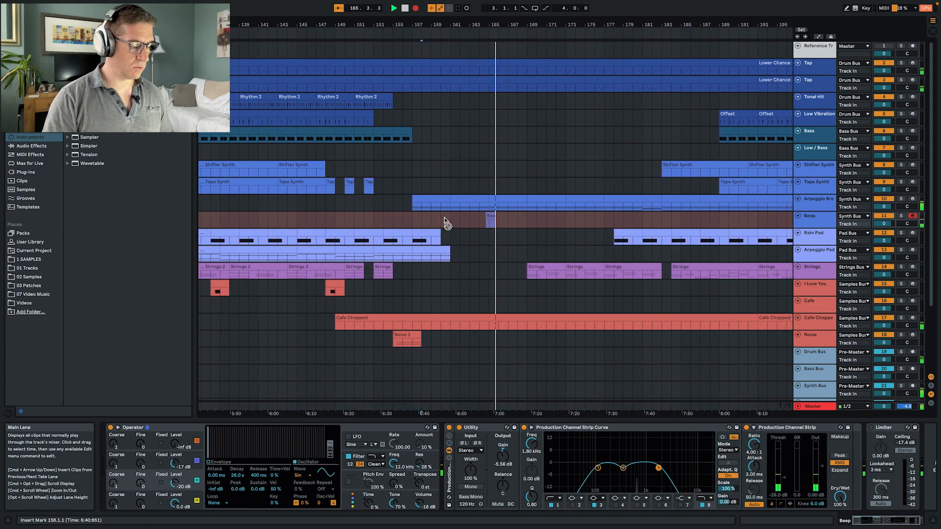
key(space)
key(super+z)
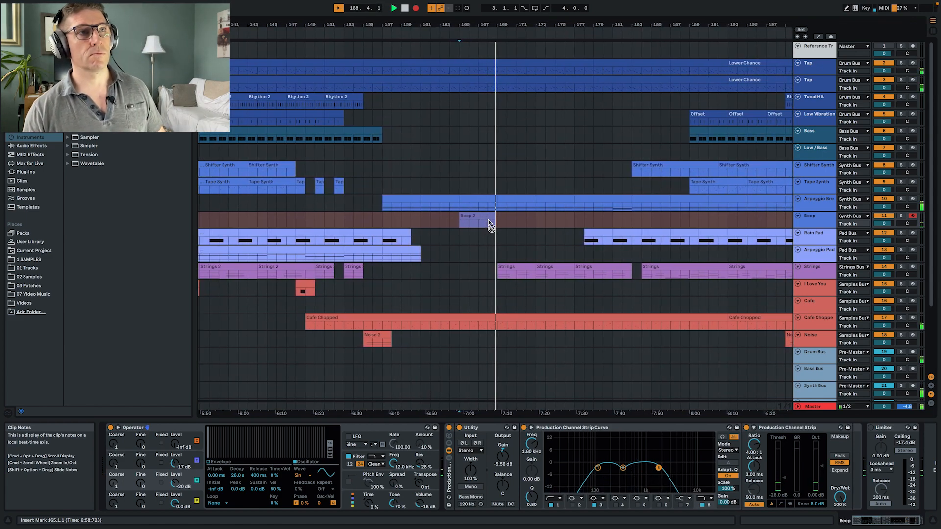
- Finish recording a beep pattern from bar 165 on the Beep track and play the new clip back in the mix
key(F9)
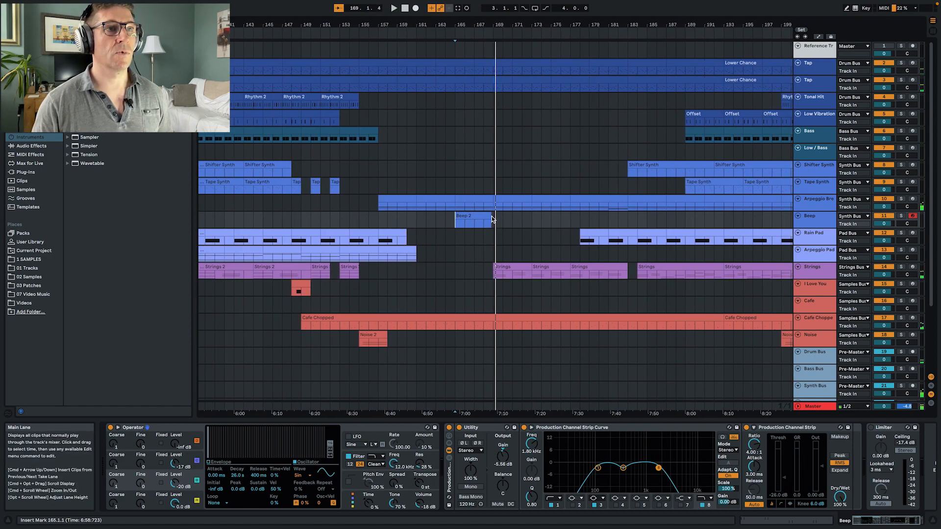
drag(490, 217, 493, 217)
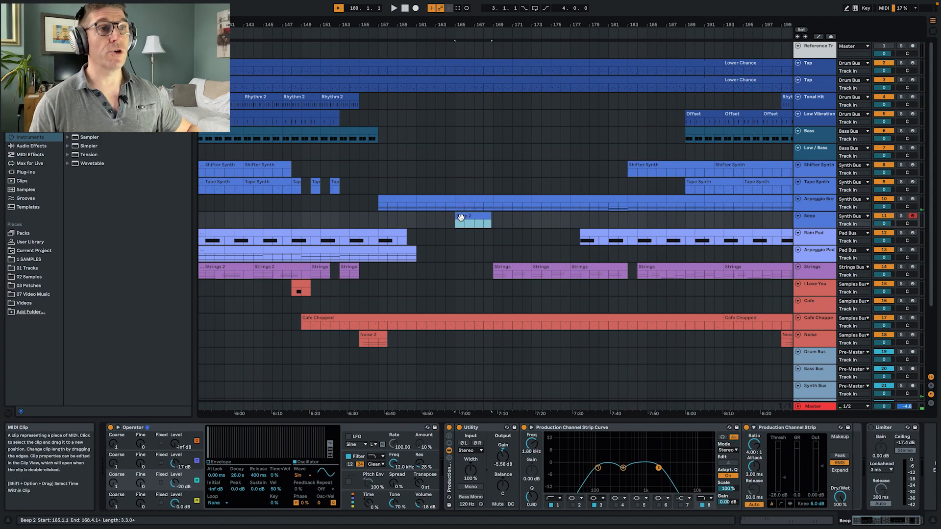
key(space)
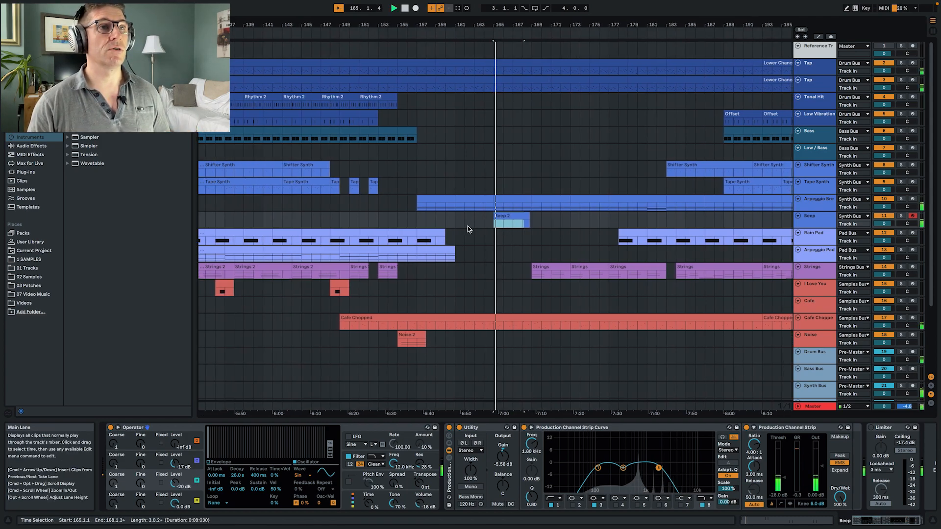
- Lengthen the Beep clip to four bars and duplicate it twice so the pattern runs from bar 165 to bar 177
double_click(502, 216)
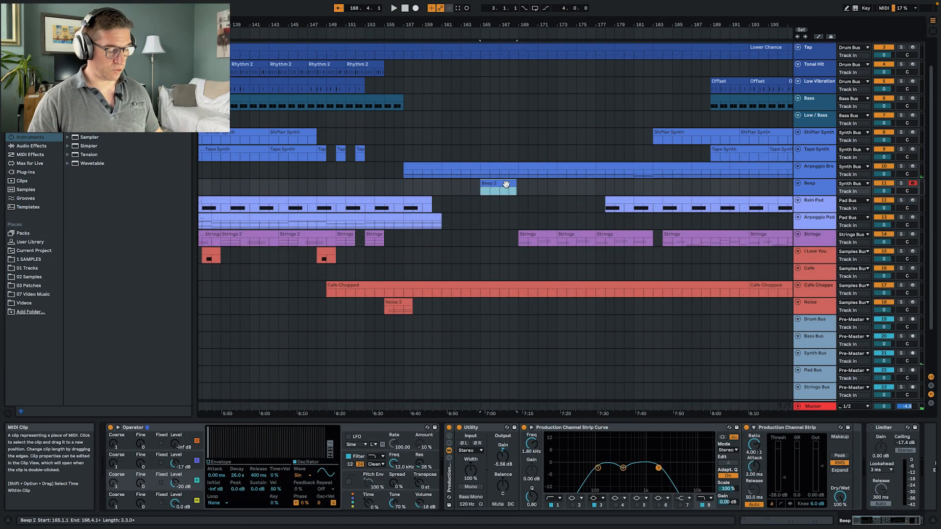
key(super+d)
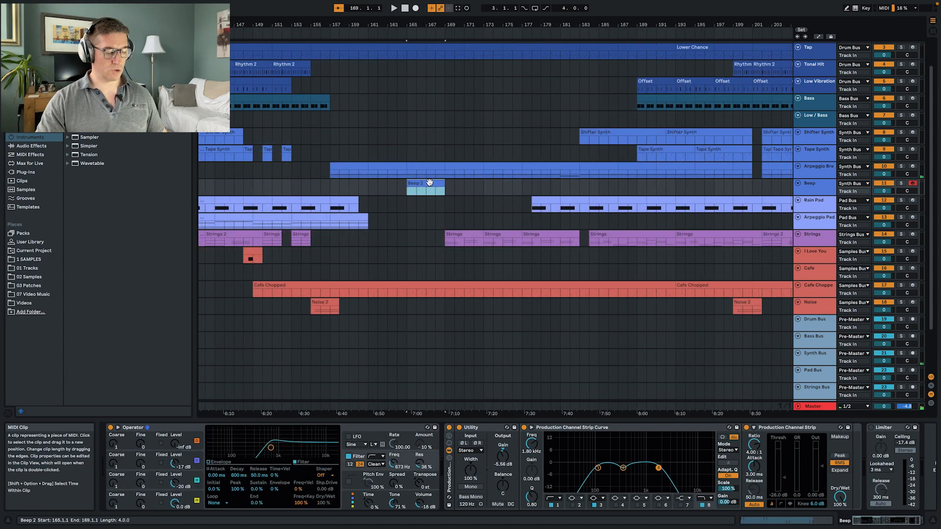
key(super+d)
key(space)
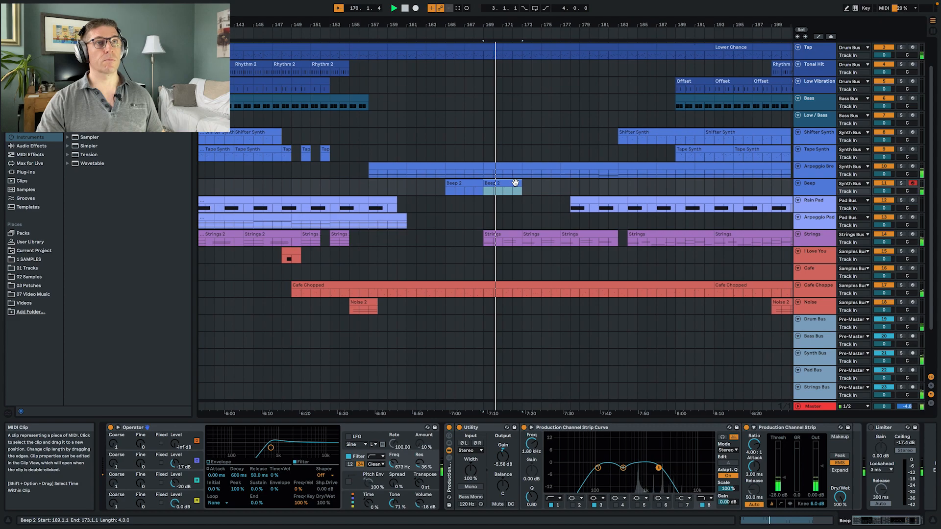
key(super+d)
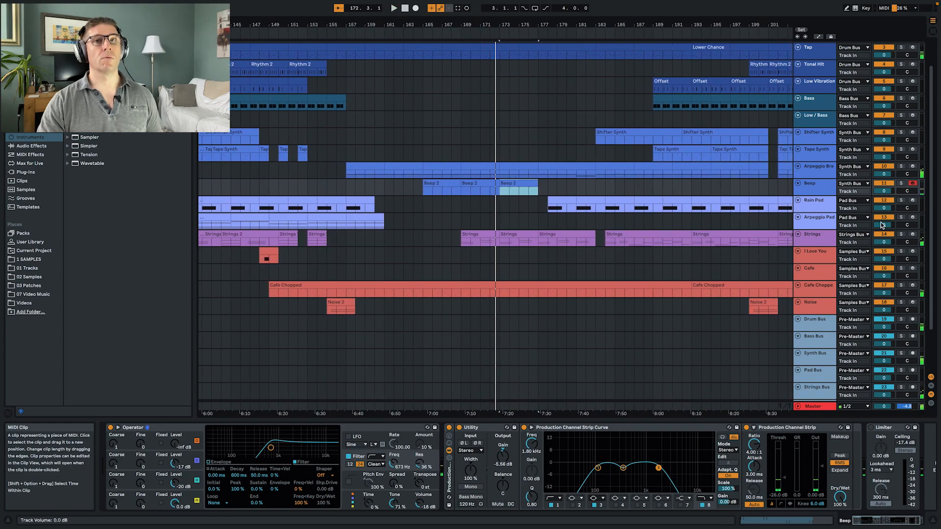
- Turn the Beep track's Berlin Delay send down to -inf dB in the mixer
key(Tab)
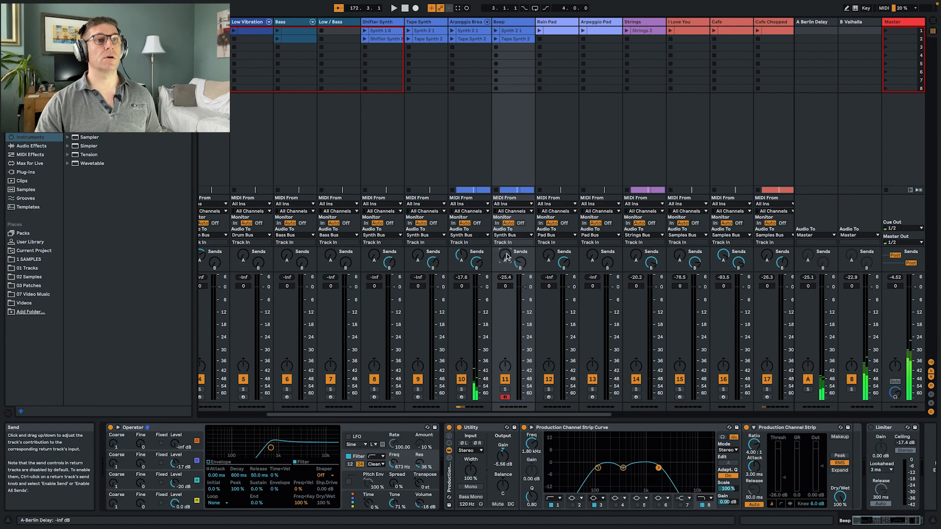
key(Tab)
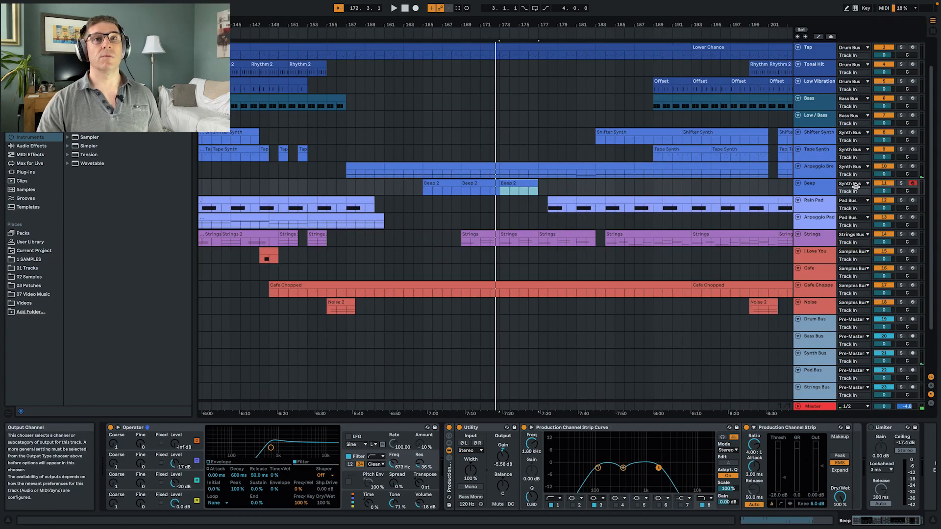
- Insert a Delay audio effect directly after Operator on the Beep track and start playback
click(817, 187)
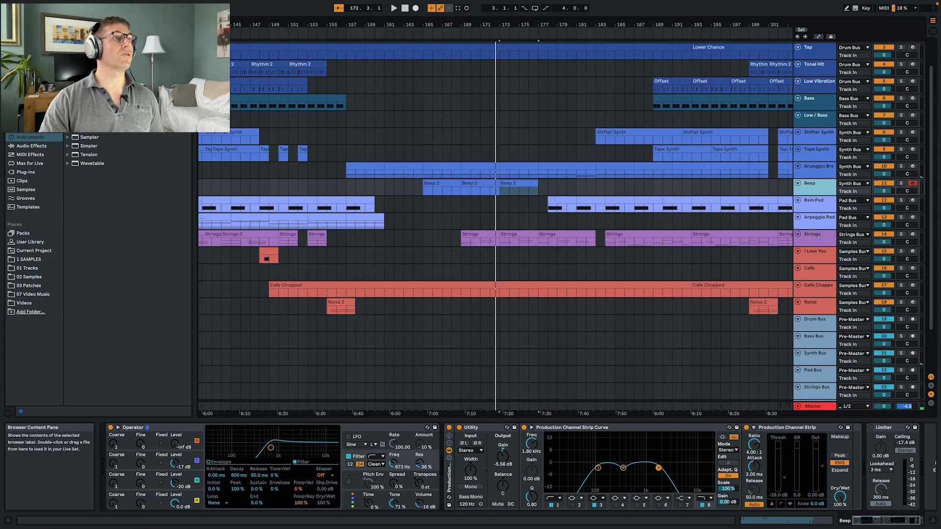
click(39, 146)
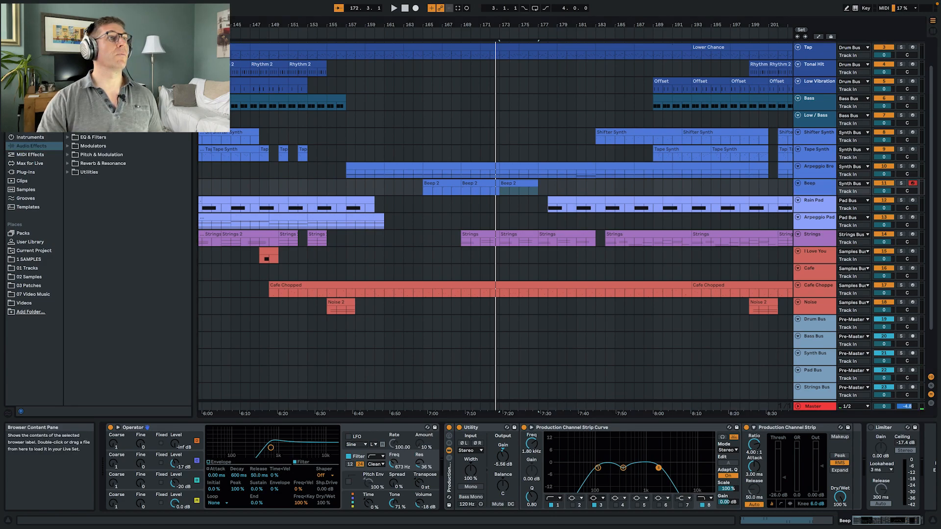
drag(482, 335, 436, 458)
key(space)
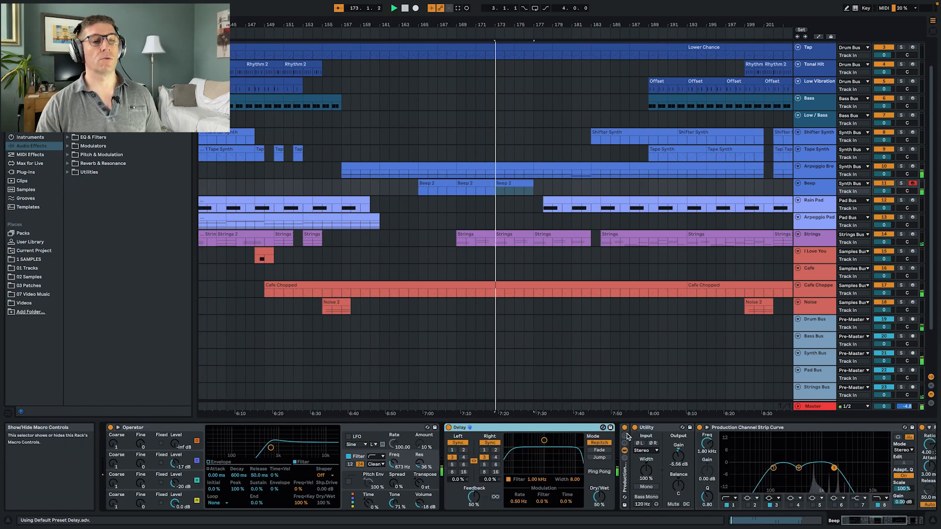
- Set the Beep track's Delay to 69 % Feedback and 28 % Dry/Wet
drag(599, 496, 598, 510)
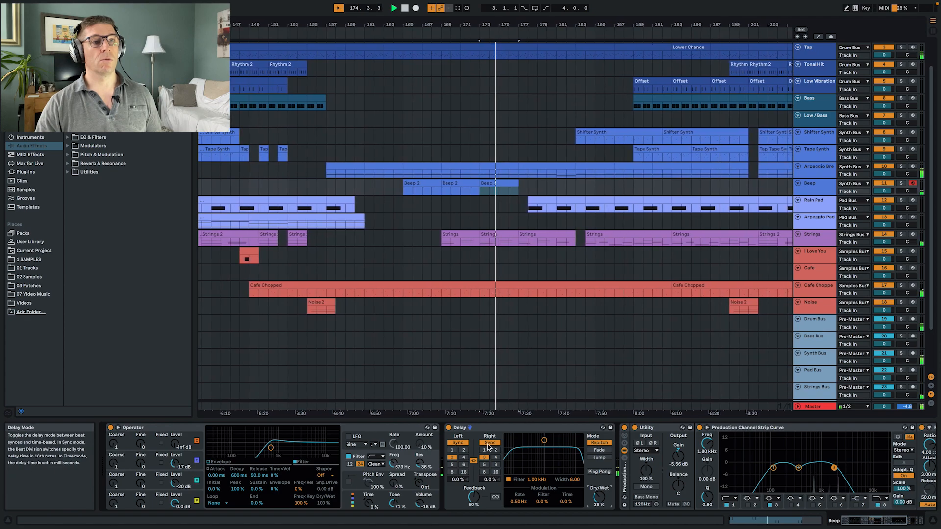
drag(473, 497, 473, 486)
drag(605, 500, 606, 506)
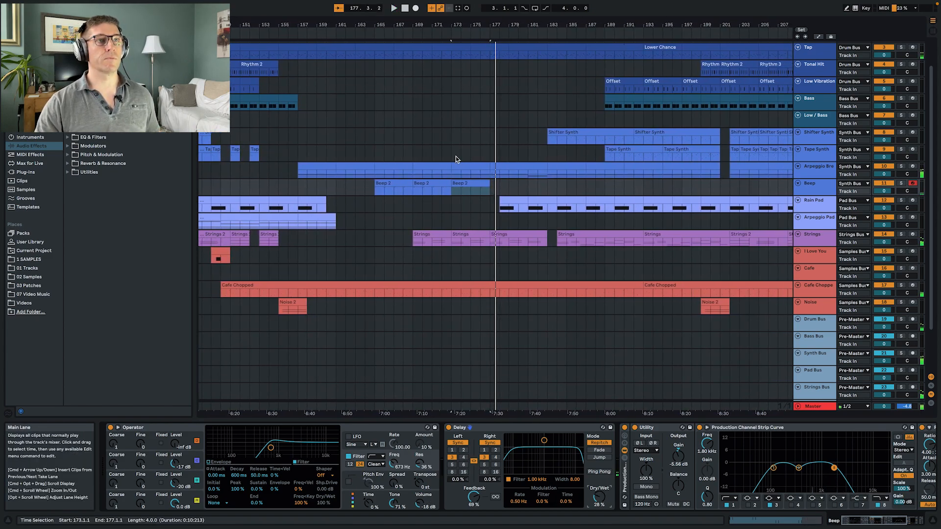
- Duplicate the last Beep clip twice so the pattern extends to bar 185, and play the added part
key(super+d)
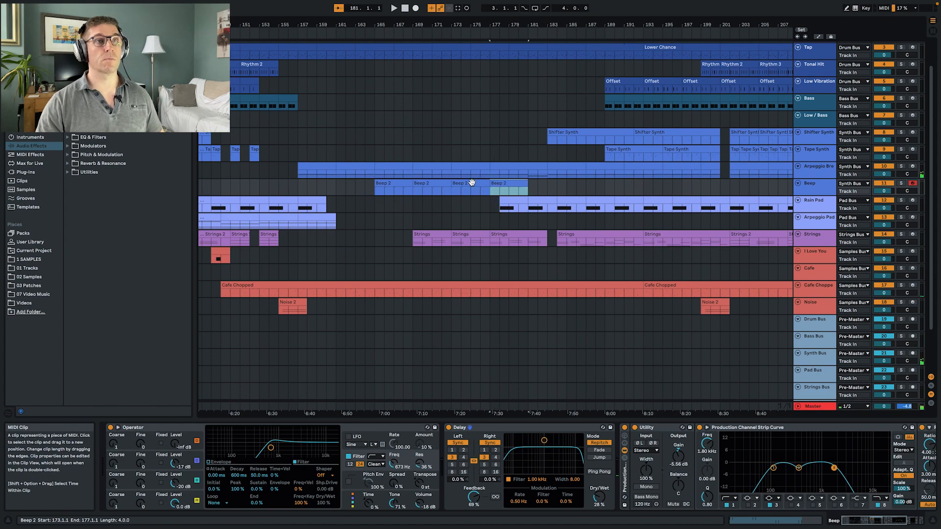
key(super+d)
key(space)
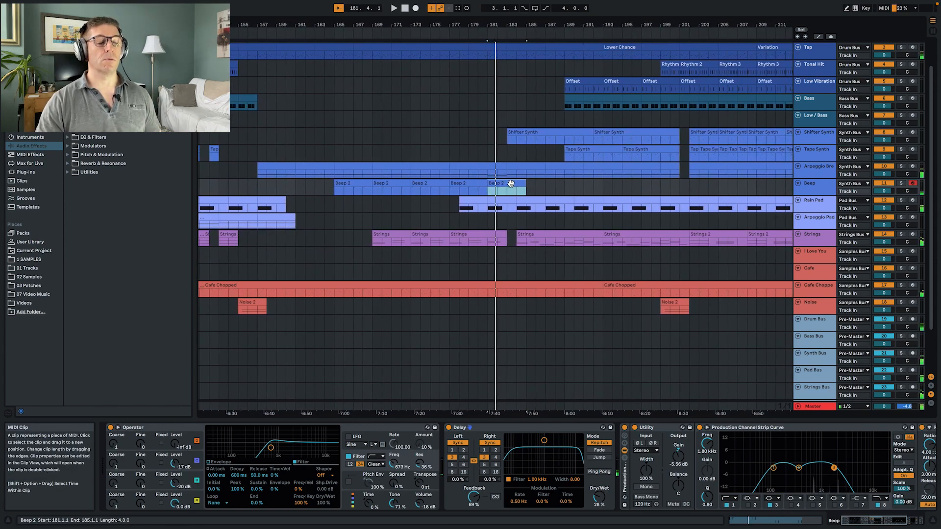
- Play from bar 165 while setting the Delay to 74 % Feedback and 32 % Dry/Wet and the Utility gain to -6.11 dB
click(333, 189)
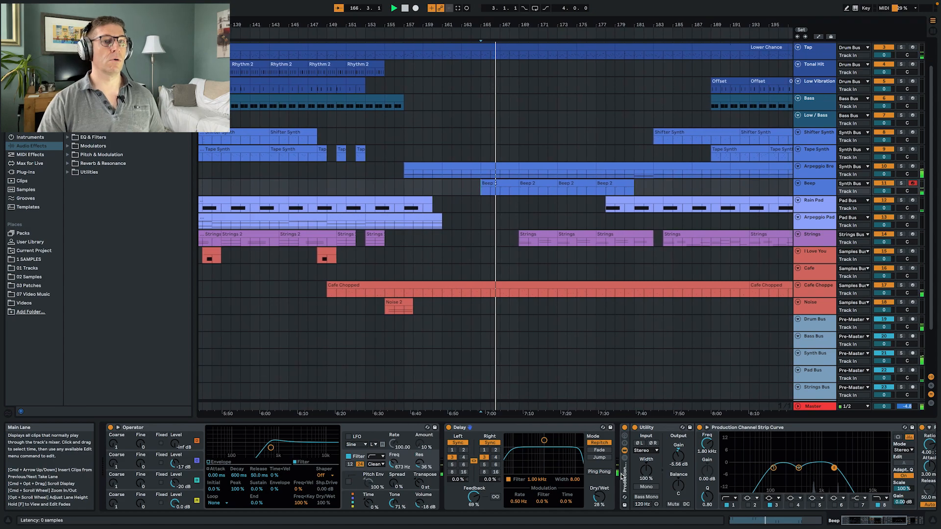
drag(597, 499, 596, 496)
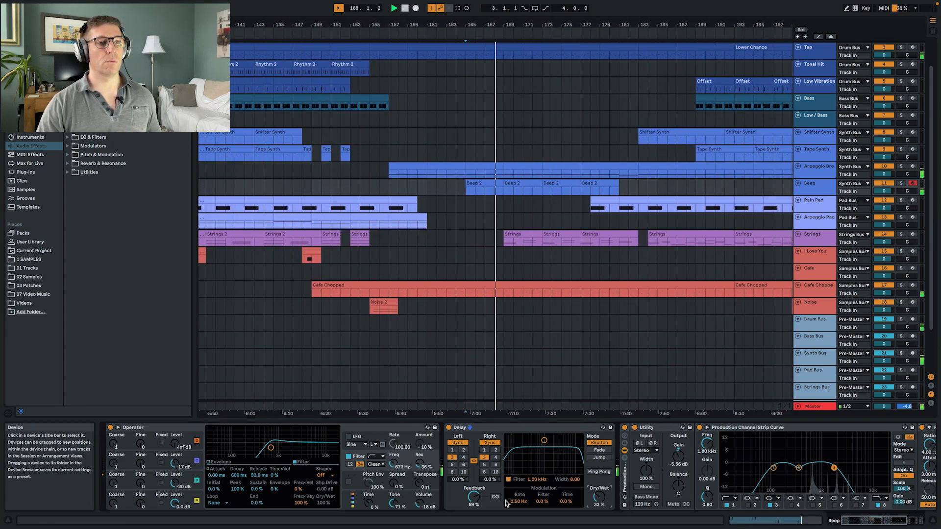
drag(471, 499, 473, 496)
drag(603, 497, 603, 499)
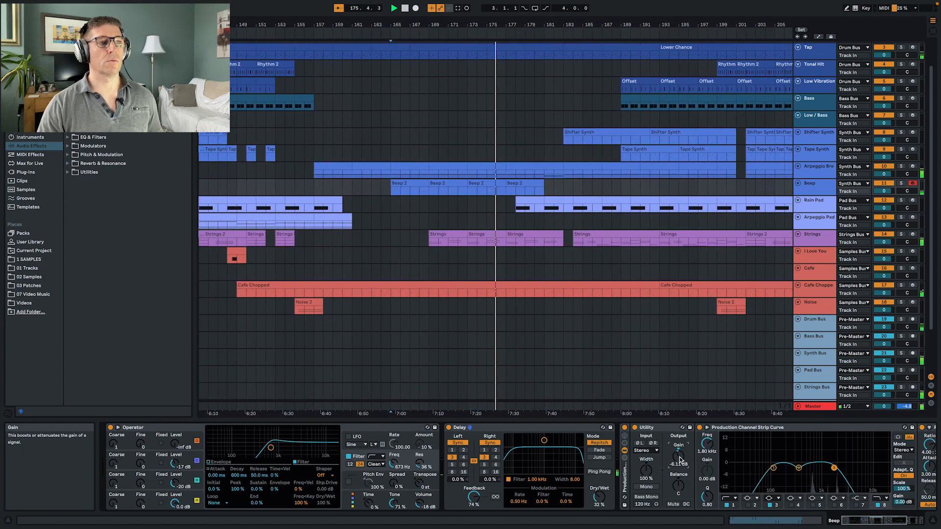
mouse_move(530, 505)
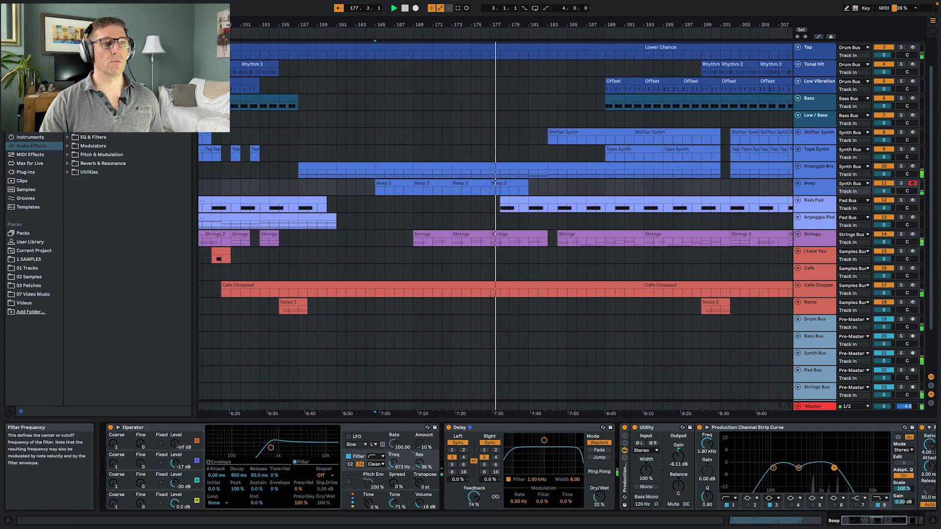
- Set Operator's filter frequency to 829 Hz, then solo the Beep track and audition different filter resonance amounts
drag(394, 464, 393, 461)
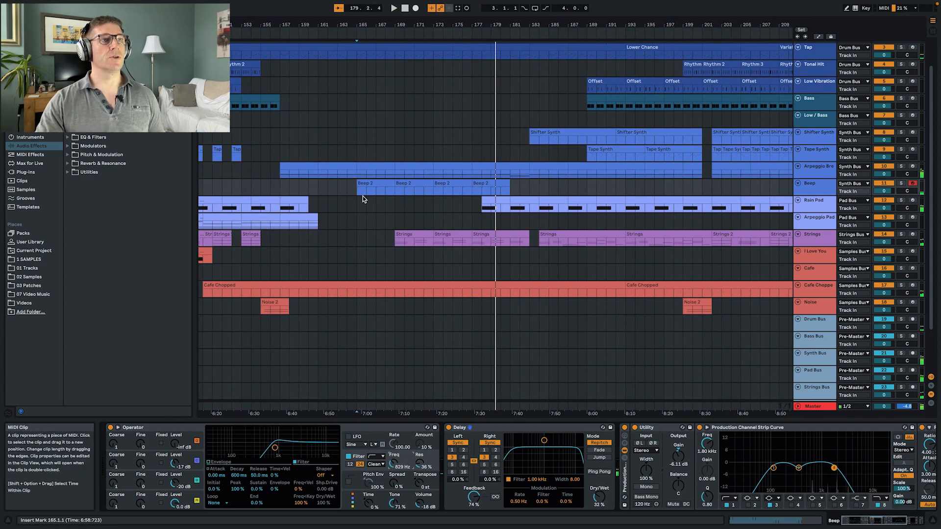
key(space)
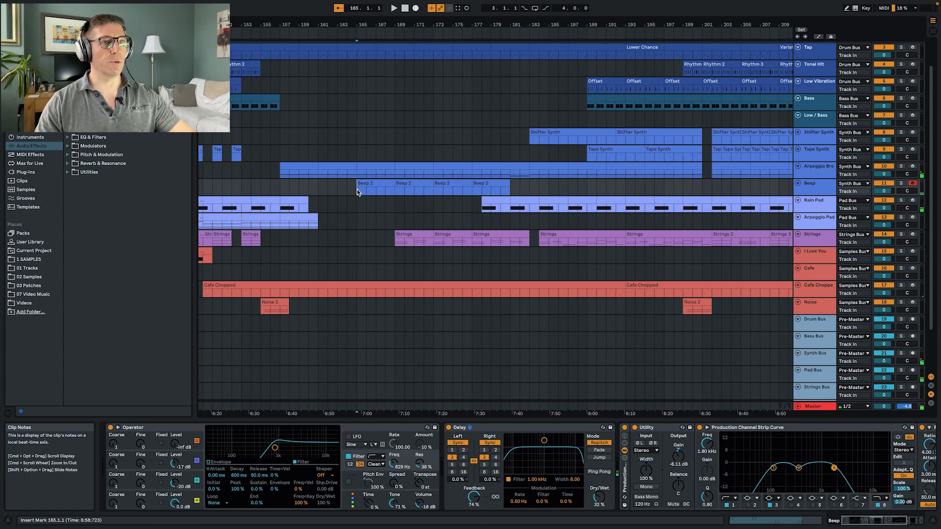
key(s)
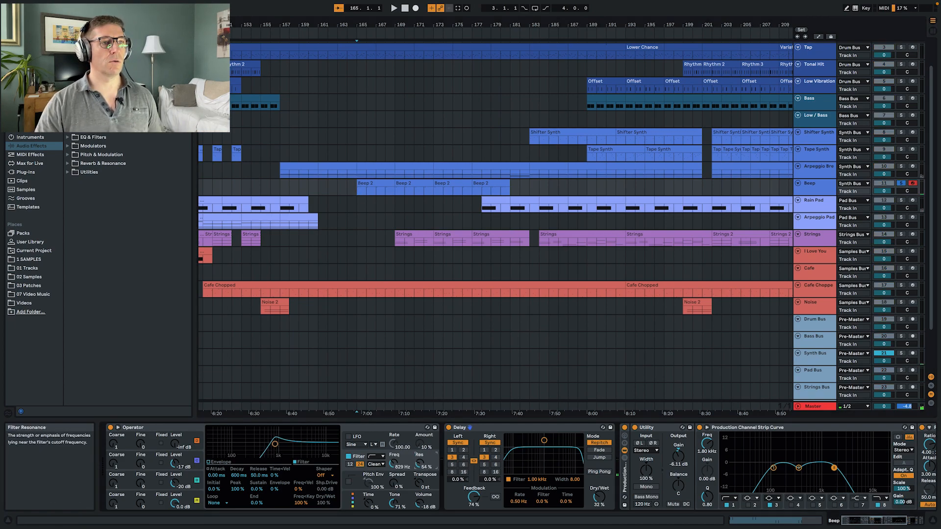
key(space)
drag(419, 463, 419, 477)
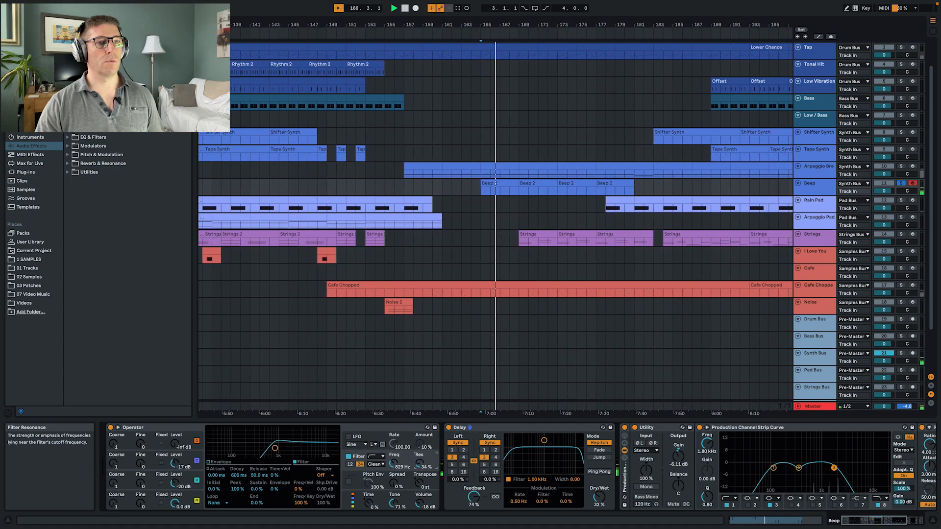
key(space)
click(901, 183)
click(901, 184)
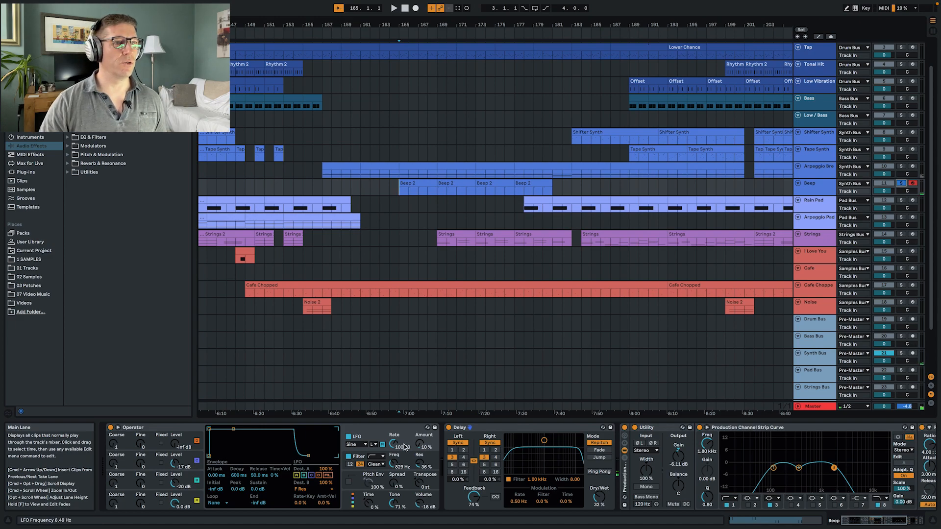
- Enable Operator's LFO on filter resonance and set its Rate to 91.72 and Amount to 30 %
drag(404, 447, 393, 447)
key(space)
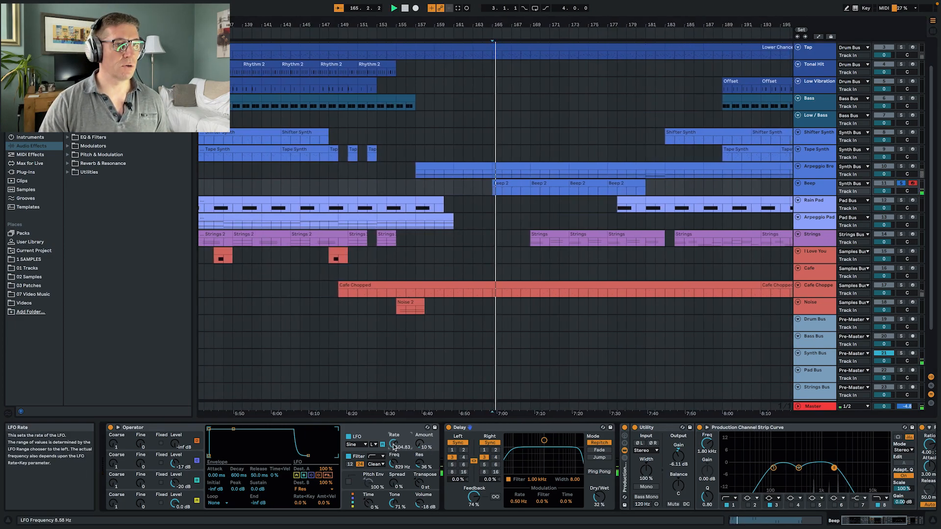
drag(422, 447, 393, 450)
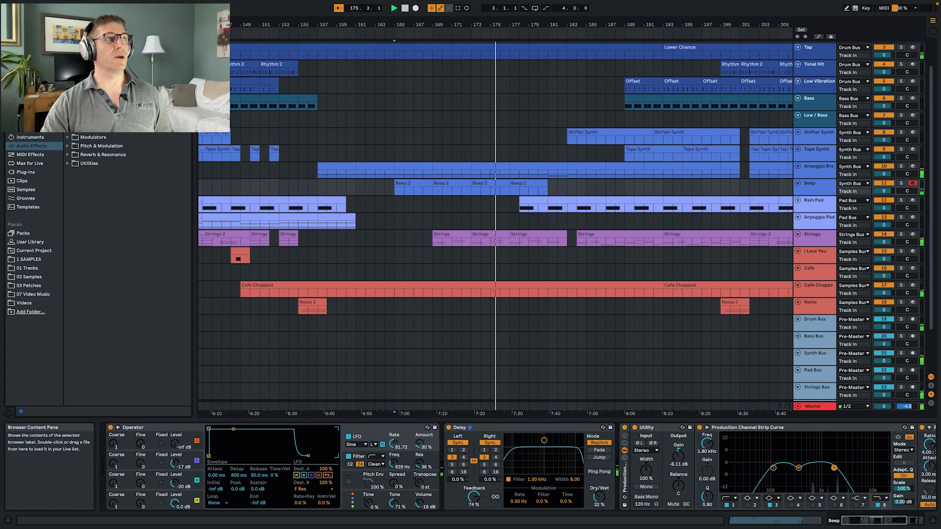
- Insert a Compressor between Operator and Delay on the Beep track and set its threshold to -30.4 dB
drag(368, 411, 446, 475)
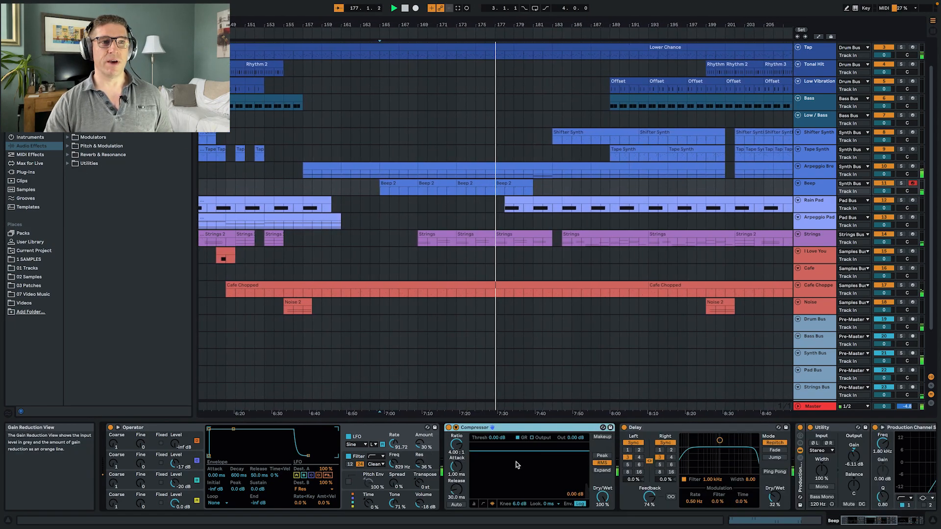
drag(490, 437, 490, 480)
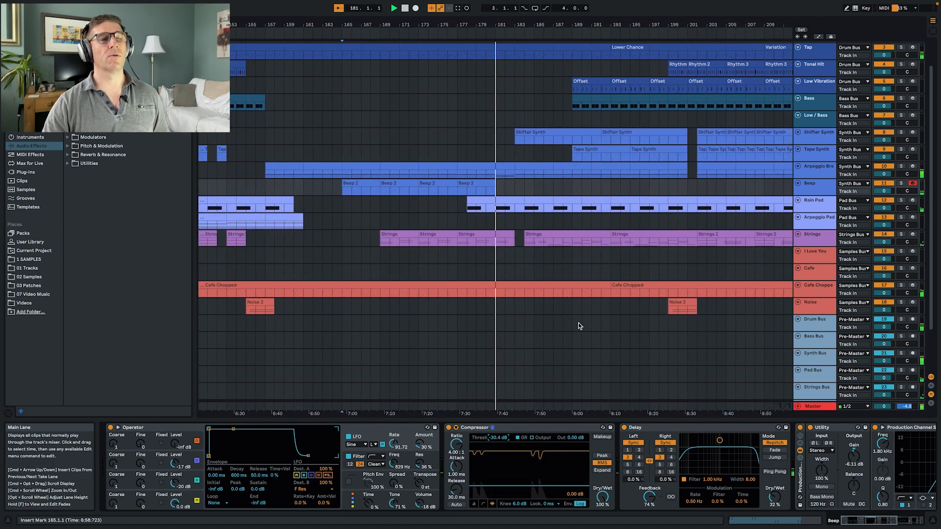
- Duplicate the last Beep clip to bar 181 and shorten the copy to end at bar 183
click(474, 181)
key(space)
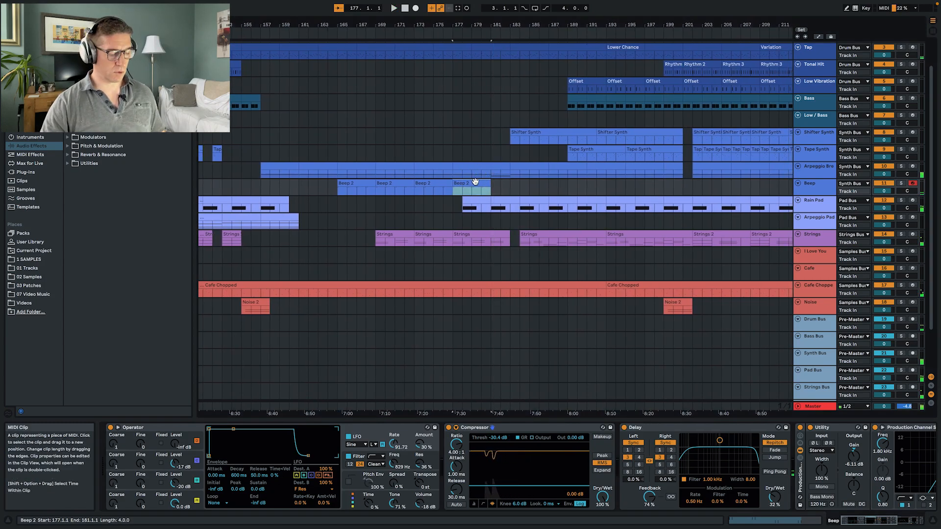
key(super+d)
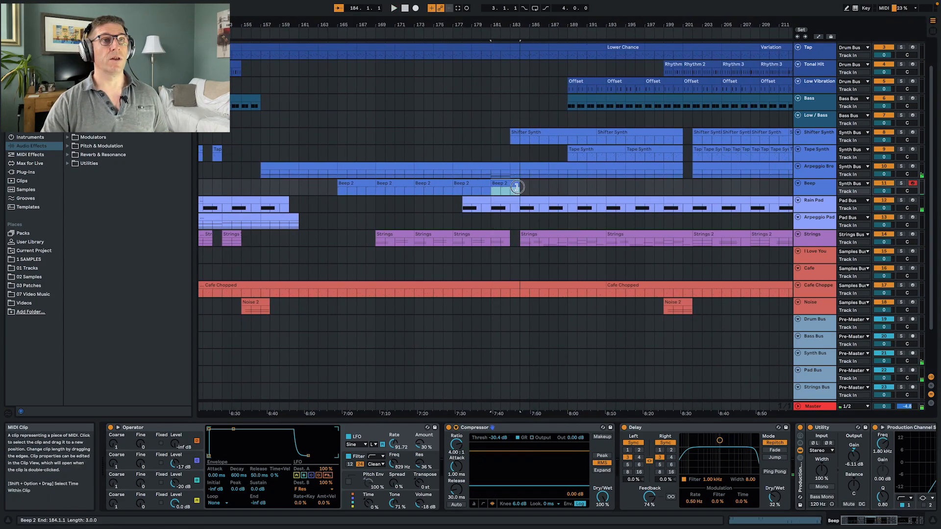
- Transpose the four notes in the Beep clip at bar 181 down to D4 and play the change in the arrangement
double_click(501, 184)
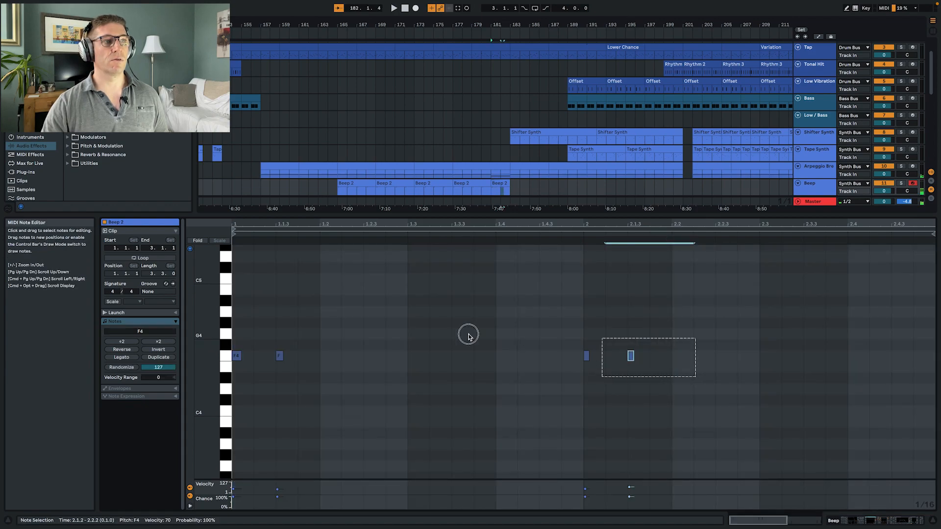
key(Down)
key(Down)
key(Down)
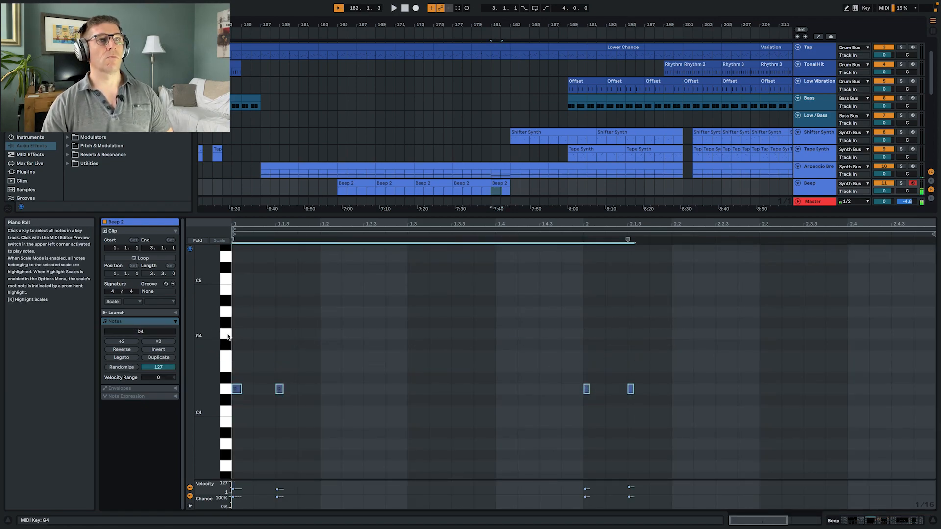
key(space)
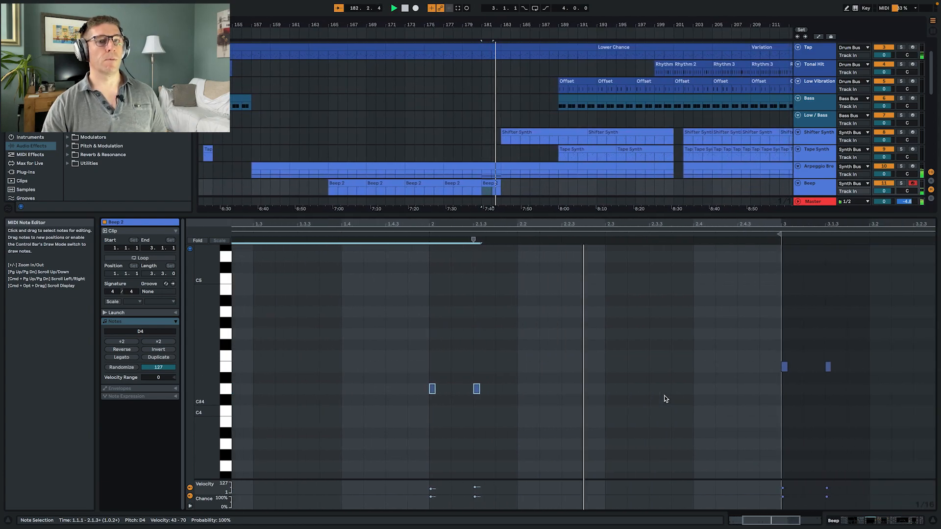
key(shift+Tab)
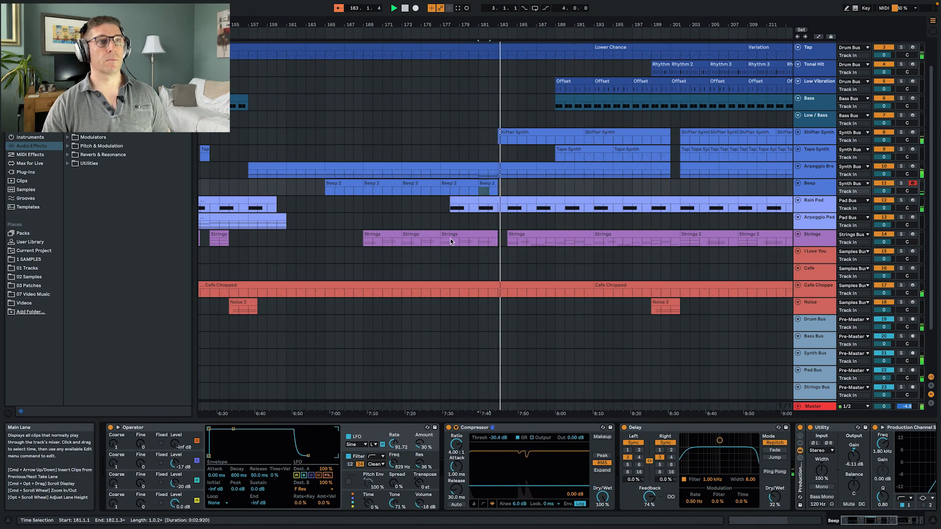
- Copy the first Beep clip to bar 183 and duplicate it once so the pattern runs to bar 191
key(space)
click(346, 183)
drag(347, 183, 513, 186)
key(space)
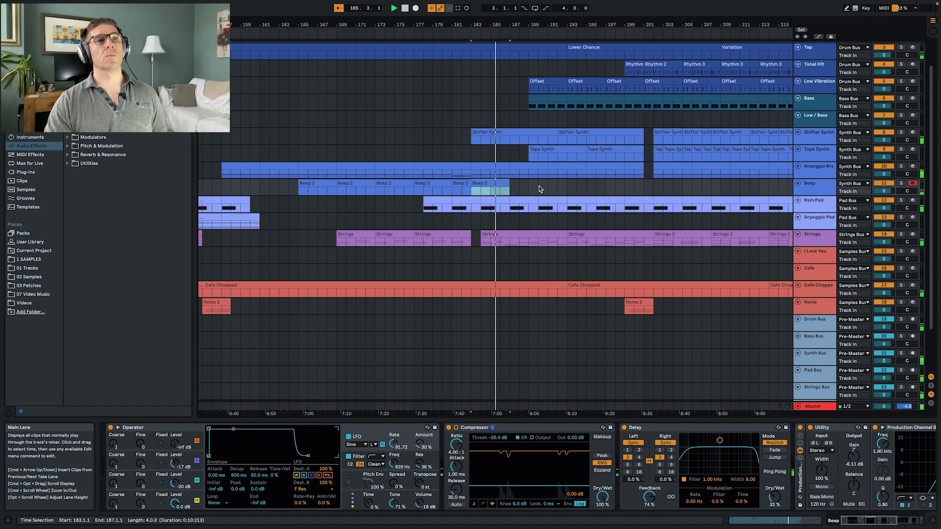
scroll(539, 189, up, 1)
scroll(539, 188, up, 1)
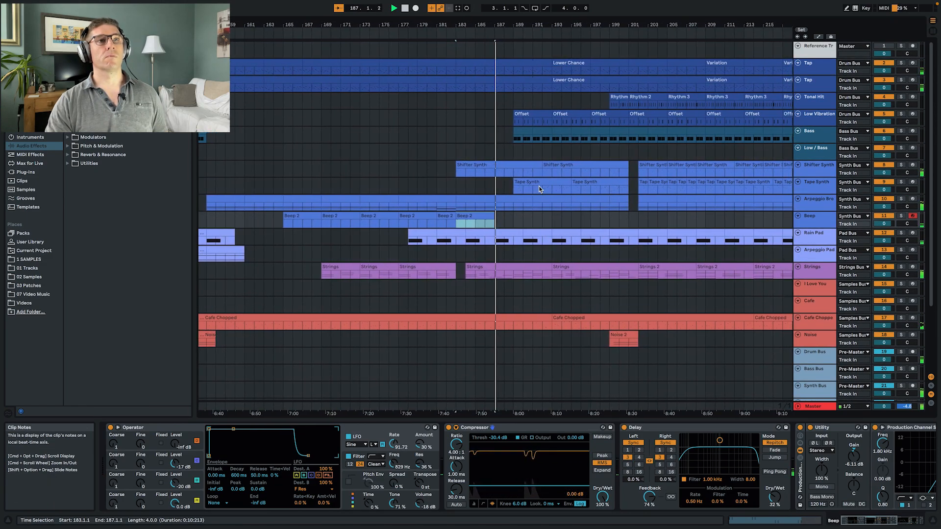
key(super+d)
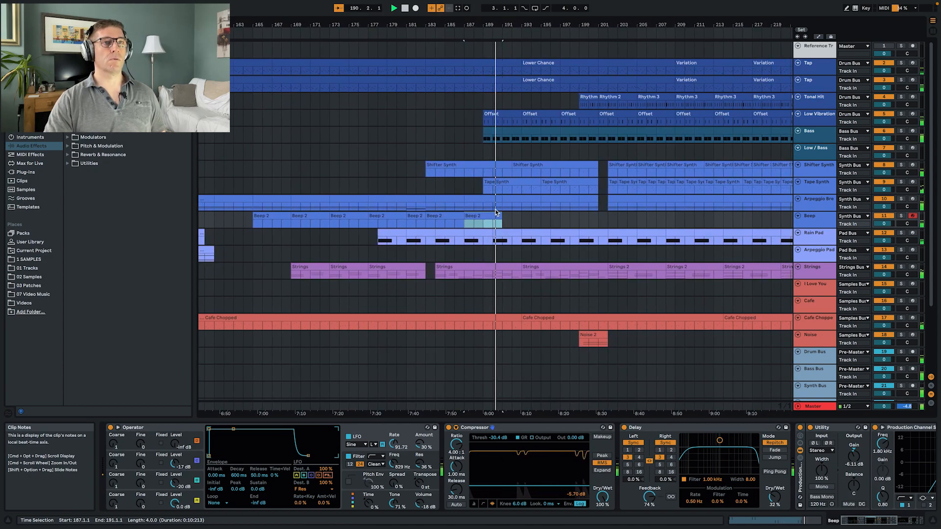
- Duplicate the last Beep clip again, trim the copy to its final two bars and move it to bar 191
key(super+d)
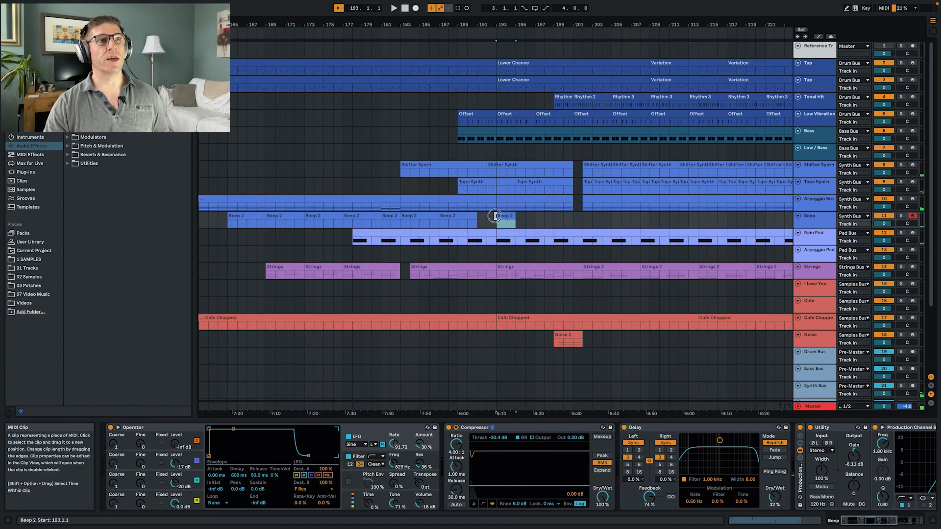
click(486, 219)
click(485, 216)
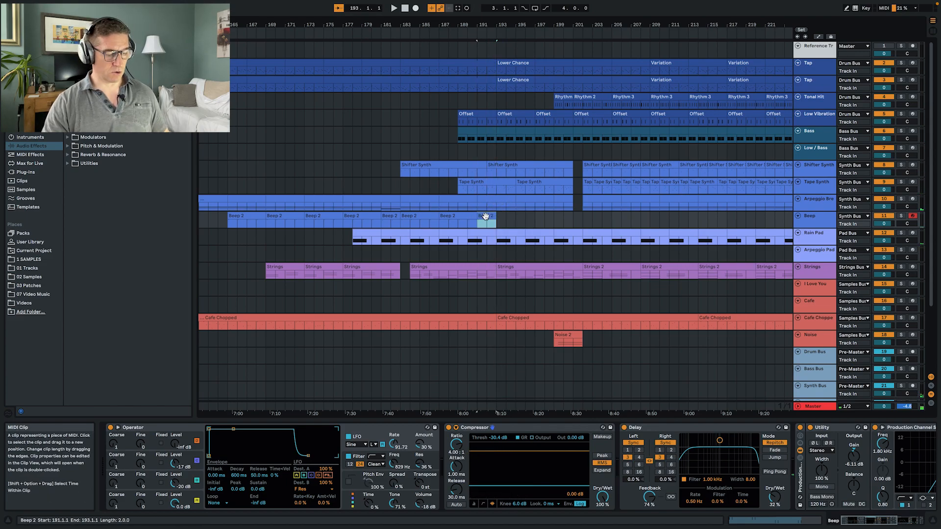
- Duplicate the two-bar Beep clip repeatedly until the pattern reaches bar 203
key(super+d)
key(super+d)
key(super+d)
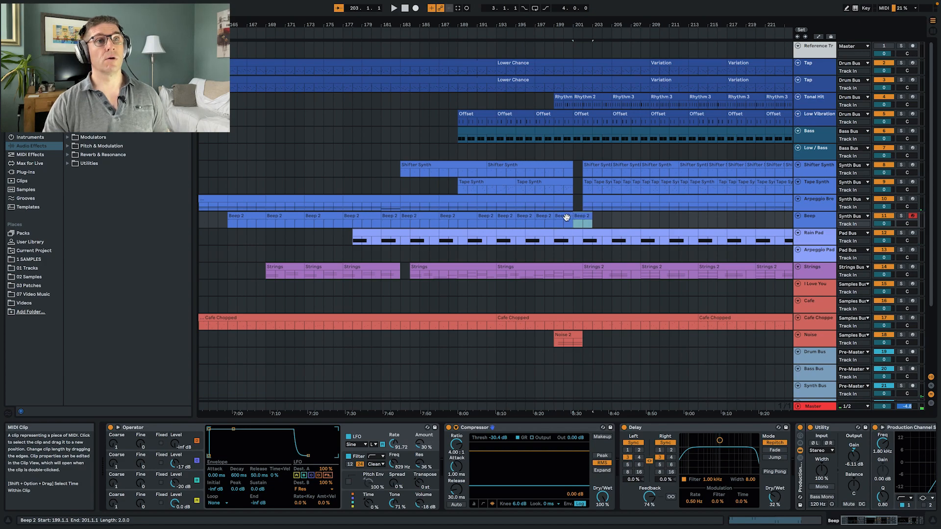
- Play the mix while duplicating the two-bar Beep clip further so the pattern runs to bar 237
key(space)
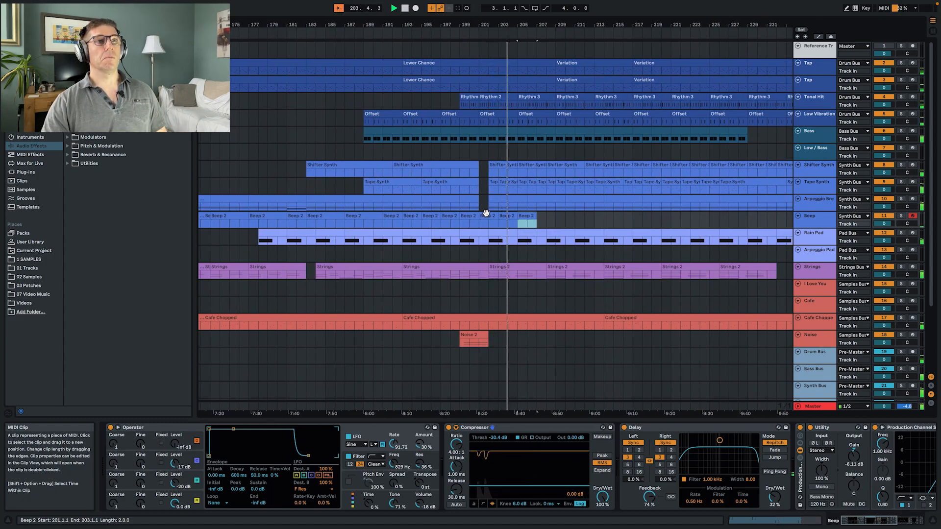
key(super+d)
key(super+d)
key(super+d)
key(super+d)
key(super+d)
key(super+d)
key(super+d)
key(super+d)
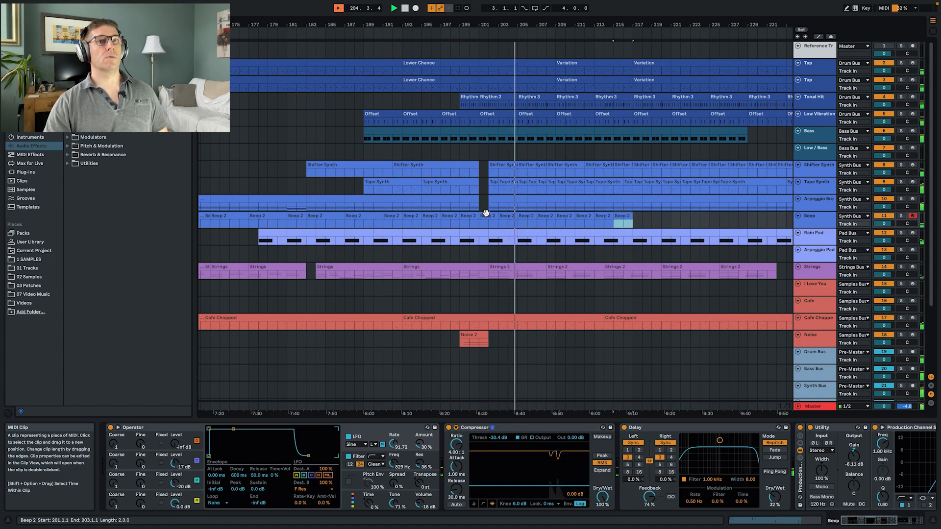
key(super+d)
key(super+d)
key(super+d)
key(super+d)
key(super+d)
key(super+d)
key(super+d)
key(super+d)
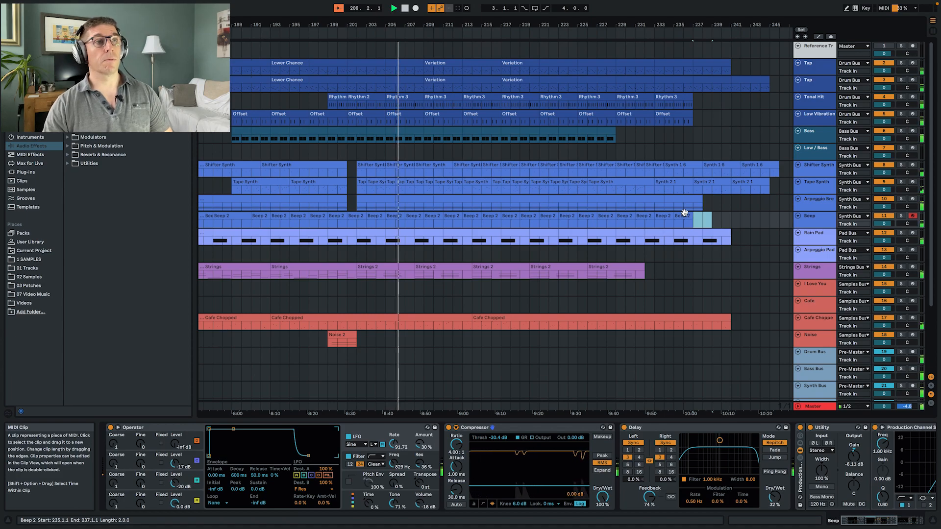
- Extend the Arpeggio Break clip across the gap between bars 201 and 202 and play the mix from bar 200
click(344, 200)
key(space)
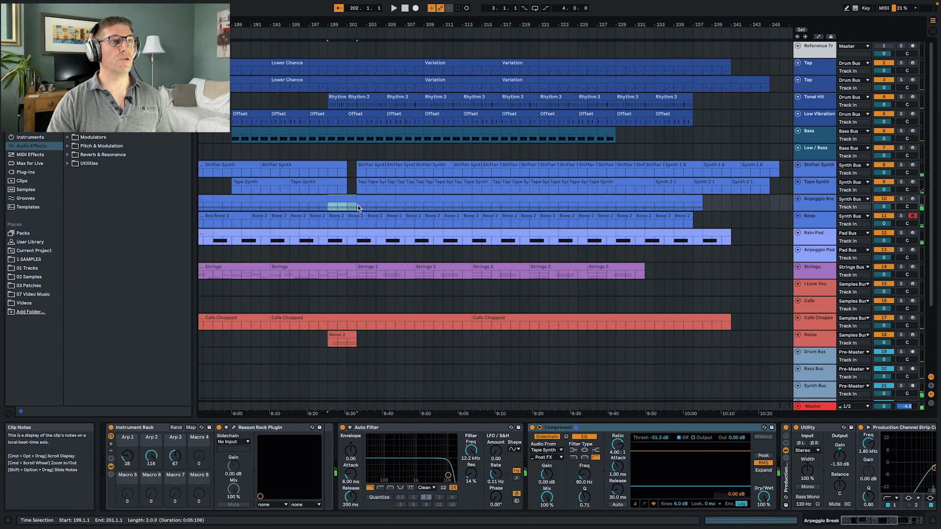
click(338, 207)
key(space)
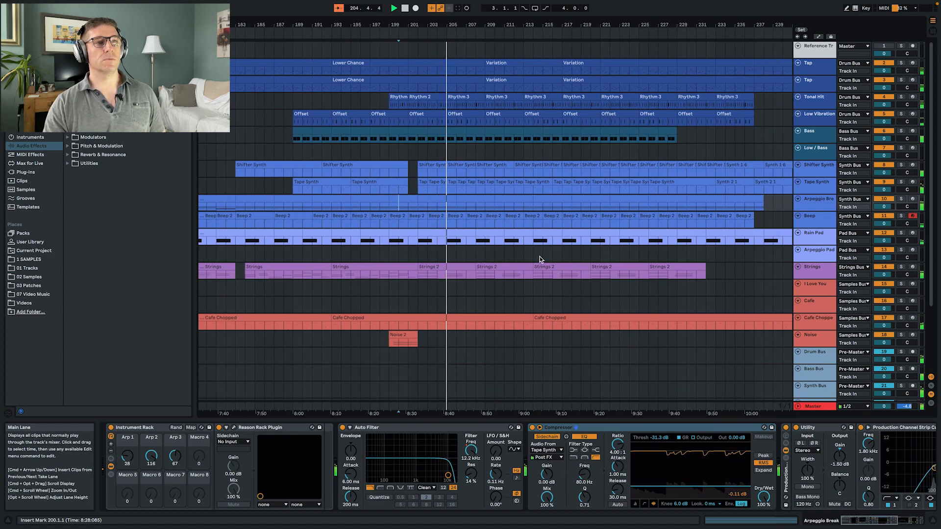
scroll(540, 256, right, 4)
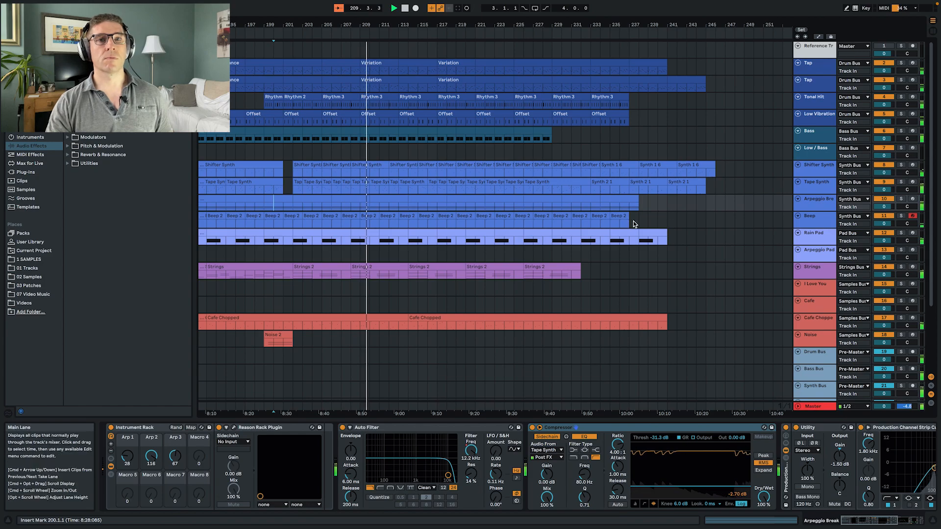
- Examine the Master track's frequency balance in the enlarged Spectrum display during playback, and return the display to its compact size
click(812, 406)
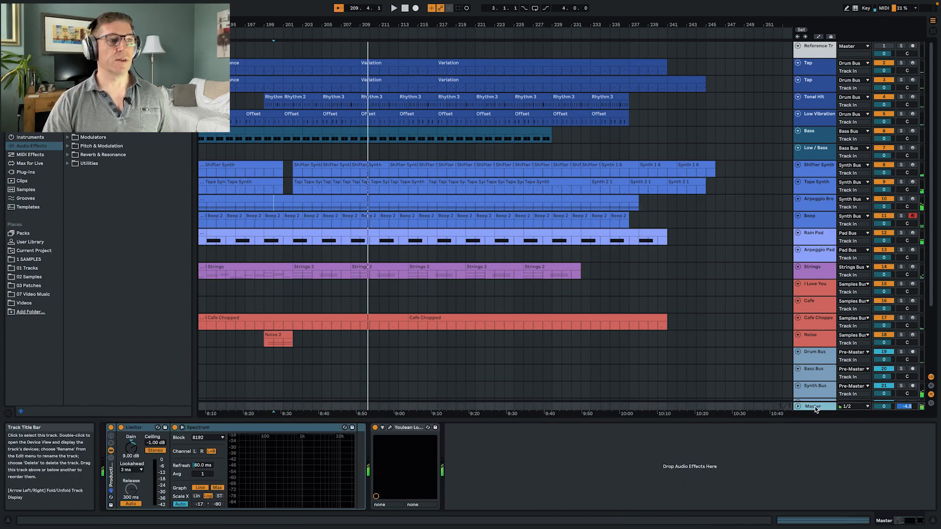
click(183, 428)
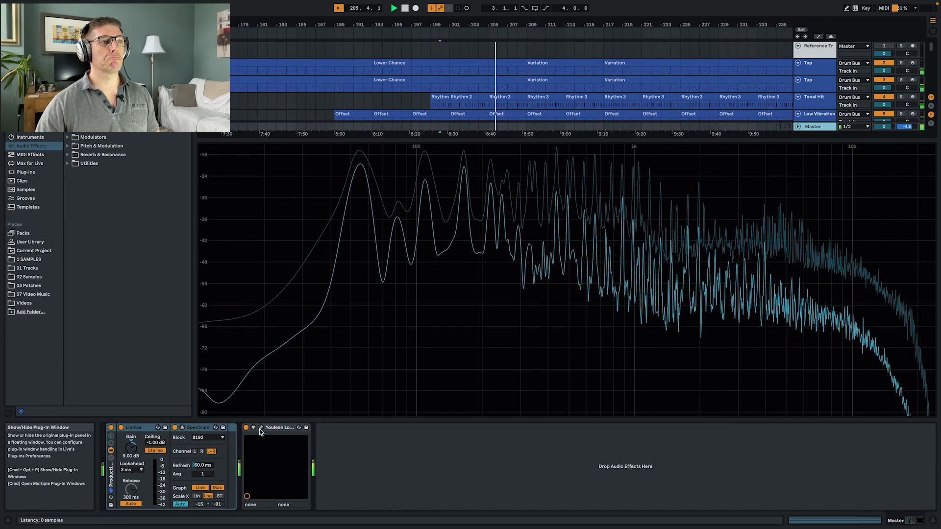
click(181, 427)
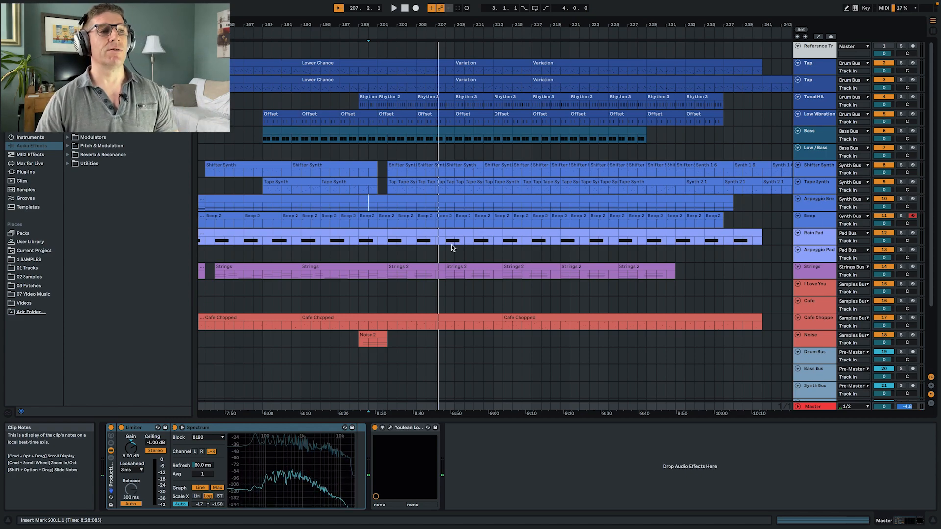
- Check the Master's loudness with the Youlean Loudness Meter during playback and raise the Limiter's gain to 11.0 dB
click(390, 427)
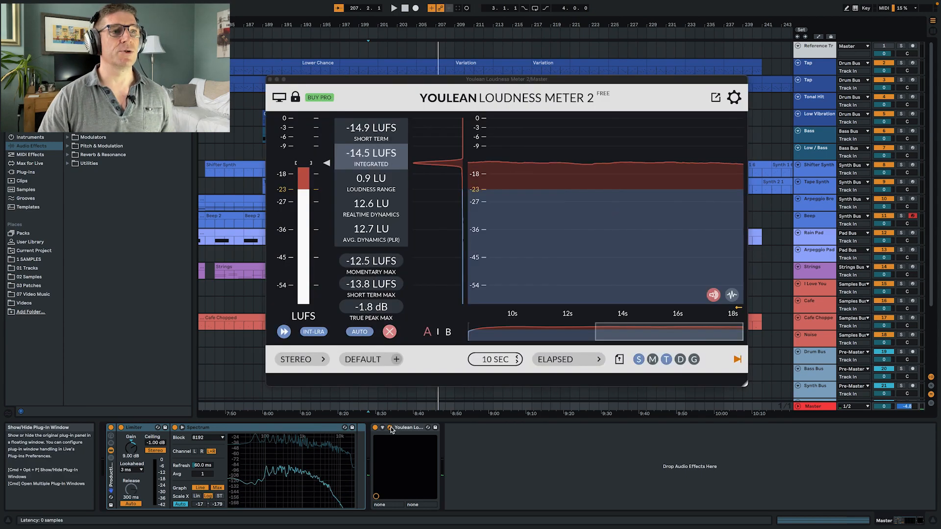
key(space)
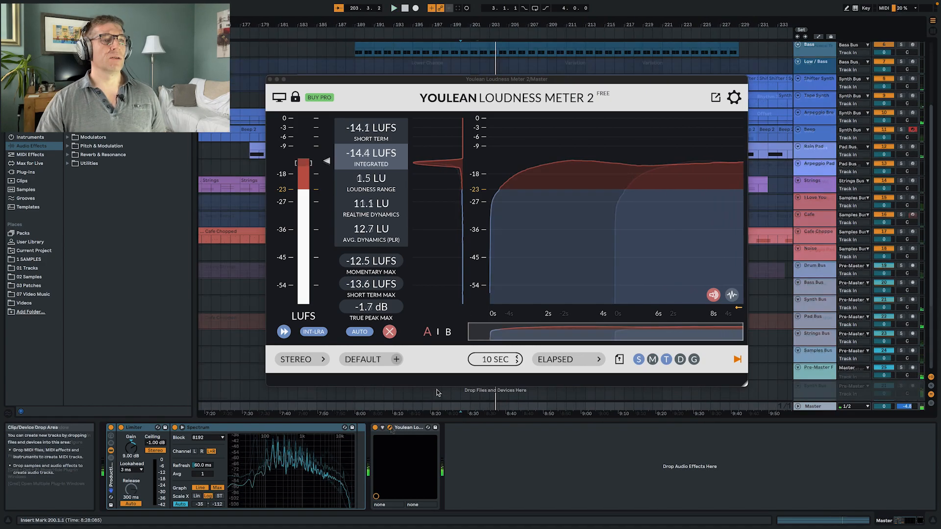
scroll(436, 393, down, 2)
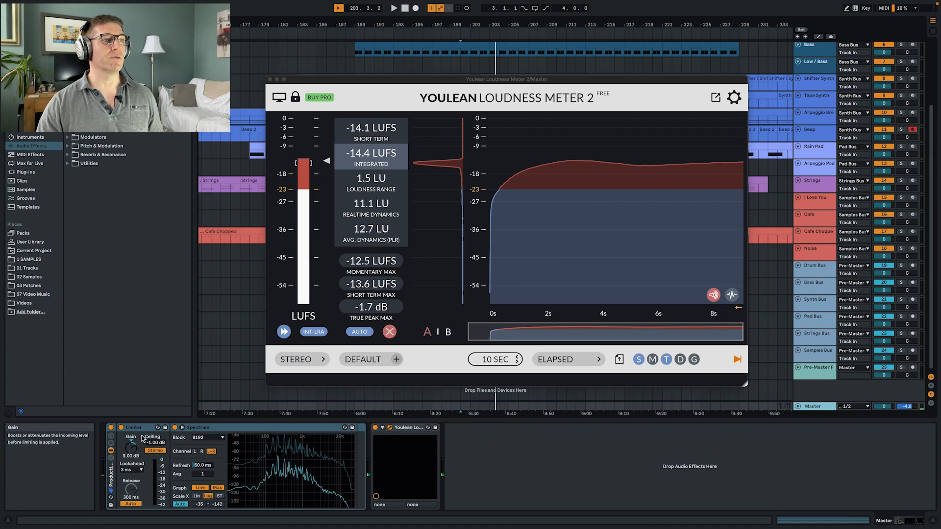
drag(130, 456, 130, 448)
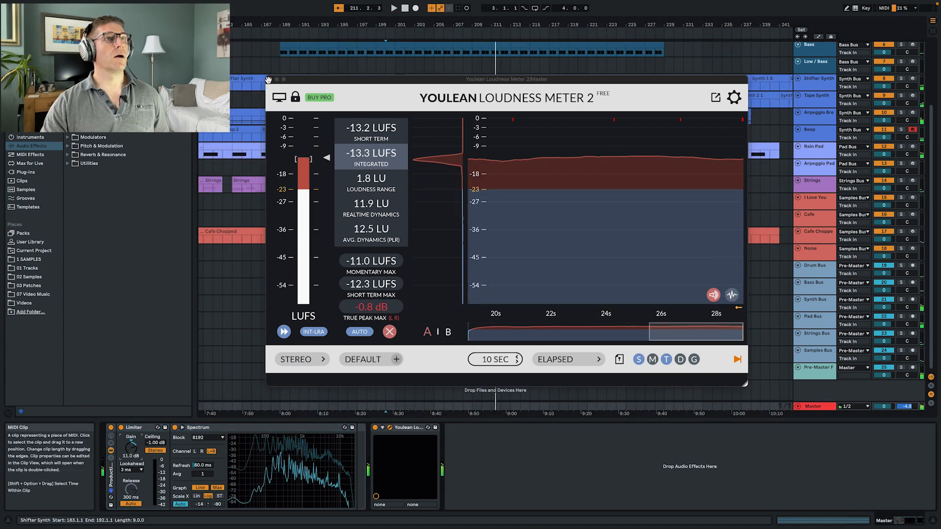
click(269, 79)
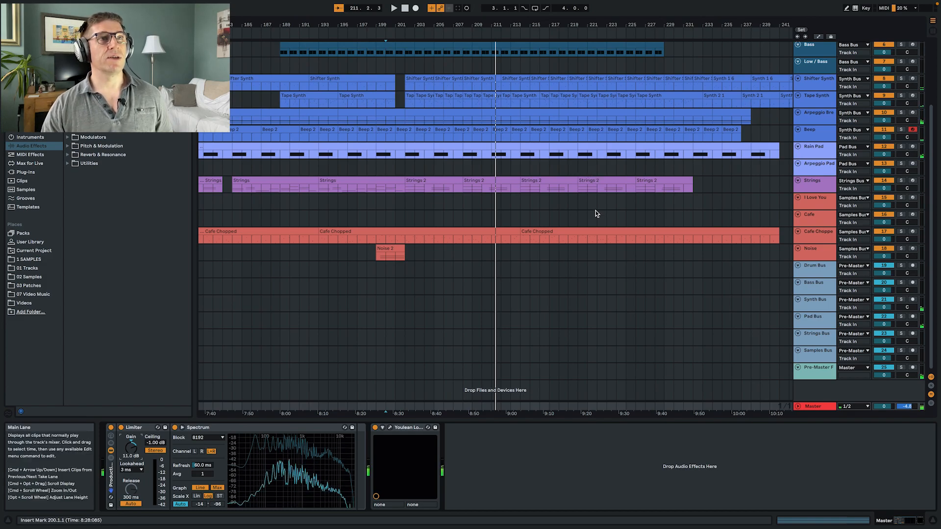
- Play the closing section with the Tape Synth's devices shown, and delete the arrangement time from bar 213 to bar 220
scroll(595, 213, up, 4)
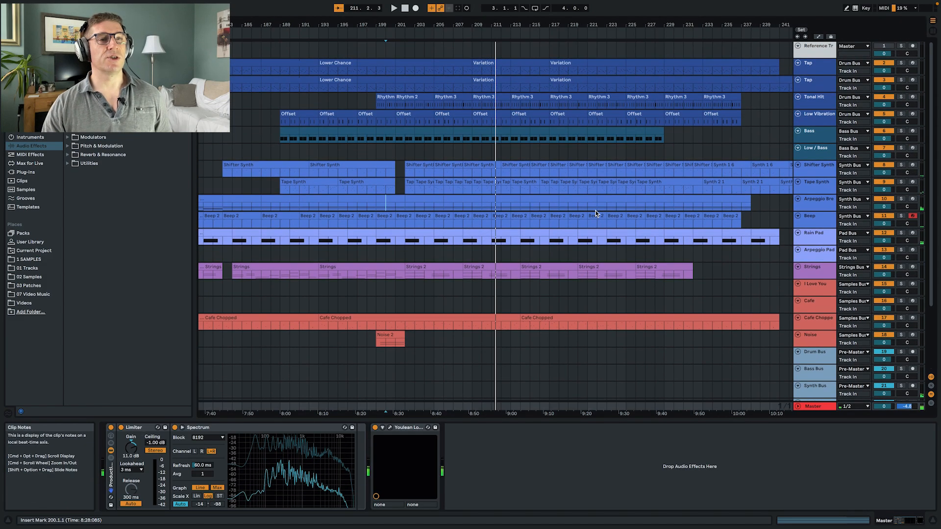
click(814, 186)
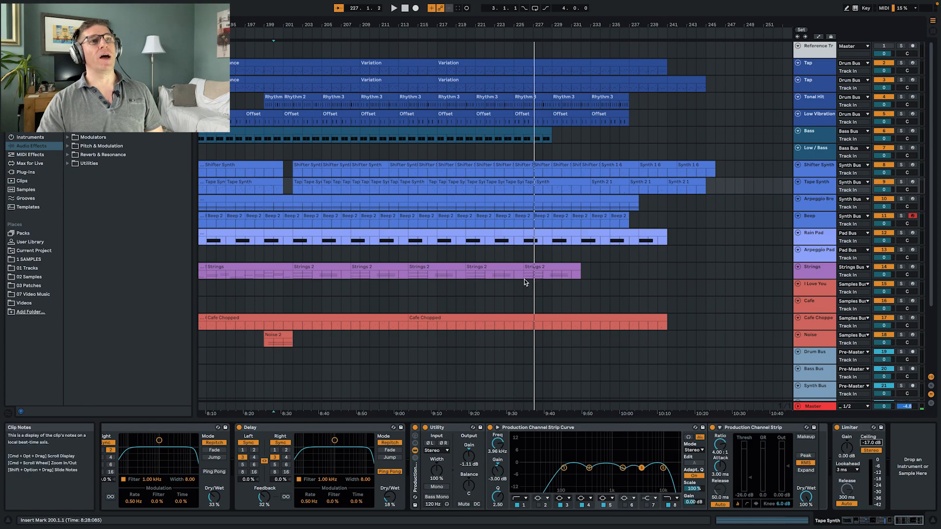
key(space)
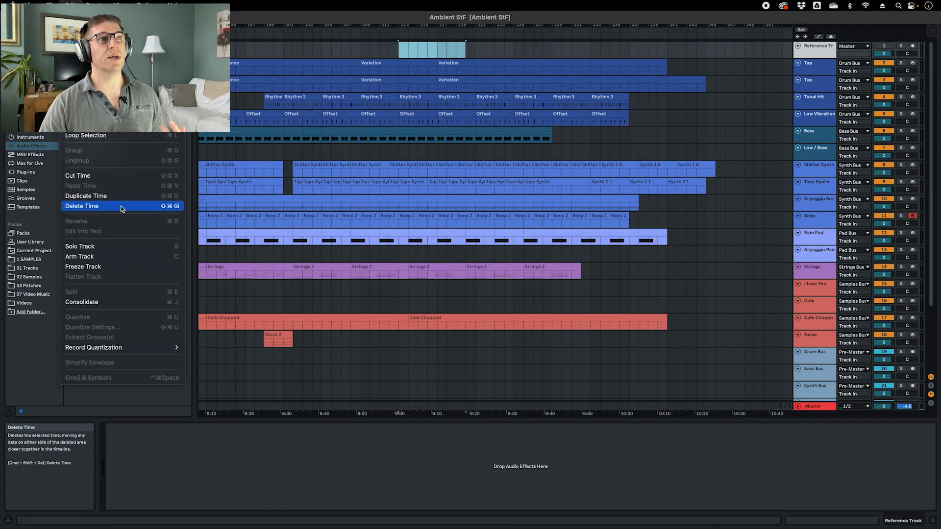
click(121, 206)
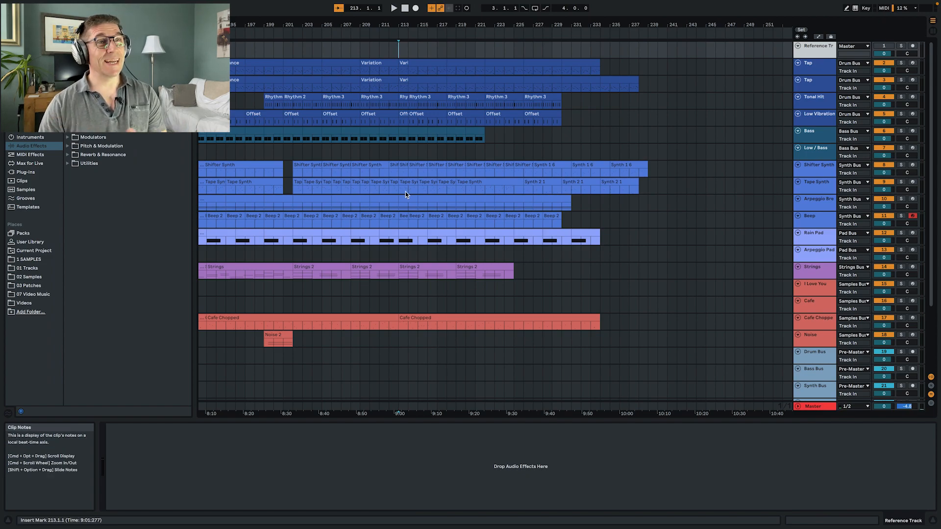
- Delete one more bar of arrangement time, from bar 213 to bar 214, to remove the leftover clip fragments
click(368, 218)
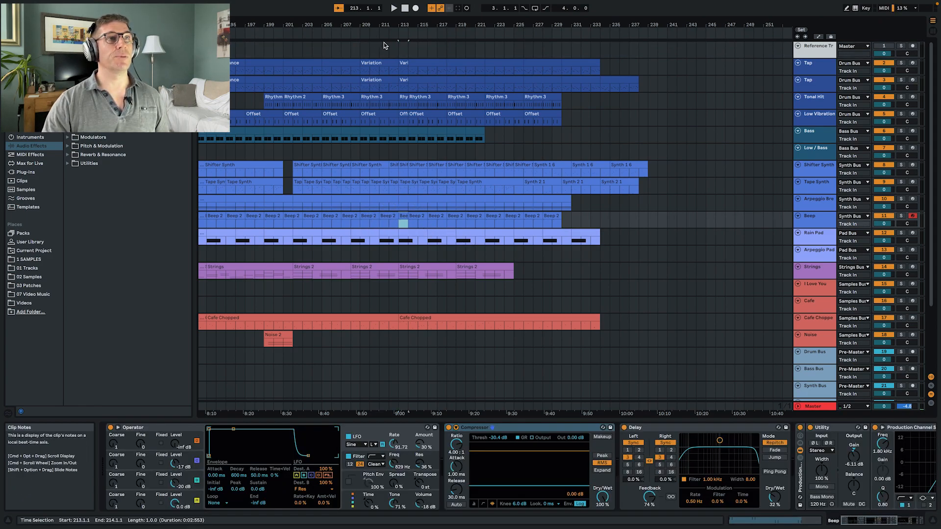
click(403, 52)
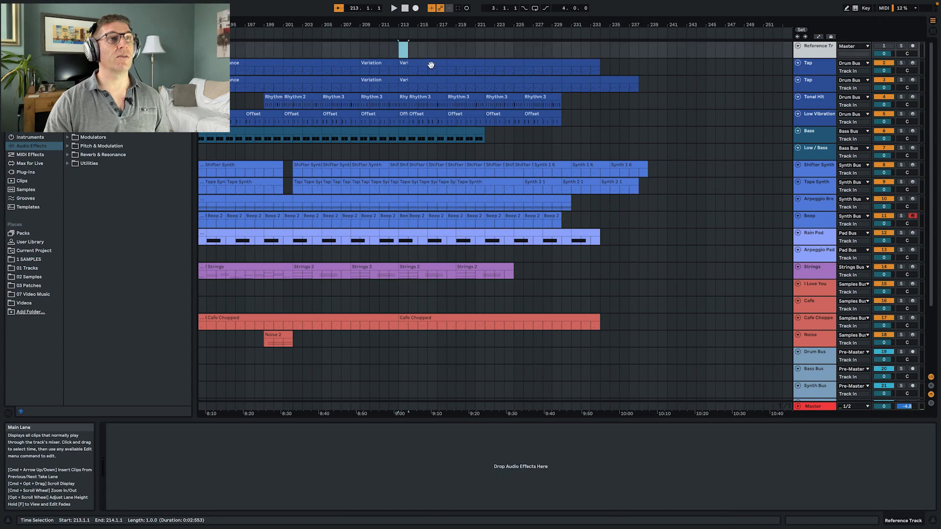
click(93, 5)
mouse_move(73, 2)
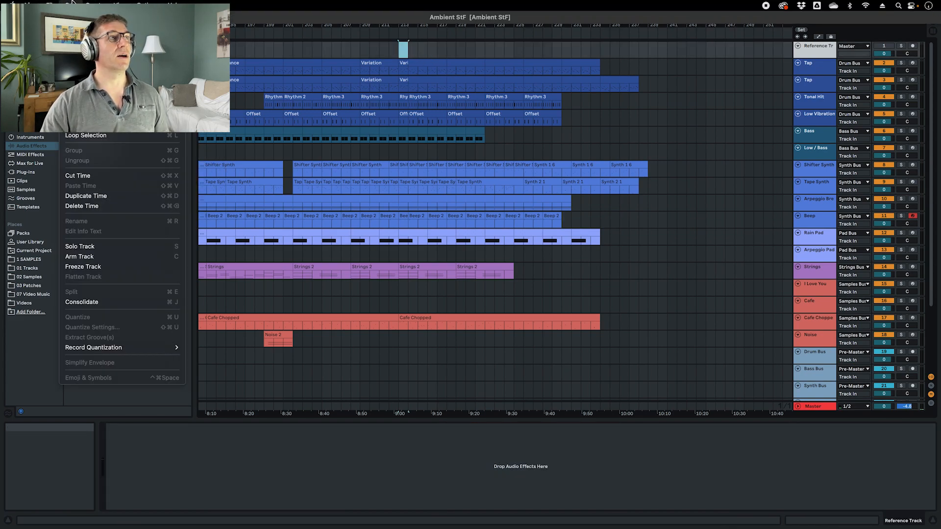
click(107, 208)
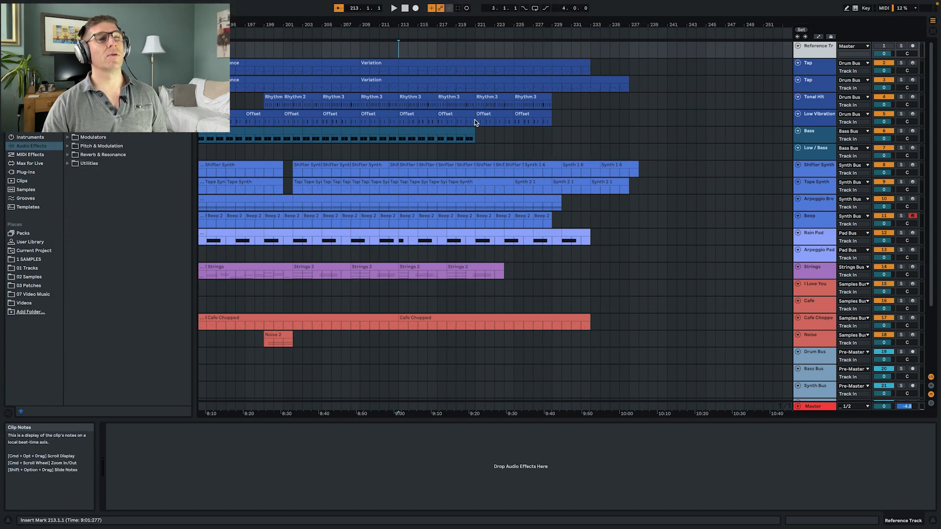
- Play from bar 211, delete the shortened Strings 2 clip at bar 213 and move the following Strings 2 clip into its place
click(384, 49)
key(space)
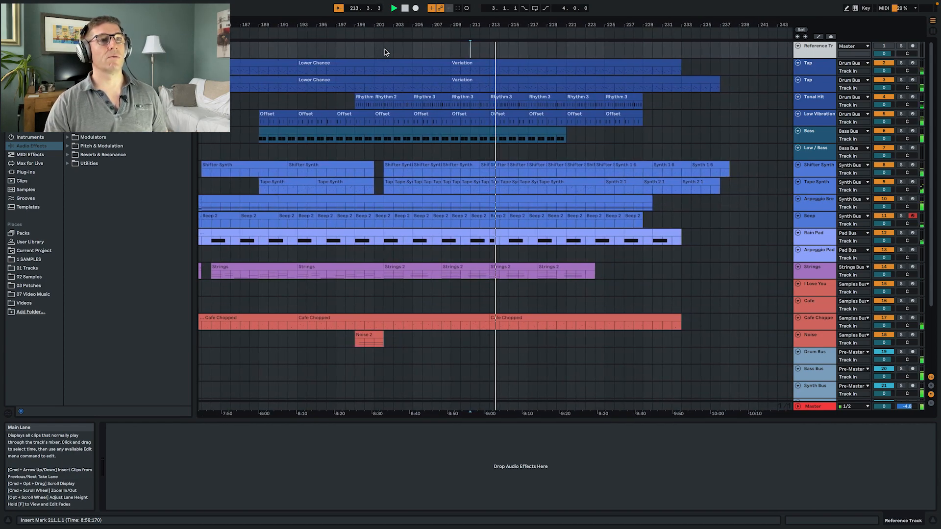
click(458, 269)
click(513, 267)
key(Delete)
drag(563, 267, 514, 268)
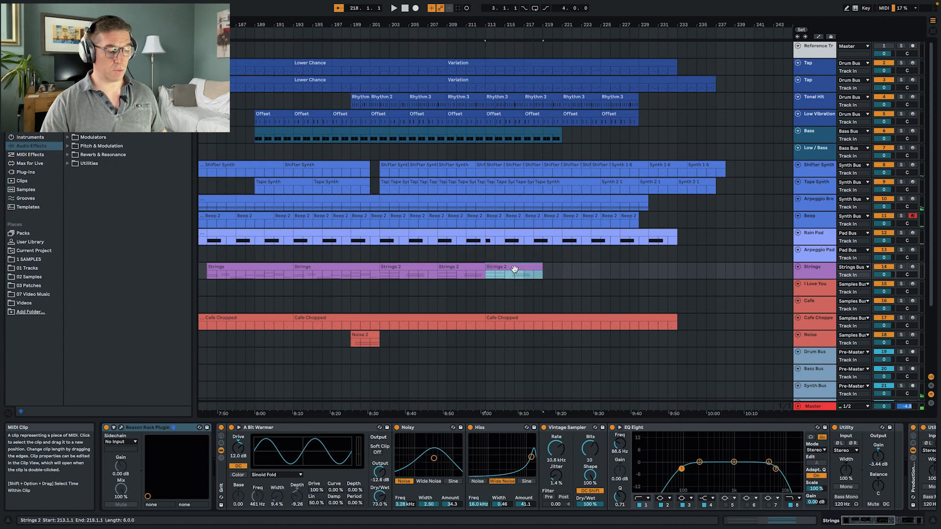
- Duplicate the Strings 2 clip from bar 219 up to bar 233 and remove the last Low Vibration clip from bar 225
click(542, 274)
key(space)
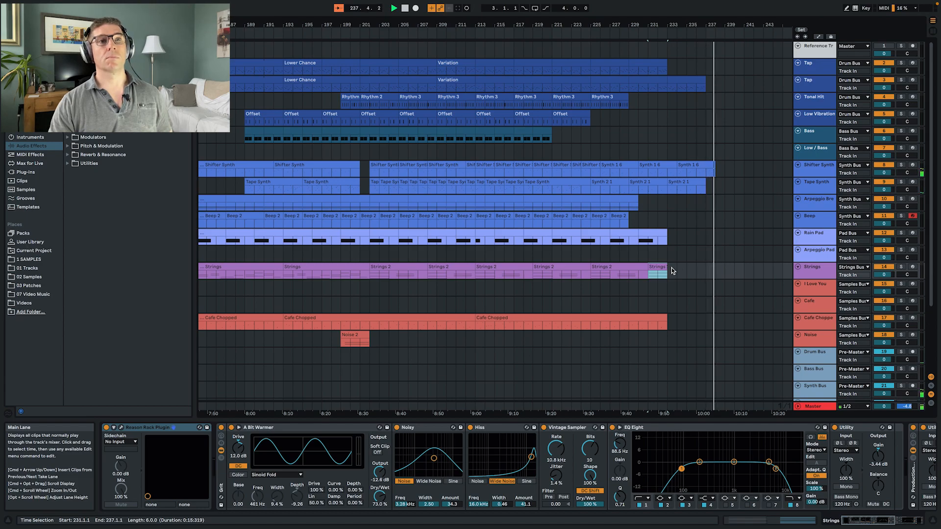
key(space)
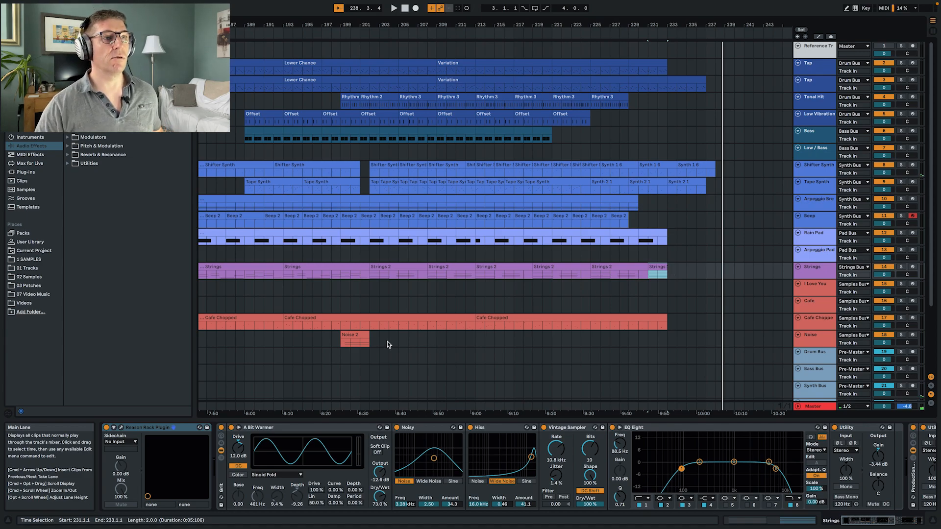
- Copy the Noise 2 clip to bar 231 and lower the Noise track's Utility gain to -5.33 dB during playback
drag(355, 338, 661, 346)
key(space)
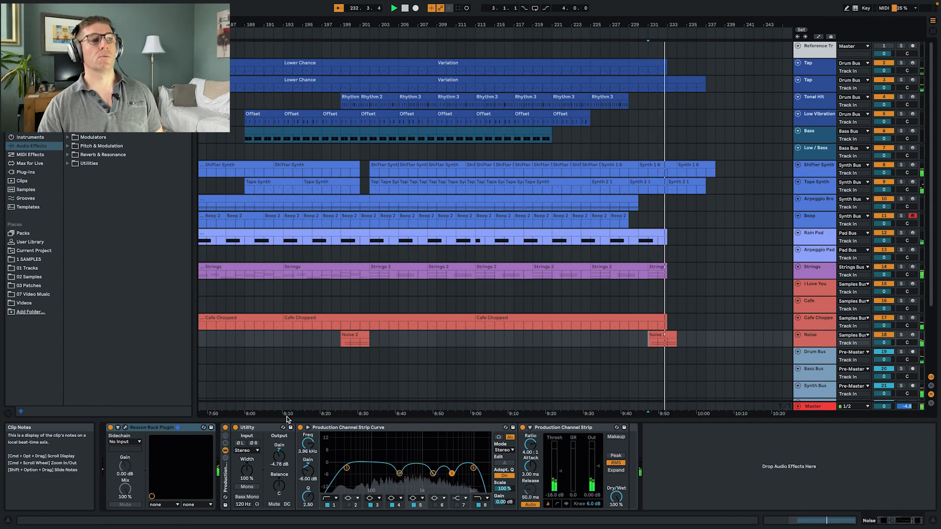
drag(279, 456, 279, 460)
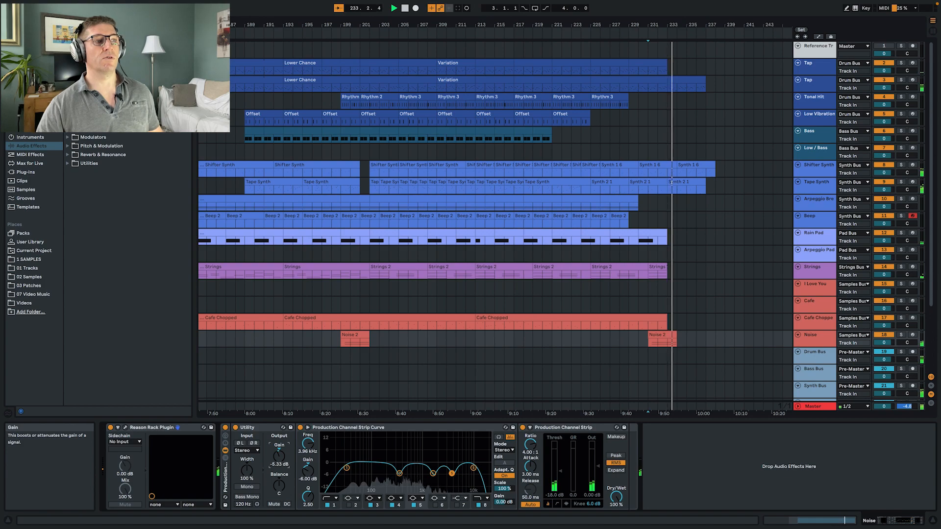
key(space)
key(space)
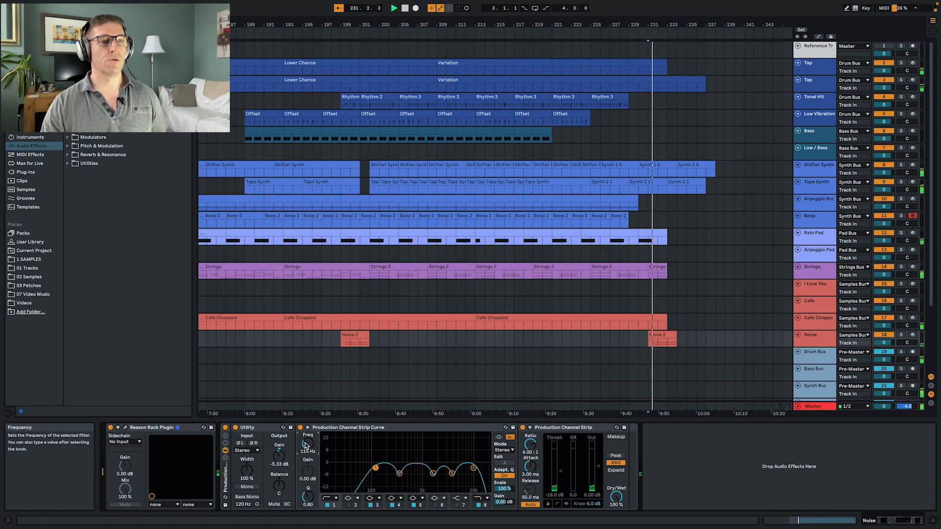
- Lower the high-cut frequency of the Noise track's EQ band 8 and set the band 1 low cut to about 188 Hz
click(479, 505)
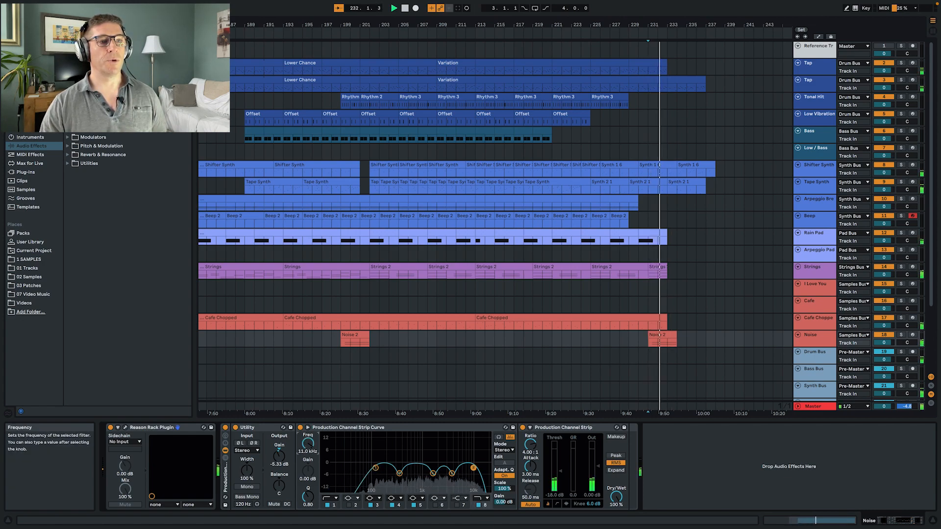
drag(308, 447, 308, 451)
key(space)
key(space)
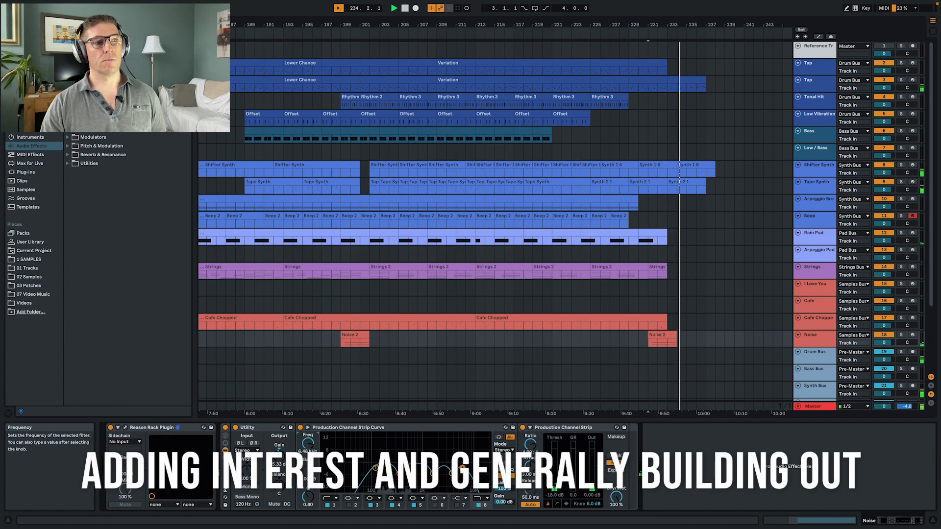
click(333, 506)
drag(308, 446, 309, 436)
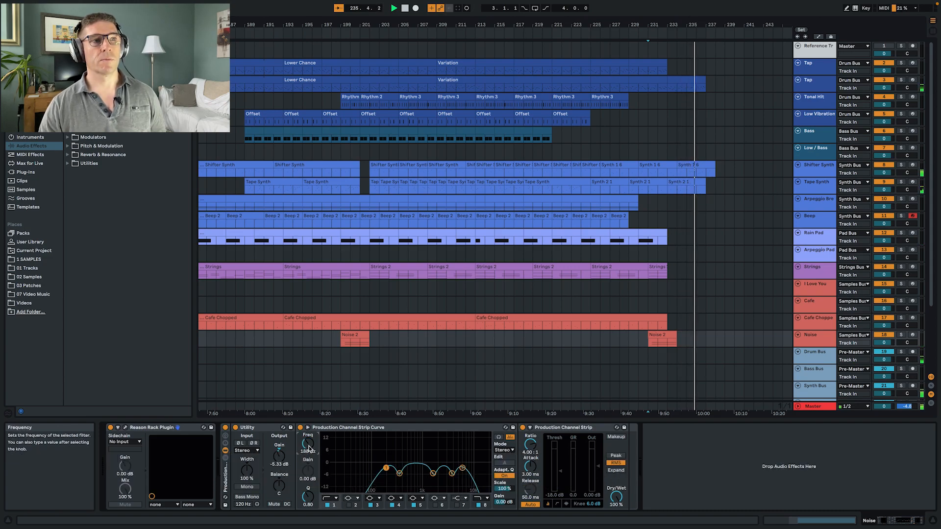